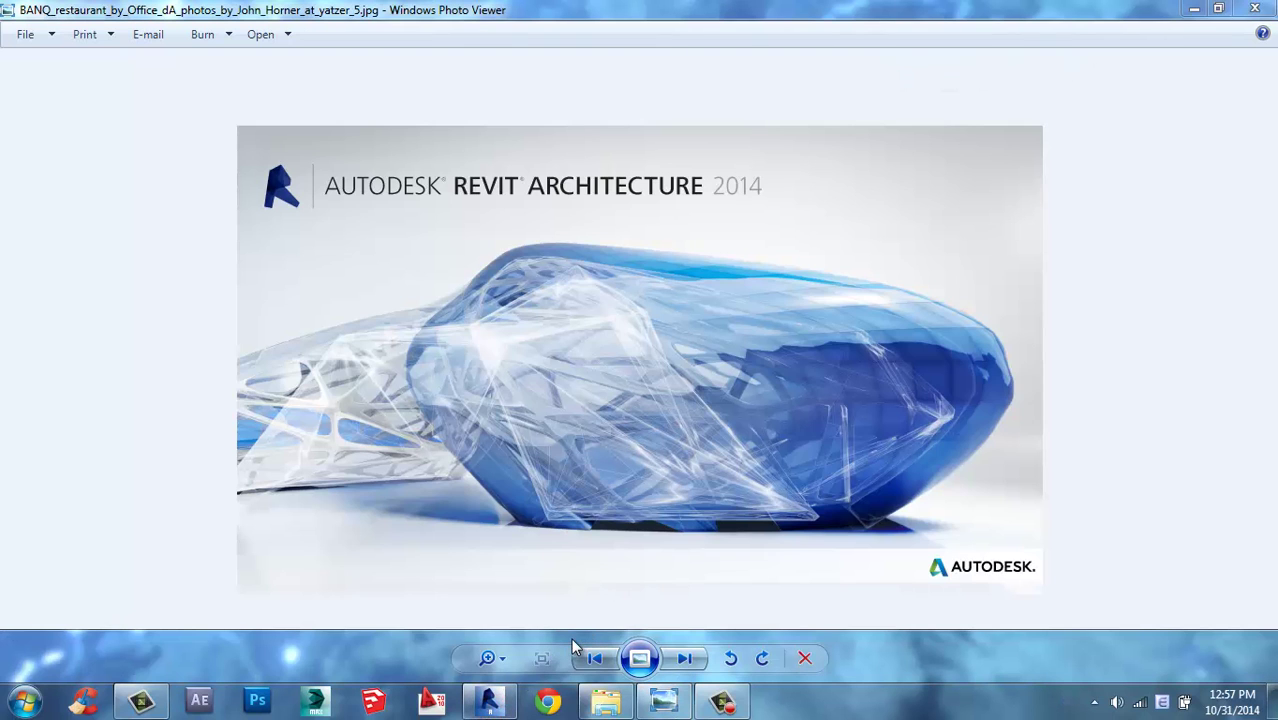
- Switch to Revit and create a new conceptual mass family from the Metric Mass.rft template
{"action": "left_click", "coordinate": [1193, 10]}
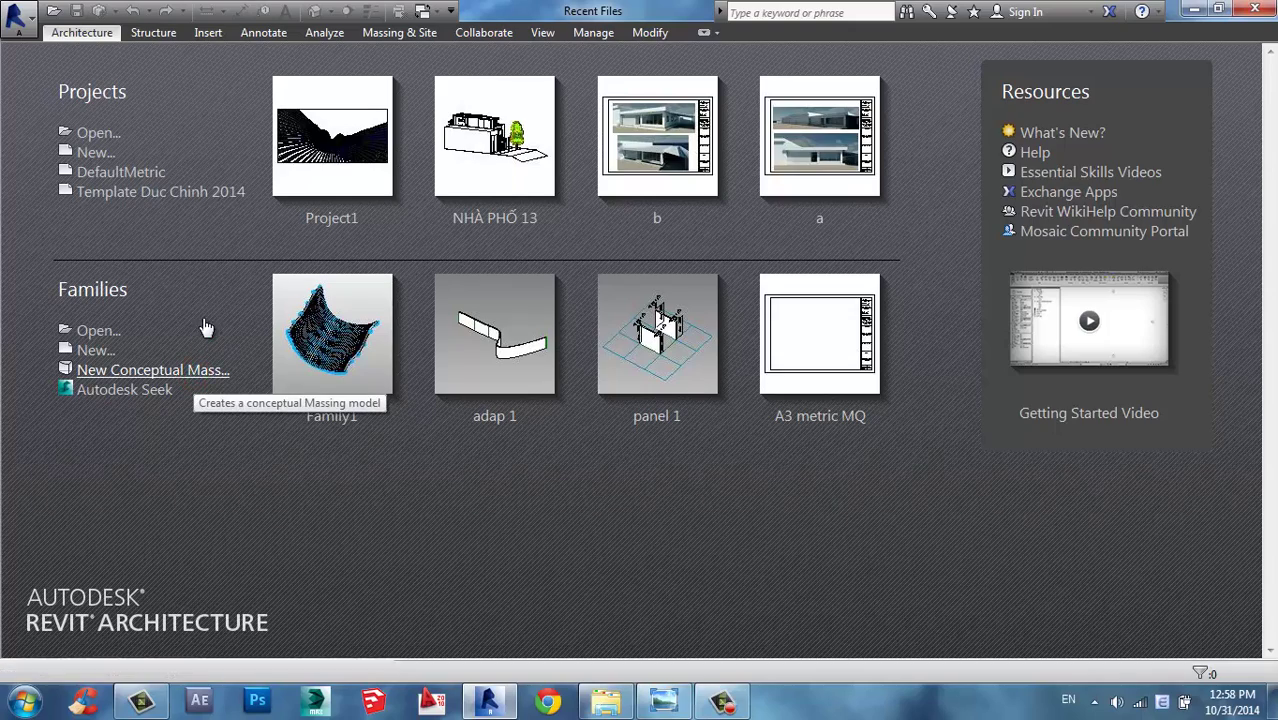
{"action": "left_click", "coordinate": [196, 376]}
{"action": "left_click", "coordinate": [480, 184]}
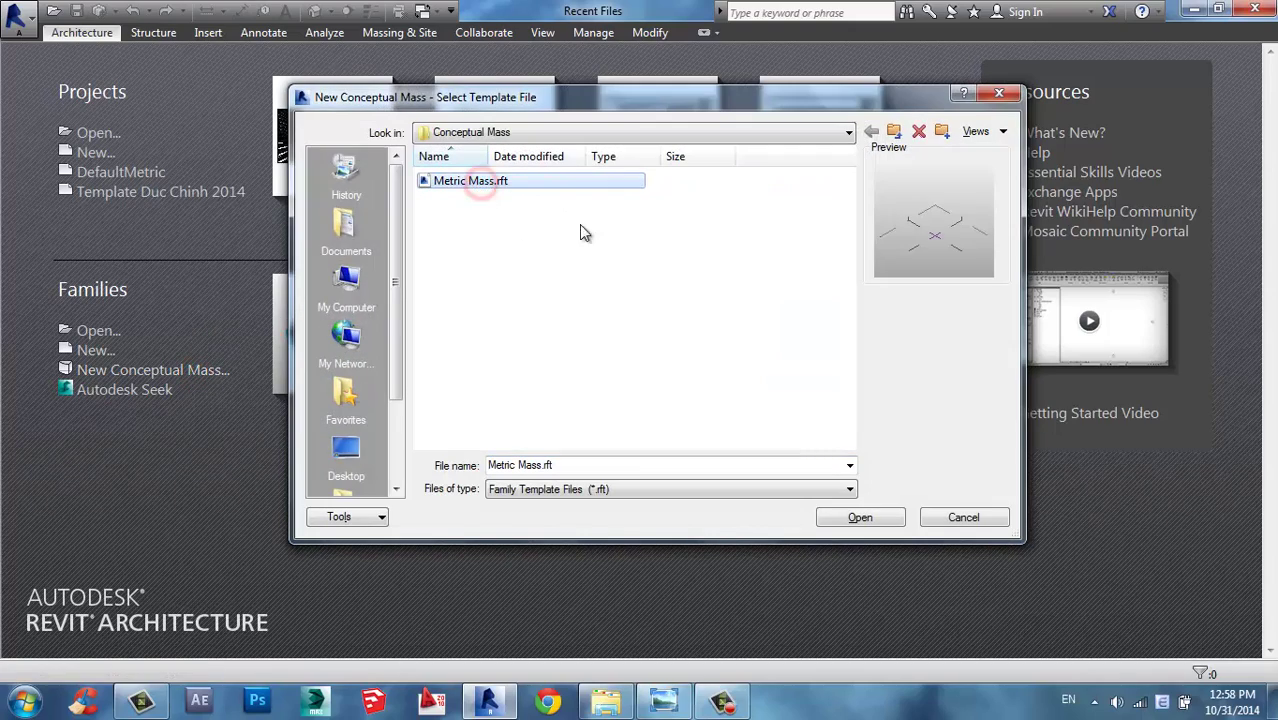
{"action": "left_click", "coordinate": [878, 521]}
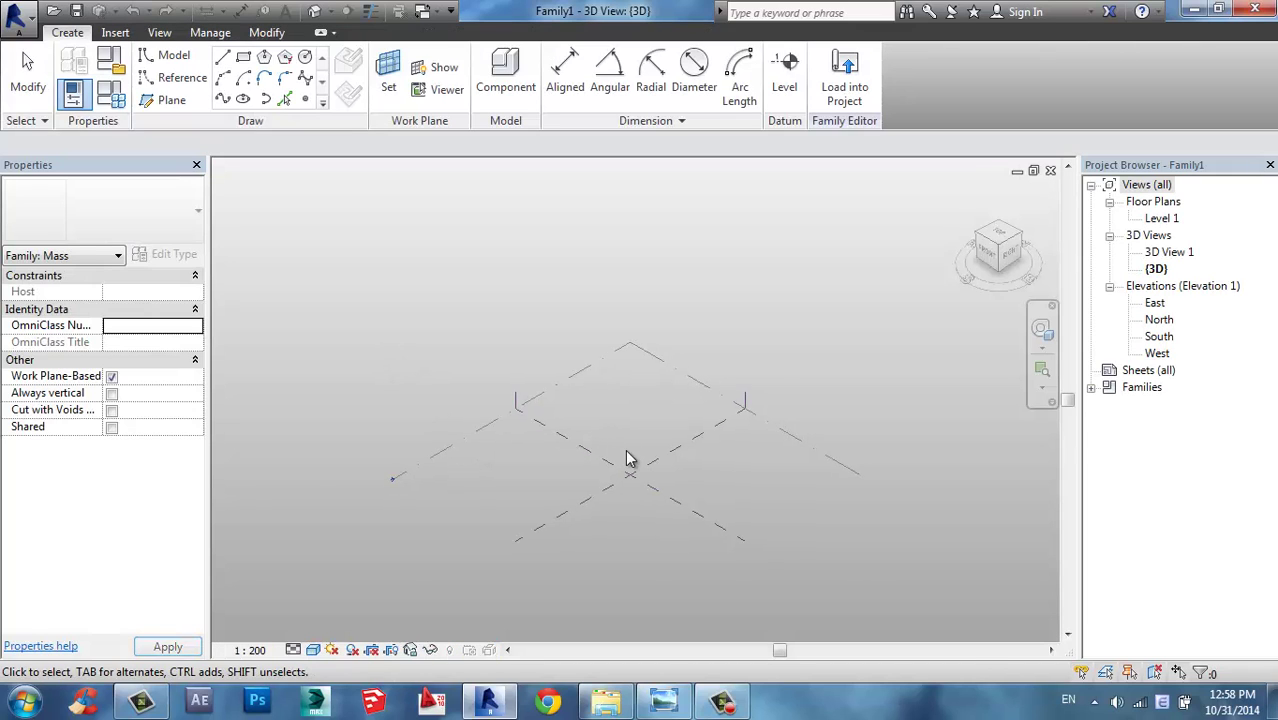
{"action": "scroll", "coordinate": [608, 416], "scroll_direction": "up", "scroll_amount": 2}
{"action": "middle_click_drag", "start_coordinate": [606, 409], "coordinate": [522, 346]}
{"action": "scroll", "coordinate": [569, 346], "scroll_direction": "up", "scroll_amount": 1}
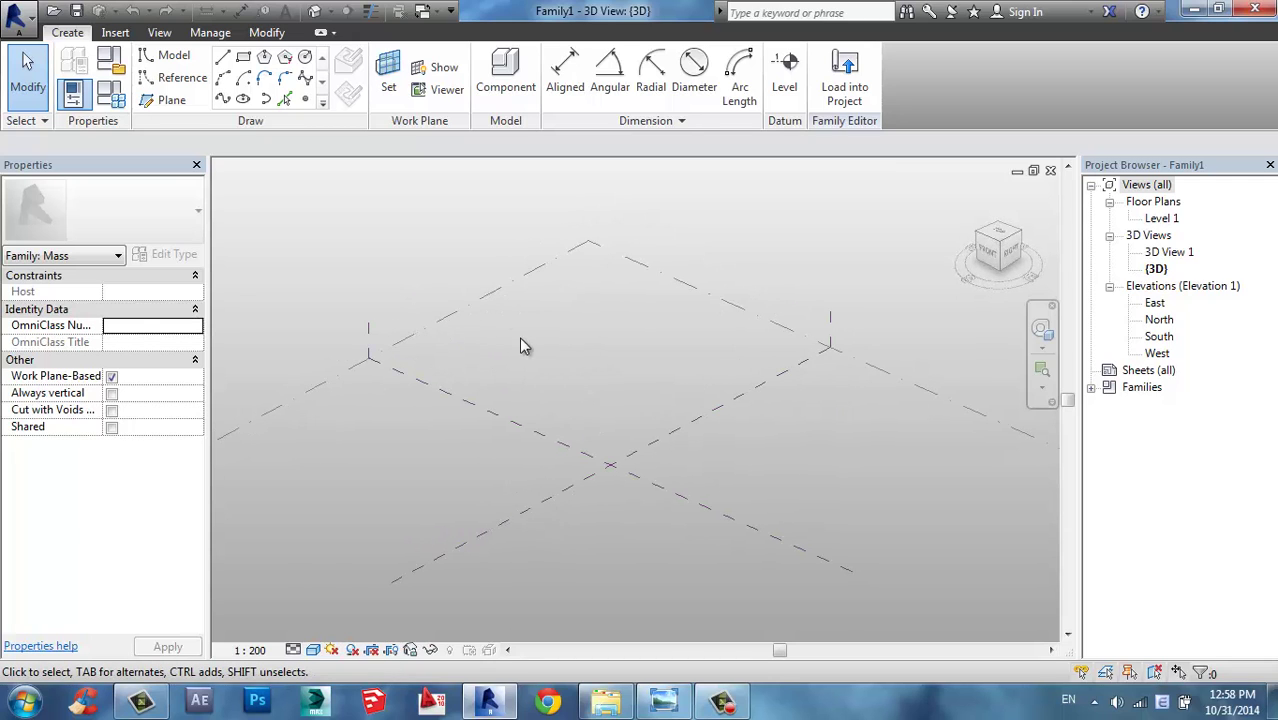
{"action": "left_click", "coordinate": [289, 101]}
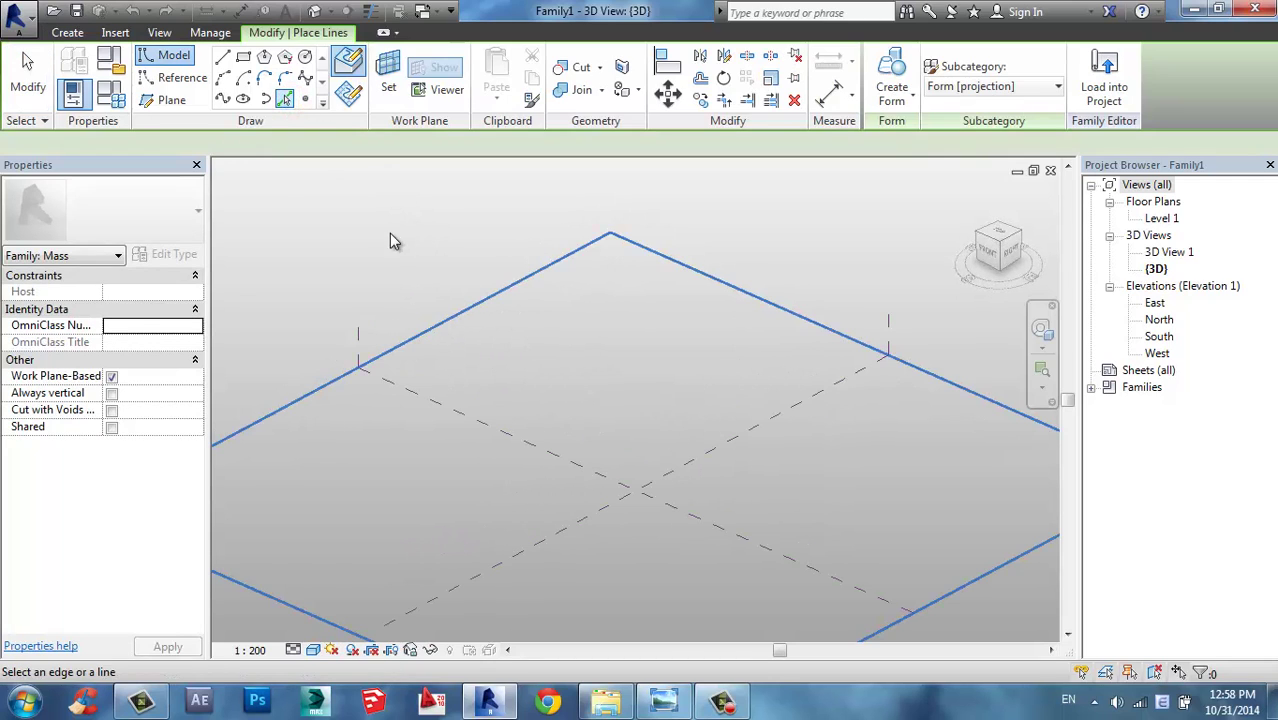
{"action": "middle_click_drag", "start_coordinate": [376, 233], "coordinate": [423, 249]}
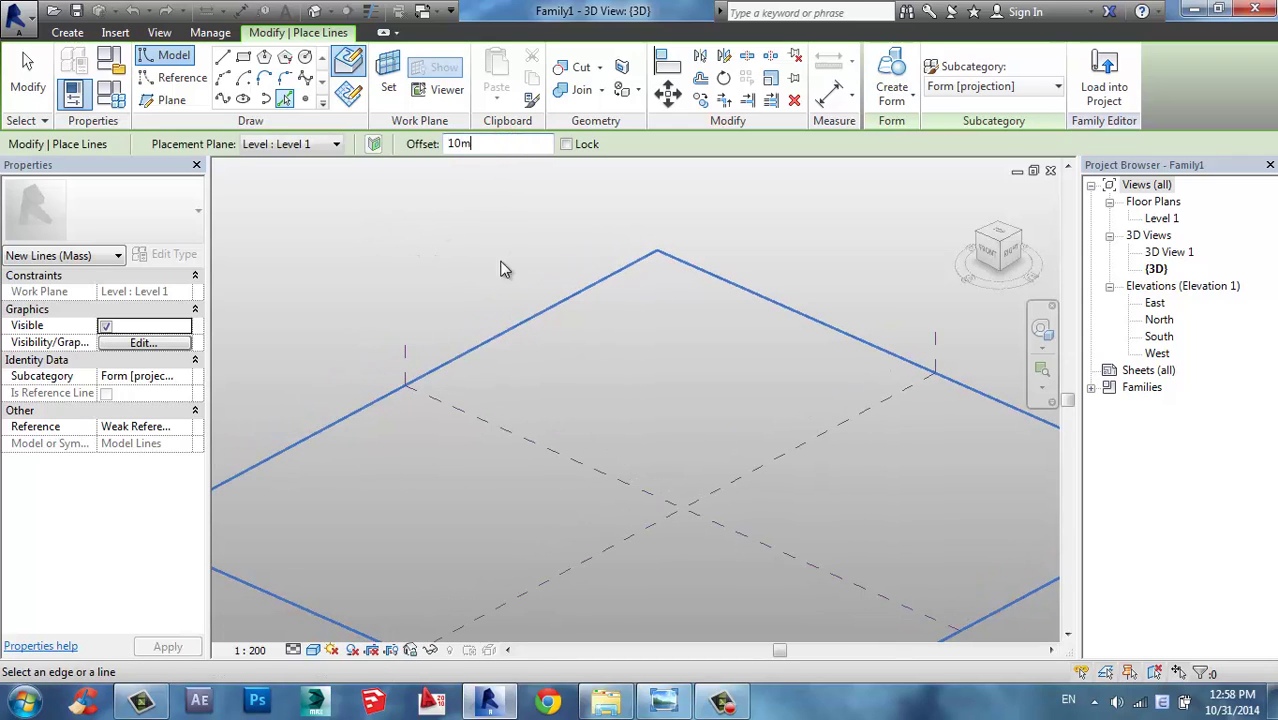
{"action": "key", "text": "Return"}
{"action": "left_click", "coordinate": [507, 428]}
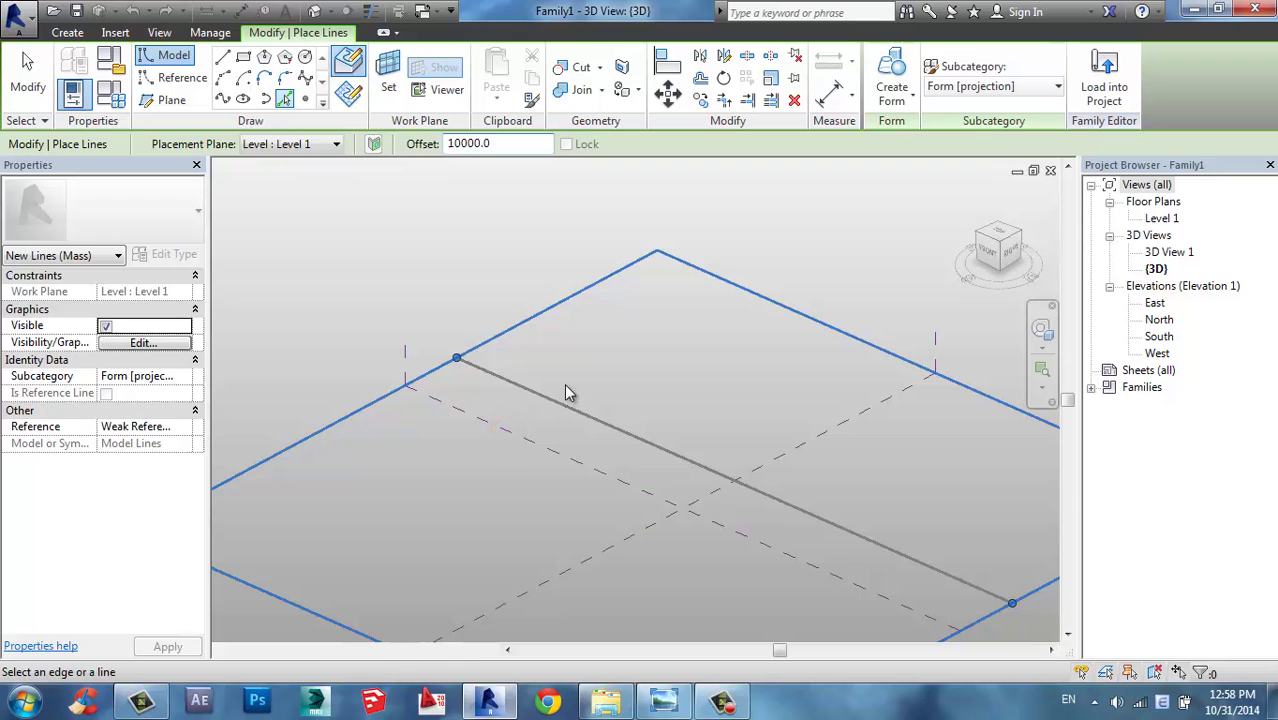
{"action": "key", "text": "Escape"}
{"action": "key", "text": "Escape"}
{"action": "left_click", "coordinate": [585, 418]}
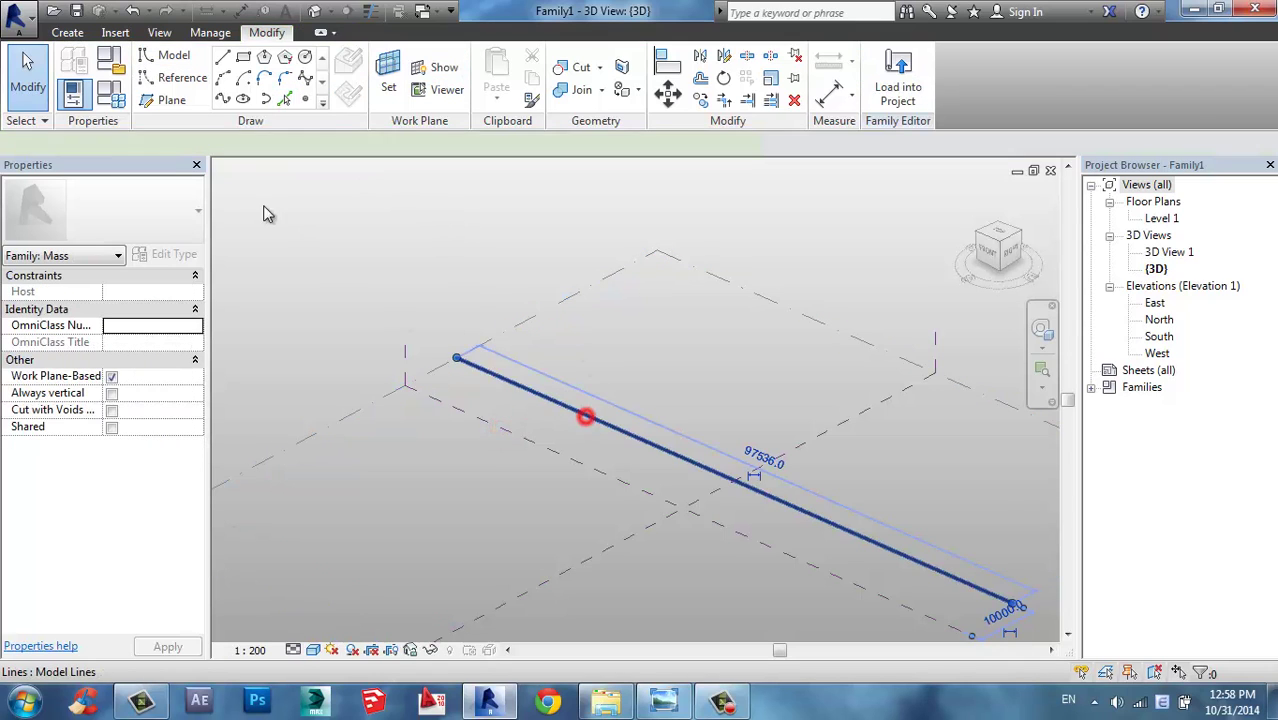
{"action": "key", "text": "Delete"}
- Place three reference planes by picking with a 10 m offset: two successively behind the Center (Front/Back) plane and one in front
{"action": "left_click", "coordinate": [172, 101]}
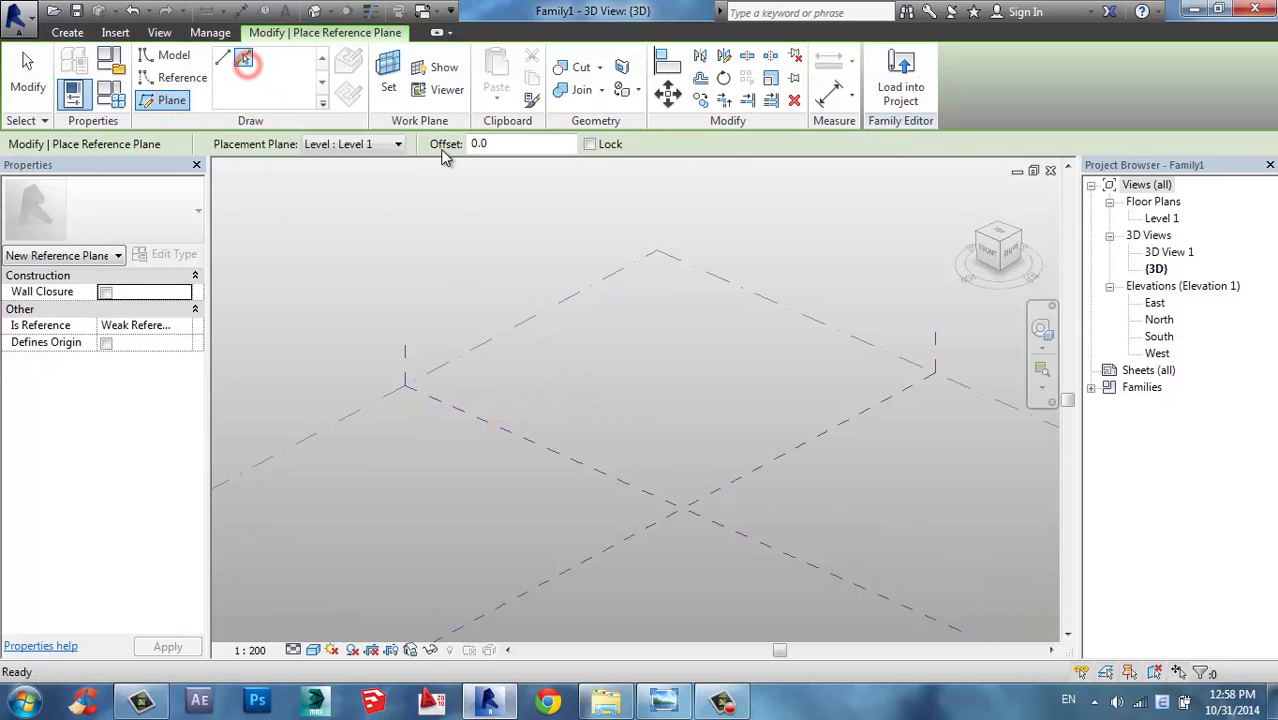
{"action": "left_click", "coordinate": [498, 144]}
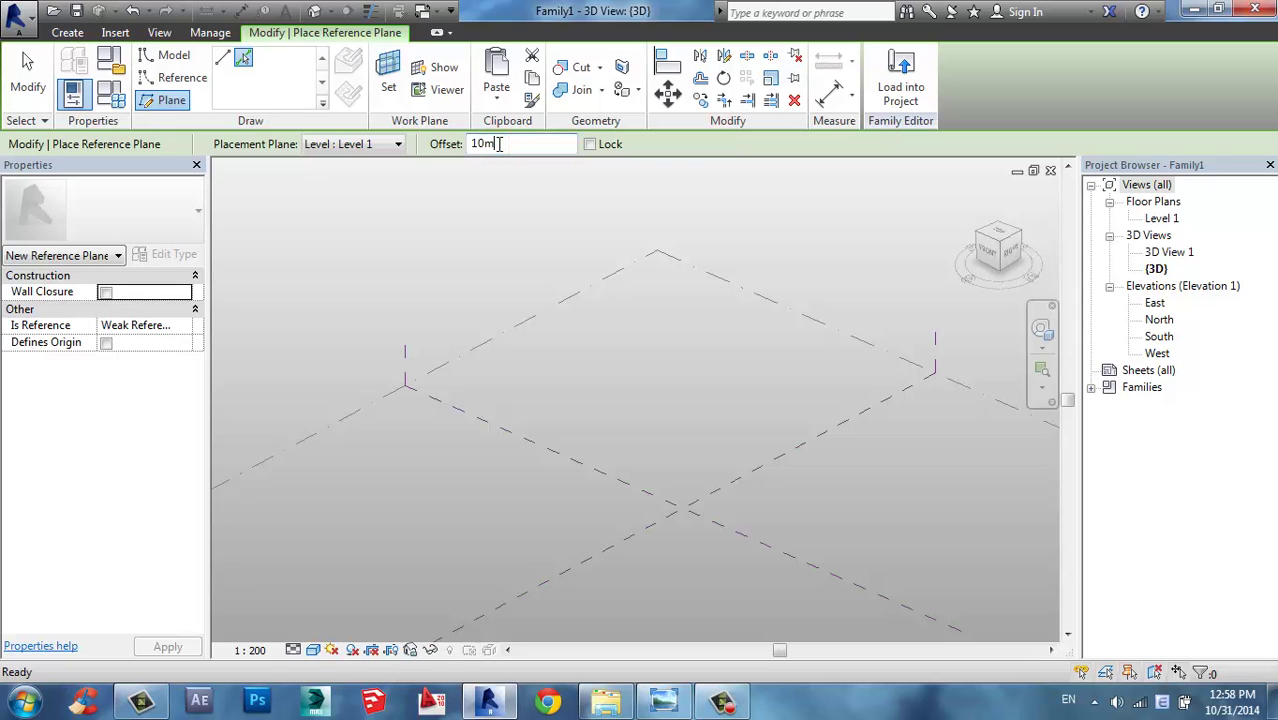
{"action": "key", "text": "Return"}
{"action": "left_click", "coordinate": [531, 437]}
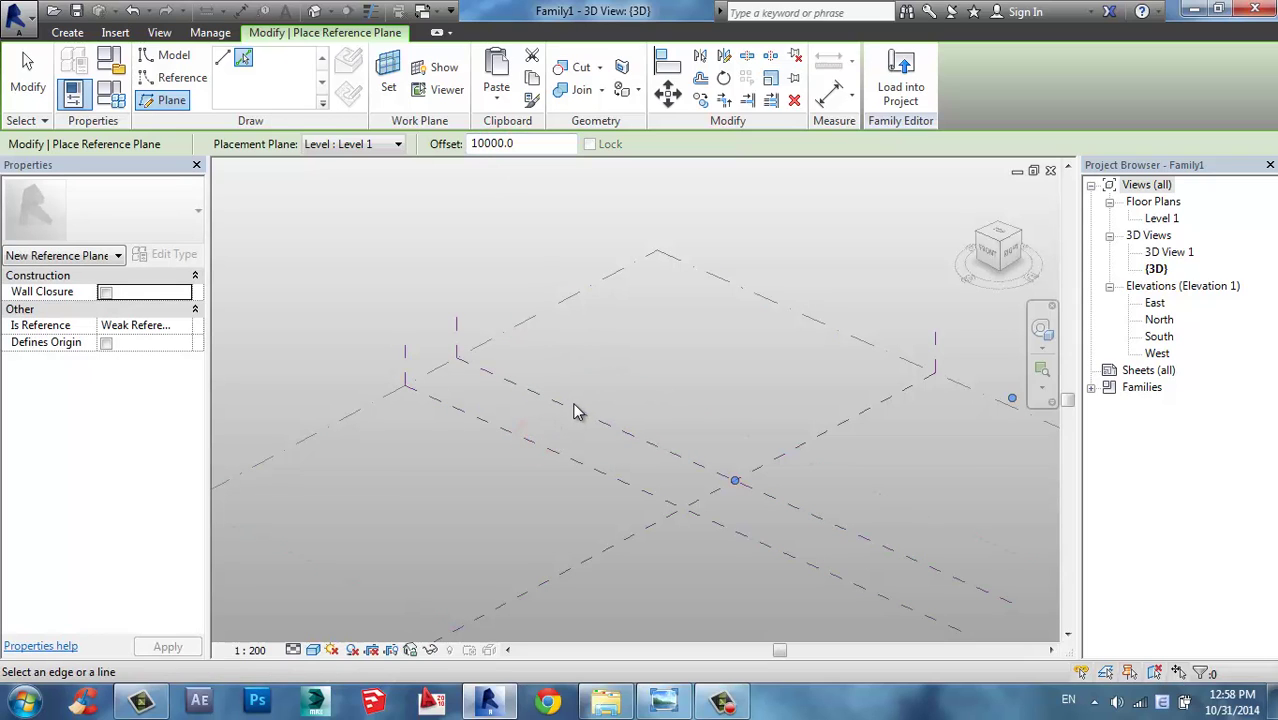
{"action": "left_click", "coordinate": [571, 403]}
{"action": "left_click", "coordinate": [505, 434]}
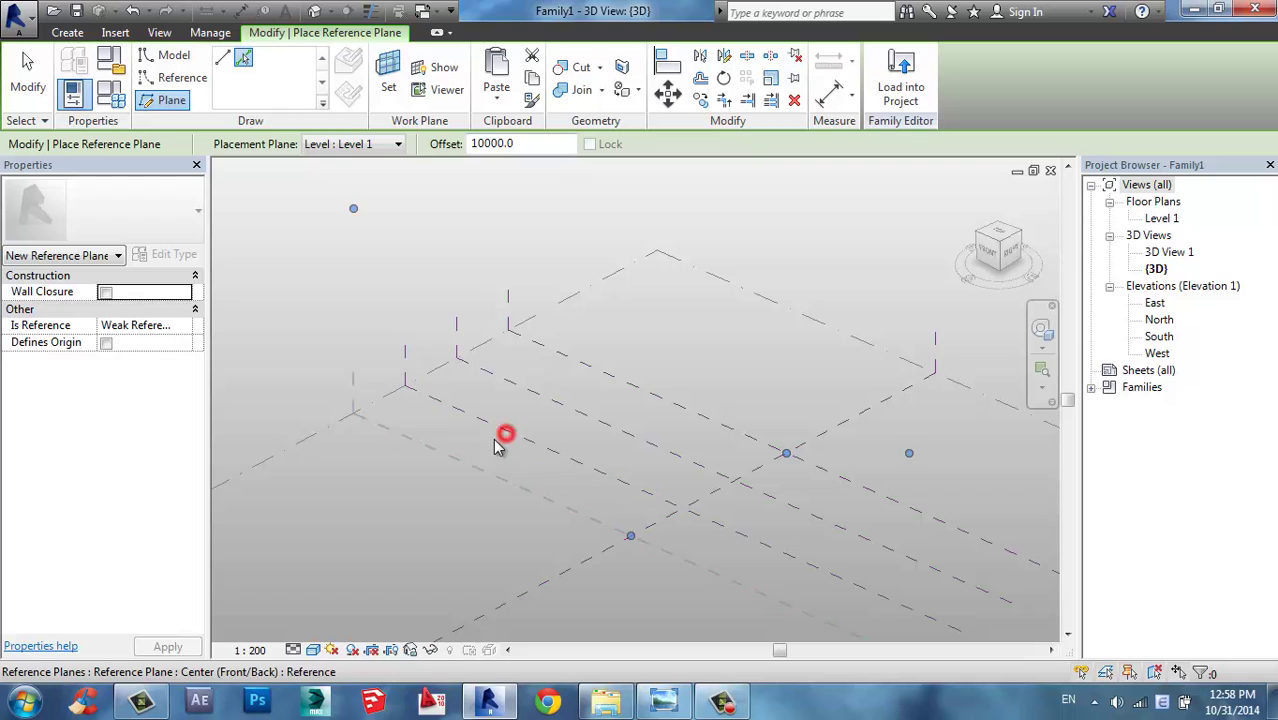
- Add an aligned dimension string across the four parallel reference planes and constrain their spacings to be equal
{"action": "key", "text": "i"}
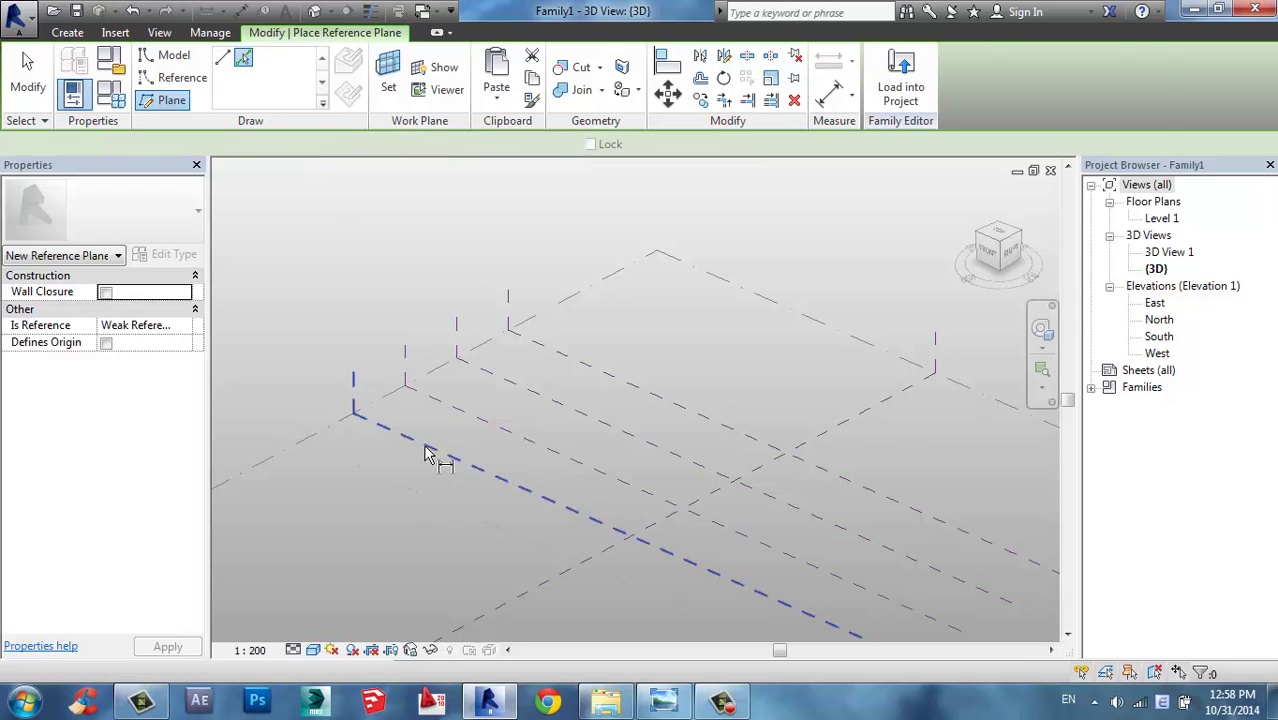
{"action": "key", "text": "d"}
{"action": "key", "text": "i"}
{"action": "left_click", "coordinate": [422, 443]}
{"action": "left_click", "coordinate": [479, 420]}
{"action": "left_click", "coordinate": [535, 394]}
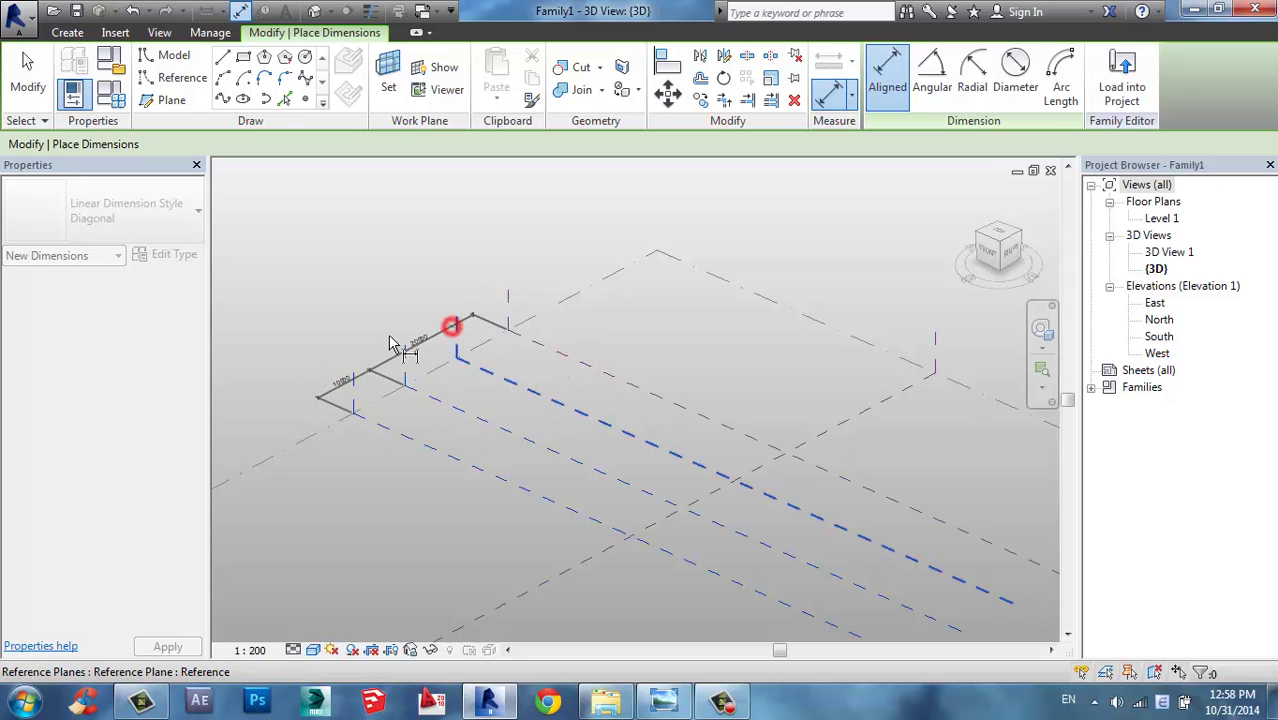
{"action": "left_click", "coordinate": [472, 369]}
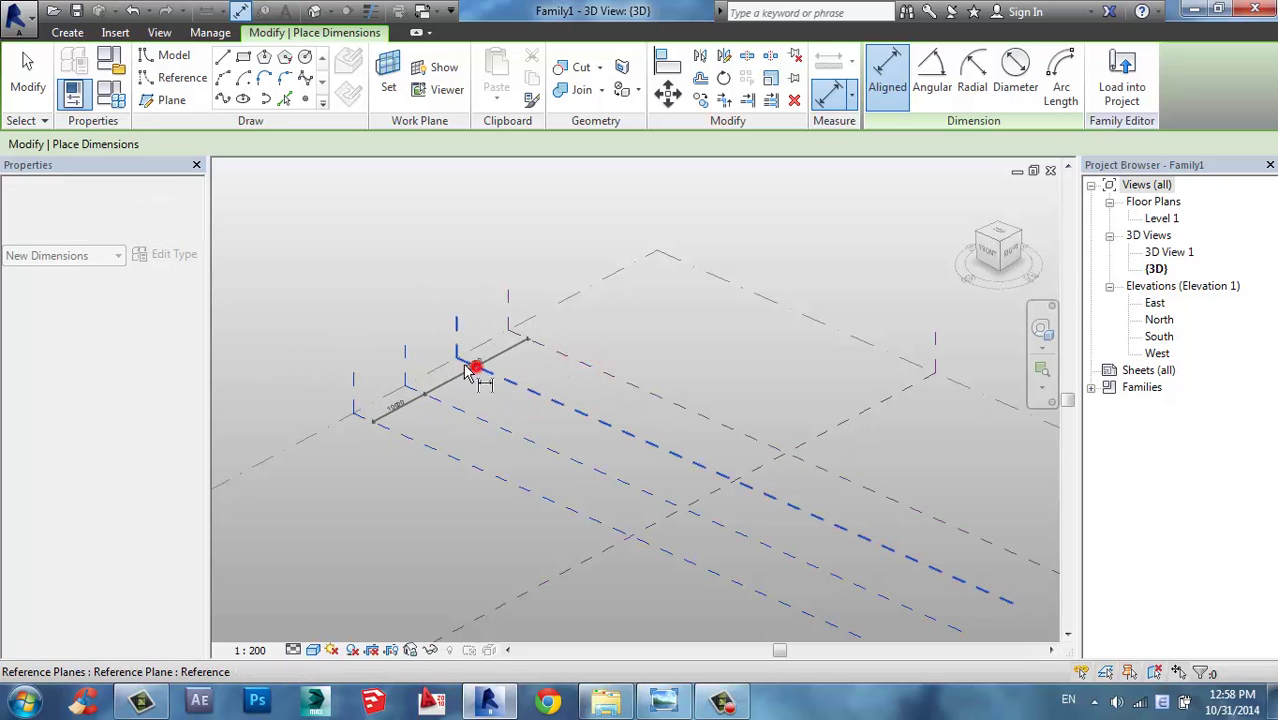
{"action": "left_click", "coordinate": [412, 340]}
{"action": "scroll", "coordinate": [365, 343], "scroll_direction": "up", "scroll_amount": 3}
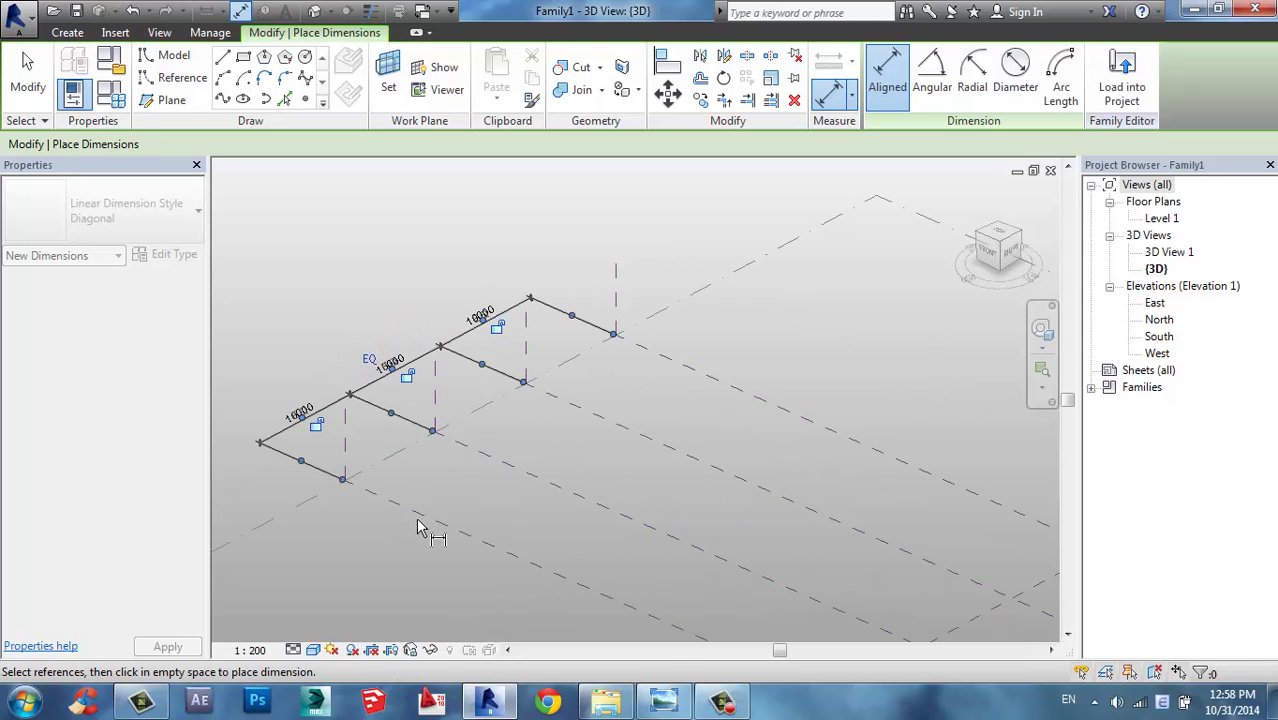
{"action": "middle_click_drag", "start_coordinate": [379, 514], "coordinate": [416, 553]}
{"action": "scroll", "coordinate": [420, 550], "scroll_direction": "up", "scroll_amount": 1}
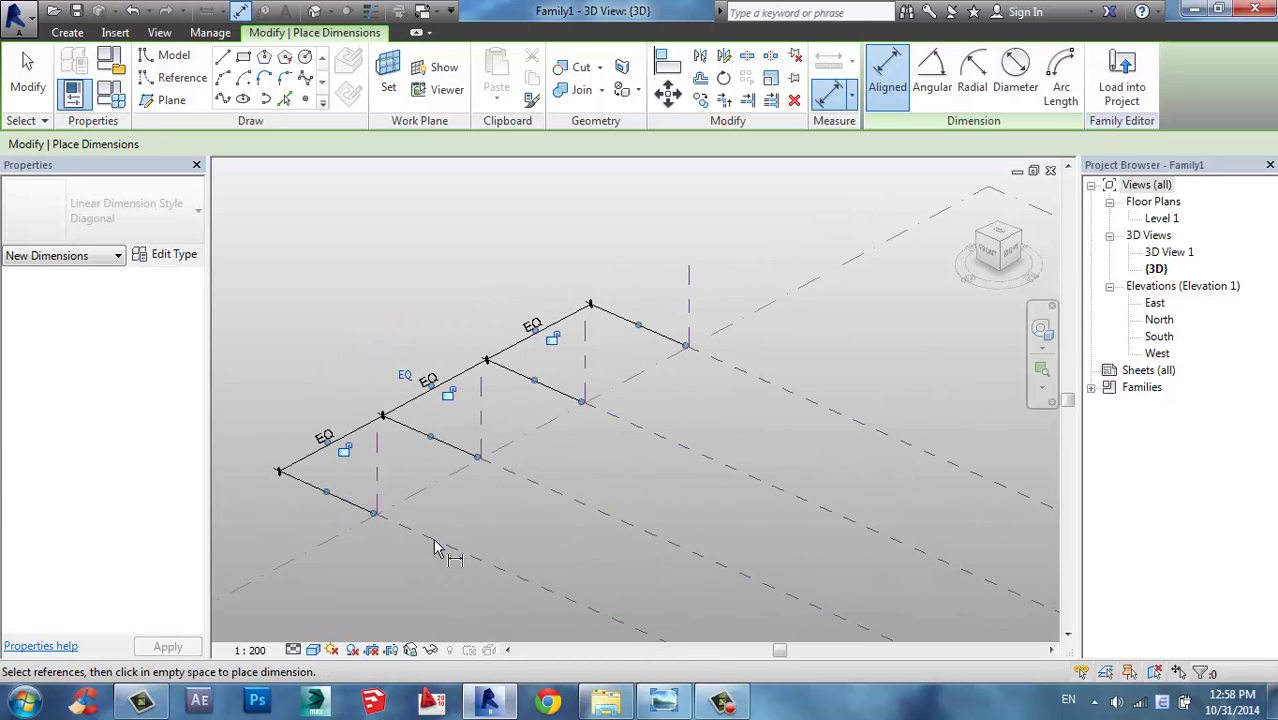
- Add an overall aligned dimension between the two outermost parallel reference planes, outside the equal-spacing string
{"action": "left_click", "coordinate": [428, 536]}
{"action": "left_click", "coordinate": [735, 375]}
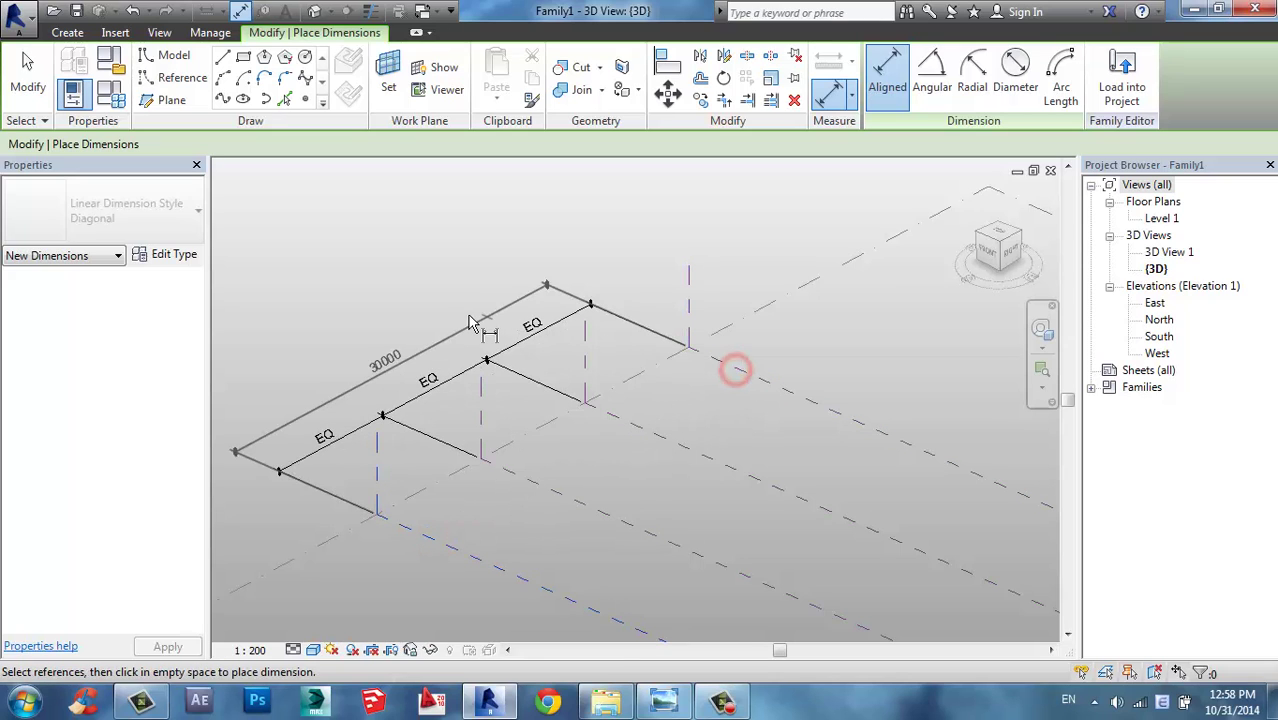
{"action": "left_click", "coordinate": [476, 316]}
{"action": "key", "text": "Escape"}
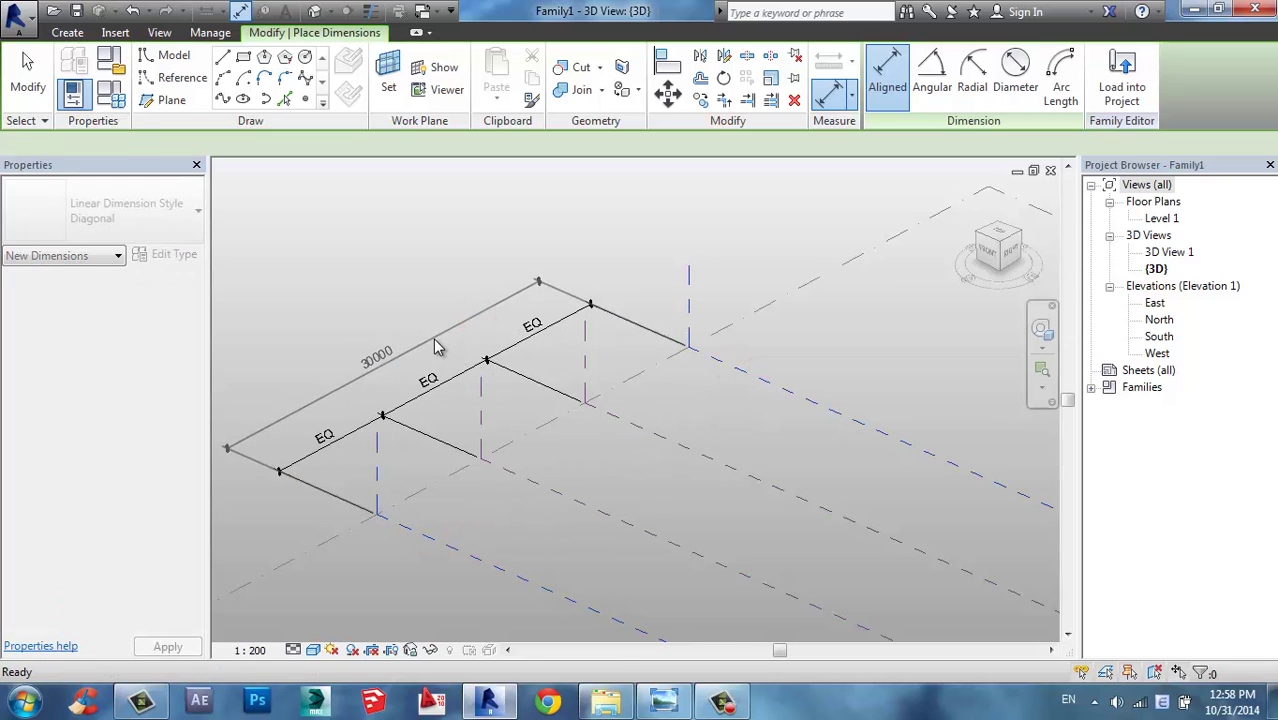
- Label the overall dimension with a new family type parameter named tong
{"action": "left_click", "coordinate": [432, 339]}
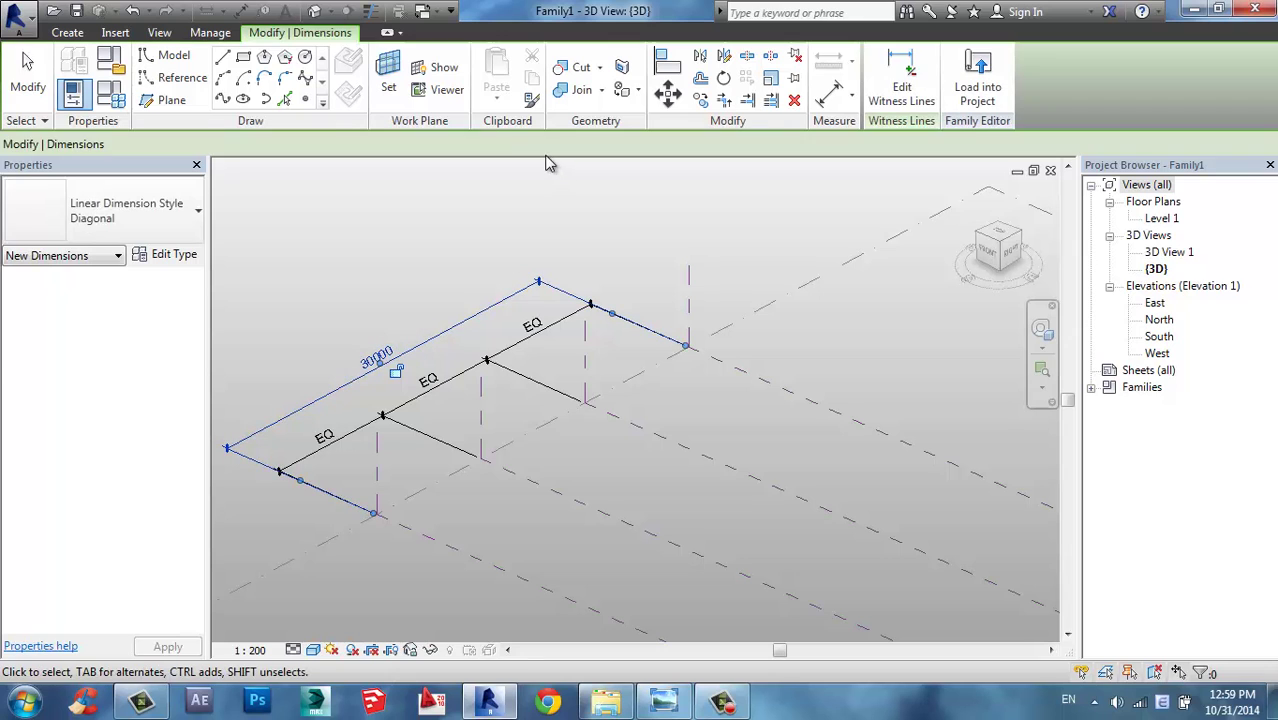
{"action": "left_click", "coordinate": [409, 146]}
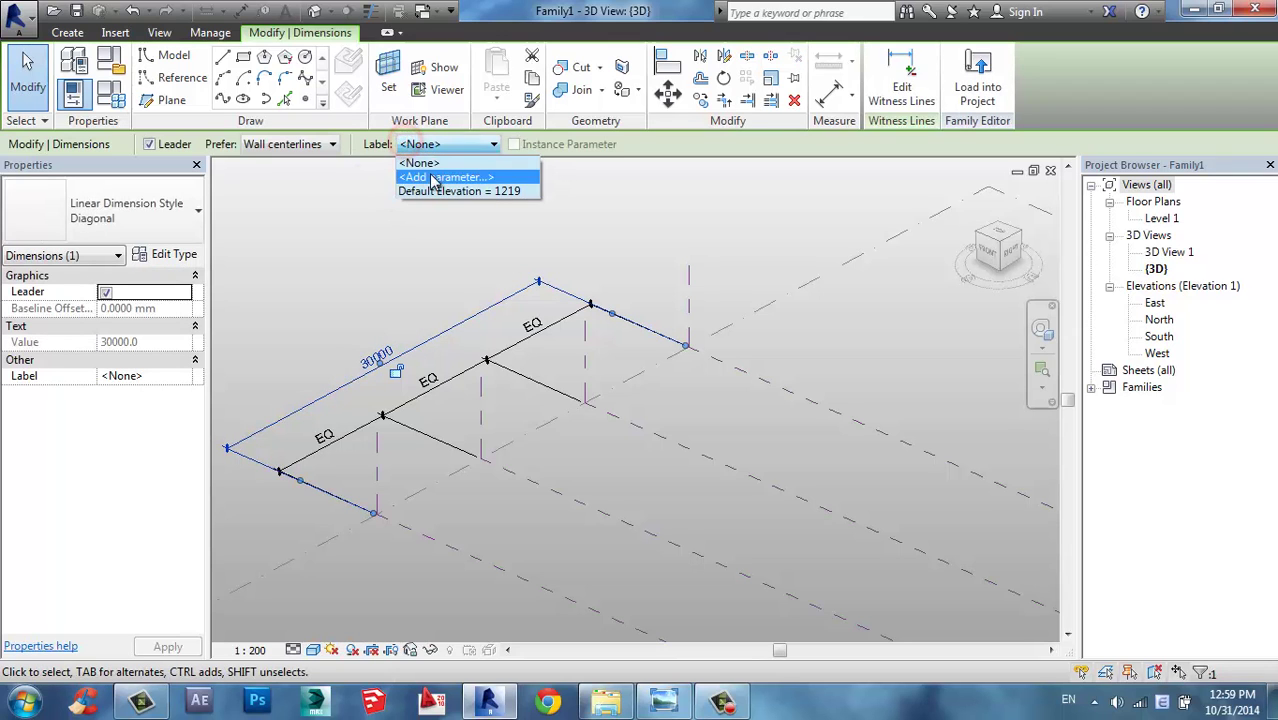
{"action": "left_click", "coordinate": [430, 174]}
{"action": "type", "text": "tong"}
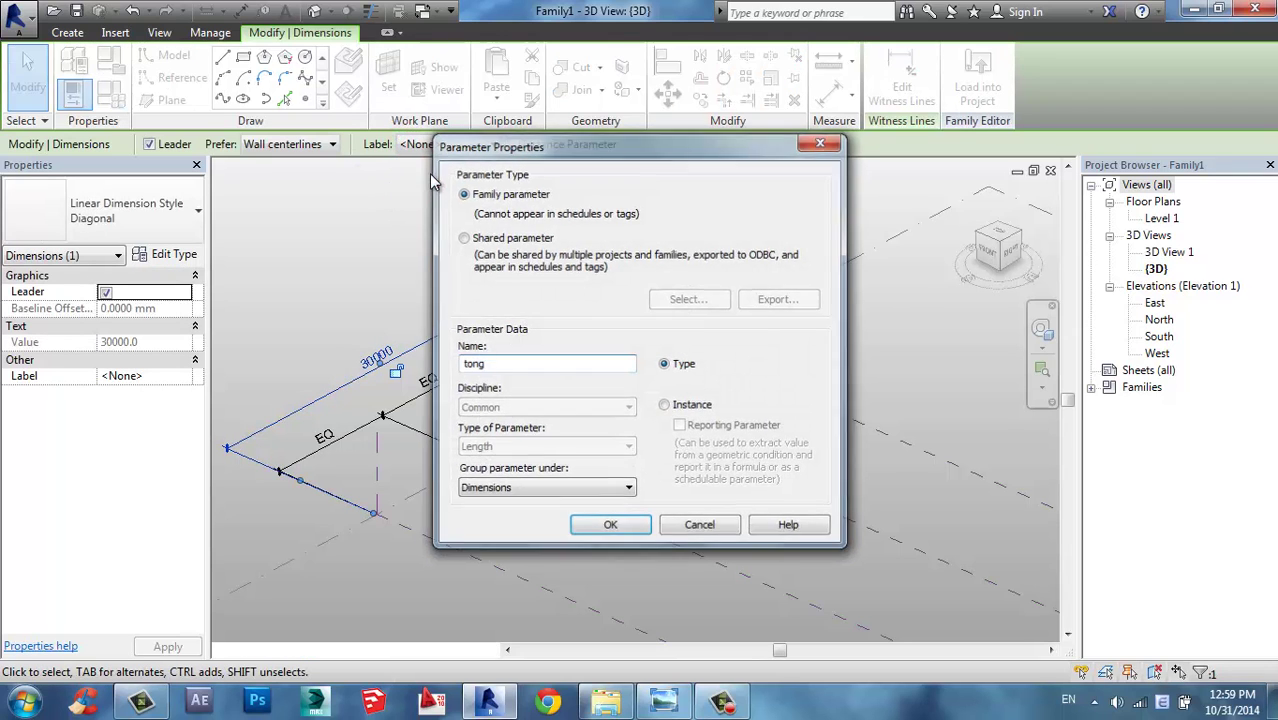
{"action": "key", "text": "Return"}
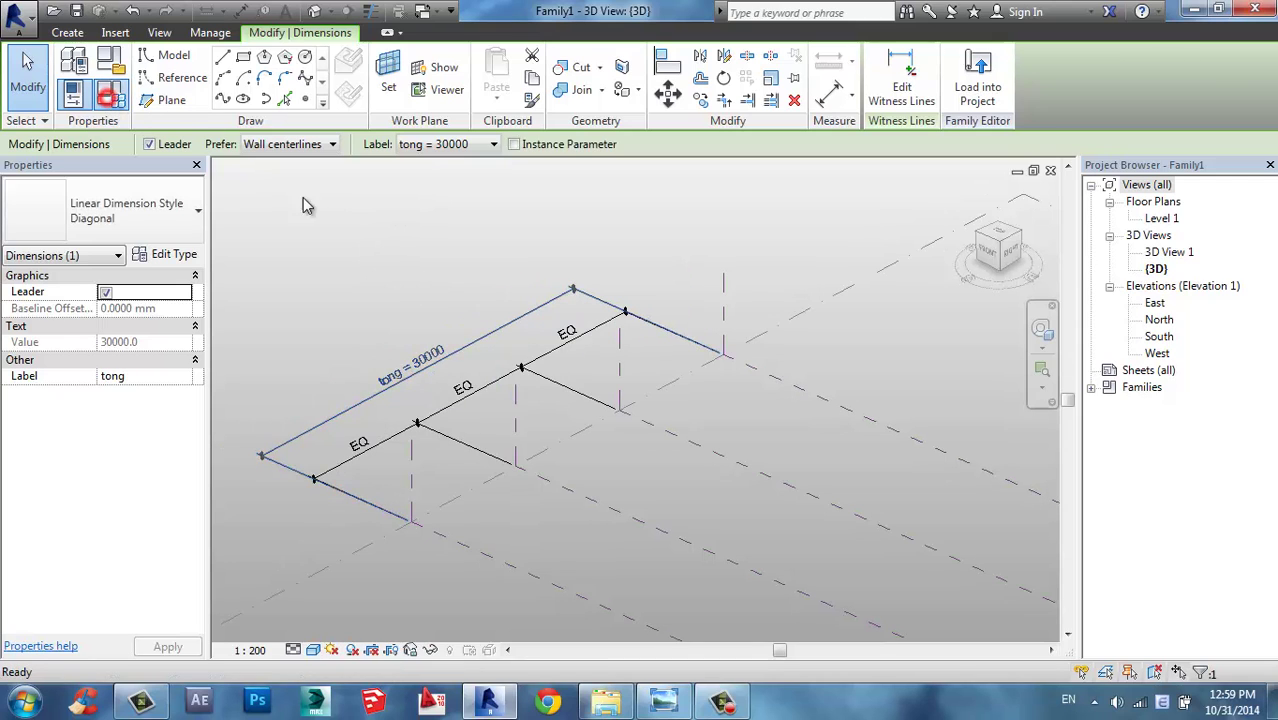
- Set the tong parameter to 35000 in the family types and deselect the dimension
{"action": "left_click", "coordinate": [110, 97]}
{"action": "left_click", "coordinate": [201, 238]}
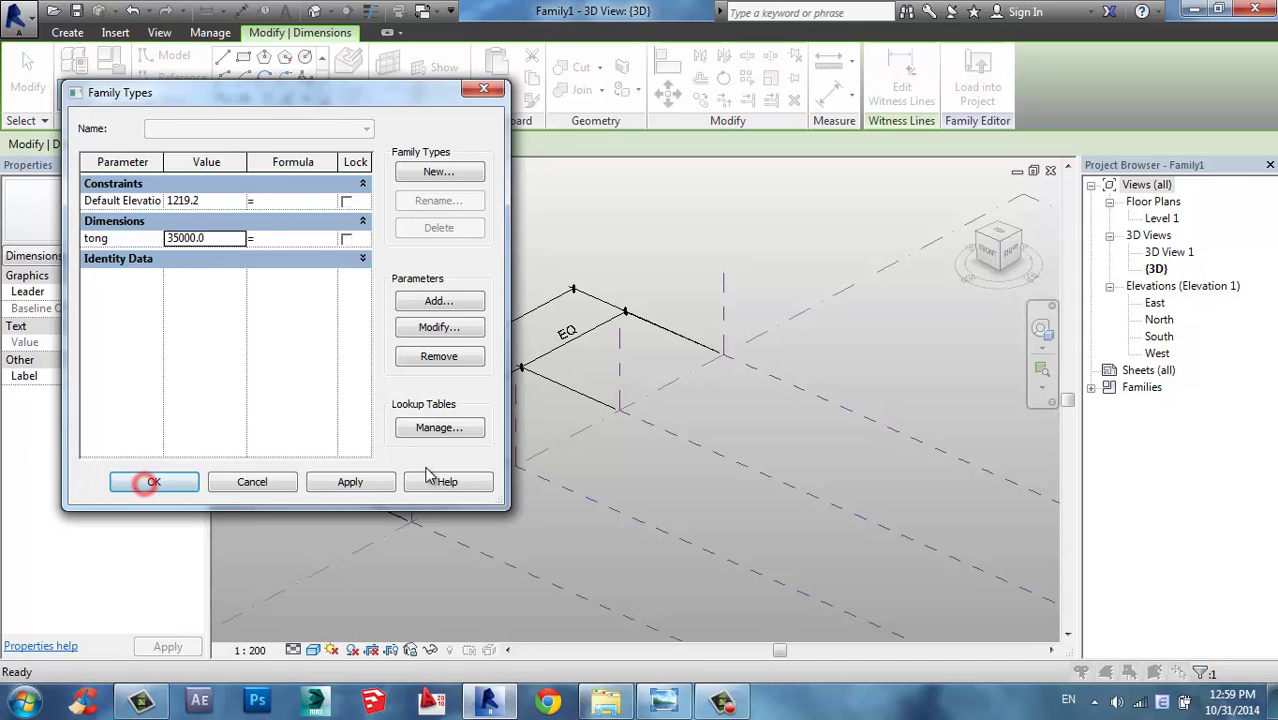
{"action": "left_click", "coordinate": [716, 416]}
- Set the frontmost parallel reference plane as the active work plane and open the Workplane Viewer for it
{"action": "middle_click_drag", "start_coordinate": [745, 405], "coordinate": [380, 435], "text": "shift"}
{"action": "scroll", "coordinate": [351, 339], "scroll_direction": "down", "scroll_amount": 5}
{"action": "middle_click_drag", "start_coordinate": [553, 446], "coordinate": [442, 420]}
{"action": "scroll", "coordinate": [442, 420], "scroll_direction": "up", "scroll_amount": 2}
{"action": "middle_click_drag", "start_coordinate": [372, 190], "coordinate": [419, 183]}
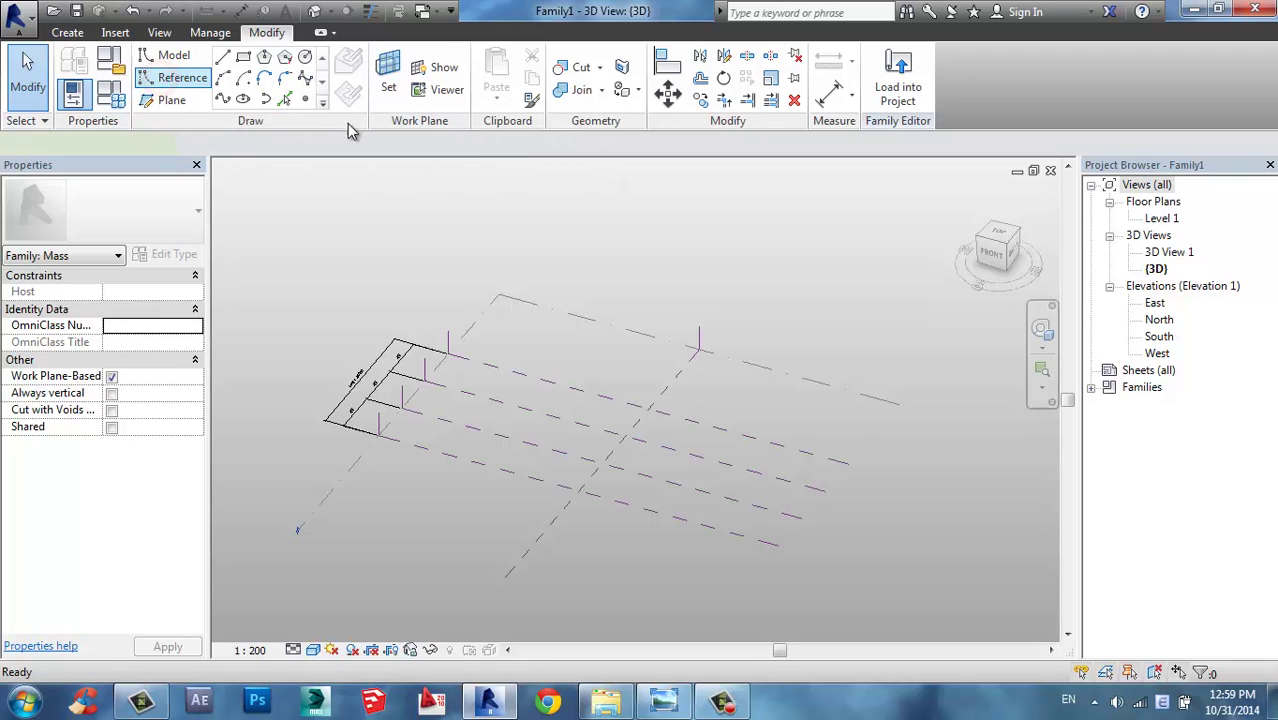
{"action": "left_click", "coordinate": [384, 88]}
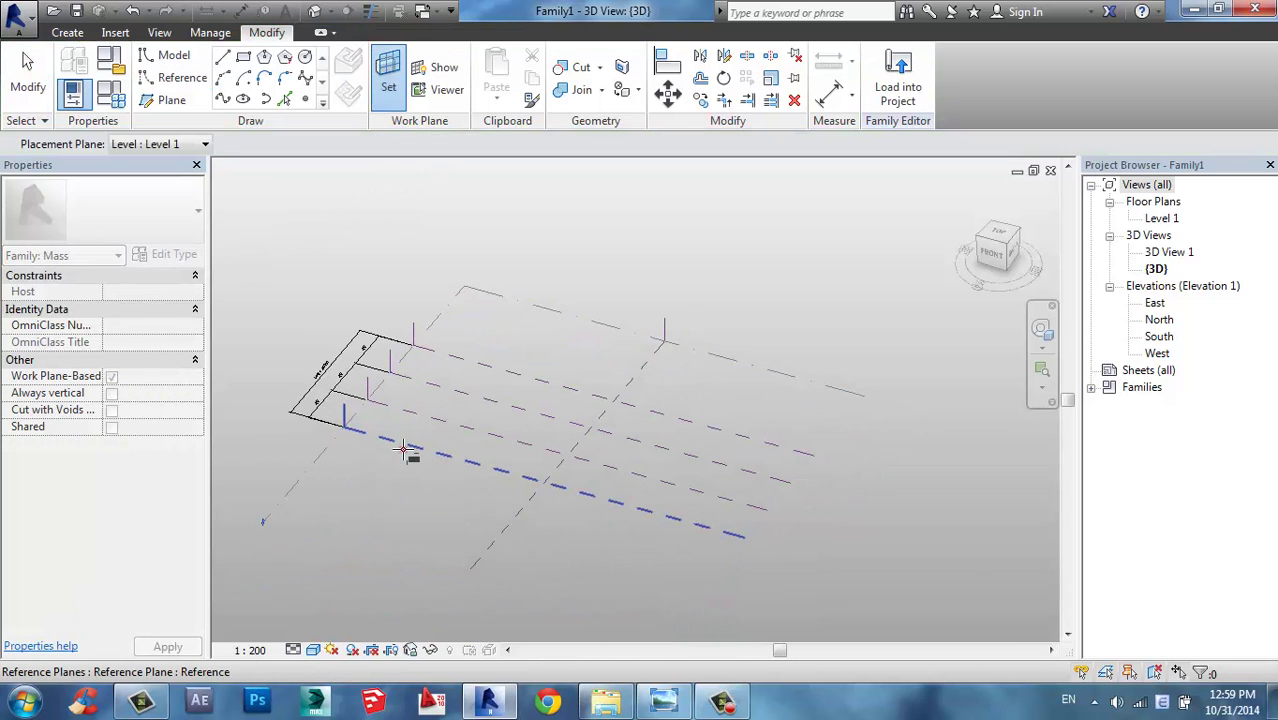
{"action": "left_click", "coordinate": [404, 450]}
{"action": "left_click", "coordinate": [445, 90]}
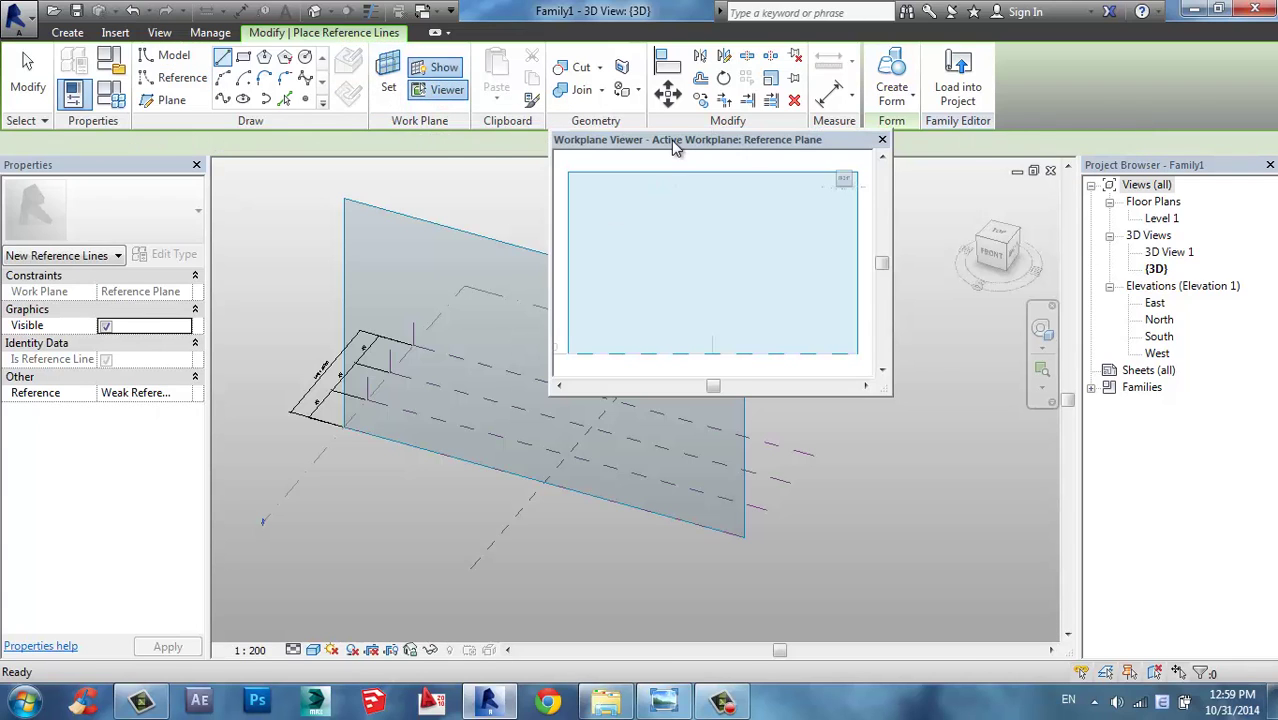
{"action": "left_click_drag", "start_coordinate": [680, 140], "coordinate": [760, 173]}
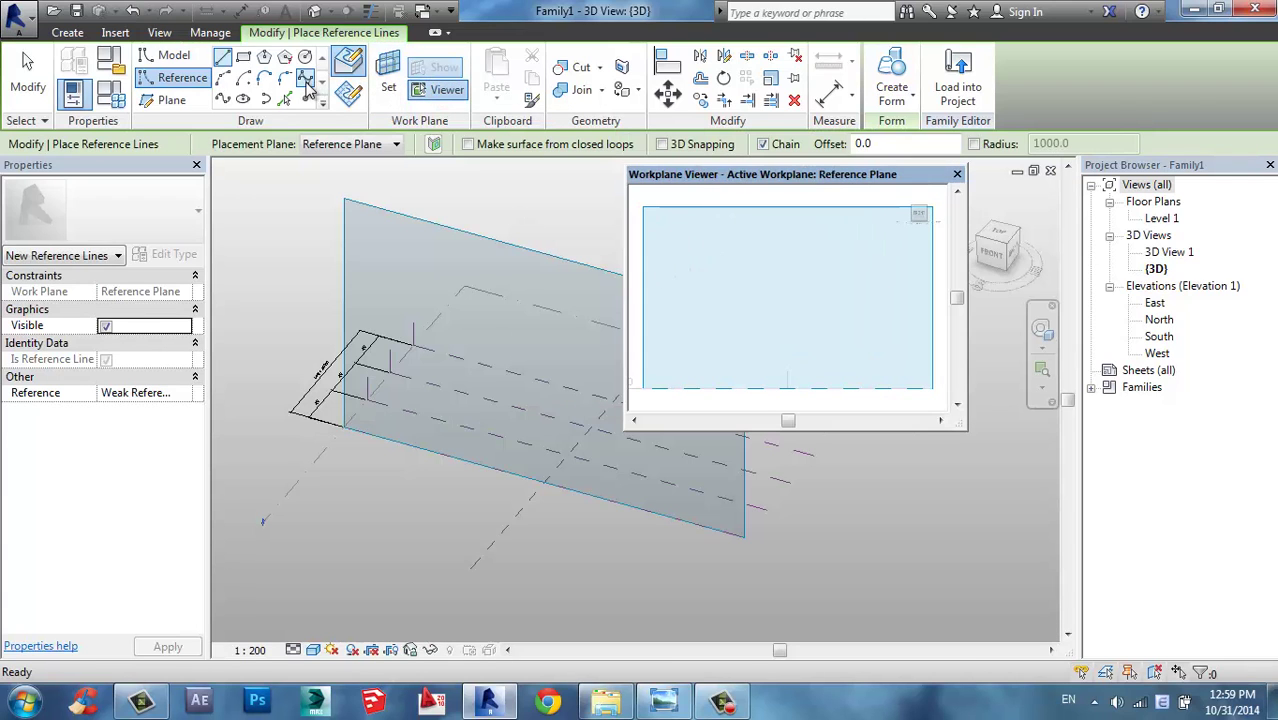
- Draw a wavy reference-line spline with four control points across the active work plane in the Workplane Viewer
{"action": "left_click", "coordinate": [655, 305]}
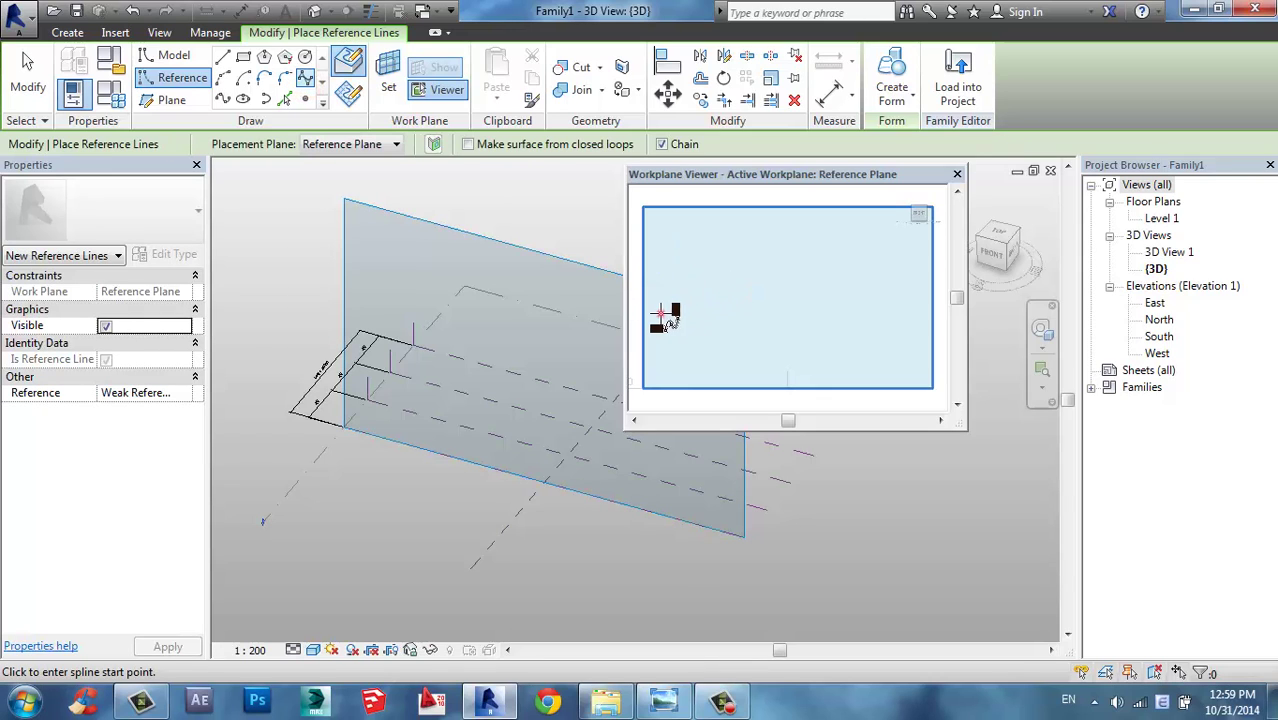
{"action": "left_click", "coordinate": [661, 316]}
{"action": "left_click", "coordinate": [740, 276]}
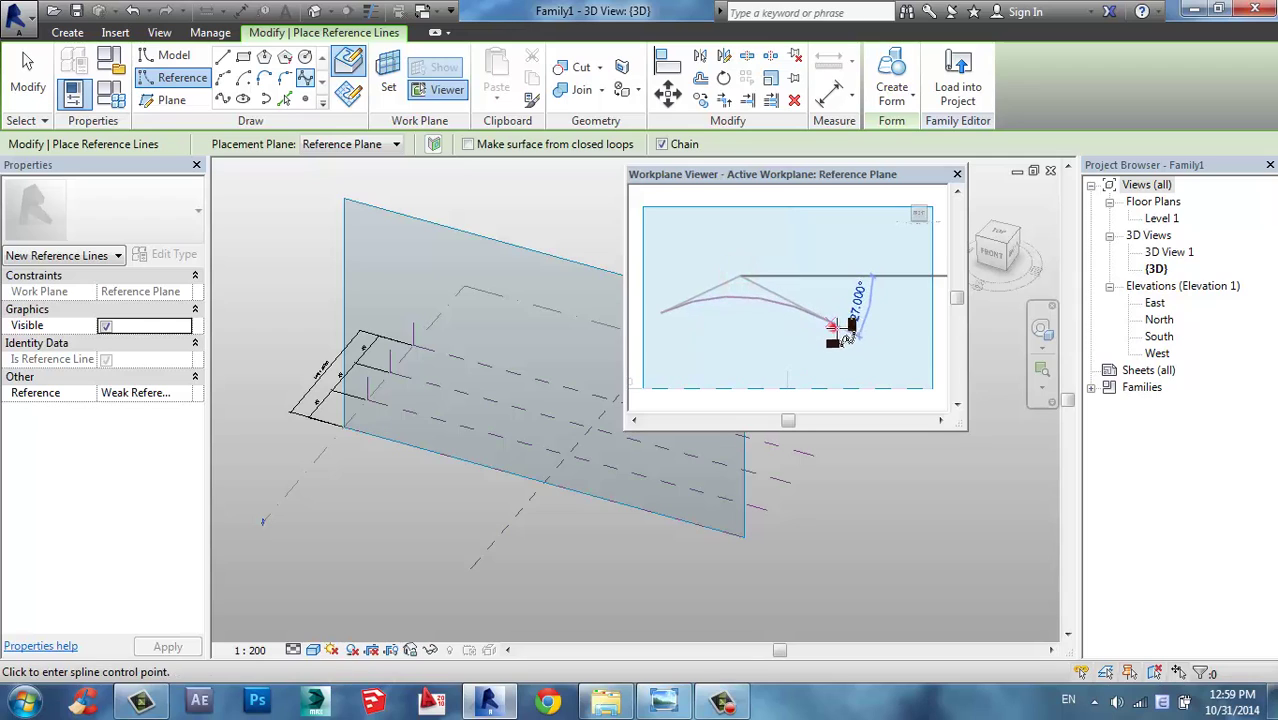
{"action": "left_click", "coordinate": [917, 285]}
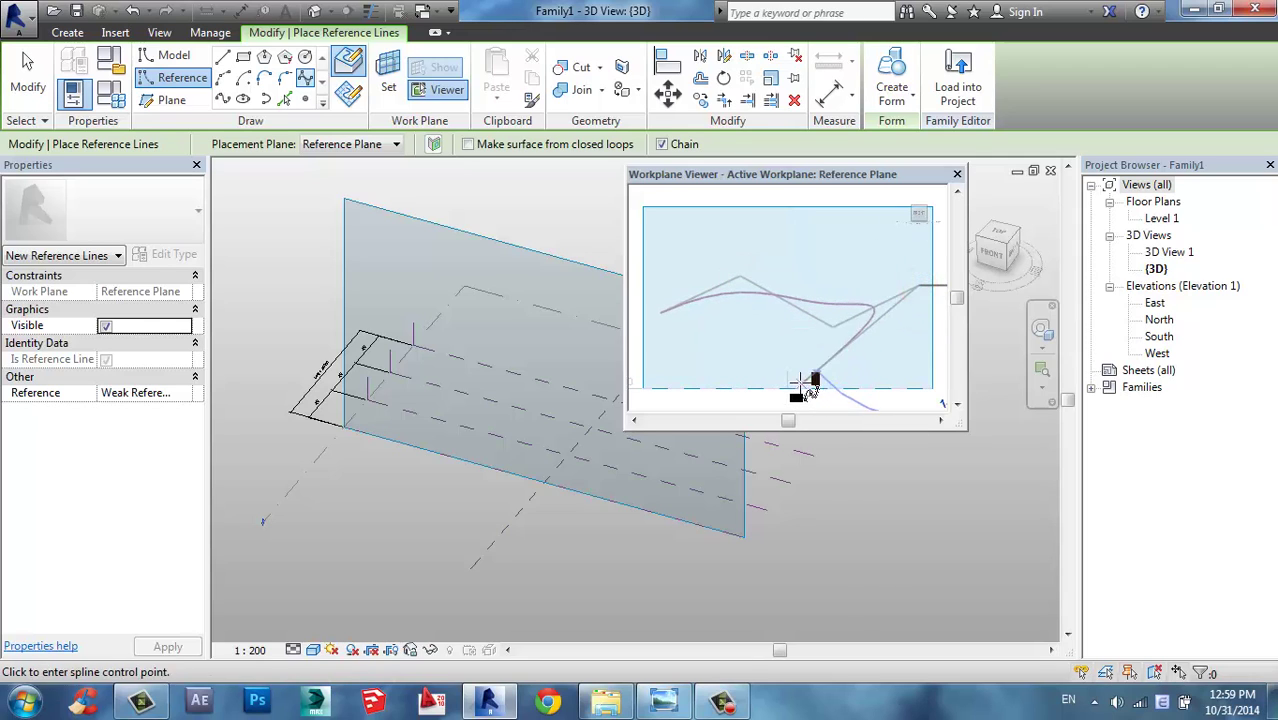
{"action": "key", "text": "Escape"}
{"action": "key", "text": "Escape"}
- Reshape the spline into a stronger wave by raising its second control point and lowering its third
{"action": "scroll", "coordinate": [842, 293], "scroll_direction": "up", "scroll_amount": 2}
{"action": "scroll", "coordinate": [791, 318], "scroll_direction": "down", "scroll_amount": 3}
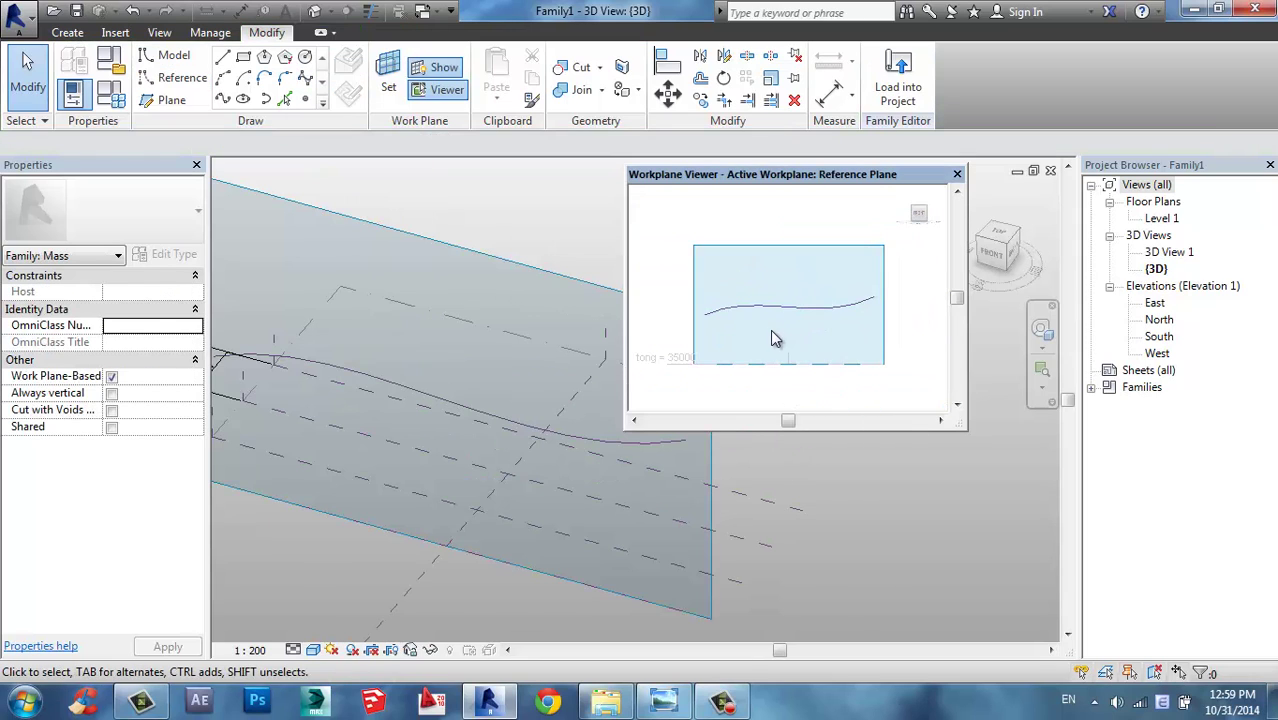
{"action": "left_click", "coordinate": [784, 310]}
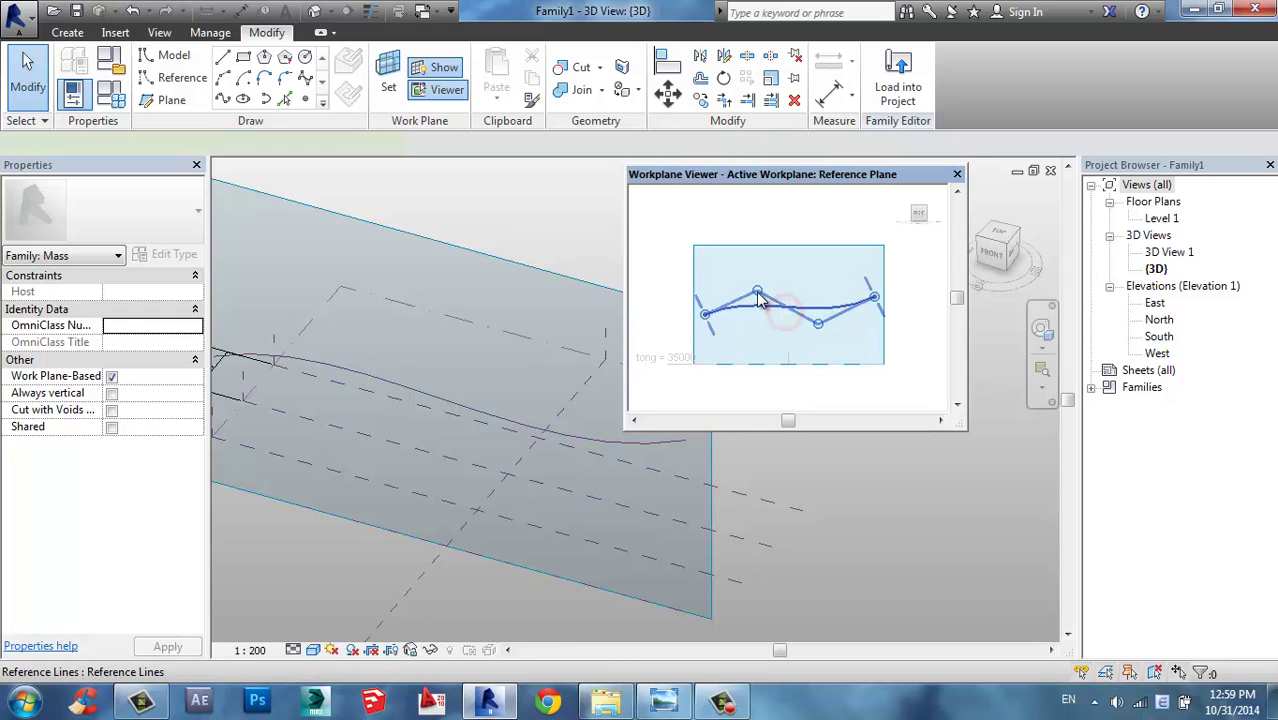
{"action": "left_click_drag", "start_coordinate": [758, 284], "coordinate": [752, 271]}
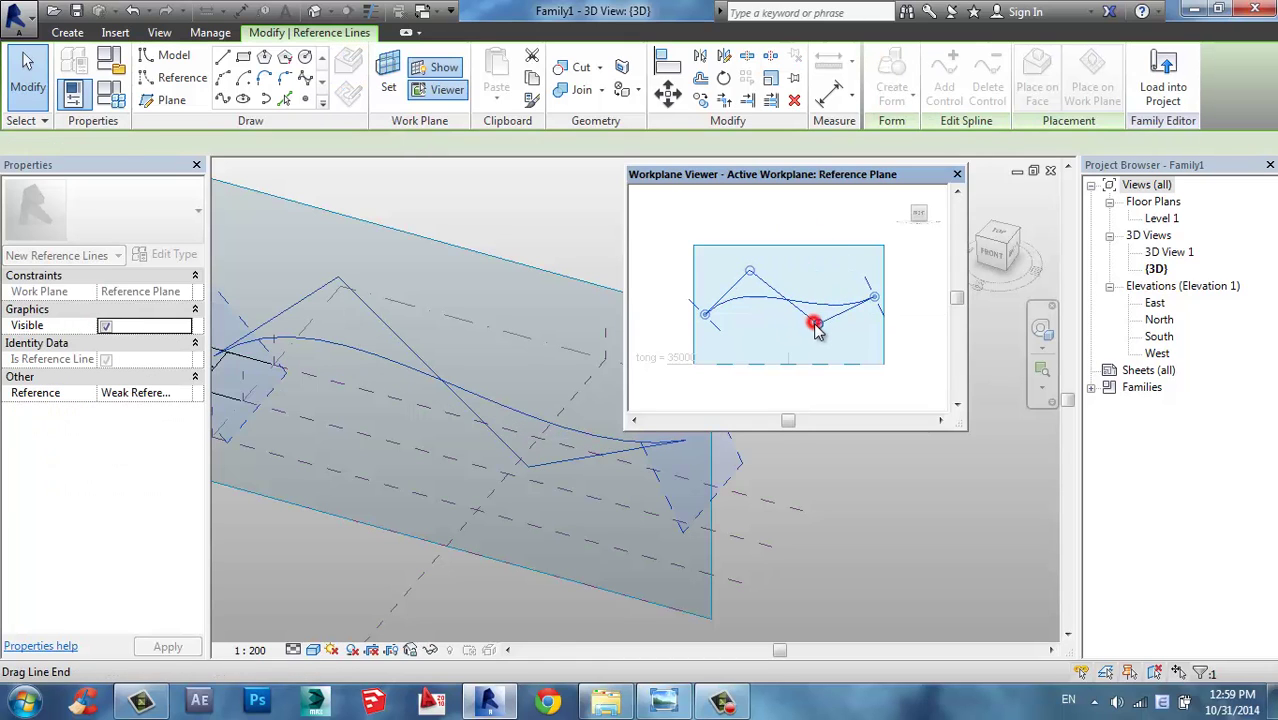
{"action": "left_click_drag", "start_coordinate": [817, 324], "coordinate": [811, 334]}
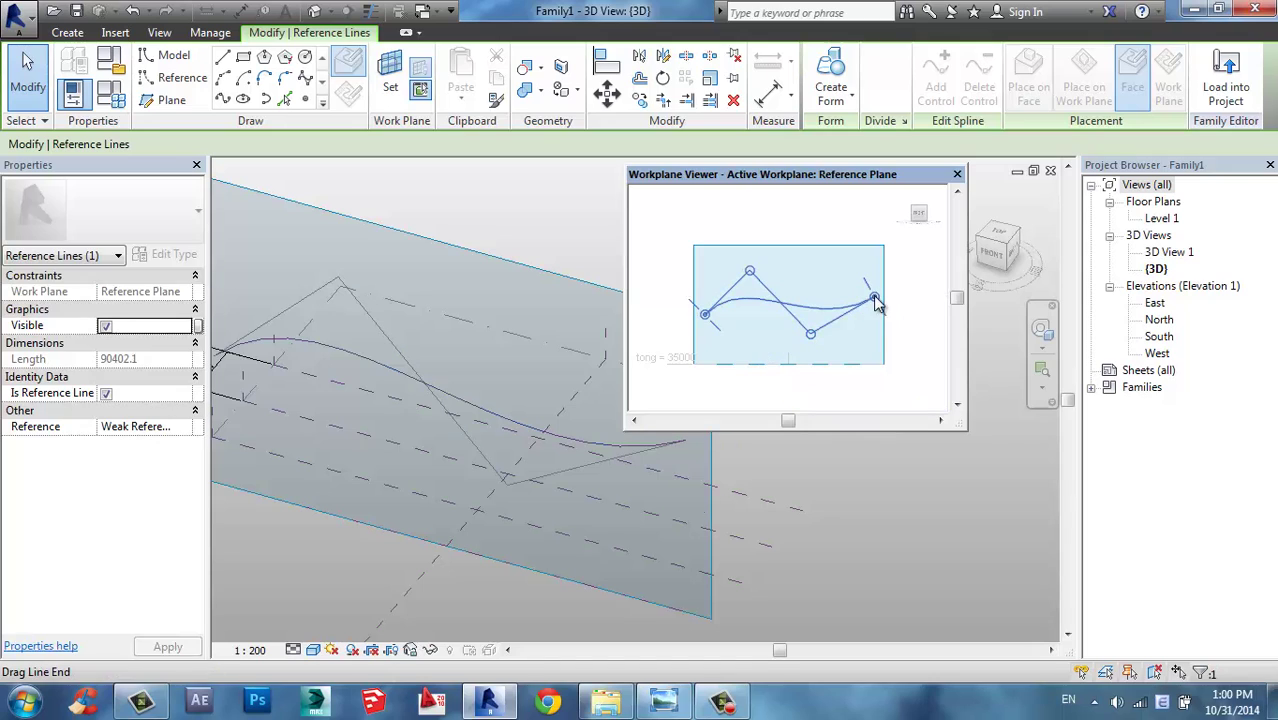
- Move the reference spline's right end point slightly inward, then close the Workplane Viewer and deselect the spline
{"action": "mouse_move", "coordinate": [874, 296]}
{"action": "left_mouse_down"}
{"action": "mouse_move", "coordinate": [887, 314]}
{"action": "mouse_move", "coordinate": [907, 277]}
{"action": "mouse_move", "coordinate": [891, 286]}
{"action": "left_mouse_up"}
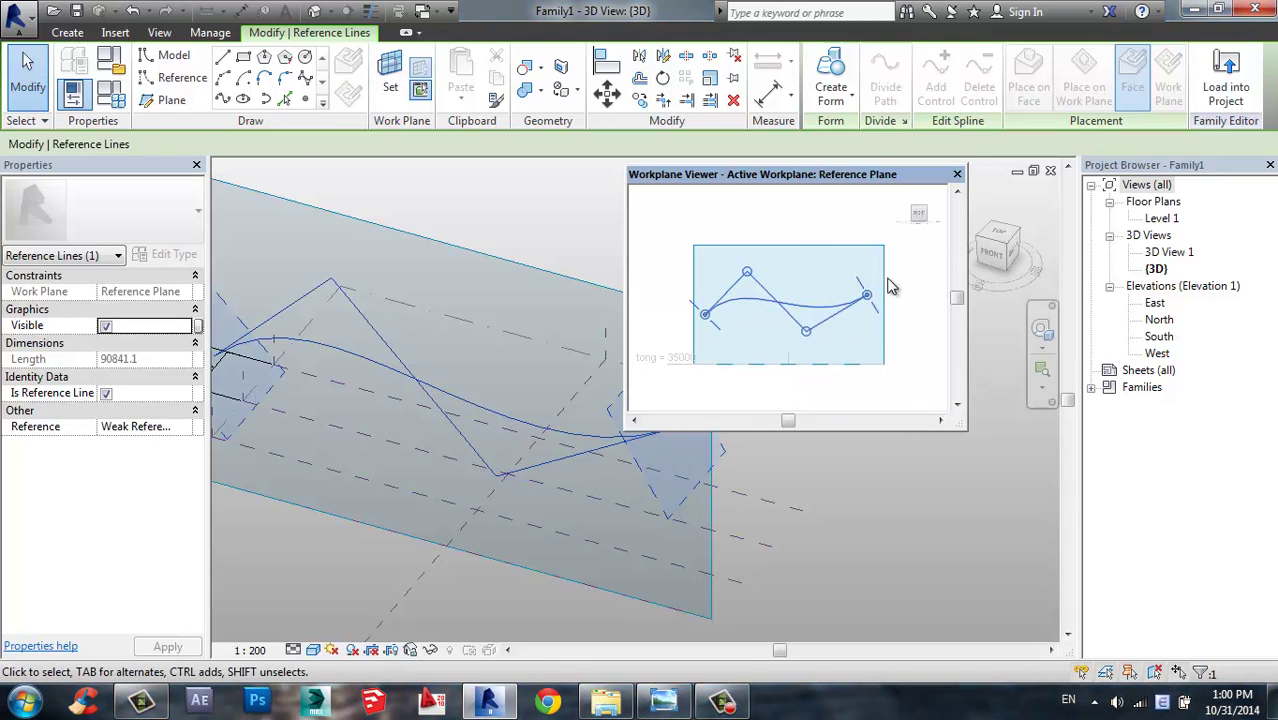
{"action": "left_click", "coordinate": [957, 176]}
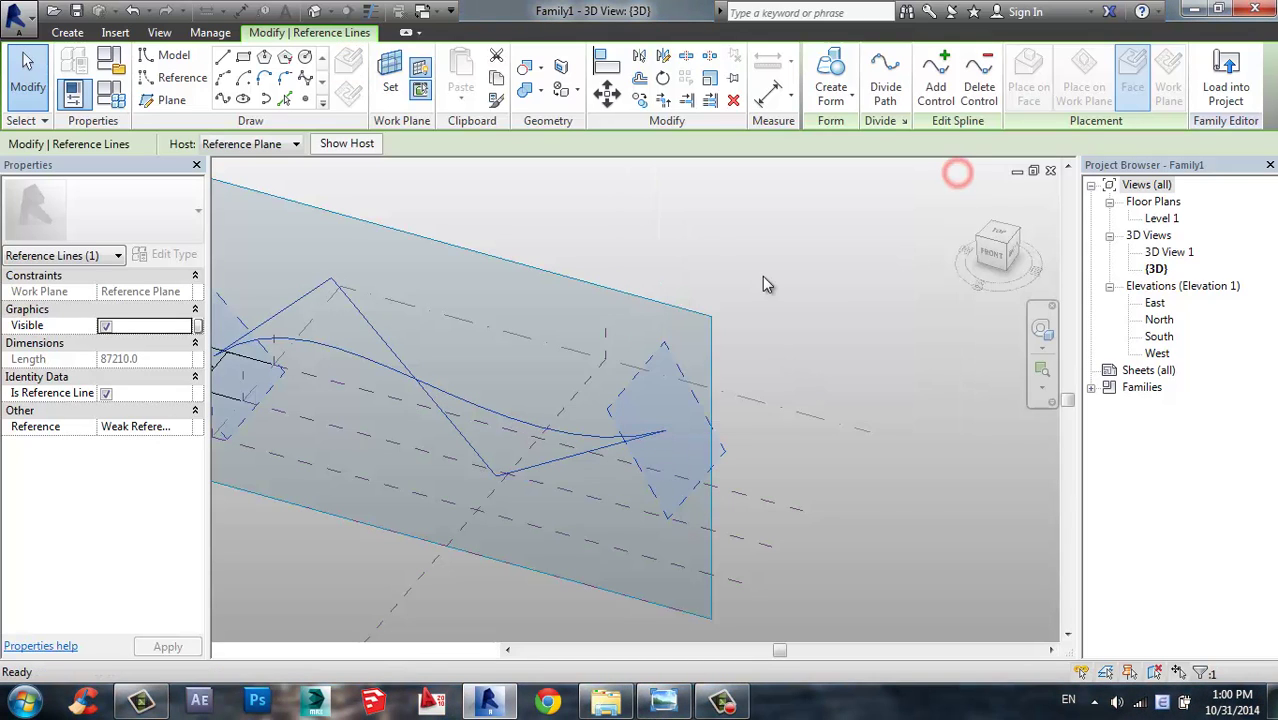
{"action": "scroll", "coordinate": [763, 275], "scroll_direction": "down", "scroll_amount": 5}
{"action": "key", "text": "Escape"}
{"action": "left_click", "coordinate": [731, 276]}
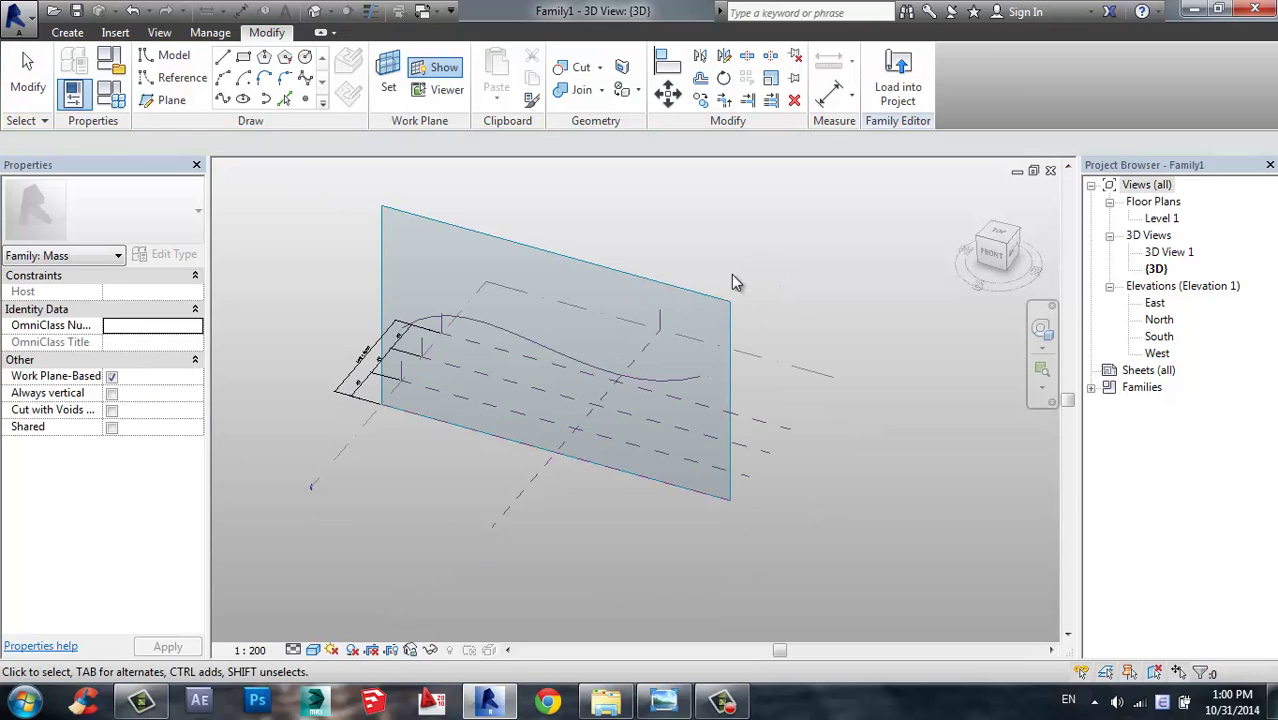
- Delete the wavy reference-line spline from the active reference plane
{"action": "middle_click_drag", "start_coordinate": [731, 276], "coordinate": [598, 316], "text": "shift"}
{"action": "left_click", "coordinate": [600, 310]}
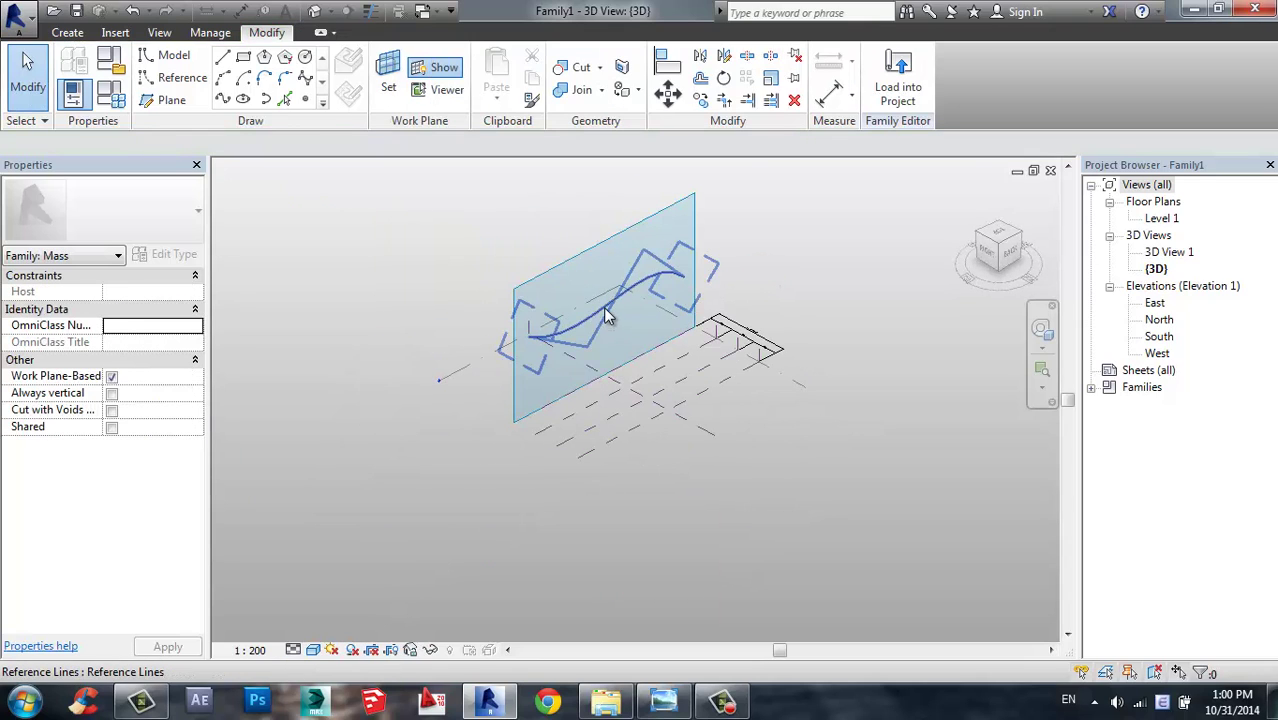
{"action": "scroll", "coordinate": [743, 210], "scroll_direction": "up", "scroll_amount": 1}
{"action": "middle_click_drag", "start_coordinate": [742, 202], "coordinate": [731, 220], "text": "shift"}
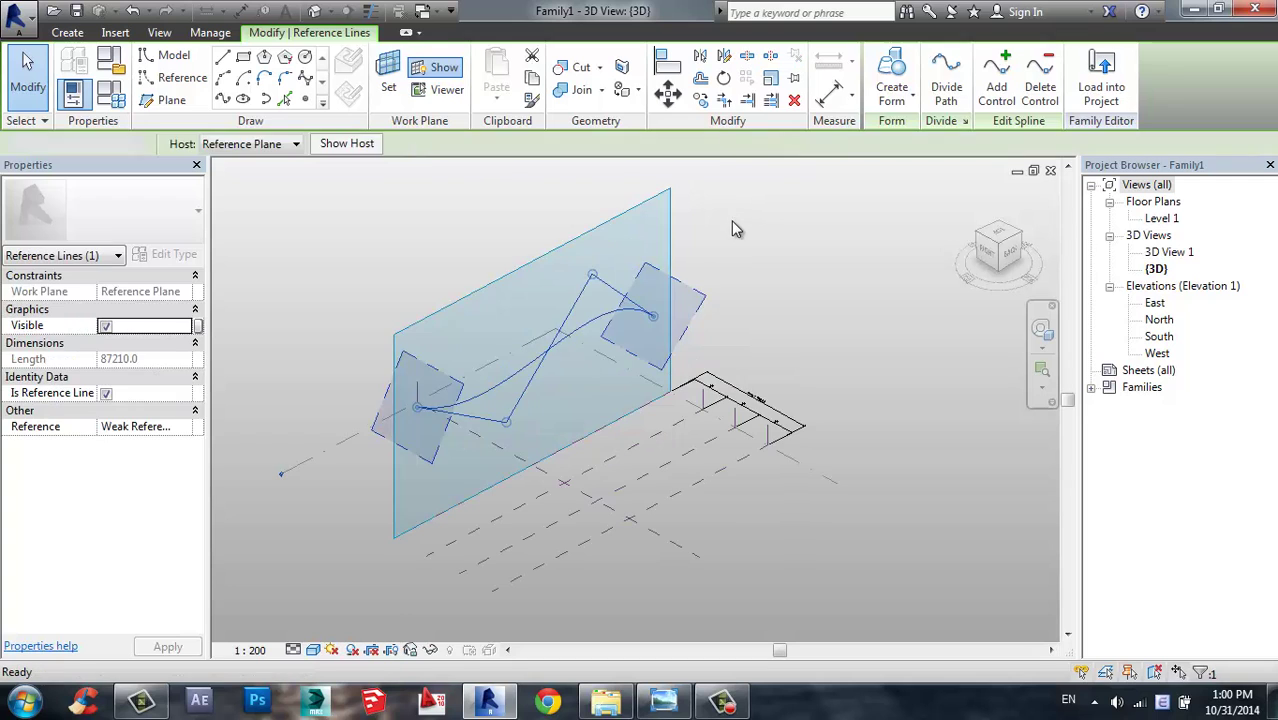
{"action": "key", "text": "Delete"}
- Place six reference points in a zigzag row across the active work plane from the front view
{"action": "middle_click_drag", "start_coordinate": [471, 303], "coordinate": [736, 322], "text": "shift"}
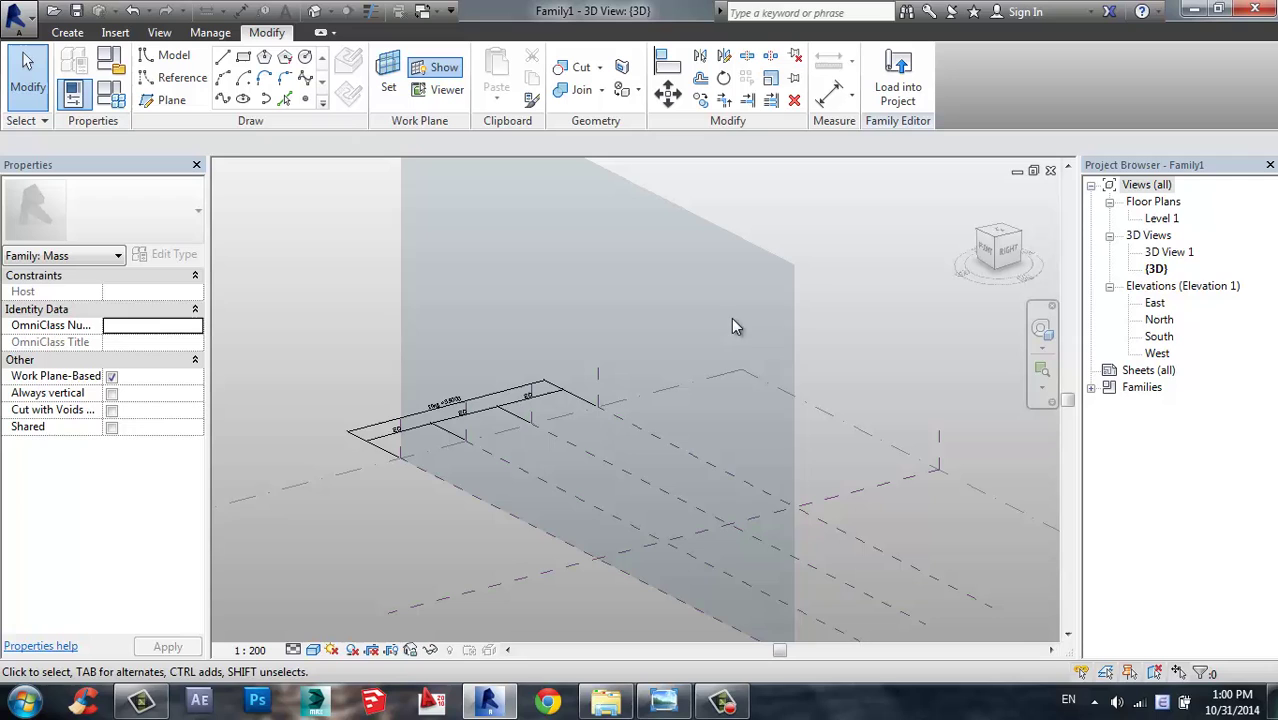
{"action": "left_click", "coordinate": [990, 252]}
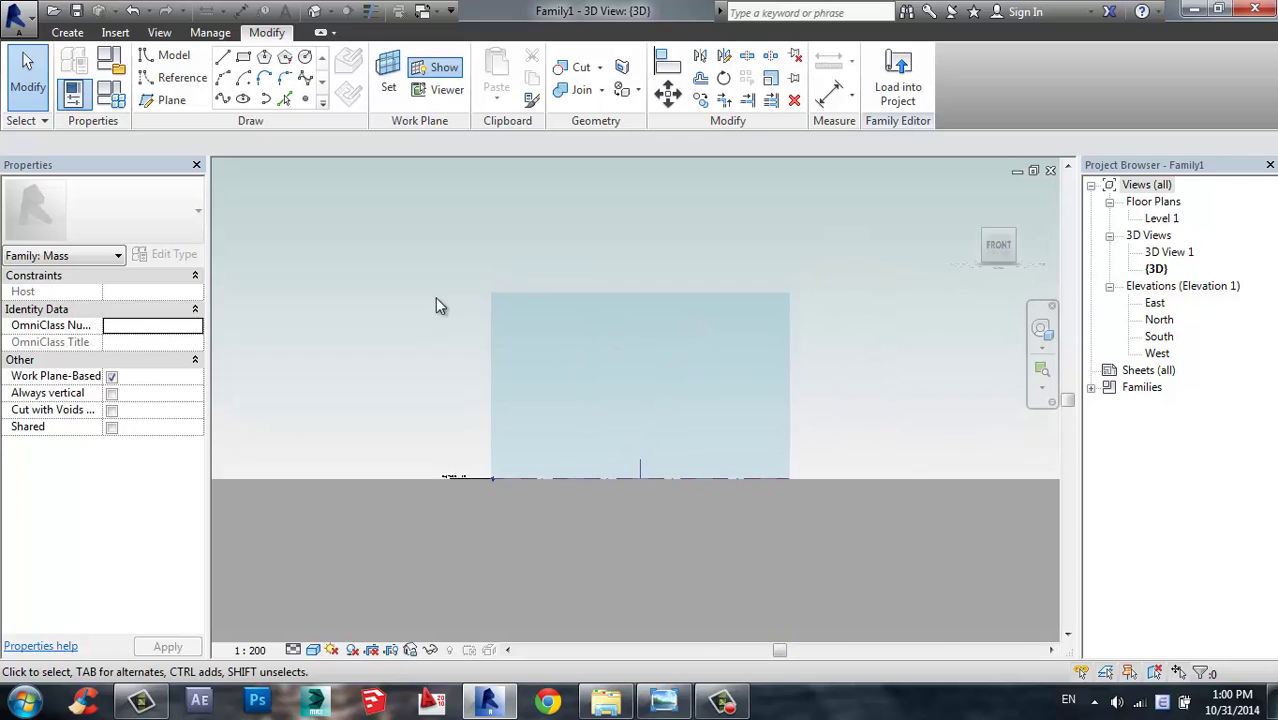
{"action": "left_click", "coordinate": [181, 78]}
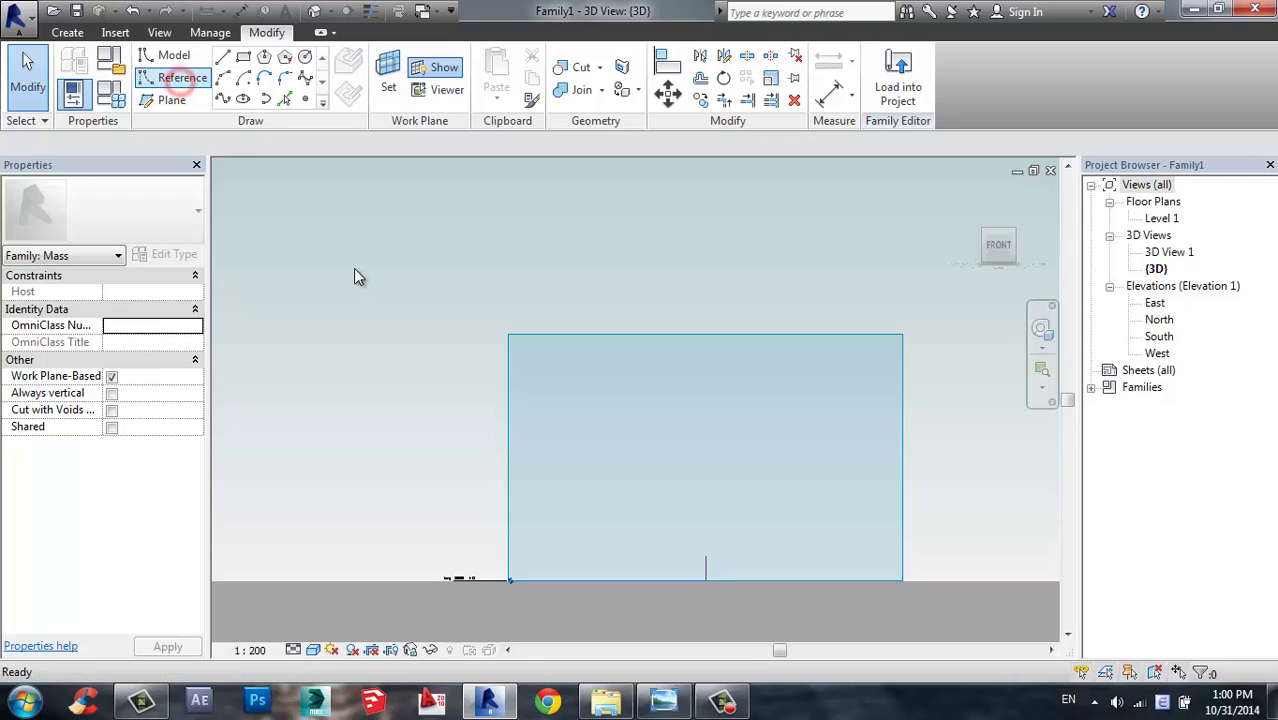
{"action": "left_click", "coordinate": [305, 99]}
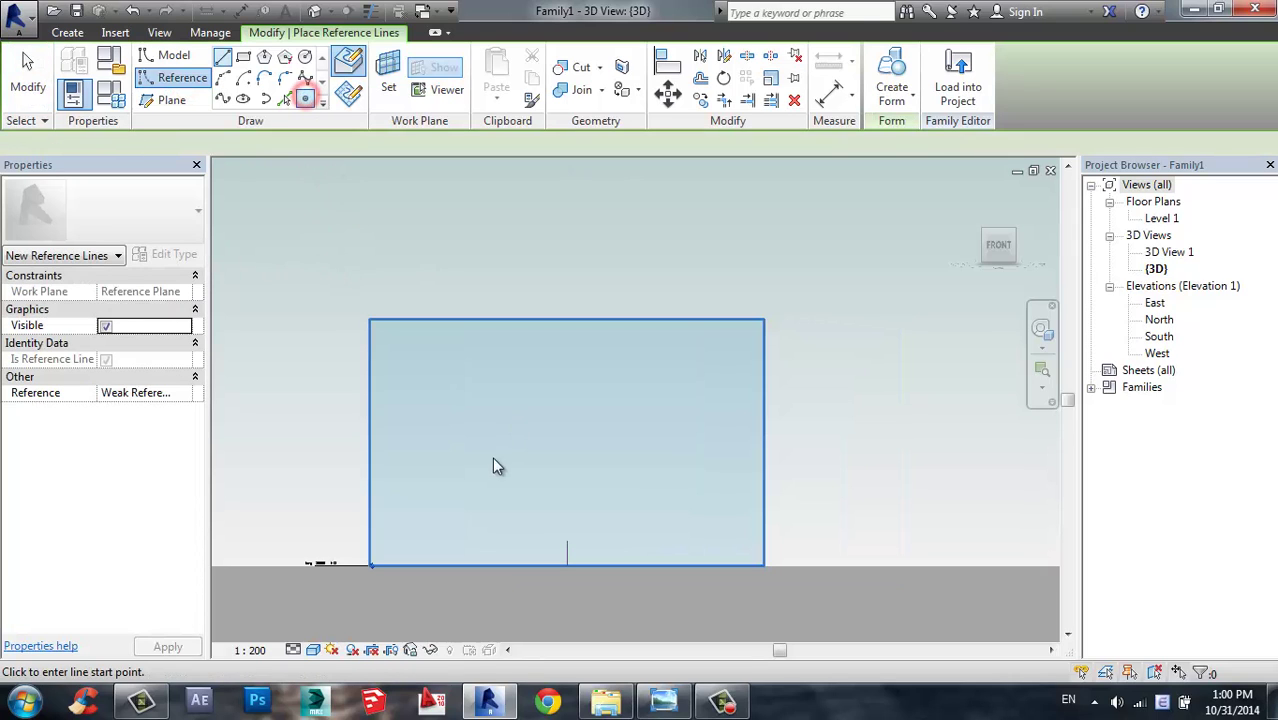
{"action": "scroll", "coordinate": [478, 473], "scroll_direction": "up", "scroll_amount": 3}
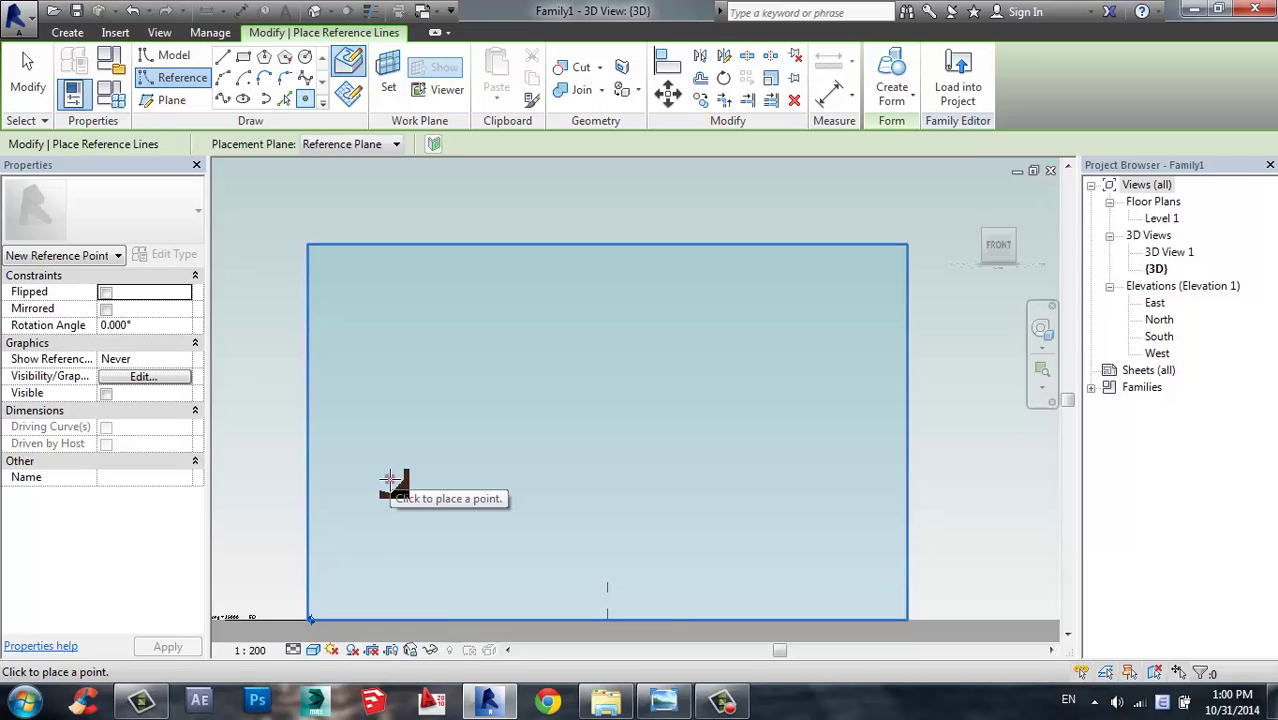
{"action": "left_click", "coordinate": [390, 480]}
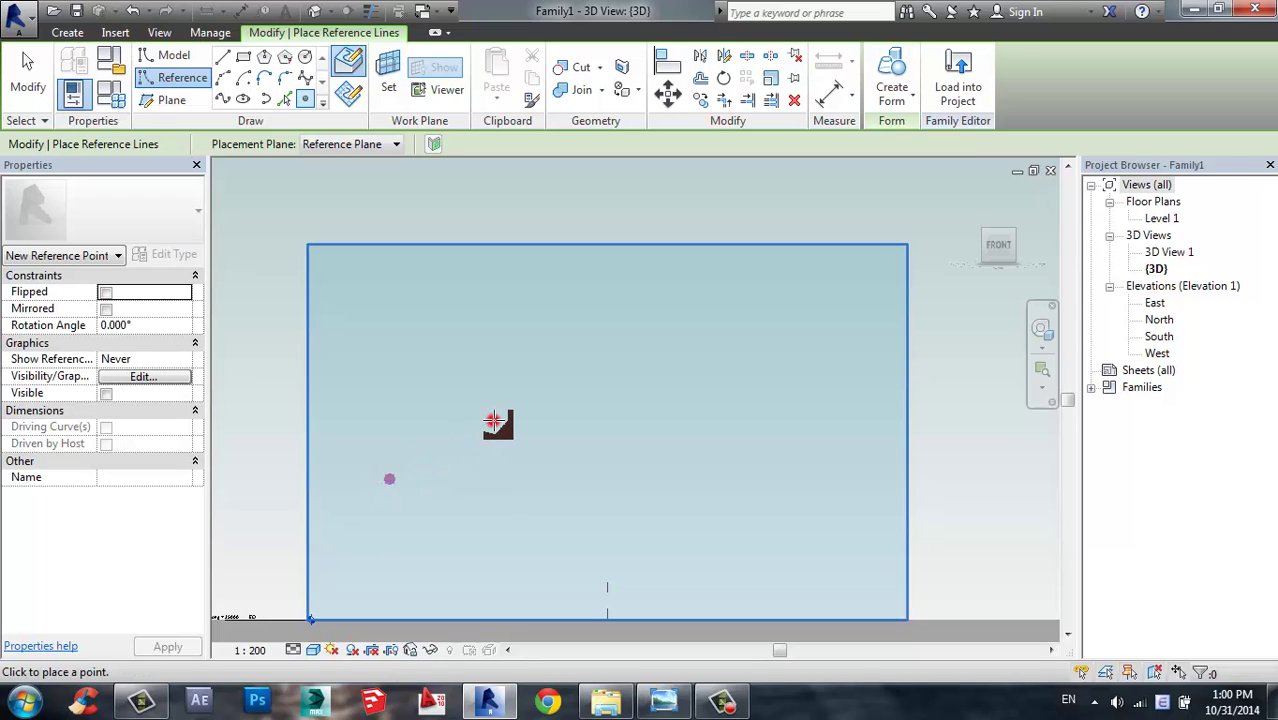
{"action": "left_click", "coordinate": [492, 420]}
{"action": "left_click", "coordinate": [579, 462]}
{"action": "left_click", "coordinate": [669, 425]}
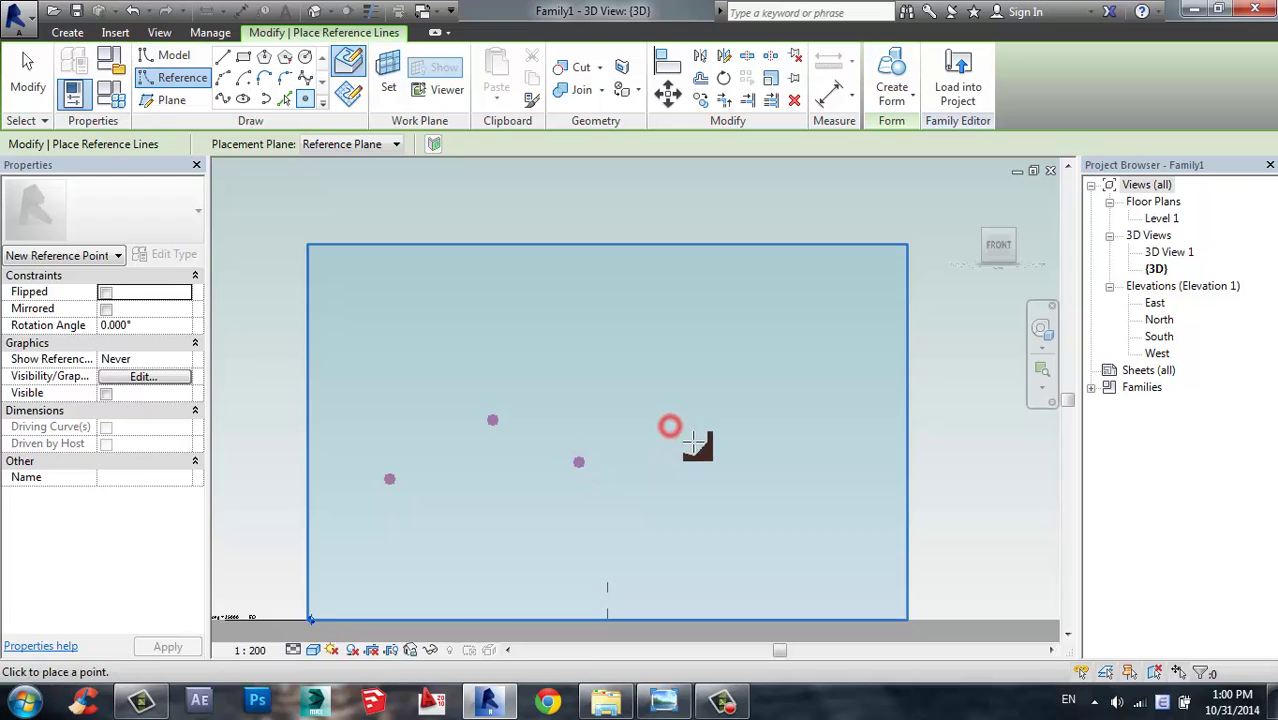
{"action": "left_click", "coordinate": [735, 478]}
{"action": "left_click", "coordinate": [835, 432]}
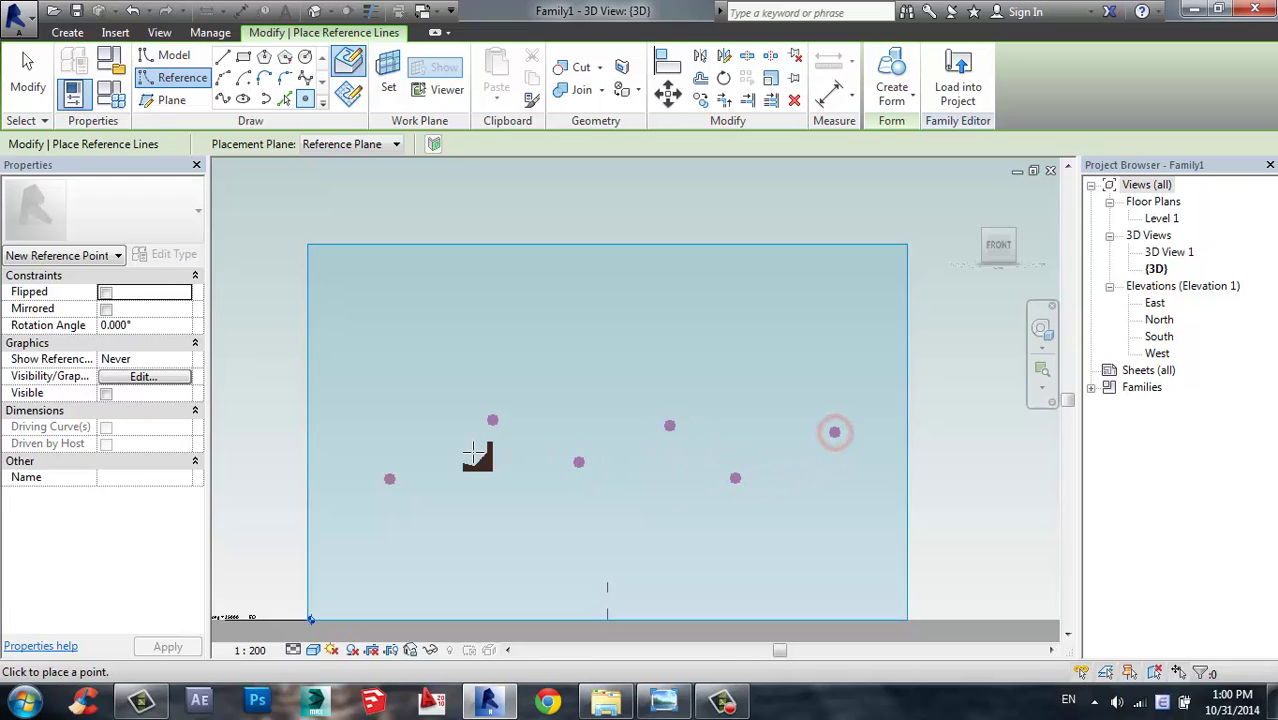
{"action": "key", "text": "Escape"}
{"action": "key", "text": "Escape"}
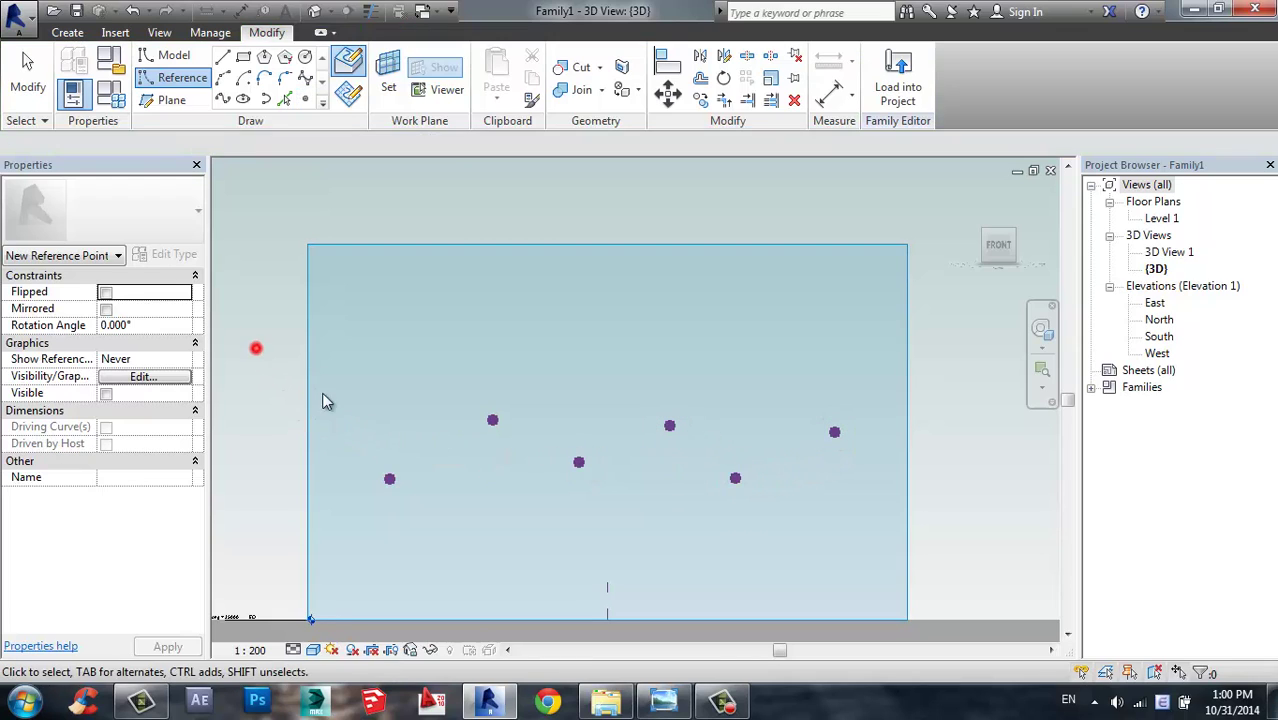
- Select all six reference points and create a spline through them
{"action": "left_click_drag", "start_coordinate": [257, 348], "coordinate": [951, 529]}
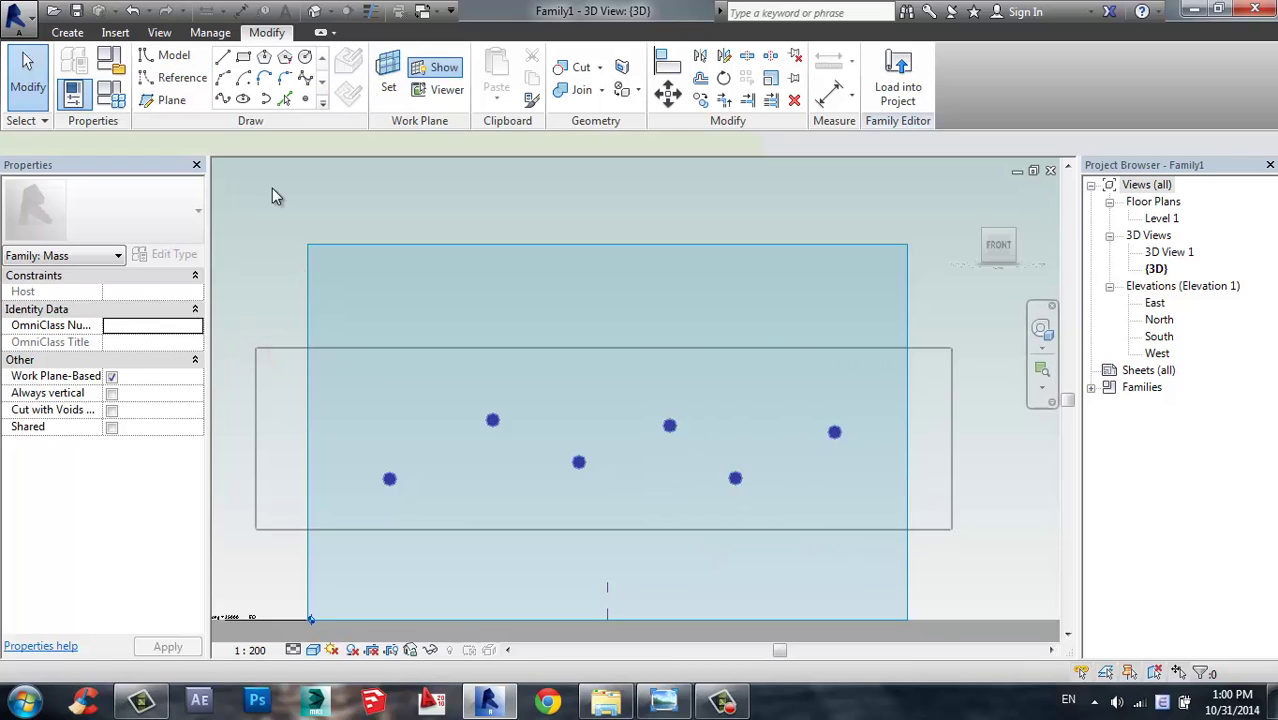
{"action": "left_click", "coordinate": [224, 100]}
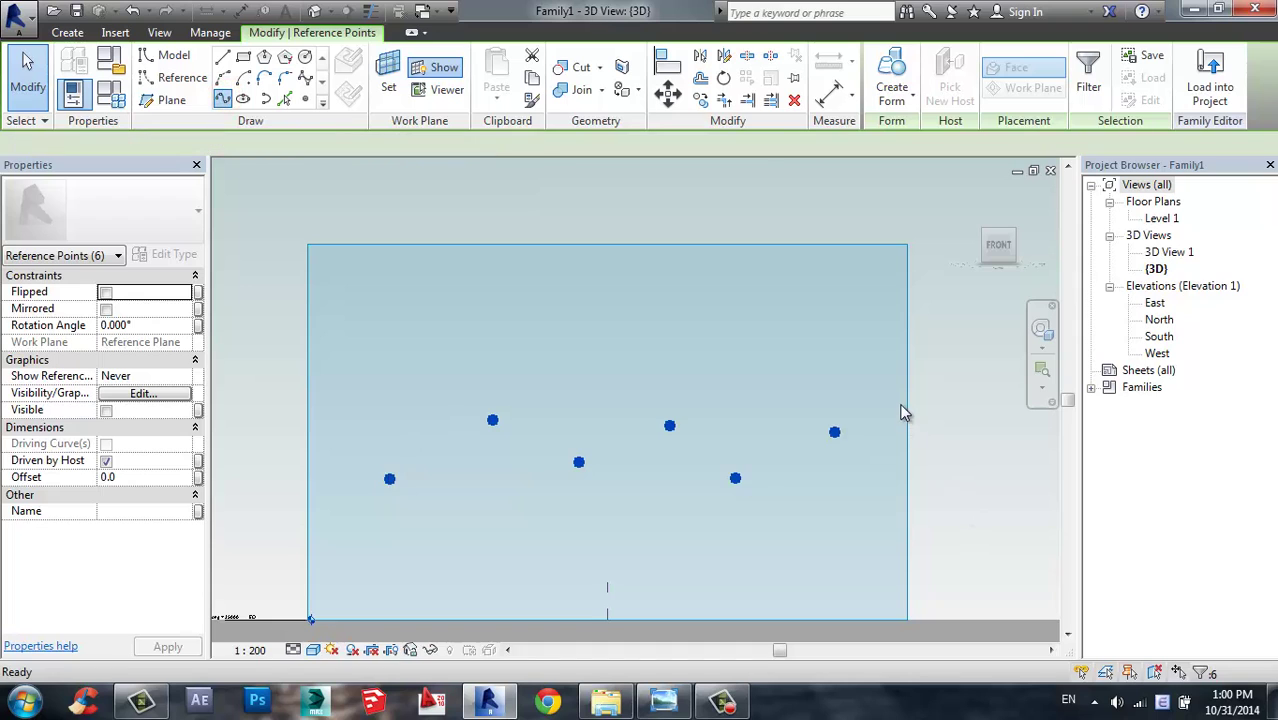
{"action": "middle_click_drag", "start_coordinate": [910, 404], "coordinate": [620, 473], "text": "shift"}
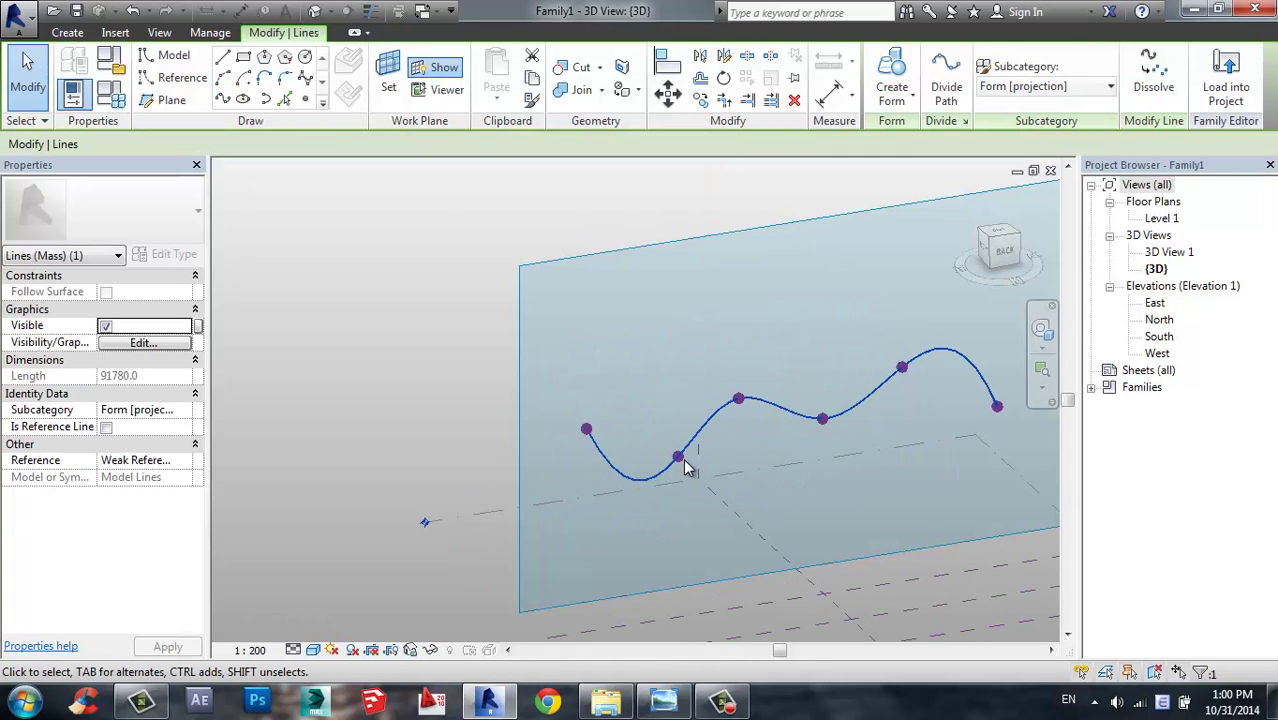
{"action": "key", "text": "Escape"}
- Raise the curve's second reference point, counted from the left in the back view, slightly within the work plane
{"action": "scroll", "coordinate": [670, 452], "scroll_direction": "up", "scroll_amount": 2}
{"action": "left_click_drag", "start_coordinate": [659, 436], "coordinate": [712, 475]}
{"action": "left_click_drag", "start_coordinate": [682, 432], "coordinate": [685, 399]}
{"action": "scroll", "coordinate": [714, 446], "scroll_direction": "down", "scroll_amount": 1}
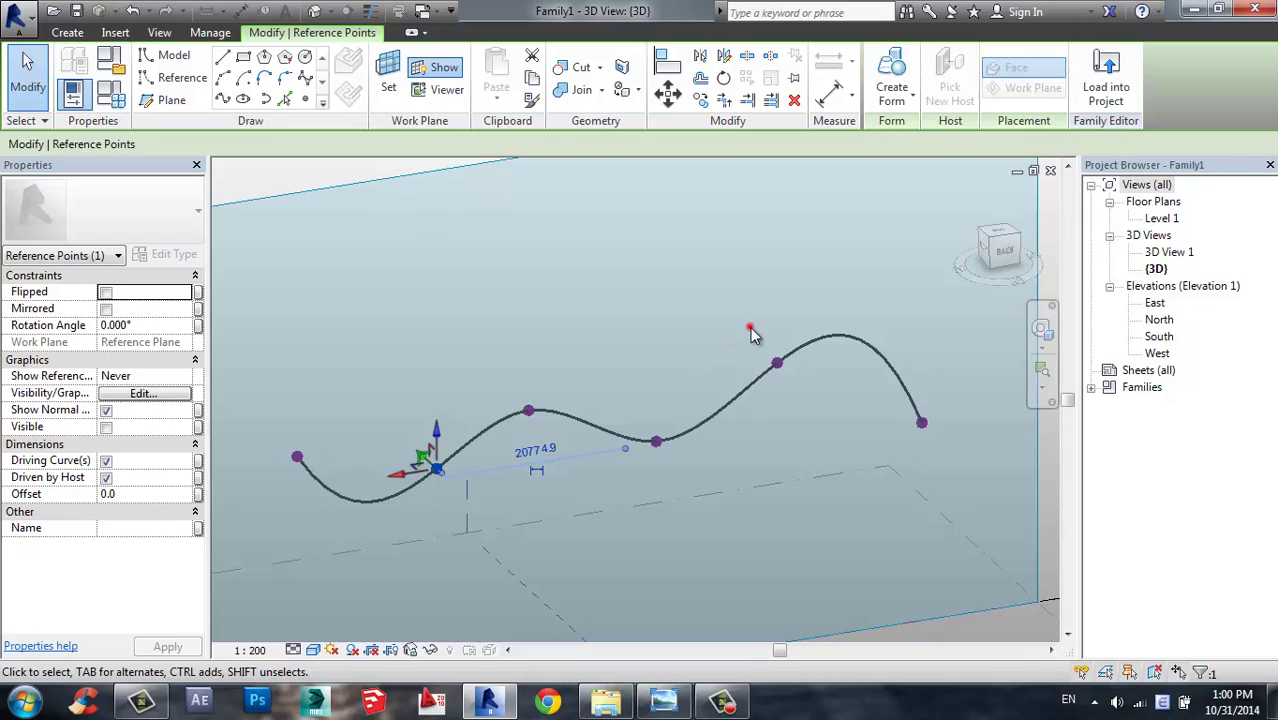
- Lower the curve's fifth reference point slightly and move the adjacent end point outward along the work plane
{"action": "left_click_drag", "start_coordinate": [749, 326], "coordinate": [810, 396]}
{"action": "mouse_move", "coordinate": [783, 347]}
{"action": "left_mouse_down"}
{"action": "mouse_move", "coordinate": [772, 345]}
{"action": "mouse_move", "coordinate": [783, 359]}
{"action": "left_mouse_up"}
{"action": "left_click_drag", "start_coordinate": [905, 342], "coordinate": [952, 458]}
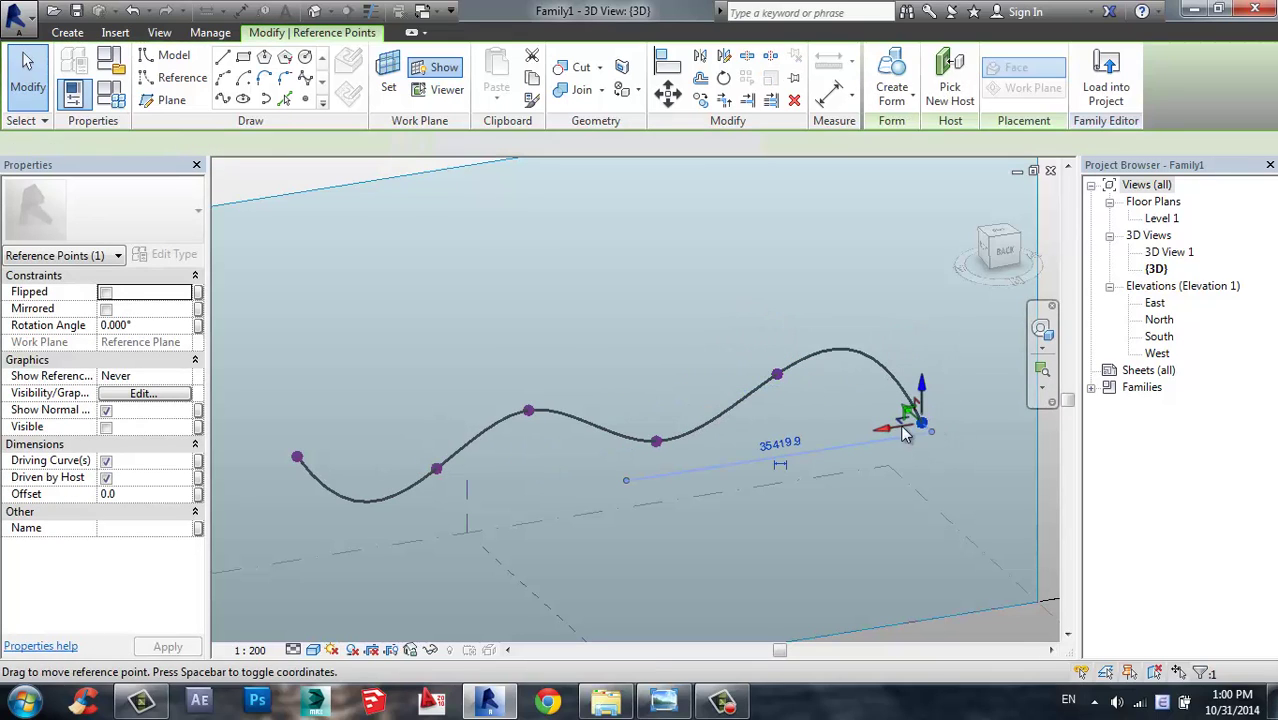
{"action": "left_click_drag", "start_coordinate": [882, 428], "coordinate": [899, 440]}
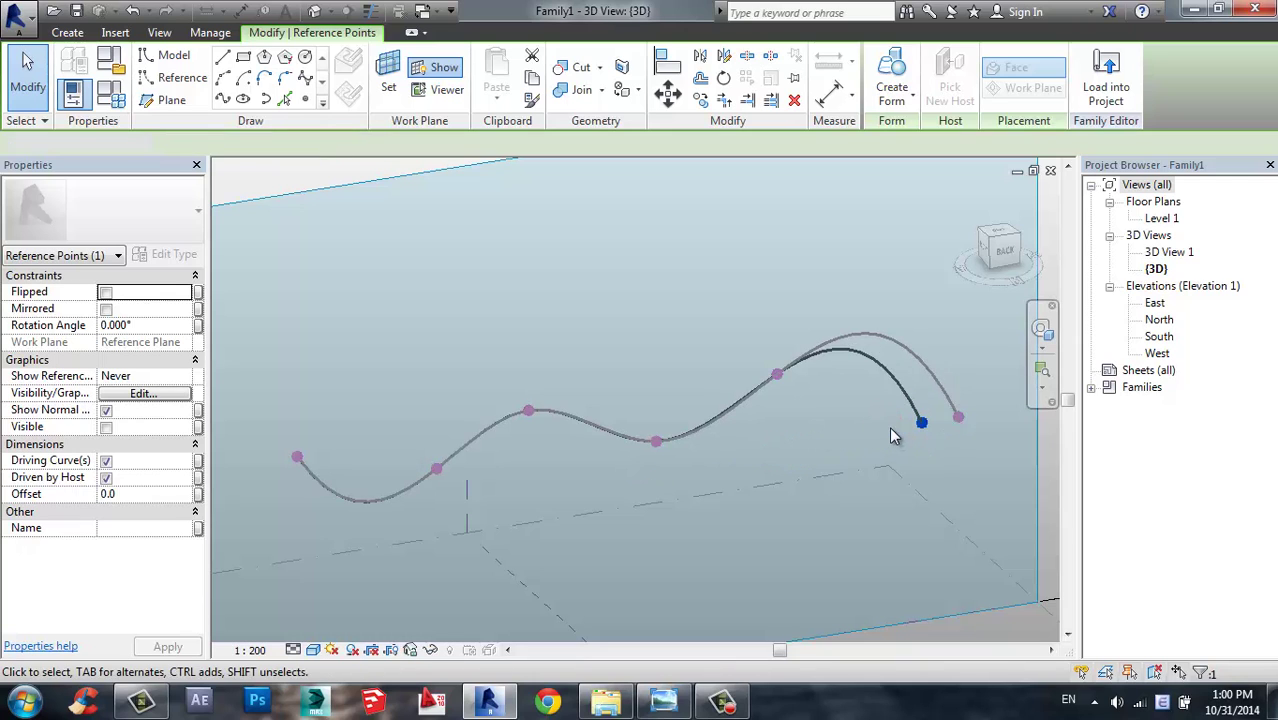
{"action": "left_click", "coordinate": [892, 433]}
- Examine the spline's shape and its position relative to the equally spaced reference planes from the front and back
{"action": "scroll", "coordinate": [891, 433], "scroll_direction": "down", "scroll_amount": 3}
{"action": "middle_click_drag", "start_coordinate": [889, 436], "coordinate": [873, 443]}
{"action": "scroll", "coordinate": [855, 438], "scroll_direction": "down", "scroll_amount": 2}
{"action": "middle_click_drag", "start_coordinate": [853, 470], "coordinate": [816, 428], "text": "shift"}
{"action": "scroll", "coordinate": [814, 421], "scroll_direction": "up", "scroll_amount": 5}
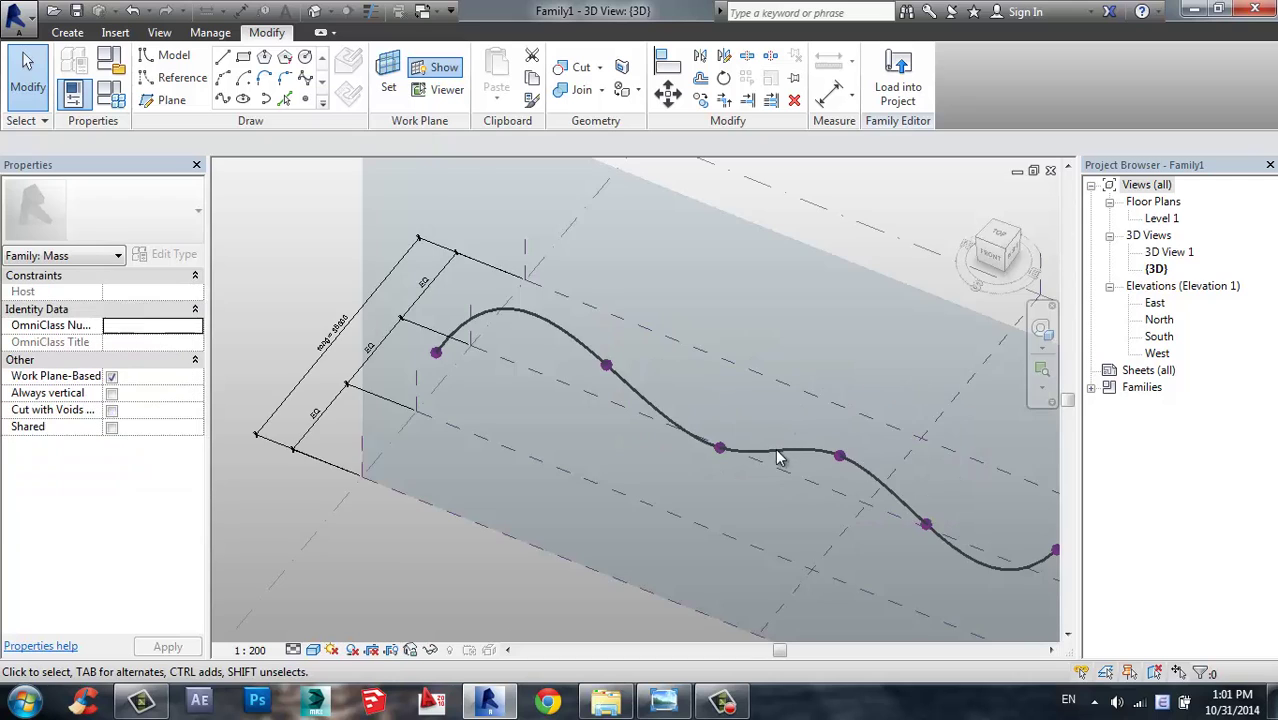
{"action": "scroll", "coordinate": [779, 455], "scroll_direction": "up", "scroll_amount": 2}
{"action": "middle_click_drag", "start_coordinate": [722, 522], "coordinate": [641, 579]}
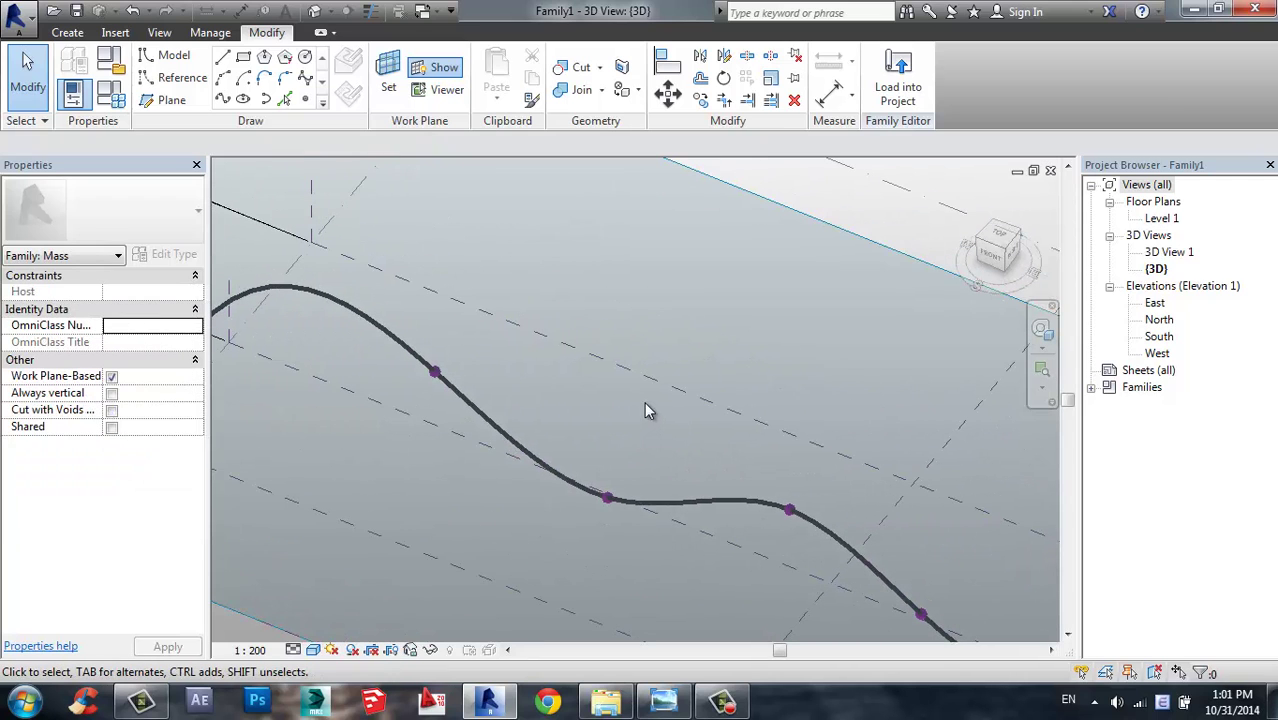
{"action": "scroll", "coordinate": [680, 410], "scroll_direction": "down", "scroll_amount": 4}
{"action": "middle_click_drag", "start_coordinate": [699, 417], "coordinate": [501, 467], "text": "shift"}
{"action": "middle_click_drag", "start_coordinate": [638, 469], "coordinate": [711, 334]}
{"action": "middle_click_drag", "start_coordinate": [534, 324], "coordinate": [510, 374]}
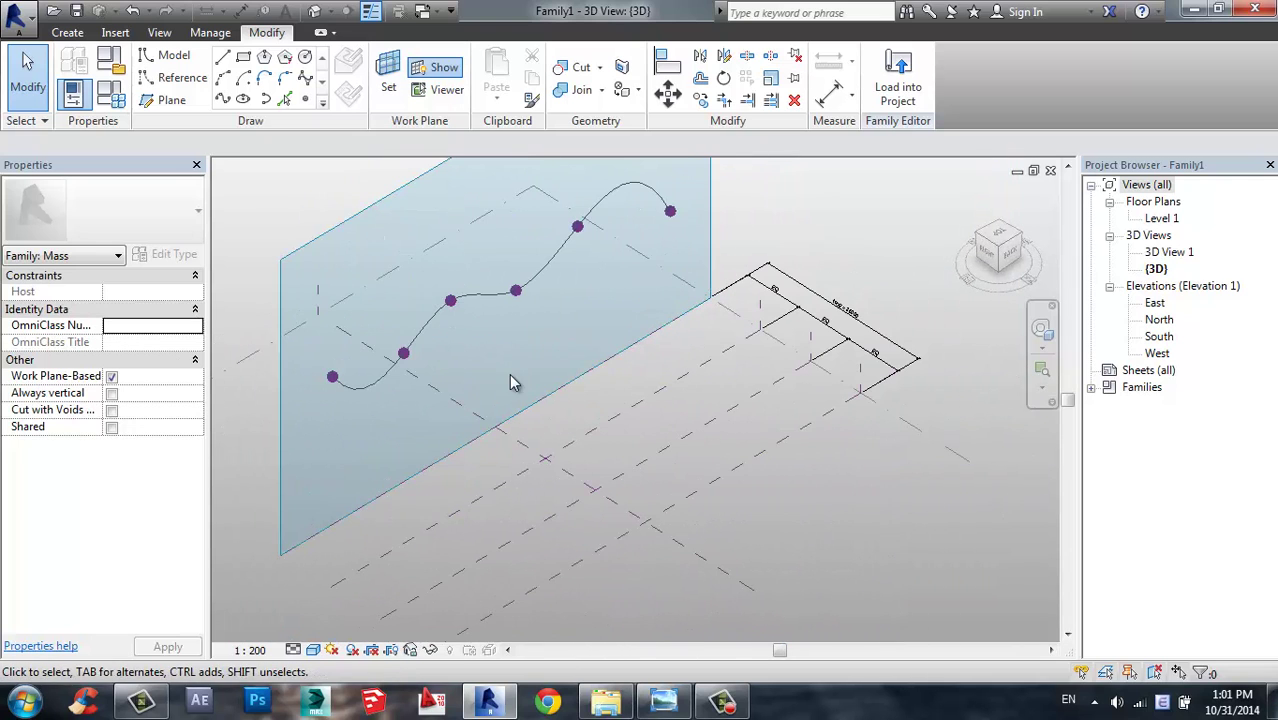
{"action": "middle_click_drag", "start_coordinate": [438, 300], "coordinate": [440, 318]}
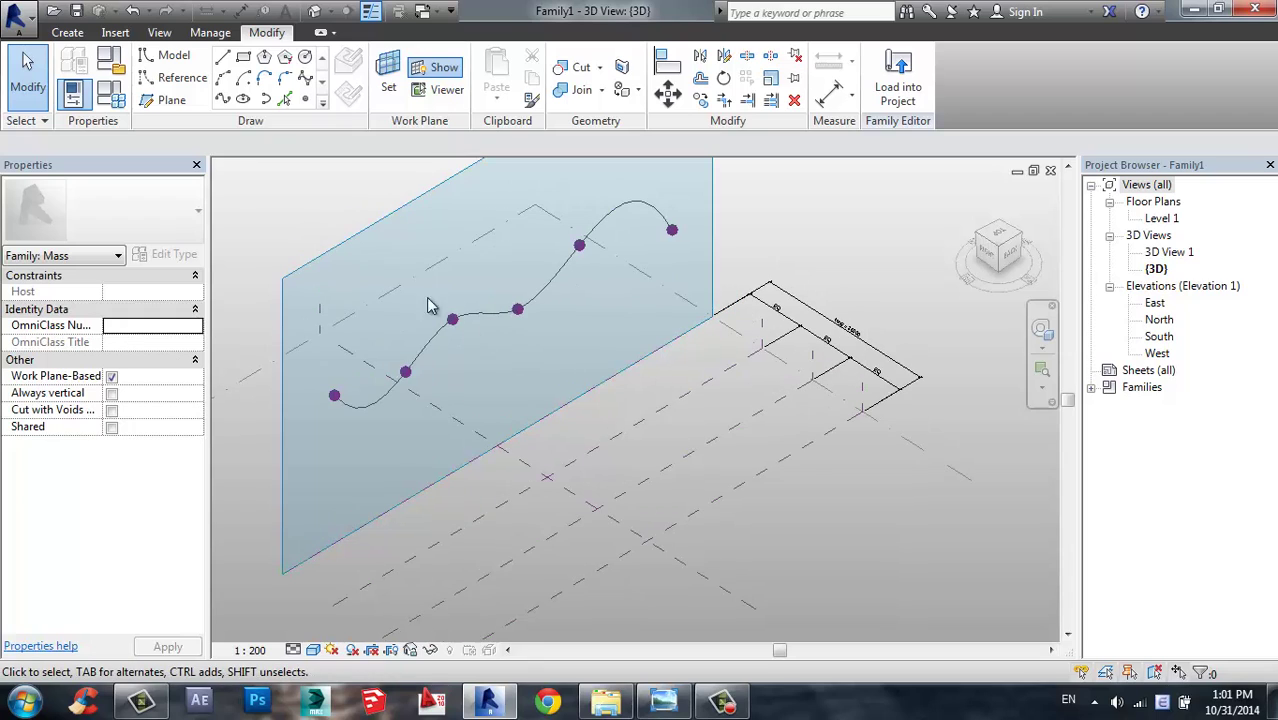
- Set the reference plane next to the curve's plane as the active work plane and open the Workplane Viewer for it
{"action": "left_click", "coordinate": [391, 88]}
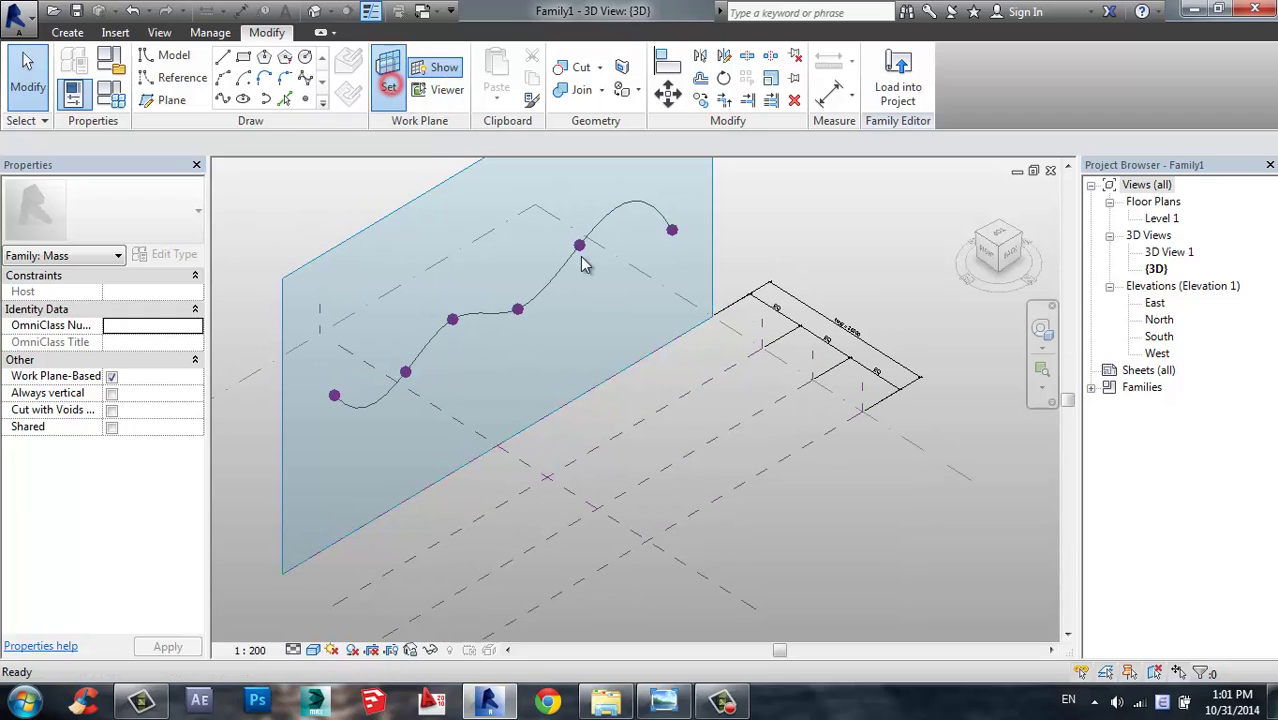
{"action": "left_click", "coordinate": [649, 414]}
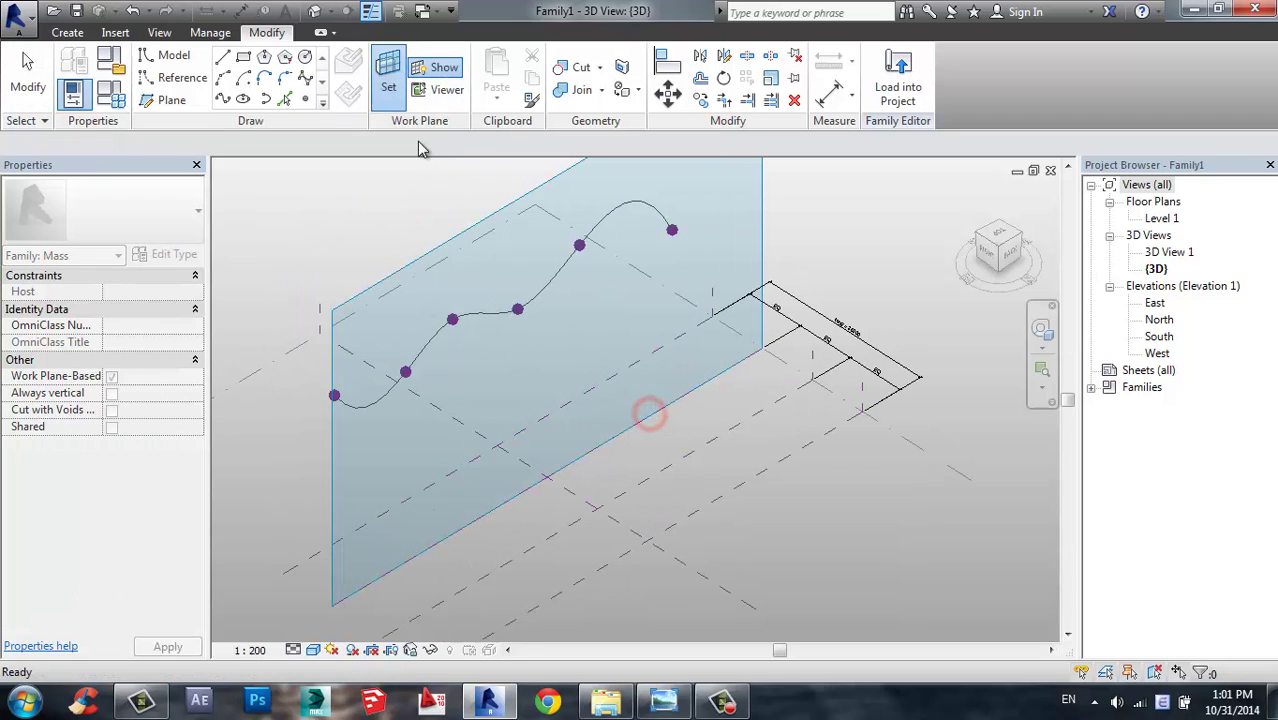
{"action": "left_click", "coordinate": [440, 90]}
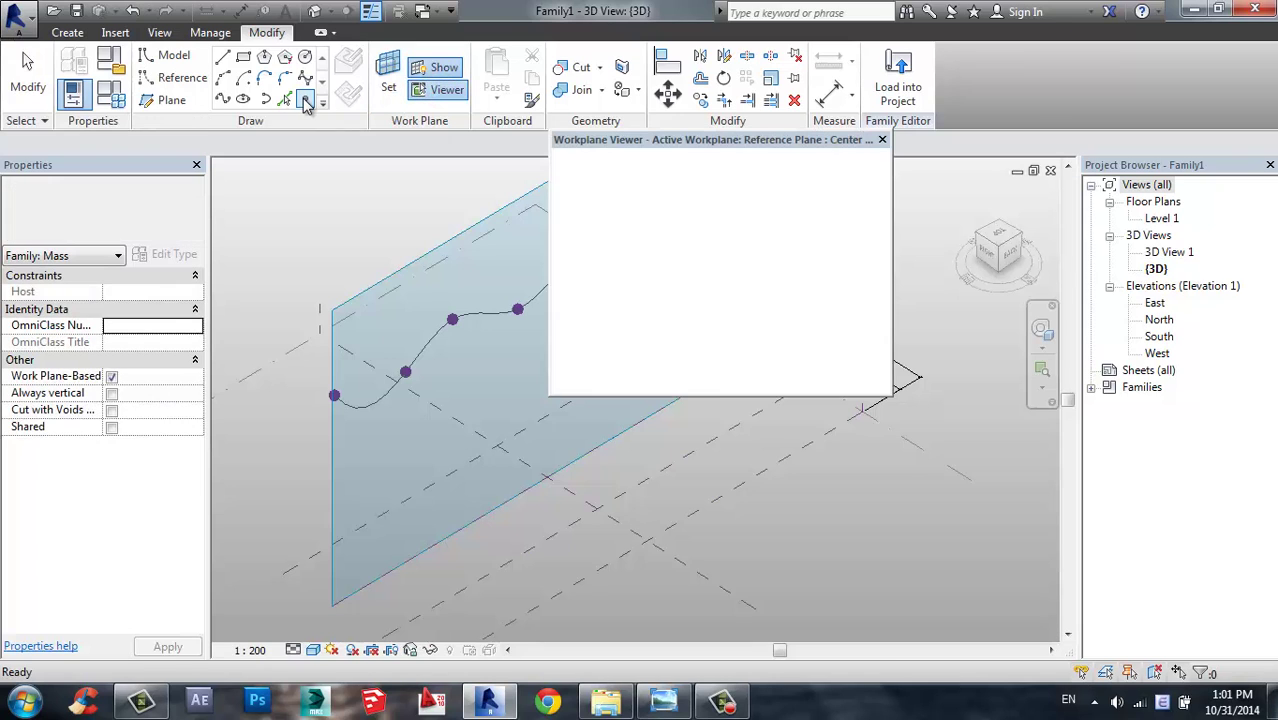
- Place six reference points in a zigzag slightly above the first curve's points on the active plane in the Workplane Viewer
{"action": "left_click", "coordinate": [305, 100]}
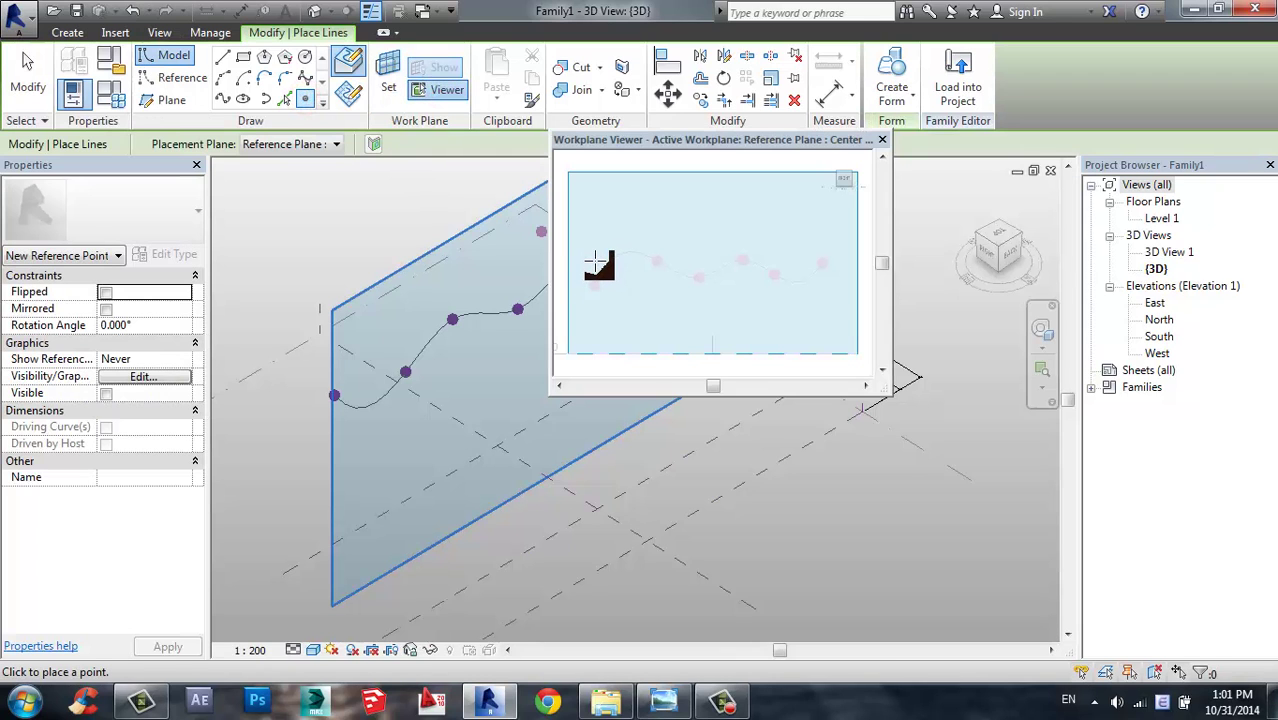
{"action": "left_click", "coordinate": [597, 269]}
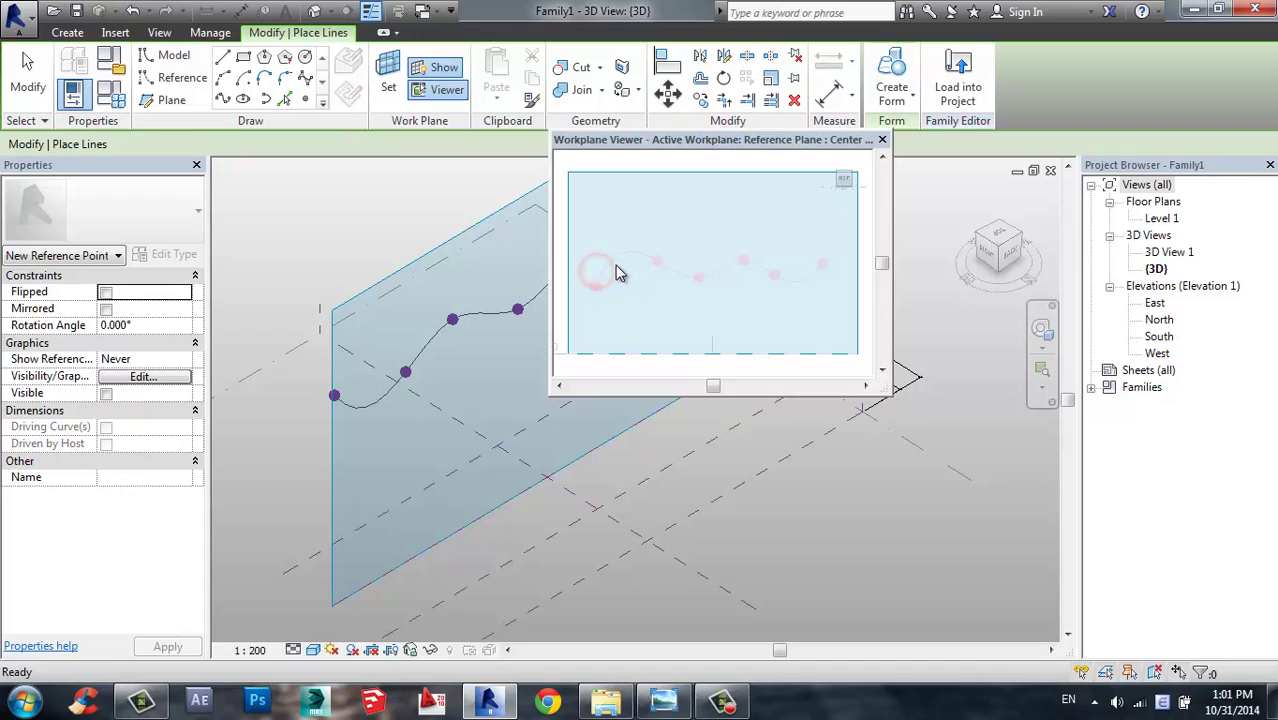
{"action": "middle_click_drag", "start_coordinate": [682, 287], "coordinate": [670, 356]}
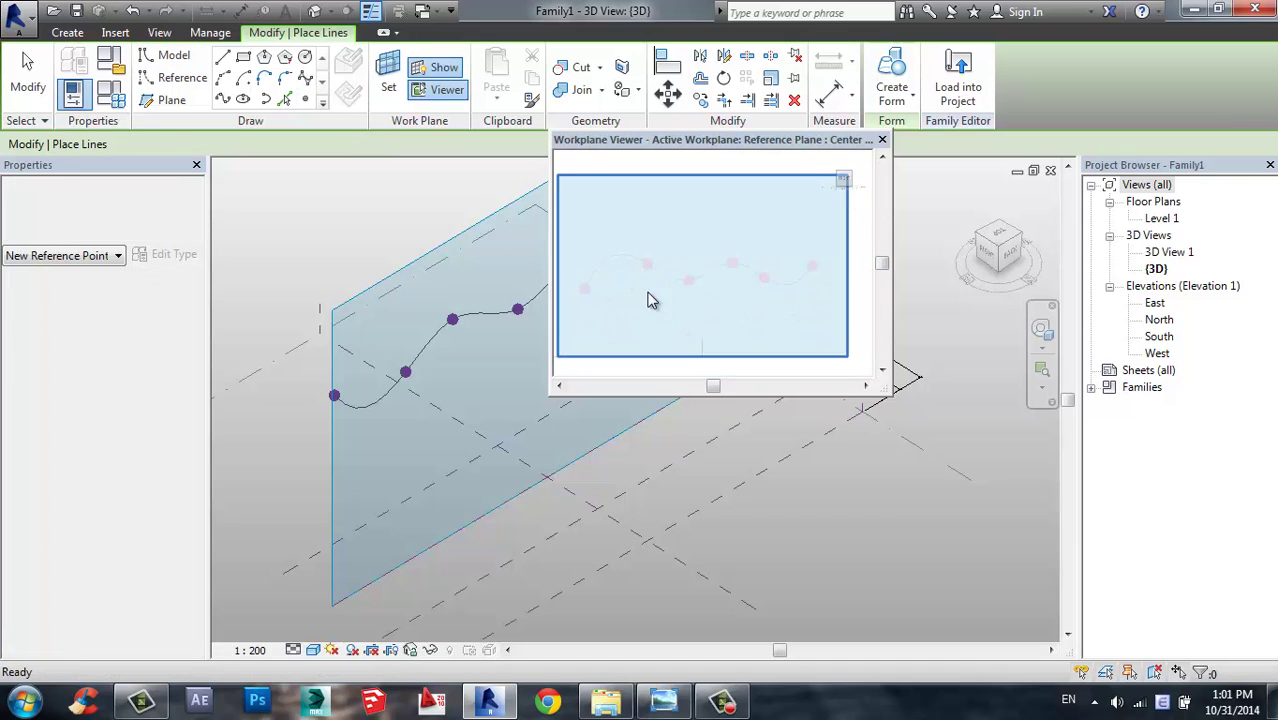
{"action": "left_click", "coordinate": [591, 275]}
{"action": "left_click", "coordinate": [639, 242]}
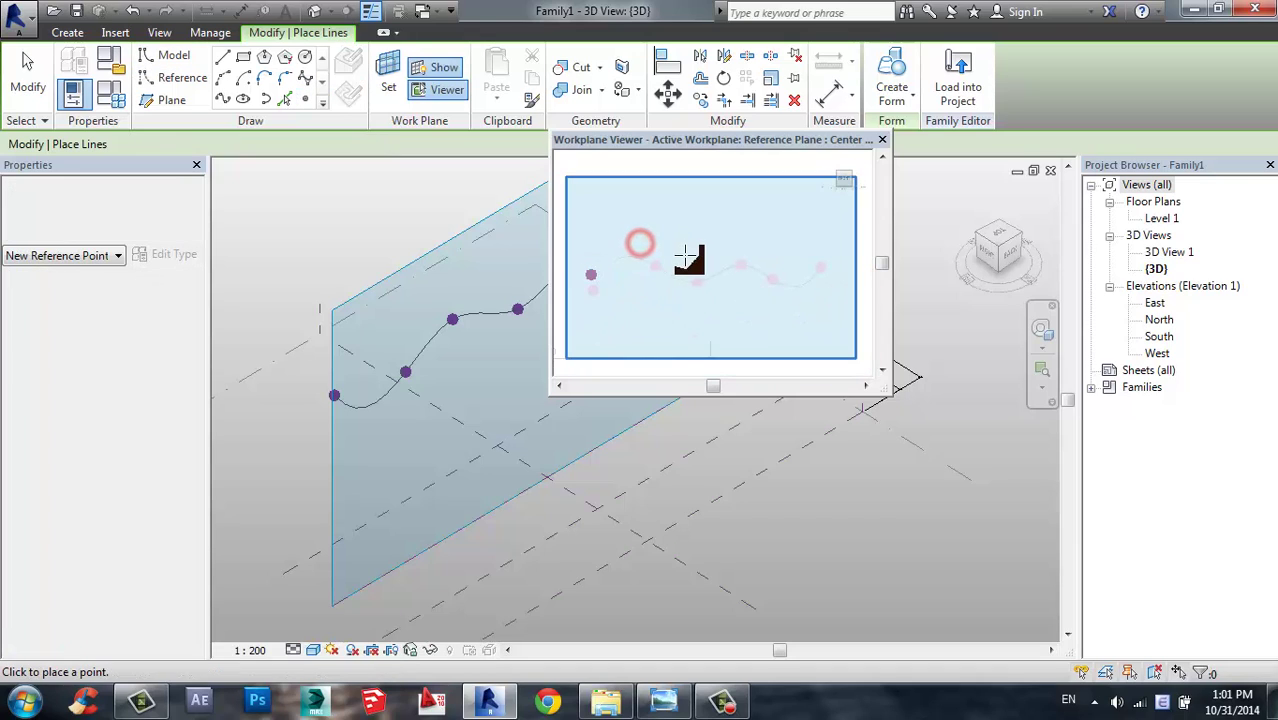
{"action": "left_click", "coordinate": [775, 265]}
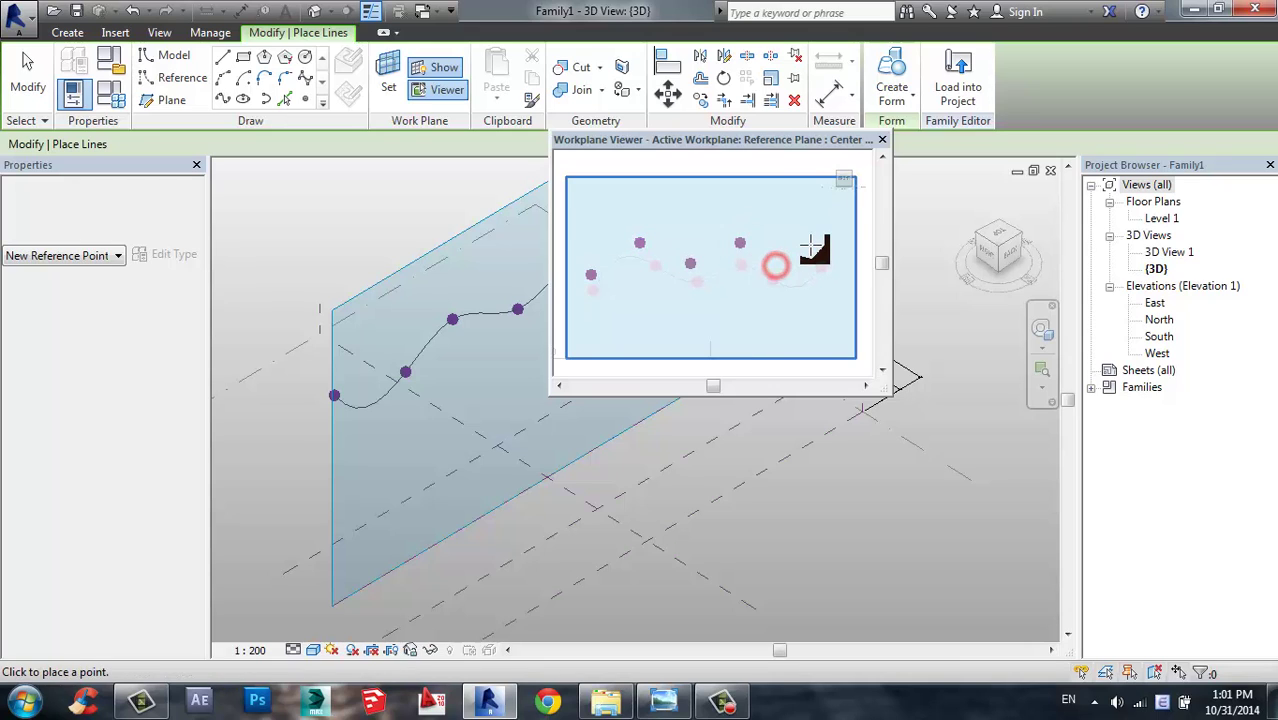
{"action": "key", "text": "Escape"}
- Create a spline through the six new reference points and close the Workplane Viewer
{"action": "left_click", "coordinate": [563, 216]}
{"action": "left_click_drag", "start_coordinate": [781, 318], "coordinate": [832, 314]}
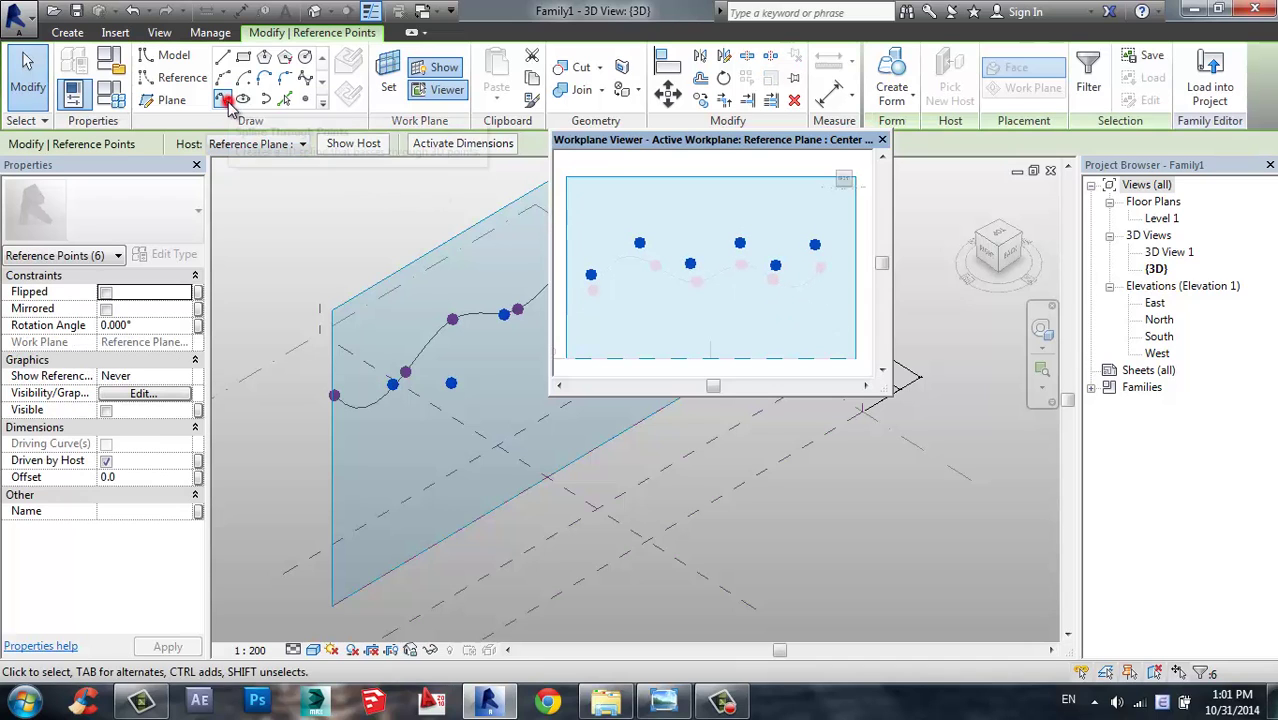
{"action": "left_click", "coordinate": [226, 102]}
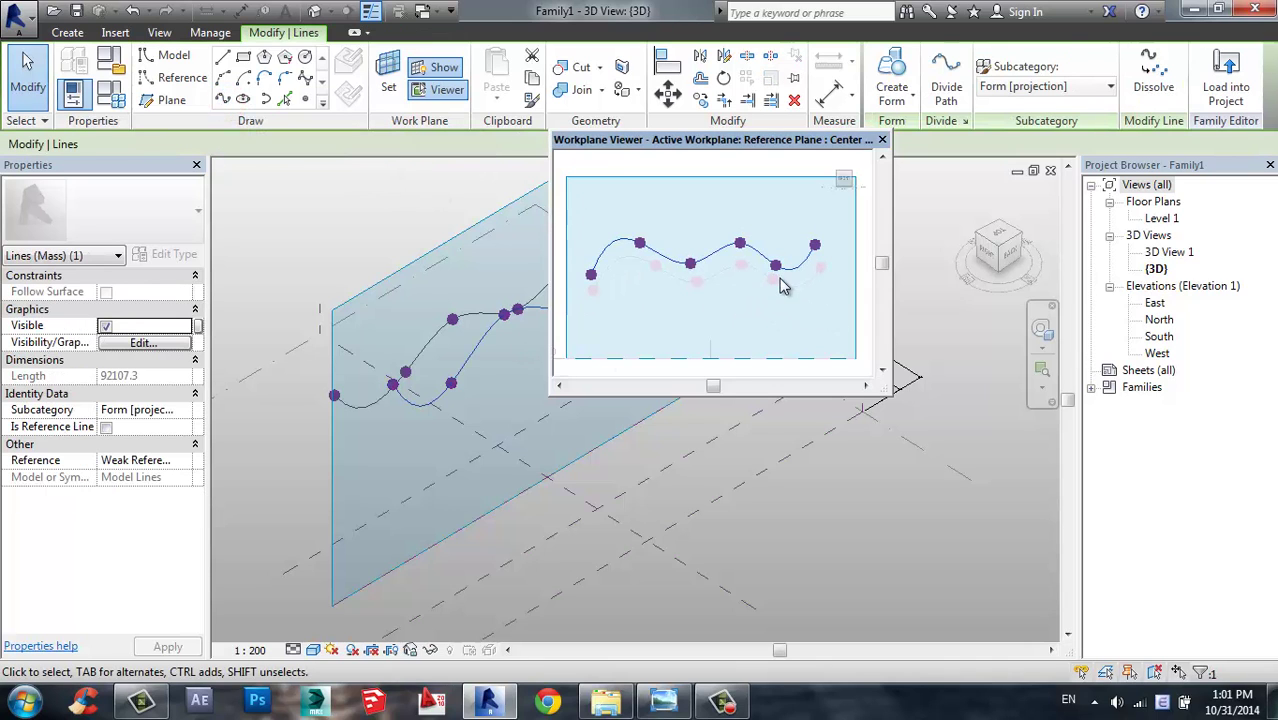
{"action": "left_click", "coordinate": [882, 139]}
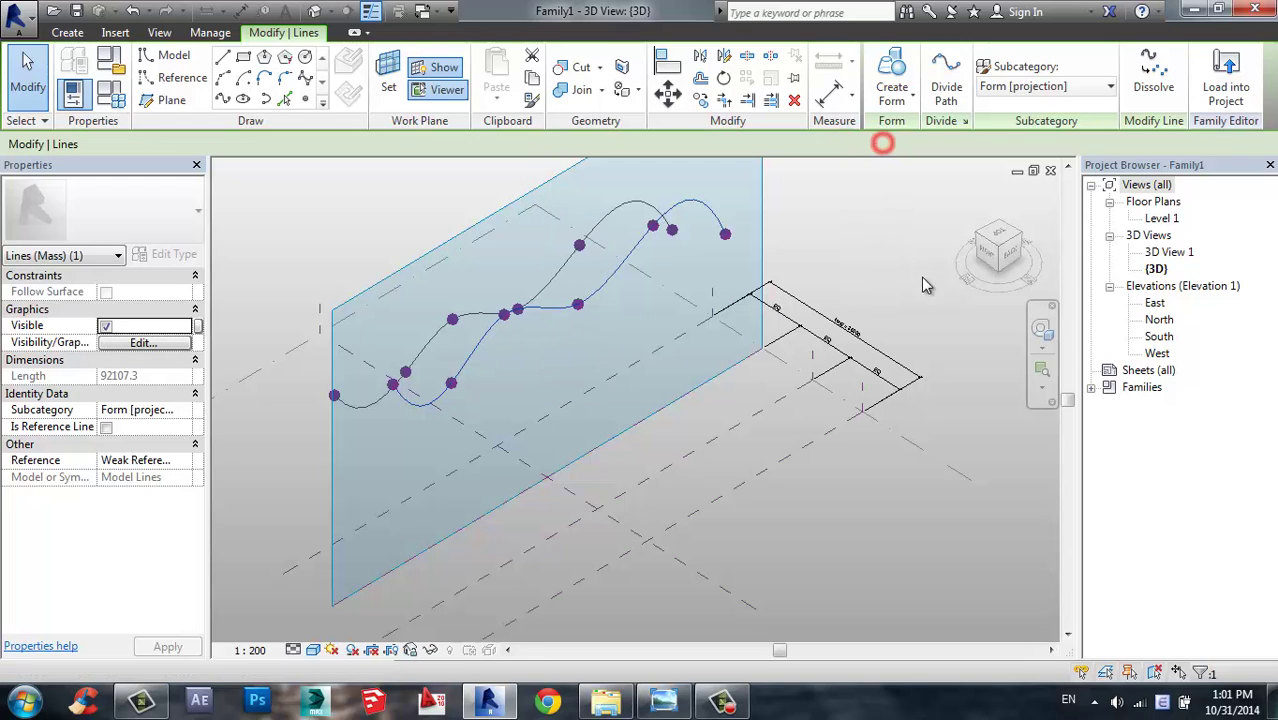
- Set the third reference plane as the active work plane for reference geometry and open the Workplane Viewer for it
{"action": "left_click", "coordinate": [853, 291]}
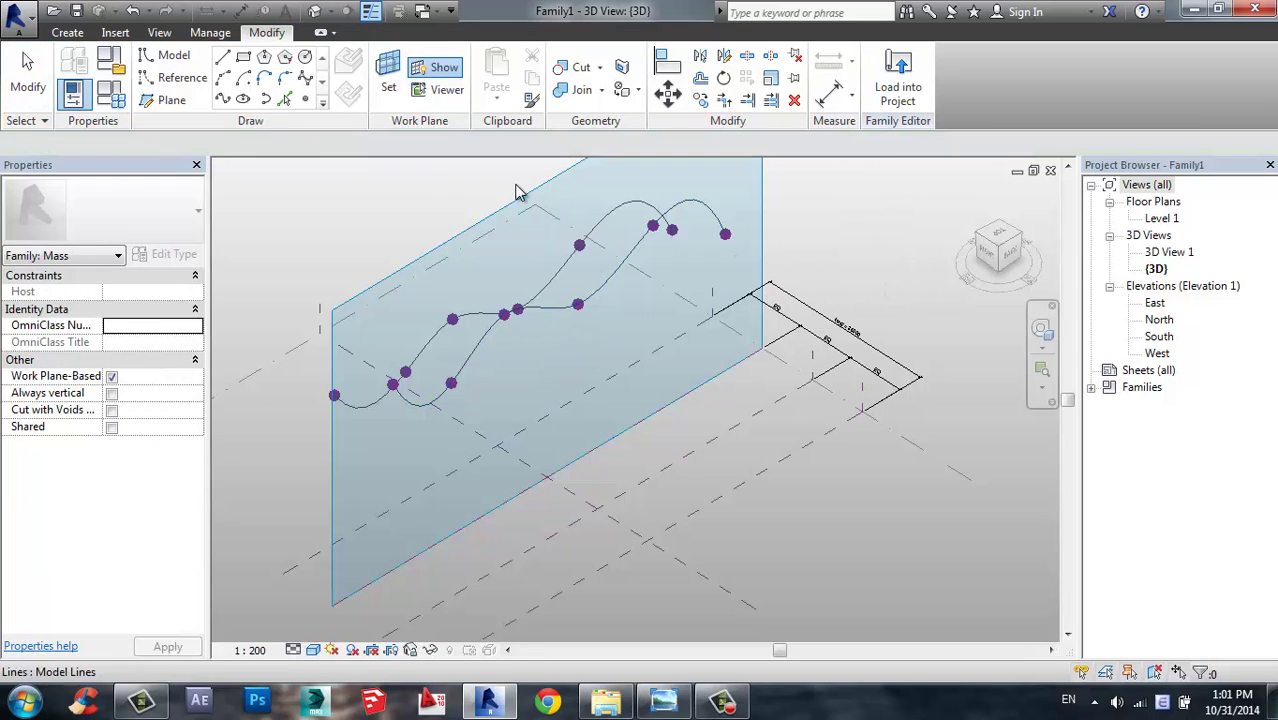
{"action": "left_click", "coordinate": [190, 85]}
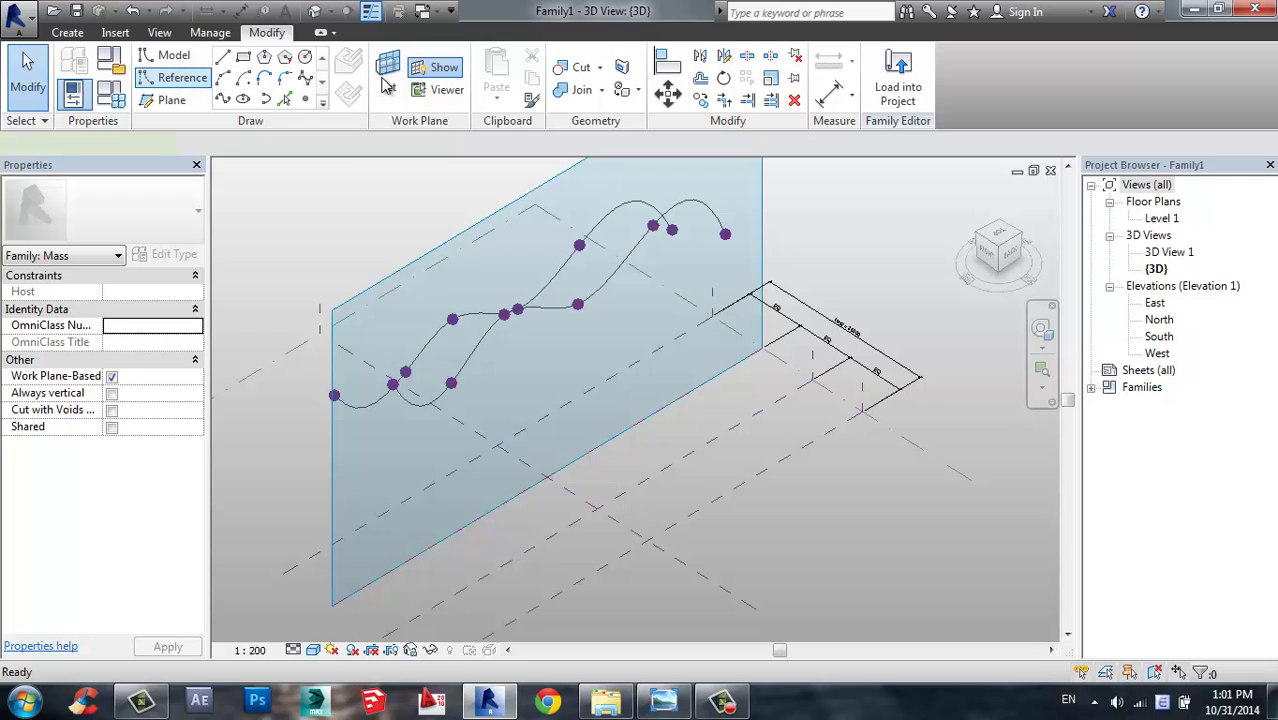
{"action": "left_click", "coordinate": [388, 85]}
{"action": "left_click", "coordinate": [753, 414]}
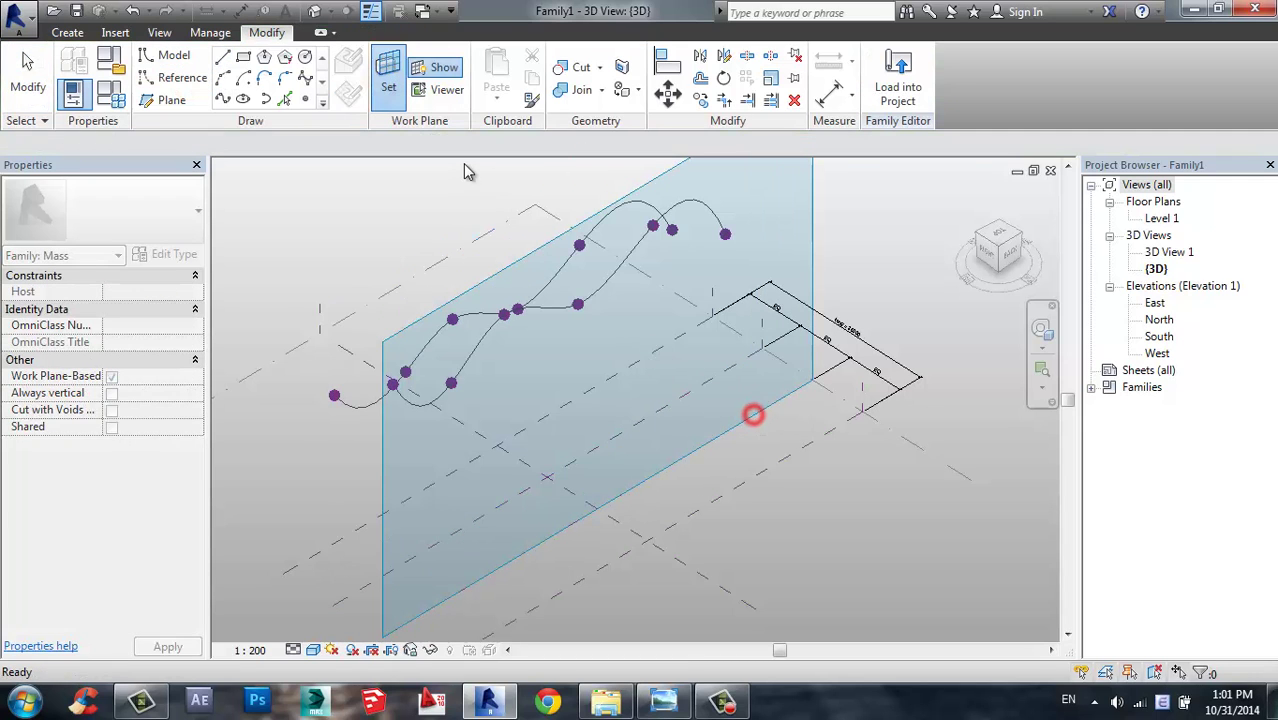
{"action": "left_click", "coordinate": [447, 89]}
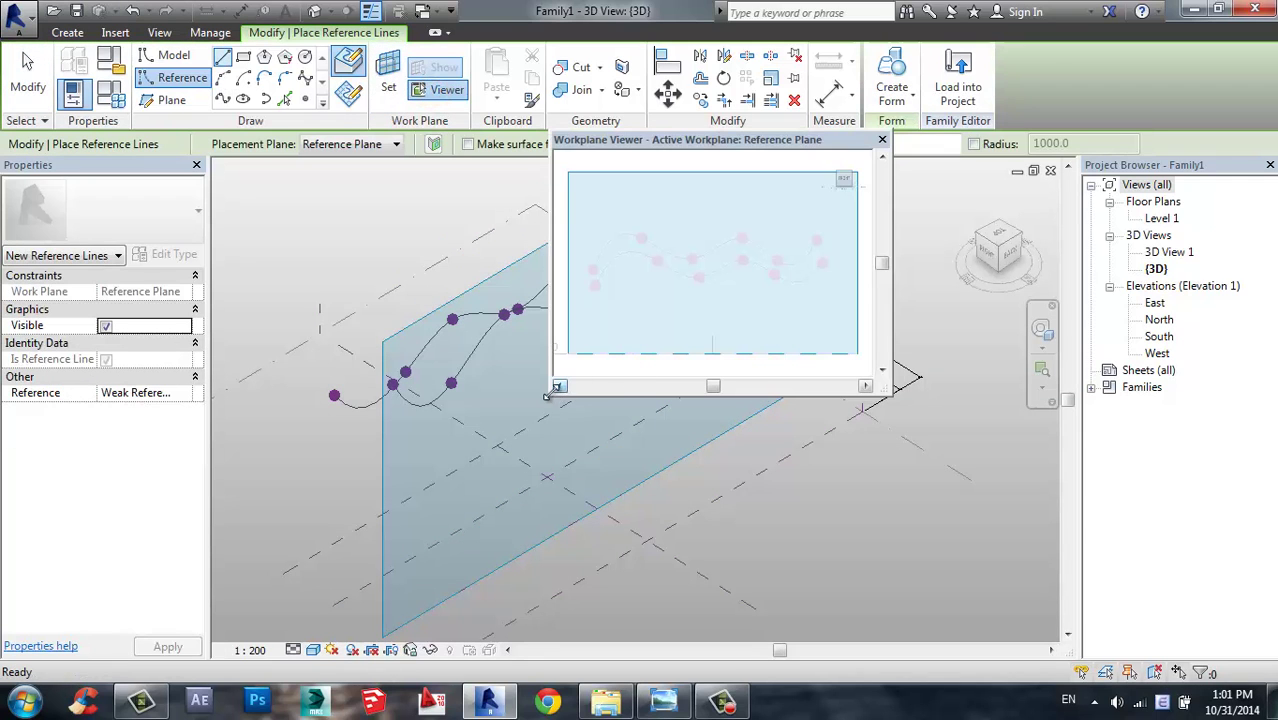
- Place six reference points in a shallow zigzag near the base of the active plane, well below the earlier curves, in the Workplane Viewer
{"action": "left_click", "coordinate": [305, 102]}
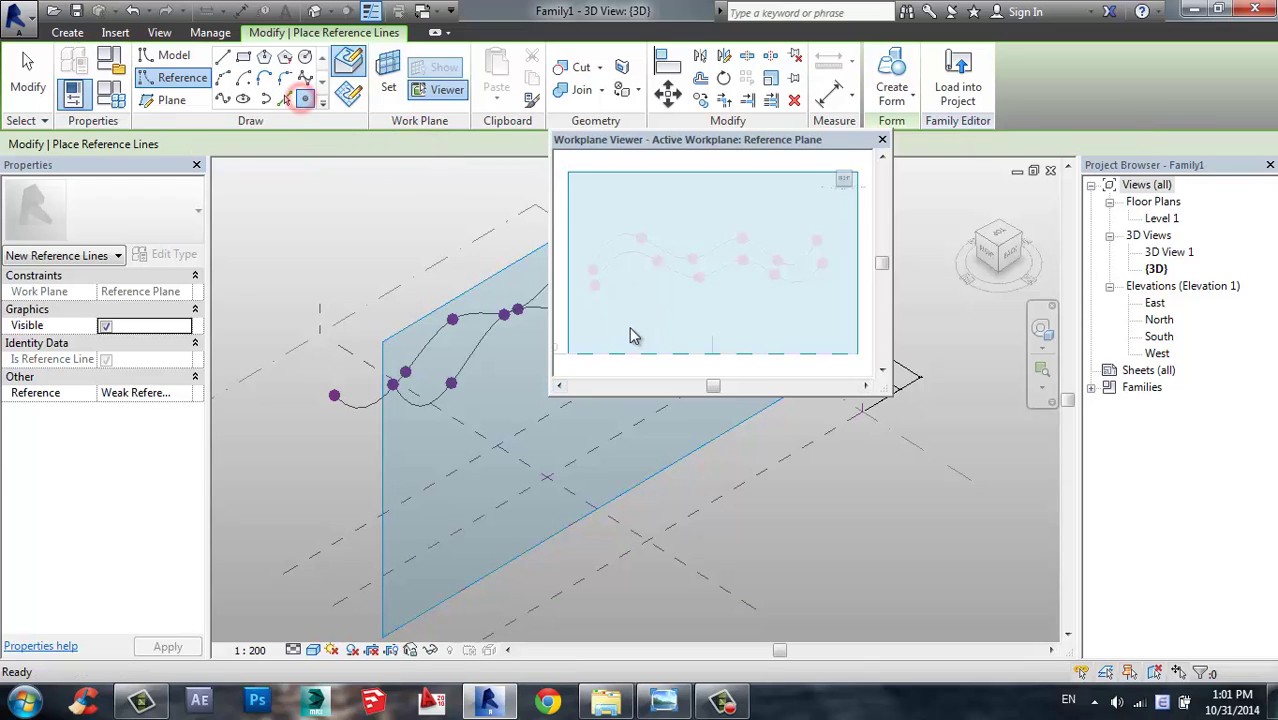
{"action": "left_click_drag", "start_coordinate": [733, 143], "coordinate": [731, 150]}
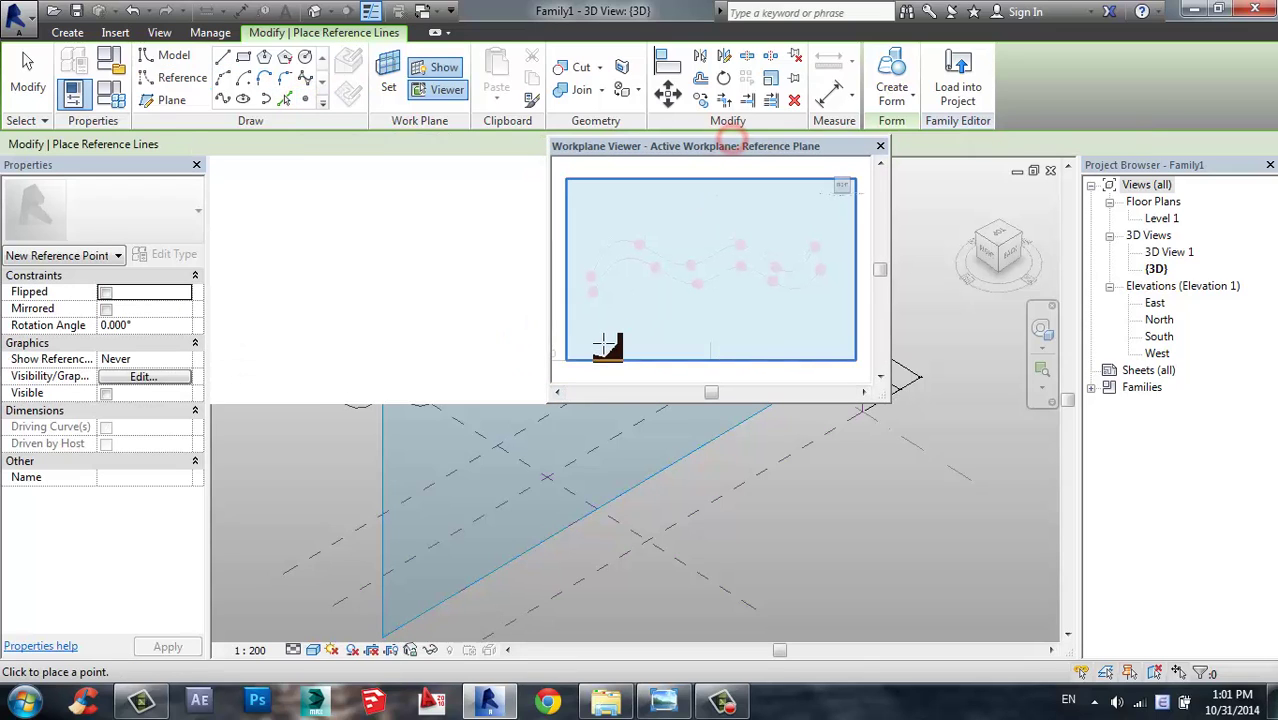
{"action": "left_click", "coordinate": [592, 332]}
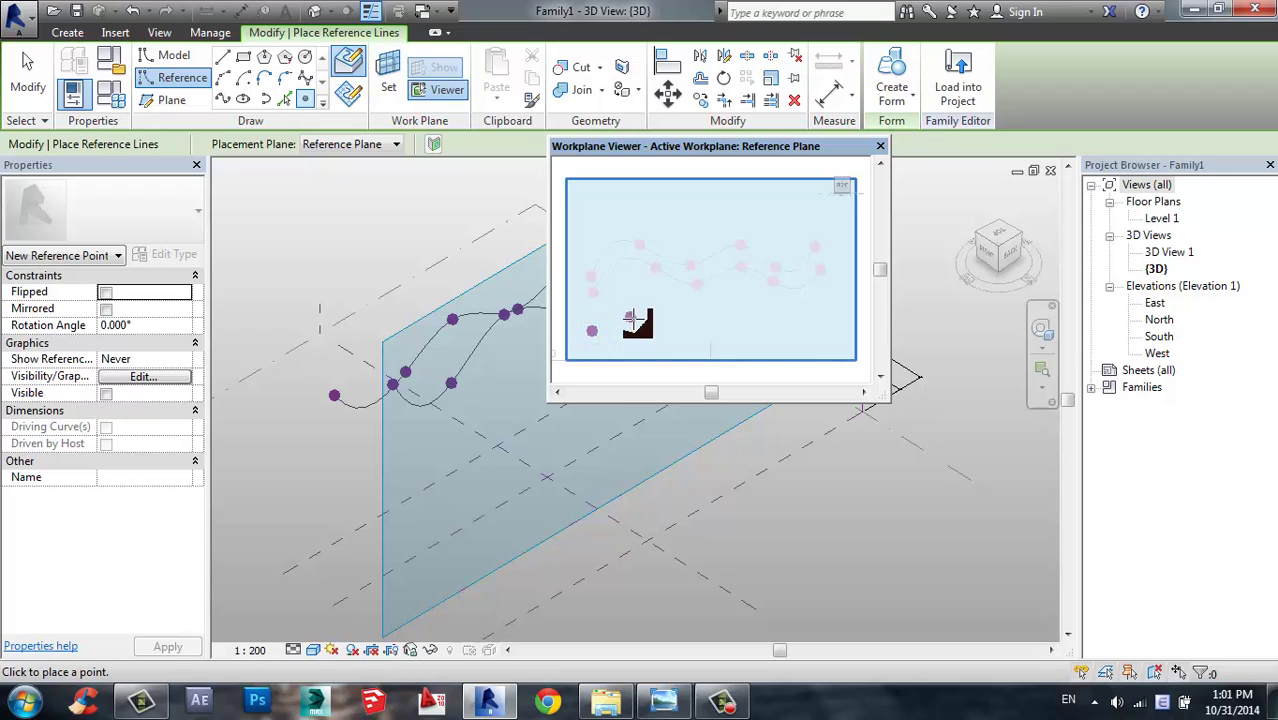
{"action": "left_click", "coordinate": [639, 320]}
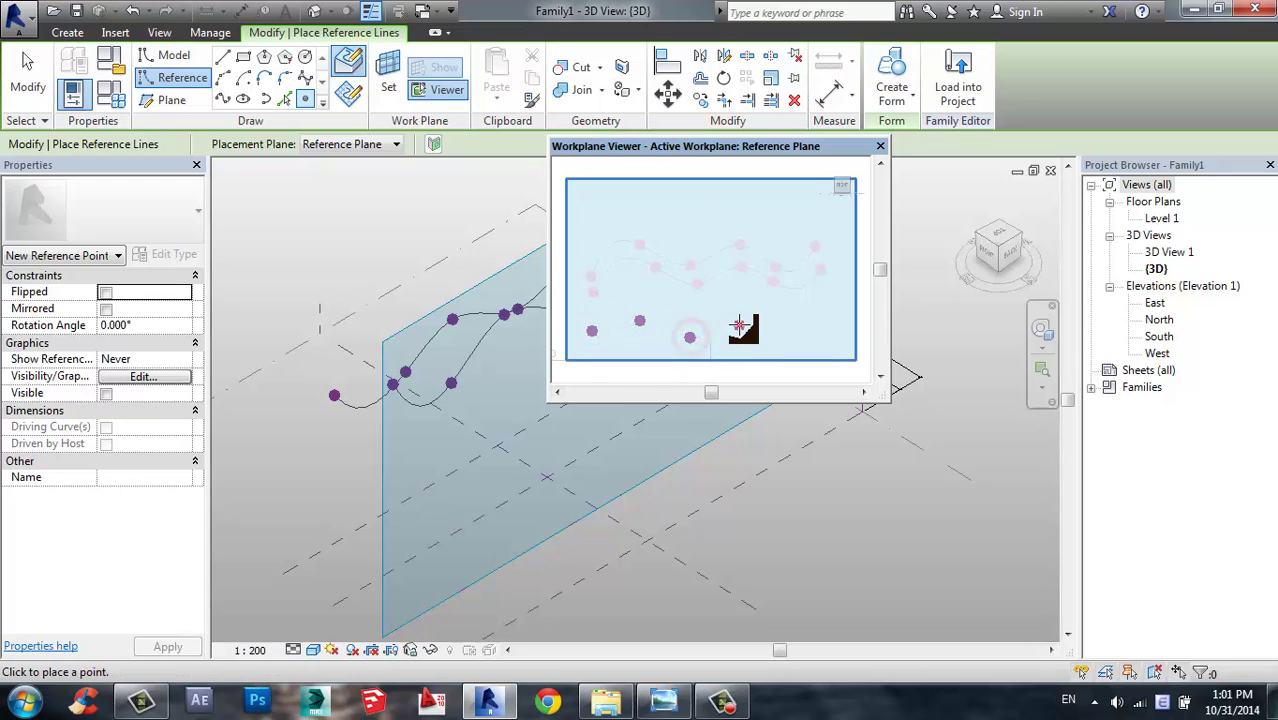
{"action": "left_click", "coordinate": [689, 337]}
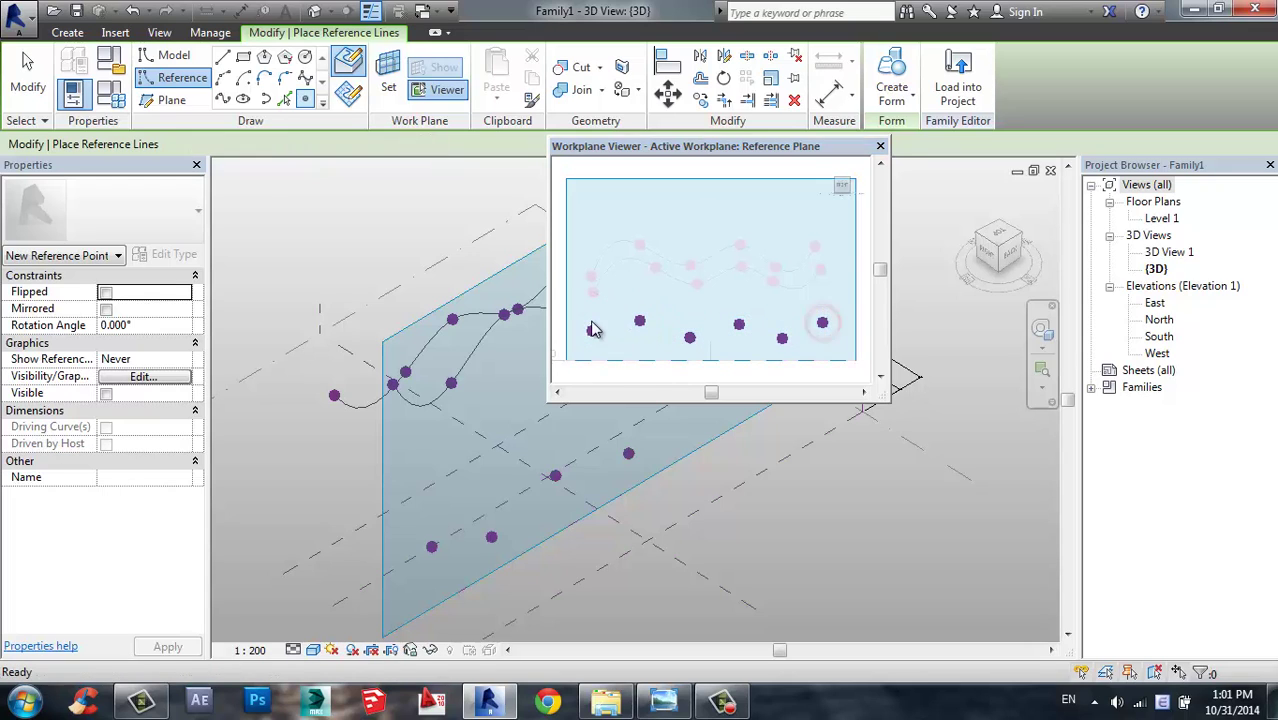
{"action": "key", "text": "Escape"}
{"action": "key", "text": "Escape"}
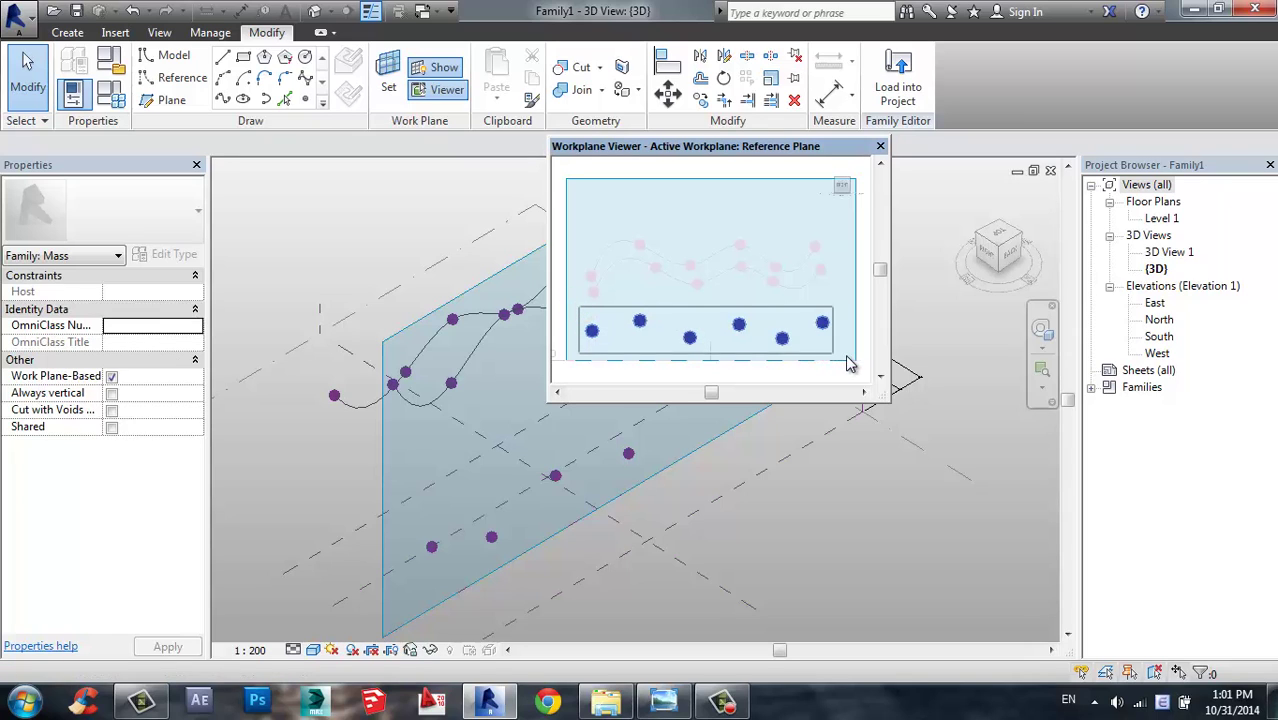
- Create a spline through the six low reference points on the third plane and close the Workplane Viewer
{"action": "left_click_drag", "start_coordinate": [832, 350], "coordinate": [848, 356]}
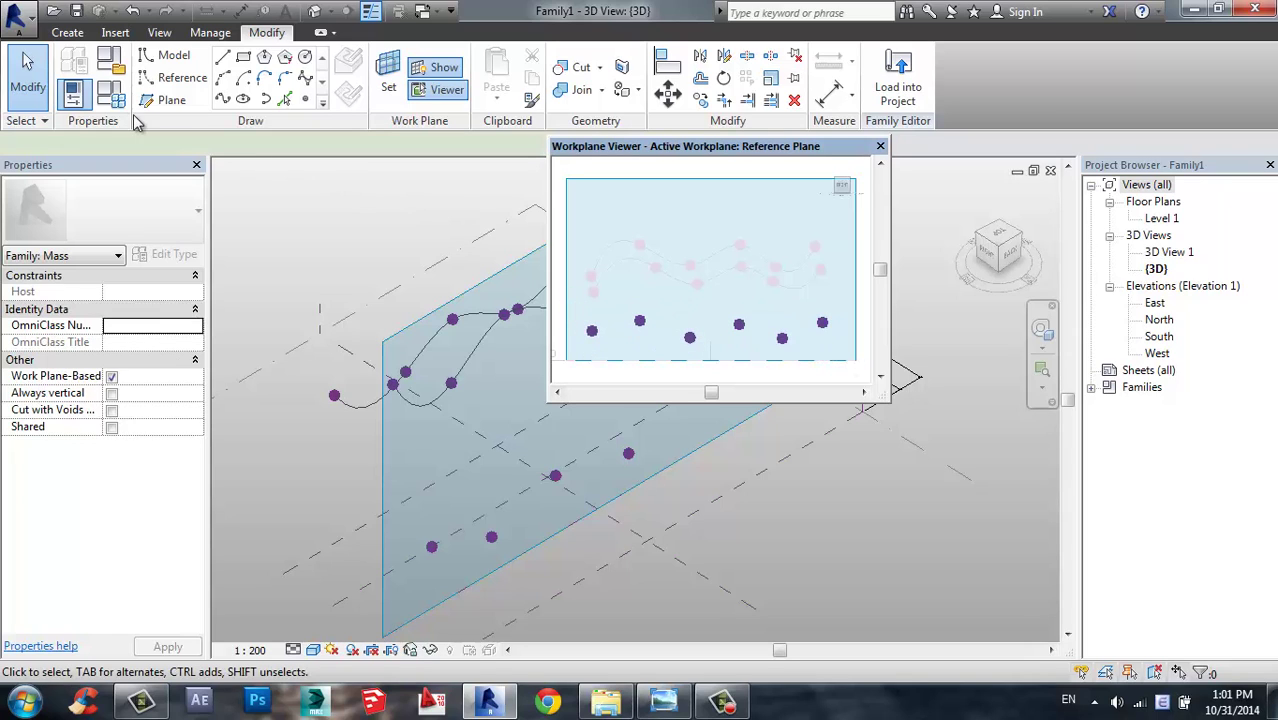
{"action": "left_click", "coordinate": [222, 99]}
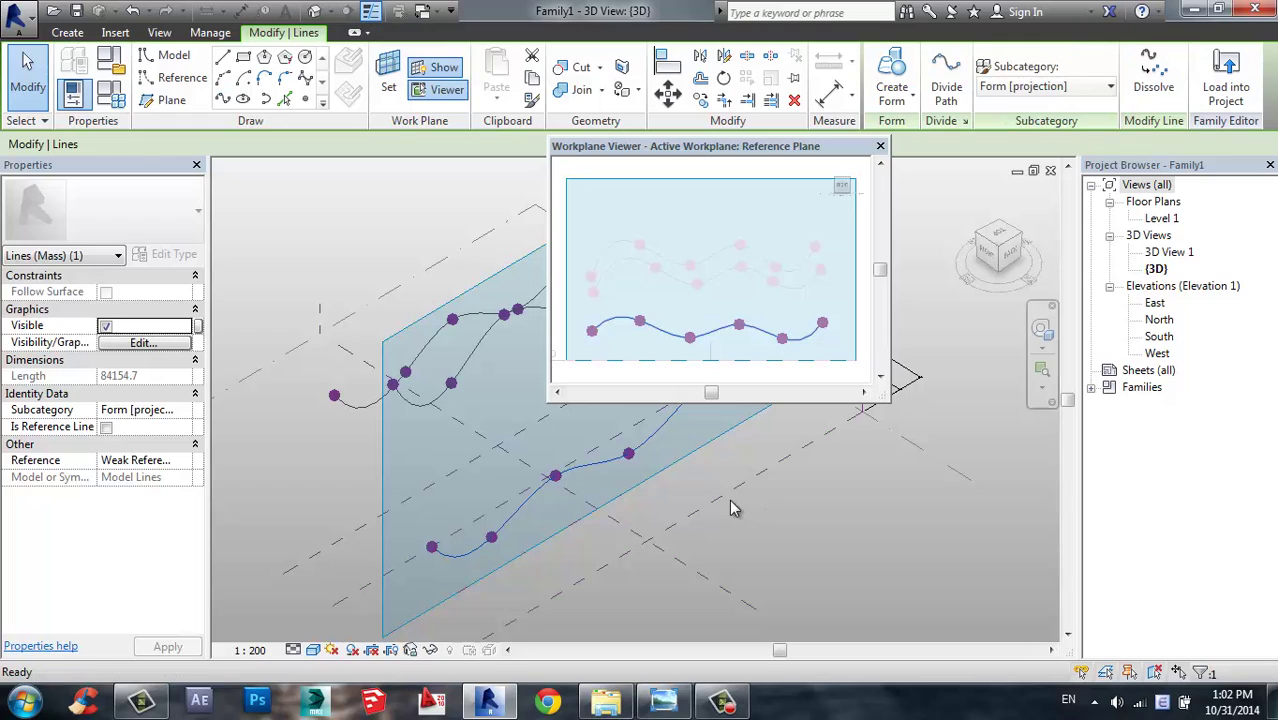
{"action": "scroll", "coordinate": [730, 498], "scroll_direction": "down", "scroll_amount": 2}
{"action": "left_click", "coordinate": [880, 147]}
- Set the fourth, outermost reference plane as the active work plane, activate reference point placement and open the Workplane Viewer
{"action": "middle_click_drag", "start_coordinate": [940, 380], "coordinate": [807, 380]}
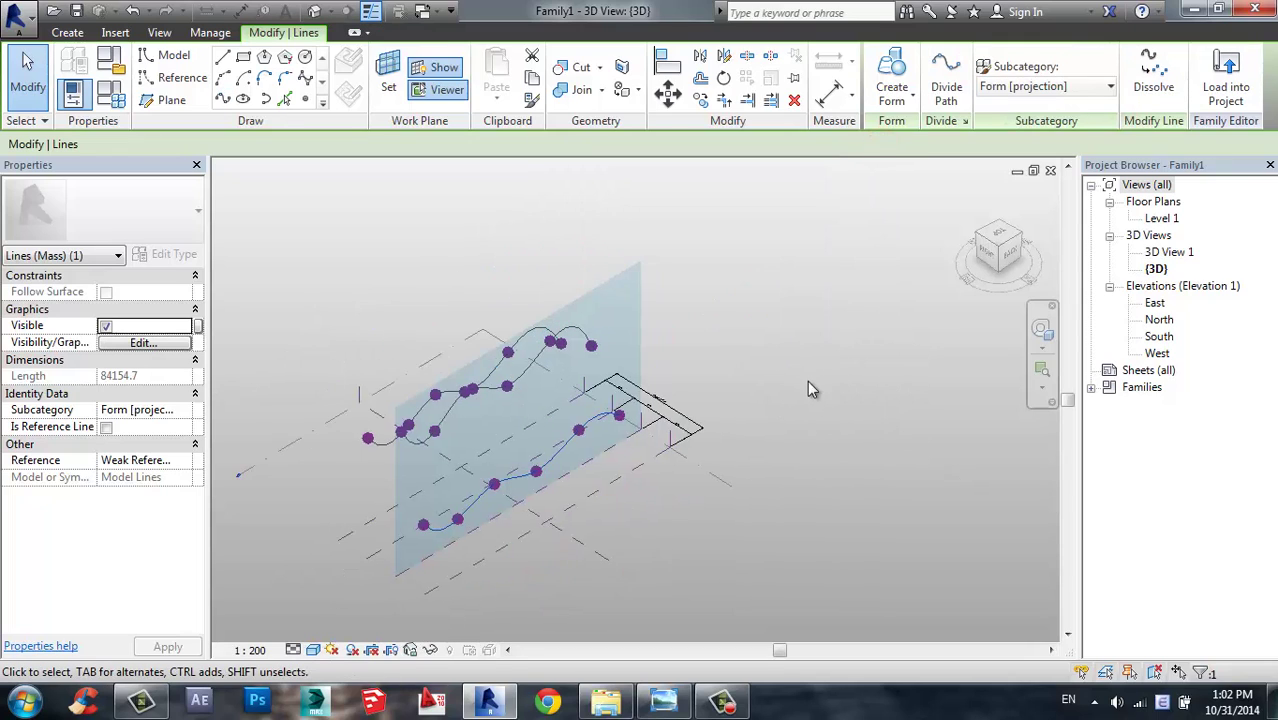
{"action": "scroll", "coordinate": [807, 382], "scroll_direction": "up", "scroll_amount": 1}
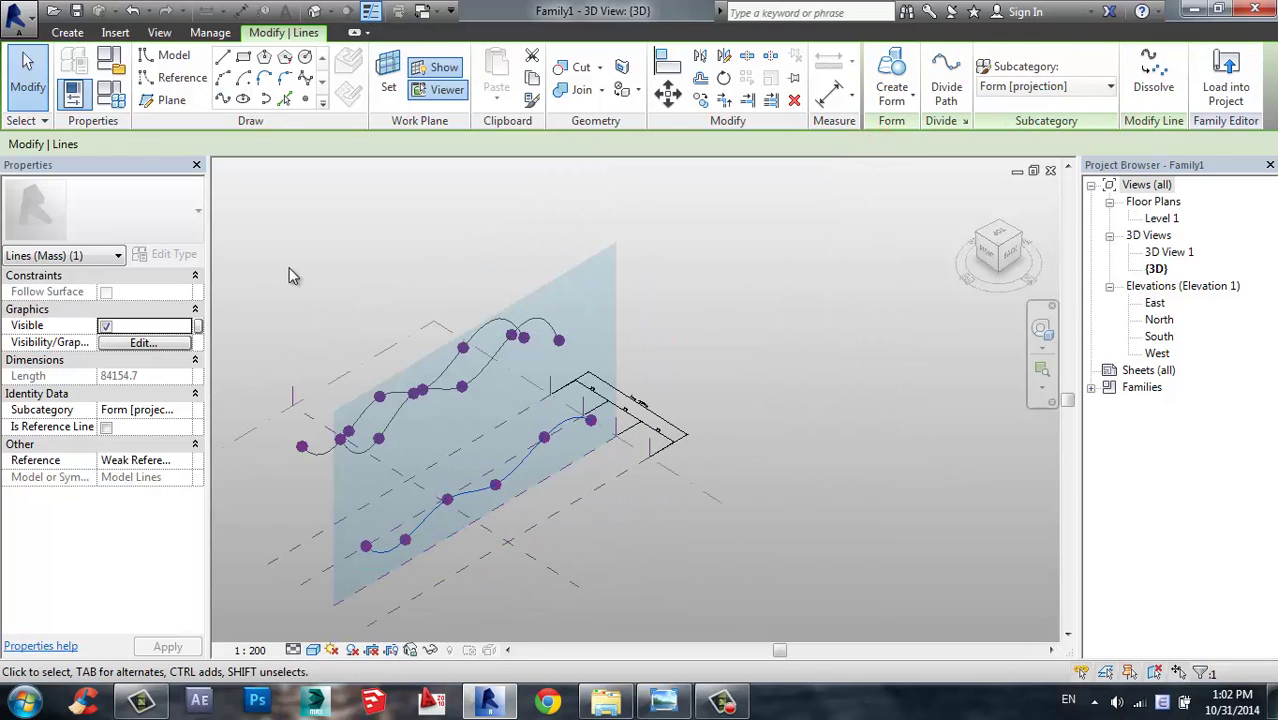
{"action": "left_click", "coordinate": [184, 80]}
{"action": "left_click", "coordinate": [388, 82]}
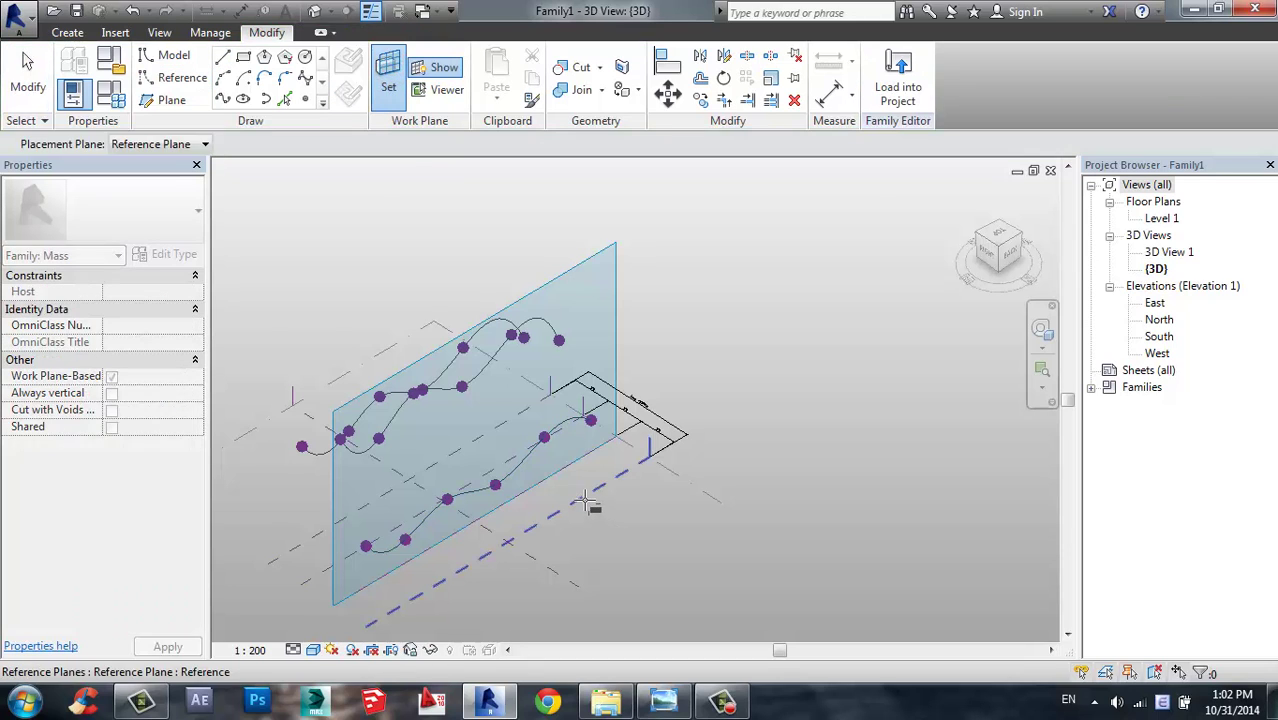
{"action": "left_click", "coordinate": [590, 505]}
{"action": "left_click", "coordinate": [305, 99]}
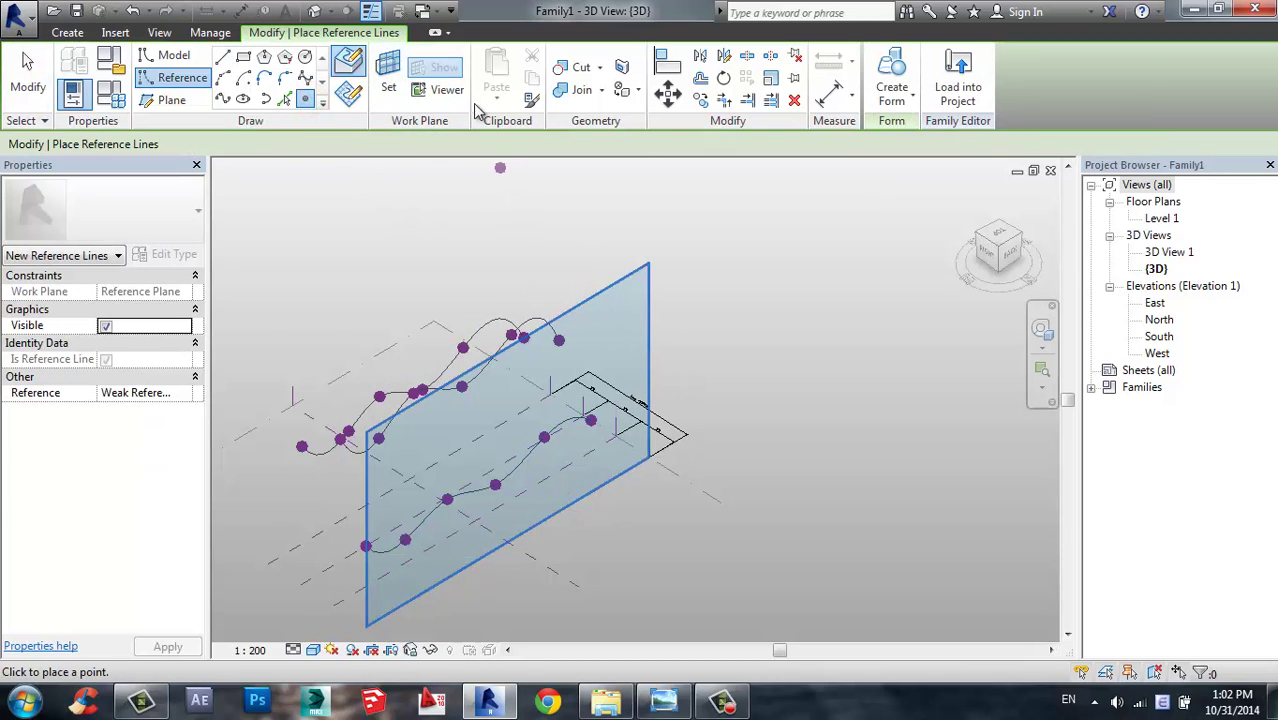
{"action": "left_click", "coordinate": [447, 89]}
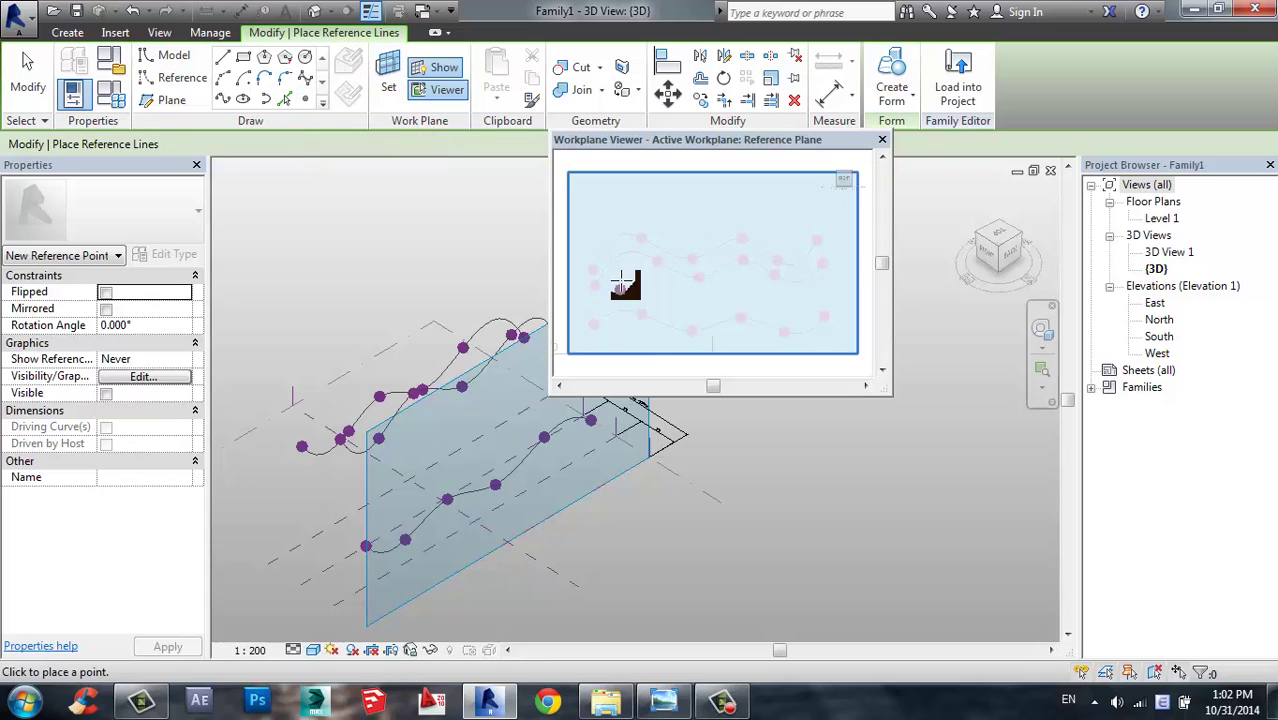
- Place six reference points in a zigzag on the fourth plane, at a height between the low curve and the two upper curves
{"action": "left_click", "coordinate": [599, 305]}
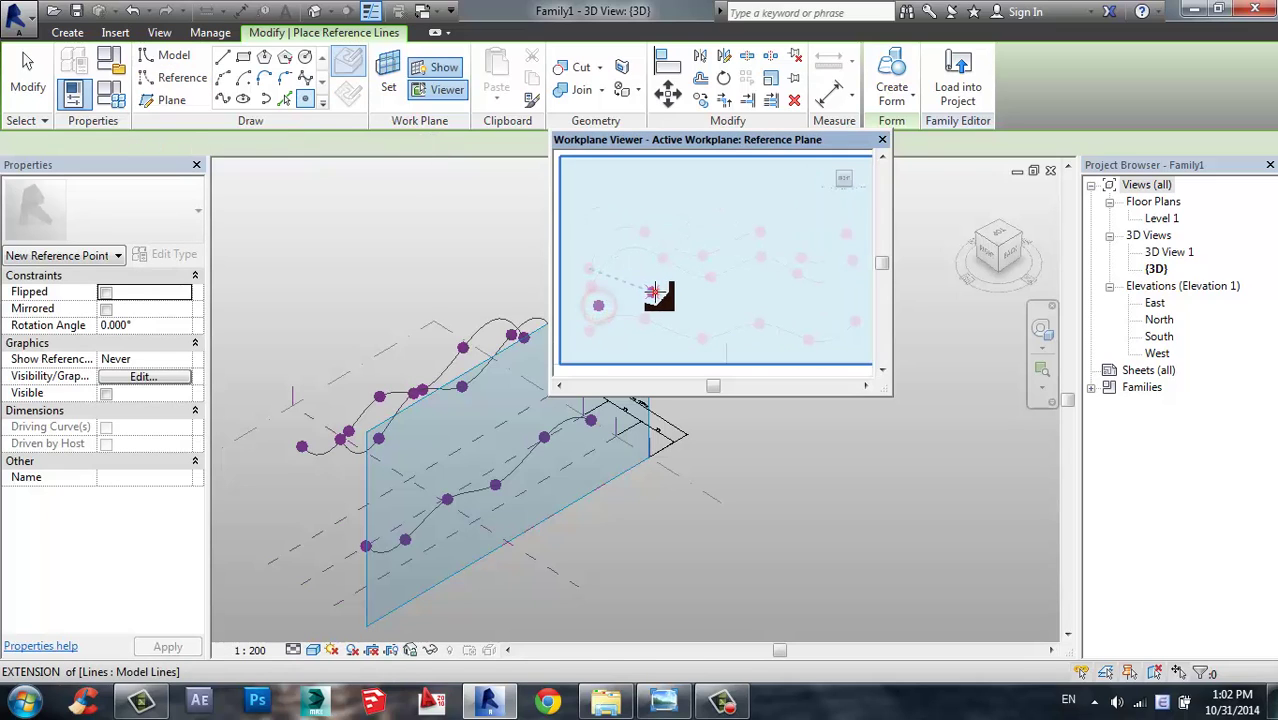
{"action": "left_click", "coordinate": [654, 292]}
{"action": "left_click", "coordinate": [699, 309]}
{"action": "left_click", "coordinate": [758, 292]}
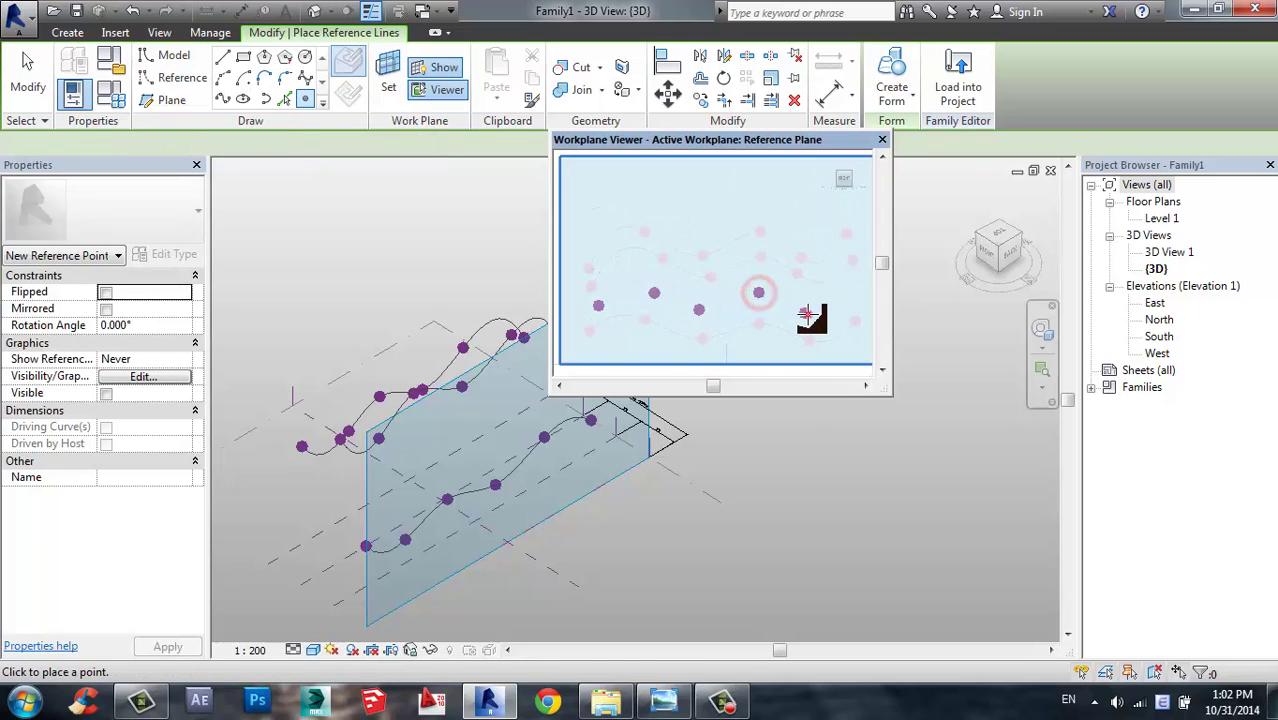
{"action": "left_click", "coordinate": [807, 310]}
{"action": "key", "text": "Escape"}
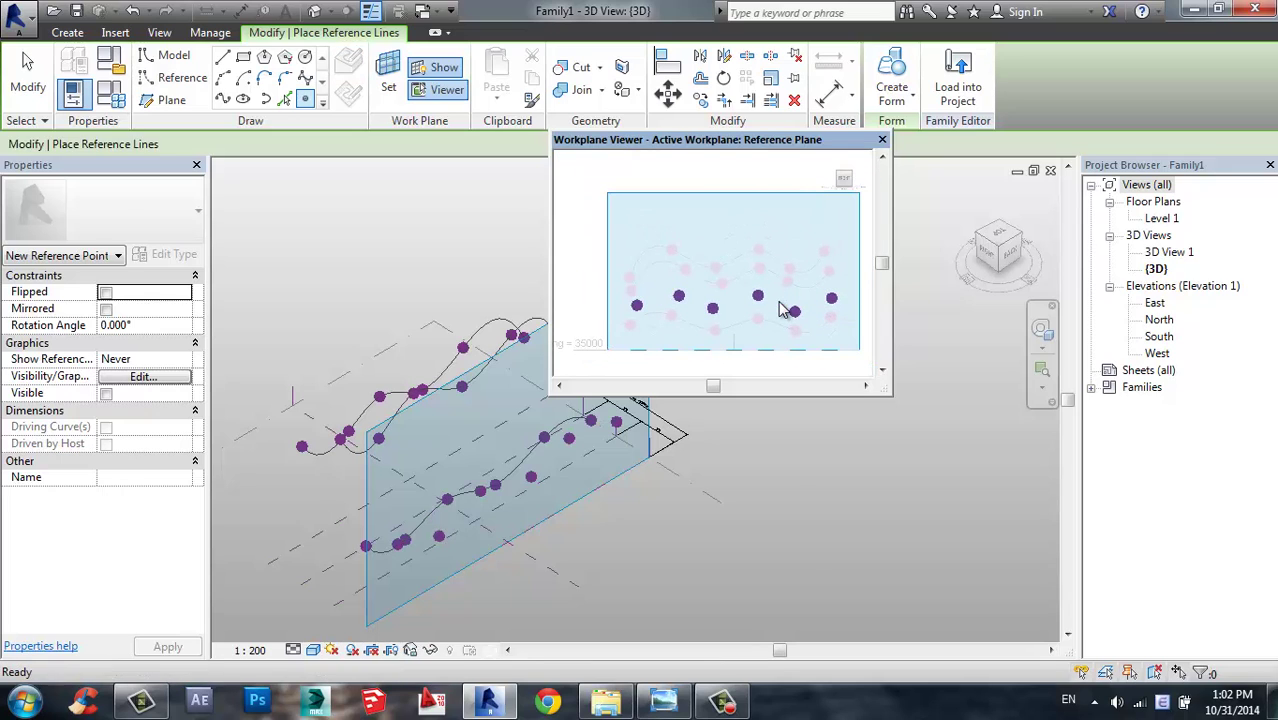
{"action": "key", "text": "Escape"}
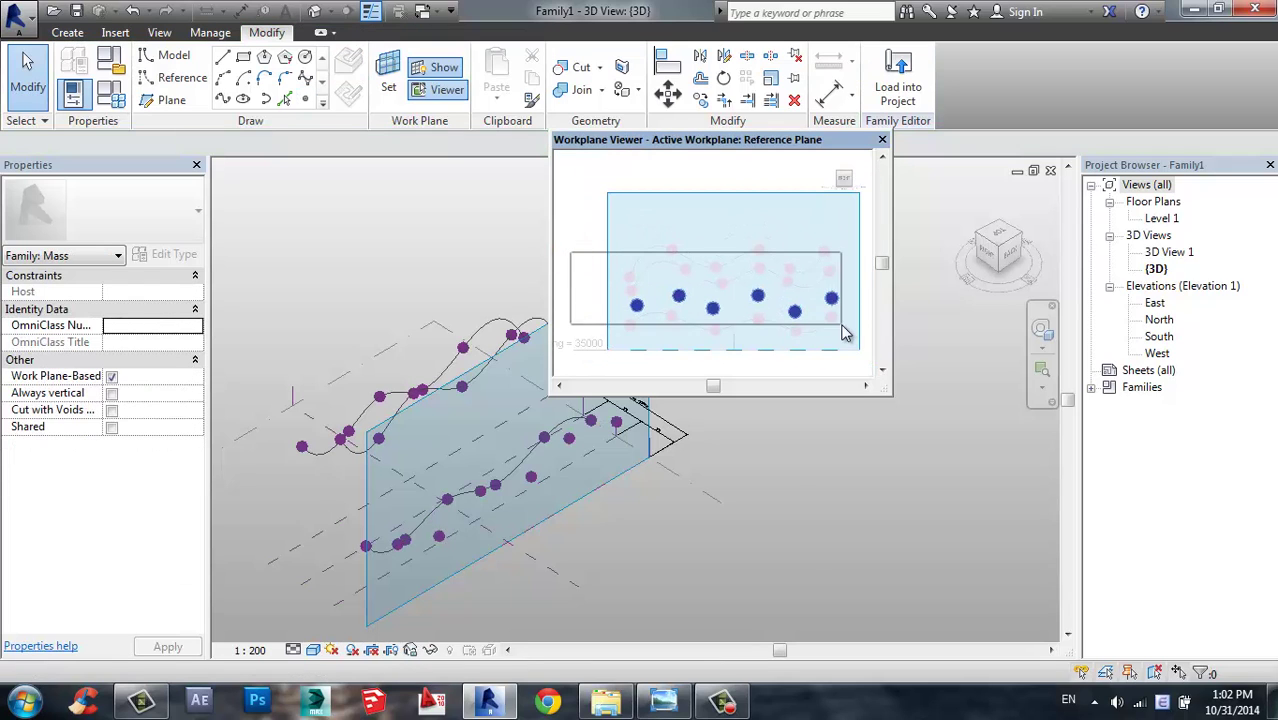
- Create a spline through the six reference points on the fourth plane and close the Workplane Viewer
{"action": "left_click_drag", "start_coordinate": [592, 247], "coordinate": [850, 330]}
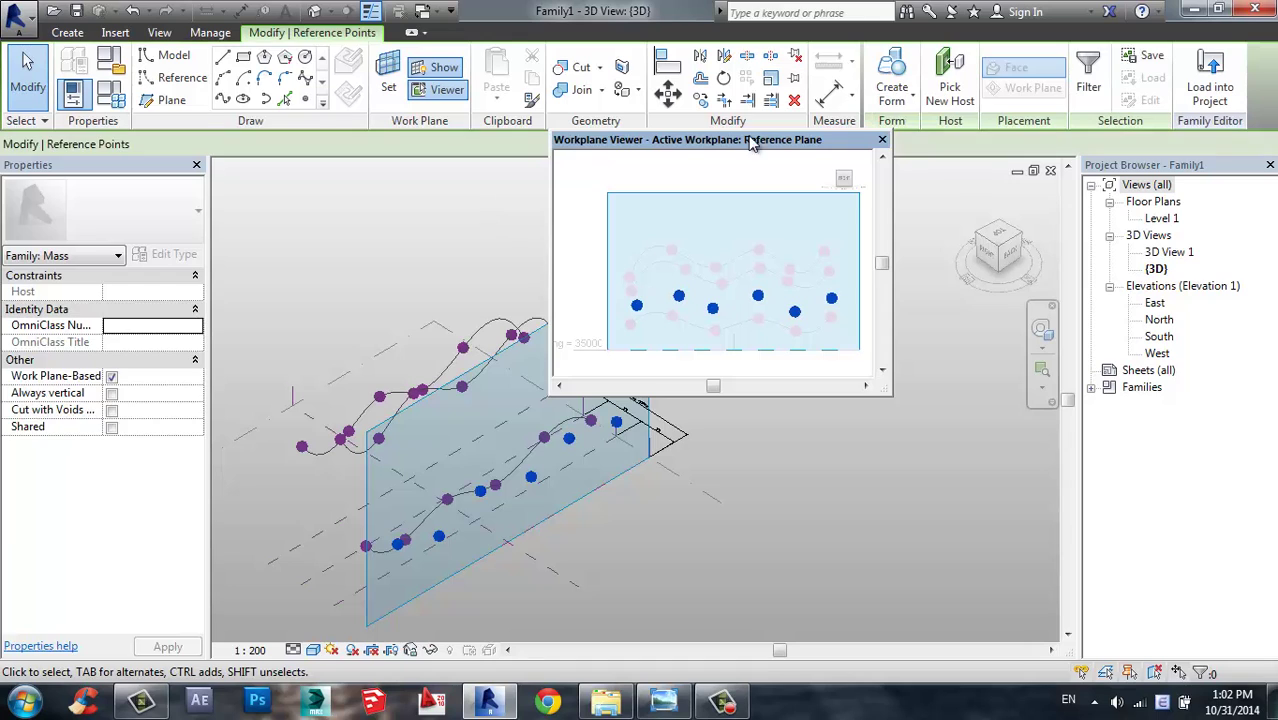
{"action": "left_click_drag", "start_coordinate": [765, 141], "coordinate": [752, 164]}
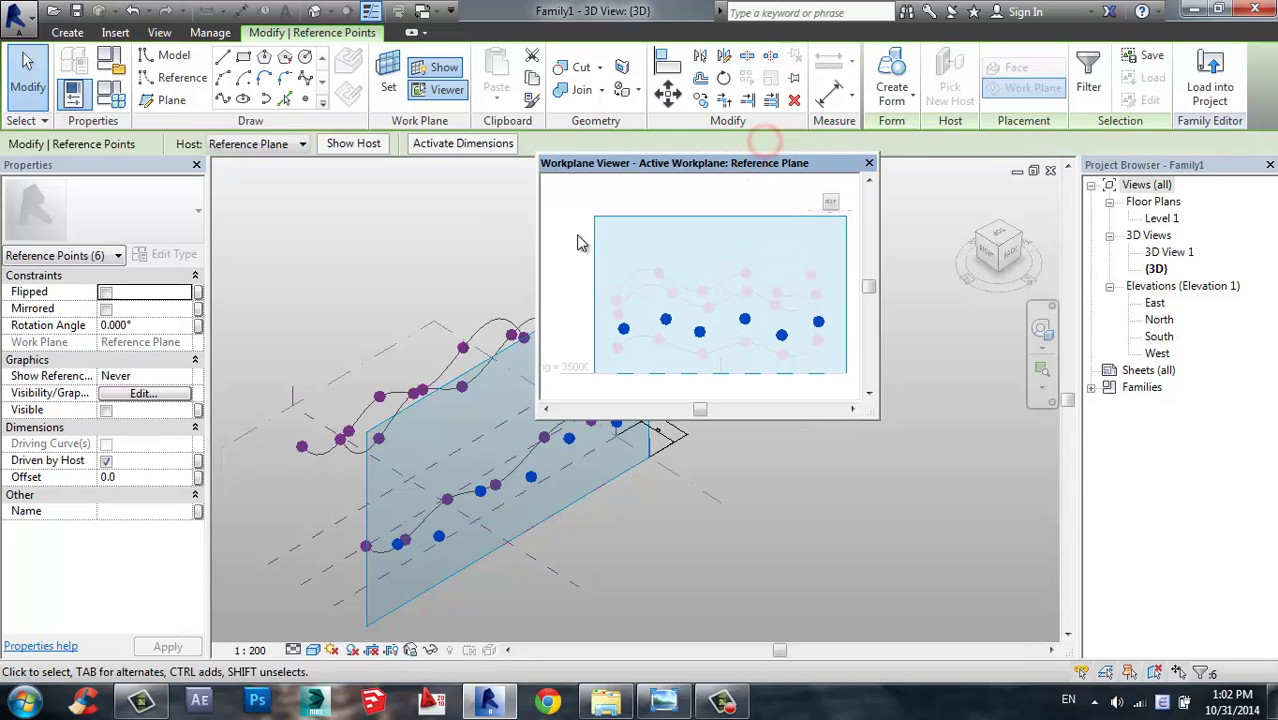
{"action": "left_click", "coordinate": [221, 100]}
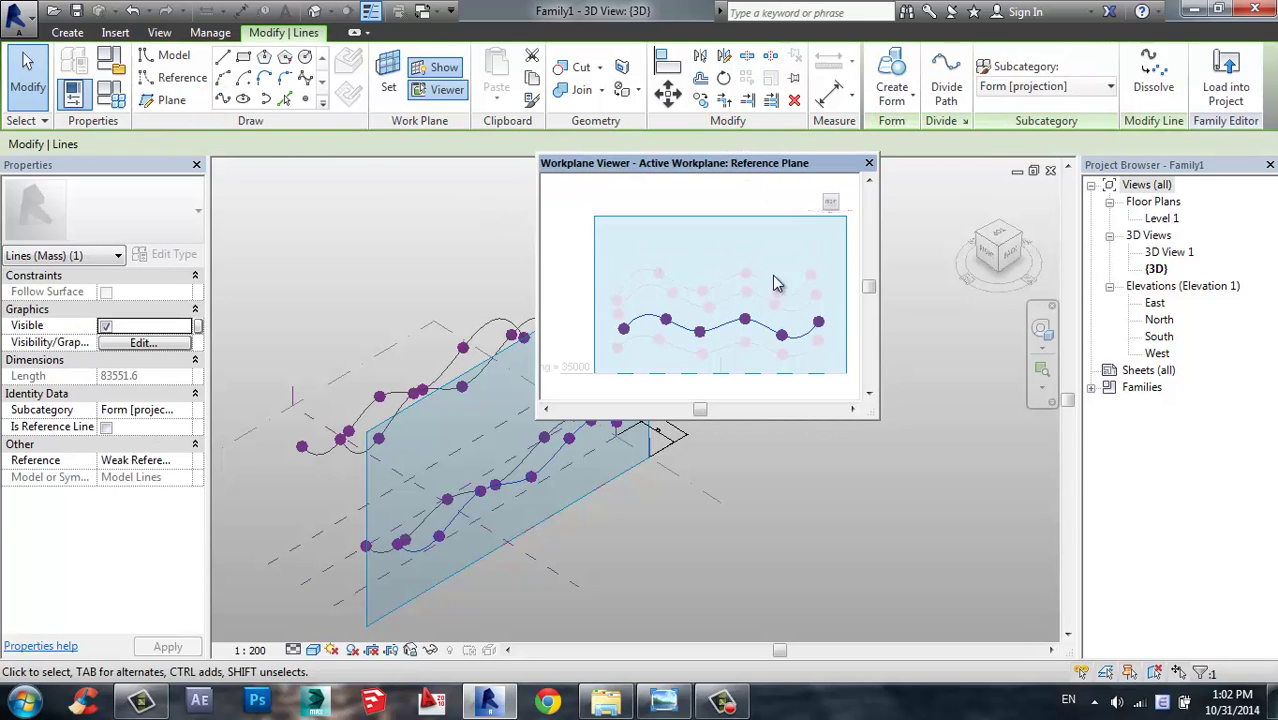
{"action": "left_click", "coordinate": [873, 163]}
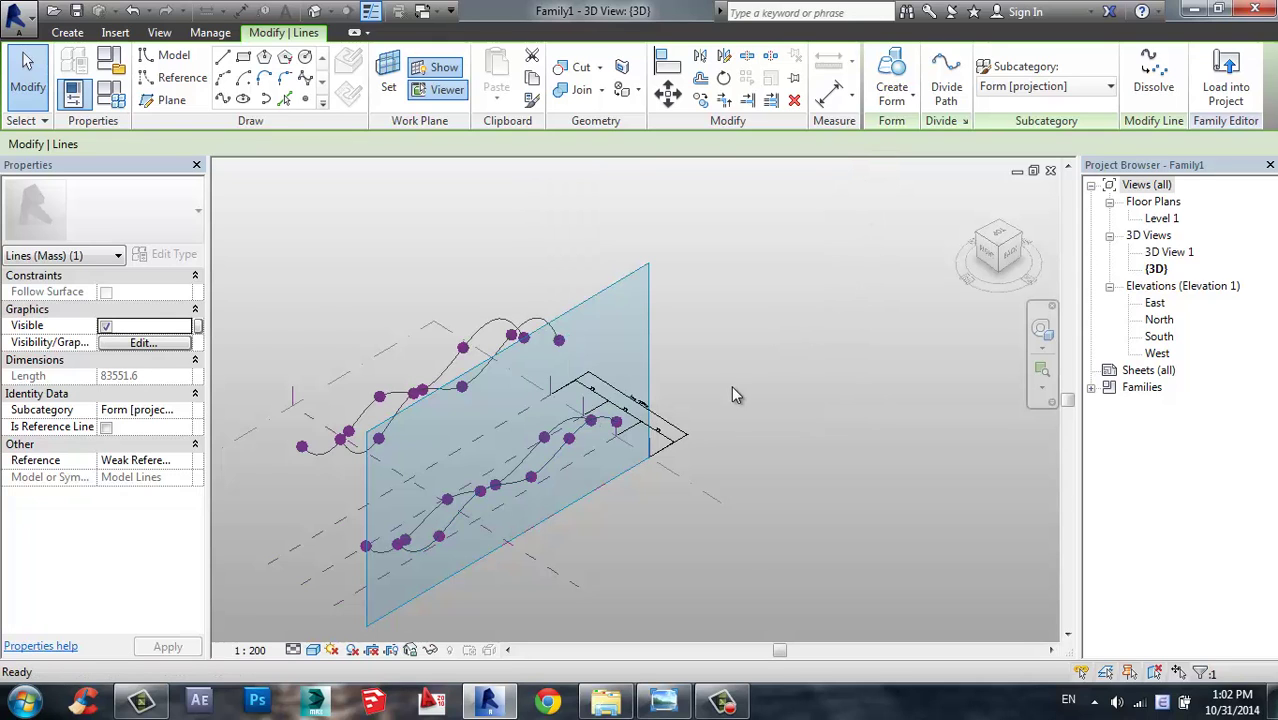
- Turn off the work plane display and compare the heights and spacing of the four splines from the right side
{"action": "scroll", "coordinate": [731, 386], "scroll_direction": "up", "scroll_amount": 2}
{"action": "left_click", "coordinate": [683, 385]}
{"action": "middle_click_drag", "start_coordinate": [683, 385], "coordinate": [828, 424], "text": "shift"}
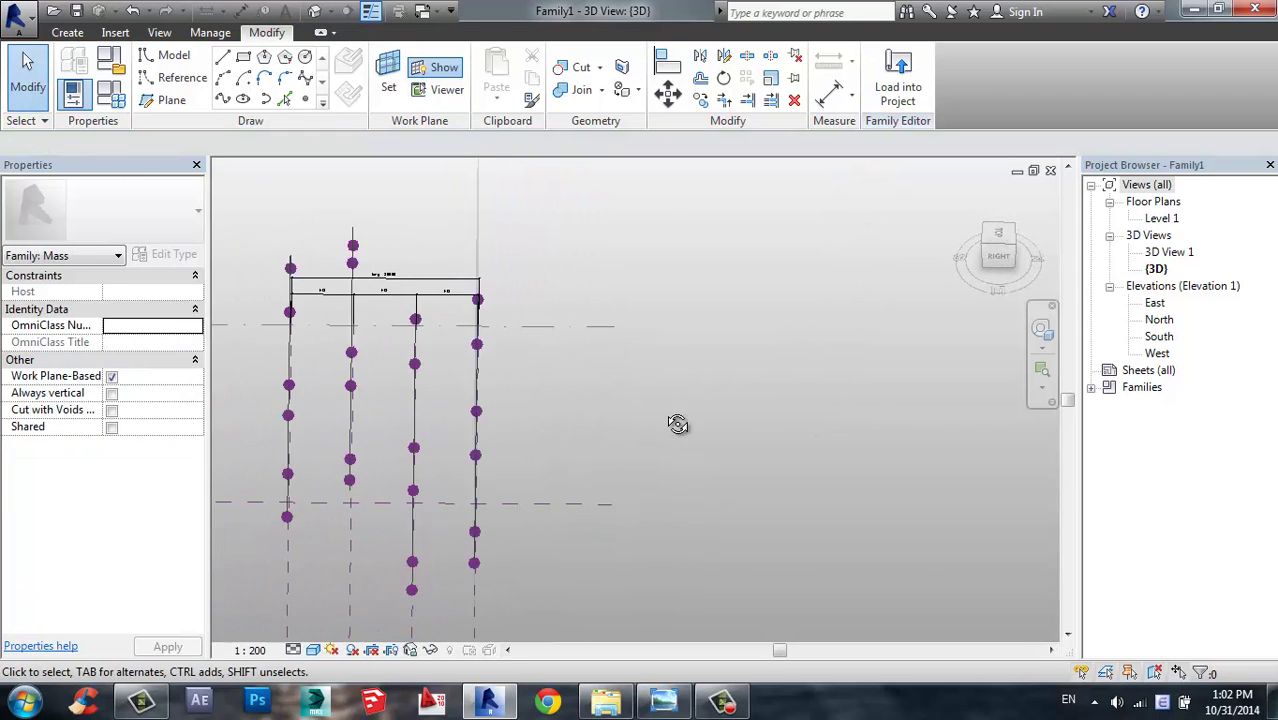
{"action": "middle_click_drag", "start_coordinate": [679, 422], "coordinate": [738, 365], "text": "shift"}
{"action": "left_click", "coordinate": [430, 67]}
{"action": "middle_click_drag", "start_coordinate": [553, 320], "coordinate": [297, 334], "text": "shift"}
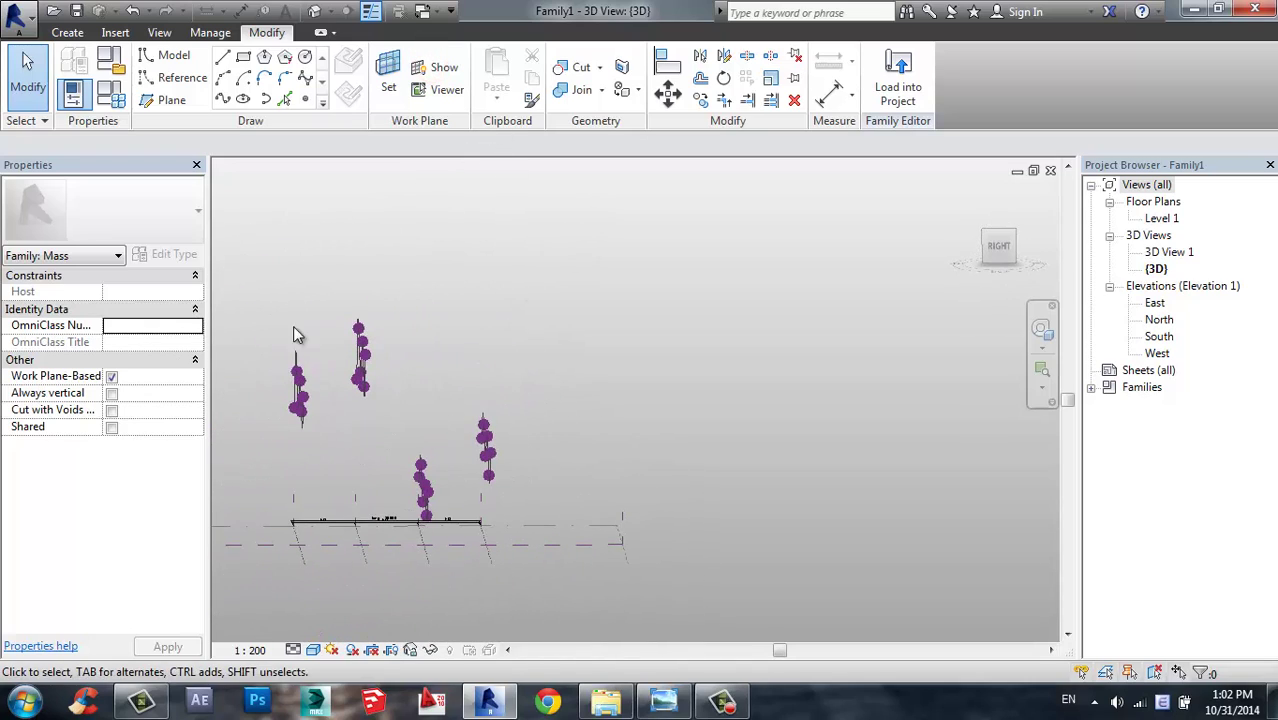
{"action": "middle_click_drag", "start_coordinate": [503, 396], "coordinate": [420, 474], "text": "shift"}
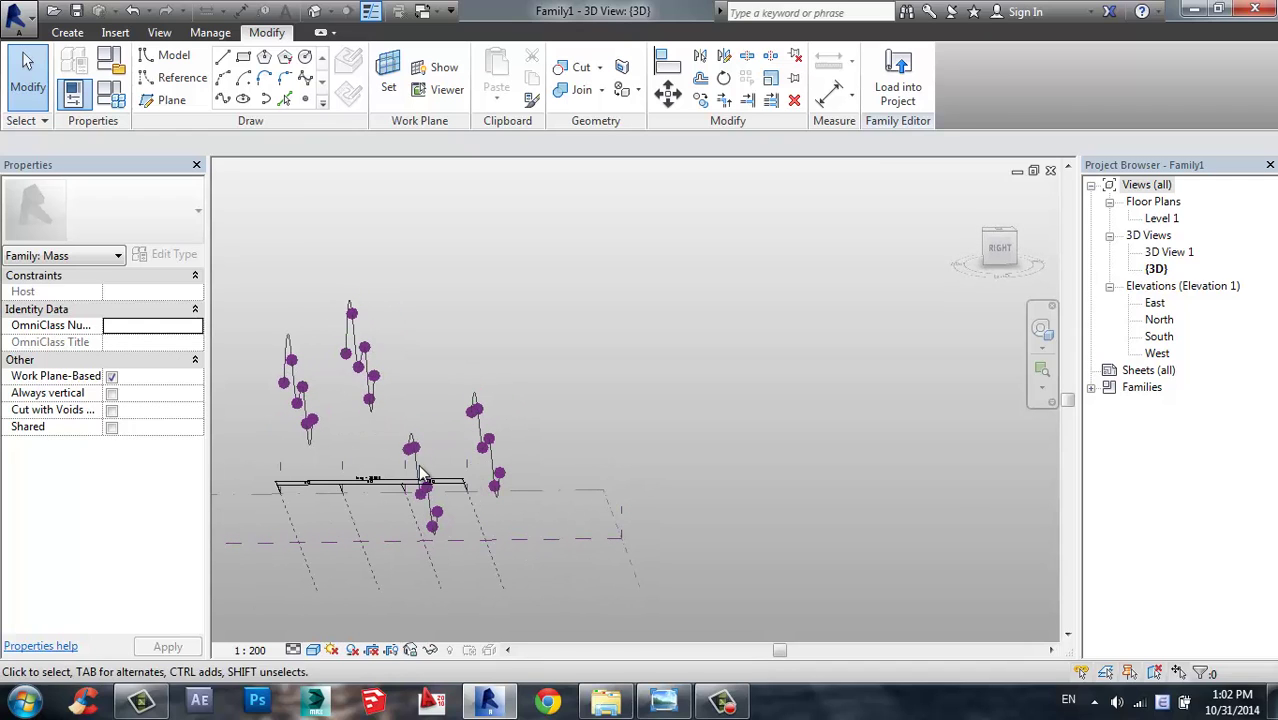
{"action": "scroll", "coordinate": [842, 263], "scroll_direction": "up", "scroll_amount": 1}
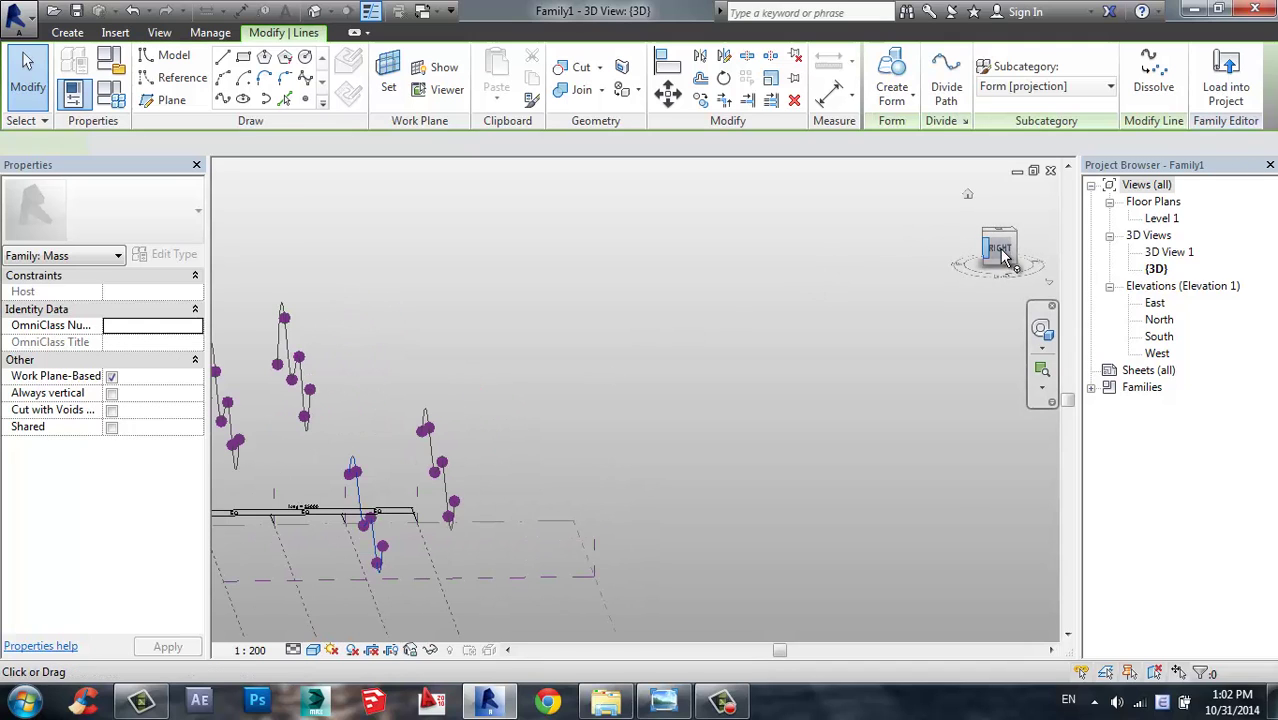
{"action": "middle_click_drag", "start_coordinate": [563, 351], "coordinate": [568, 351]}
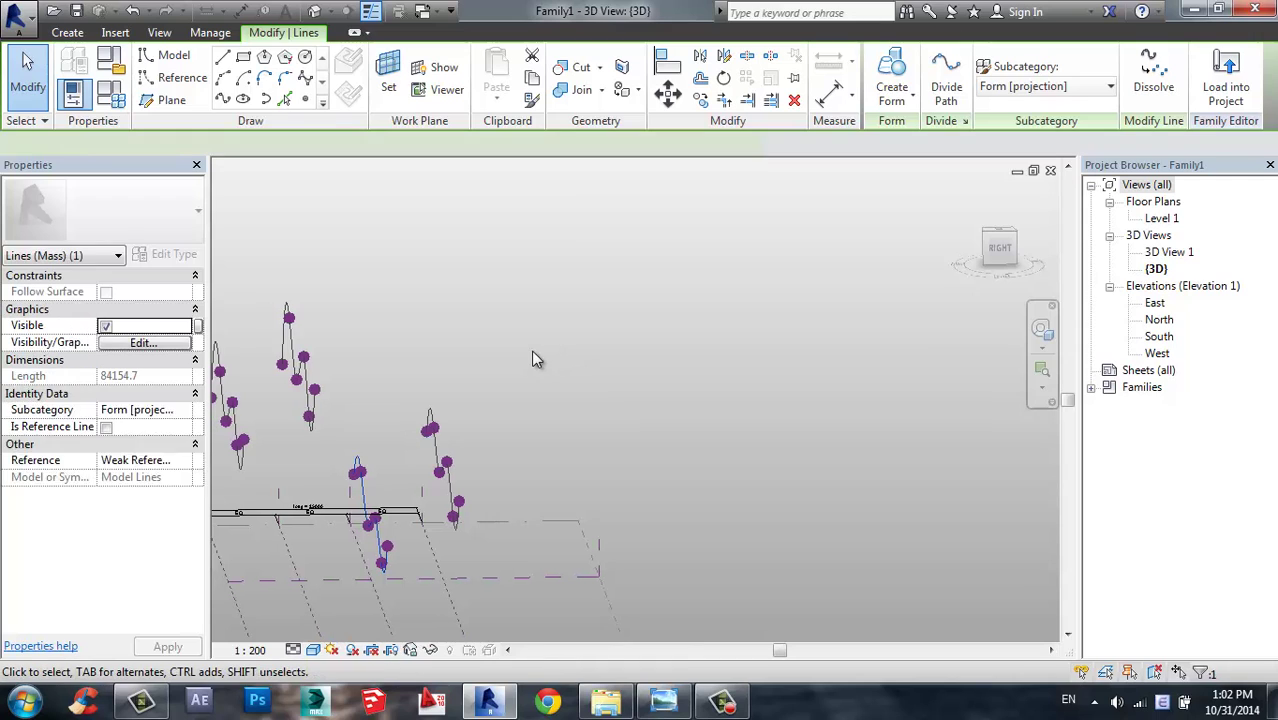
{"action": "middle_click_drag", "start_coordinate": [480, 369], "coordinate": [387, 401], "text": "shift"}
- Move the spline on the second reference plane straight down by about 12000, using one of its reference points as the base point
{"action": "left_click", "coordinate": [395, 367]}
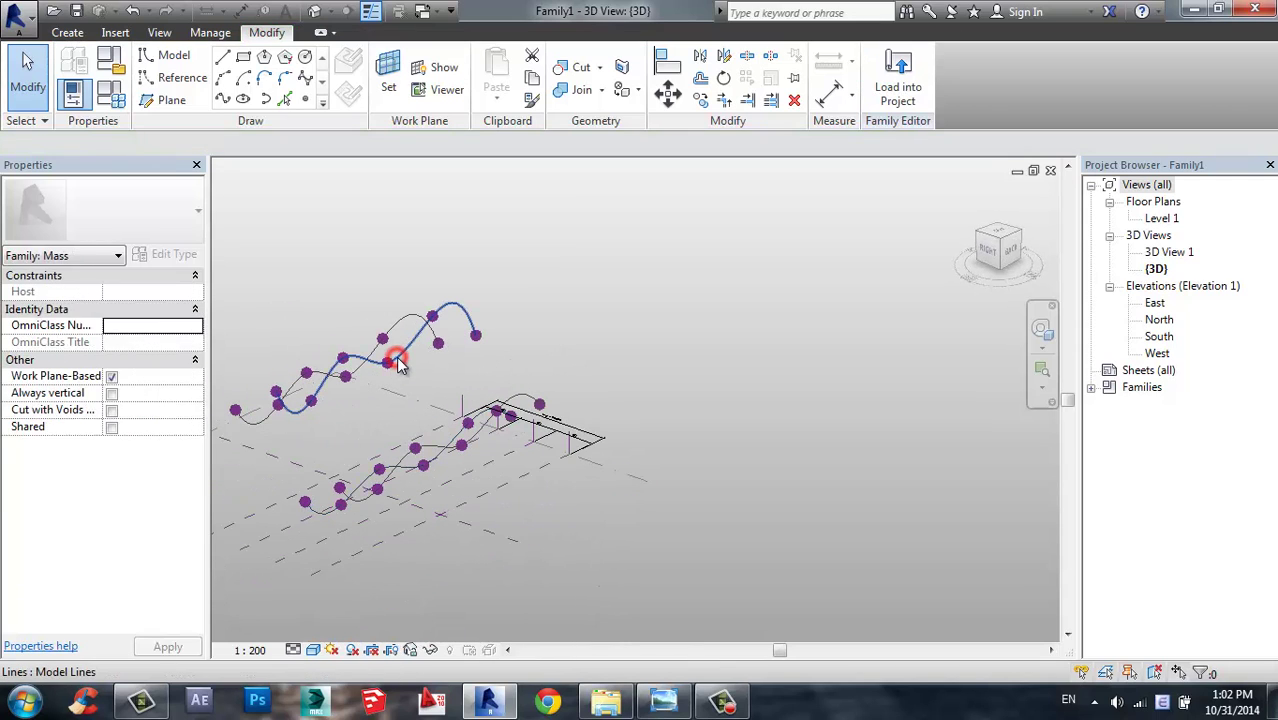
{"action": "left_click", "coordinate": [388, 371]}
{"action": "key", "text": "m"}
{"action": "key", "text": "v"}
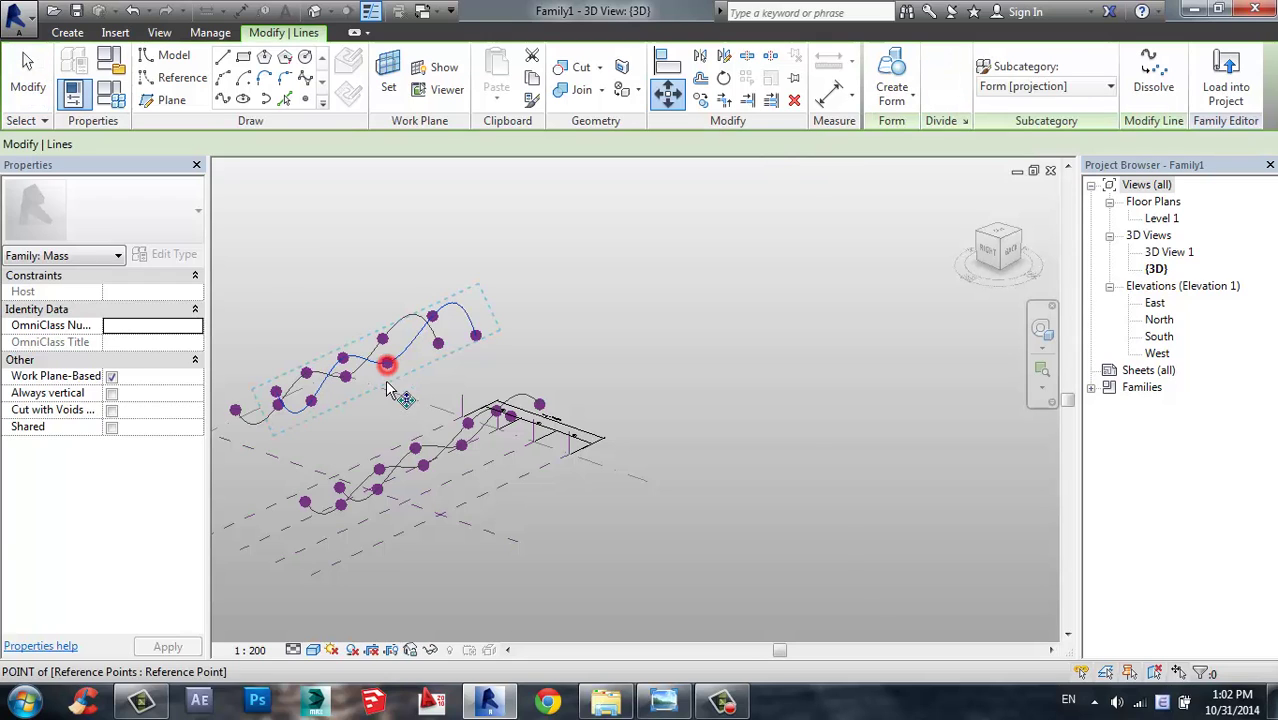
{"action": "left_click", "coordinate": [387, 362]}
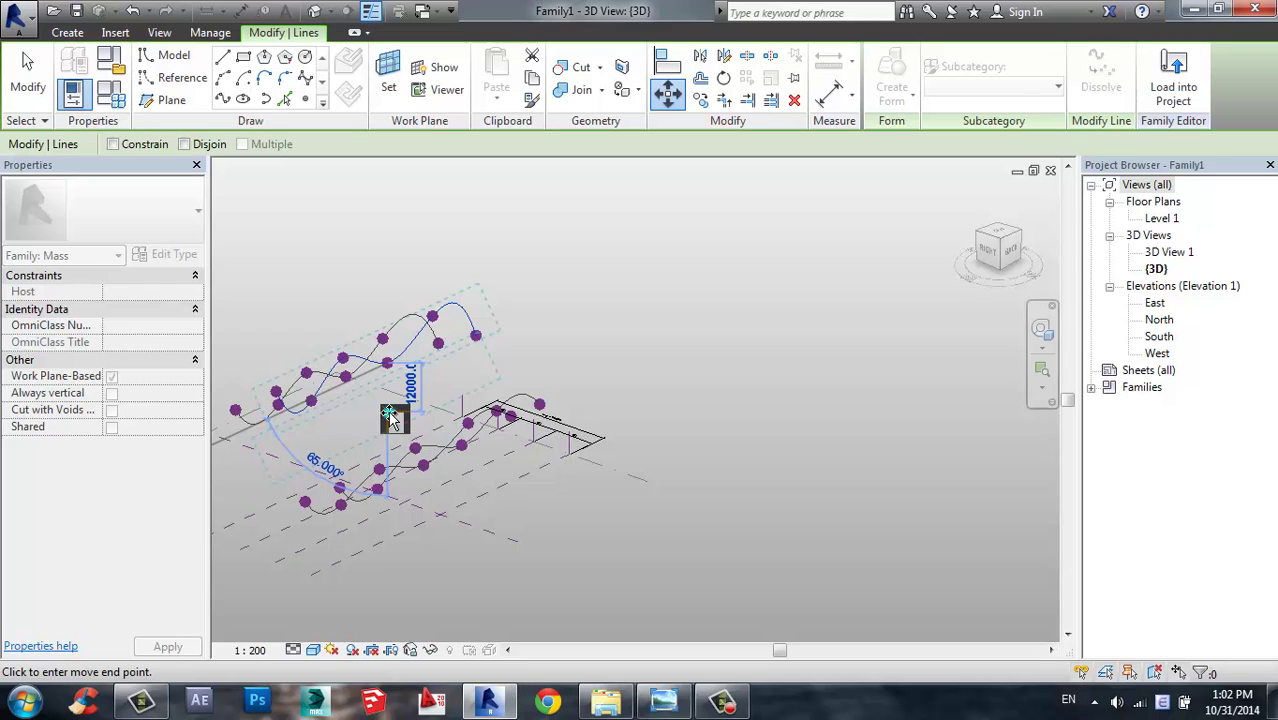
{"action": "left_click", "coordinate": [500, 390]}
{"action": "key", "text": "Escape"}
- Select all four splines and create a form through them
{"action": "middle_click_drag", "start_coordinate": [499, 385], "coordinate": [419, 368], "text": "shift"}
{"action": "scroll", "coordinate": [474, 343], "scroll_direction": "up", "scroll_amount": 2}
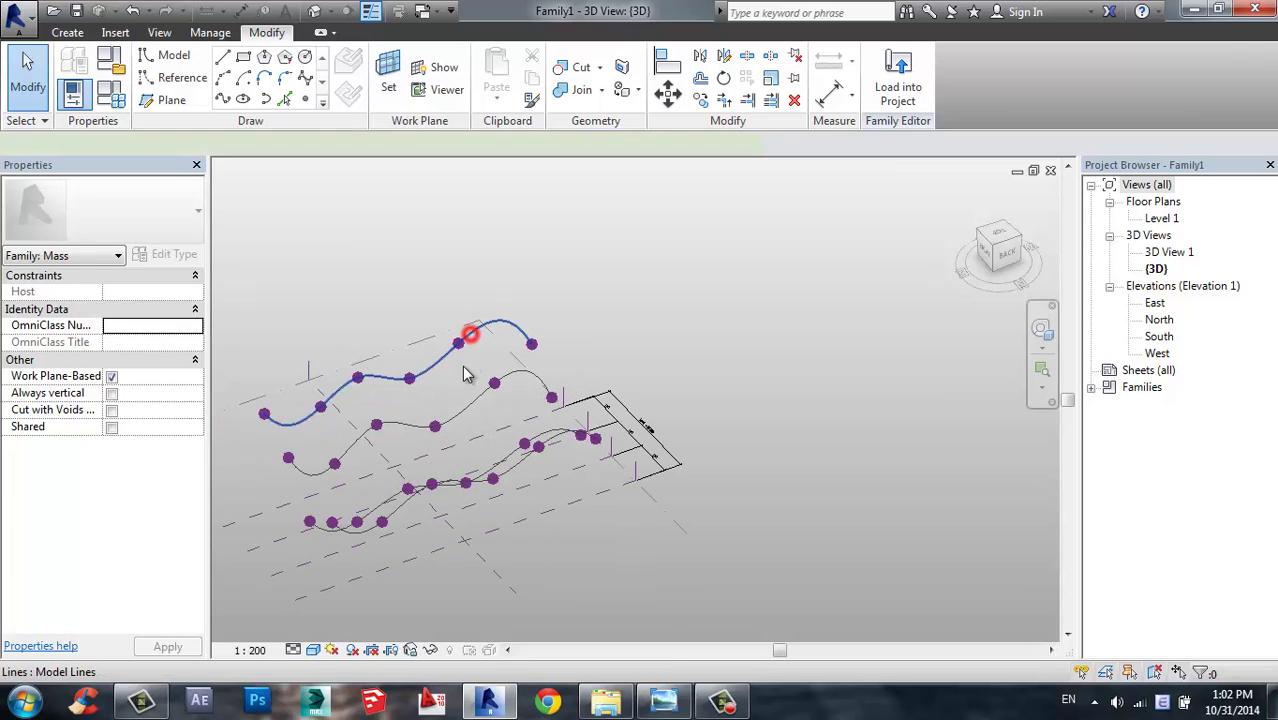
{"action": "left_click", "coordinate": [464, 374]}
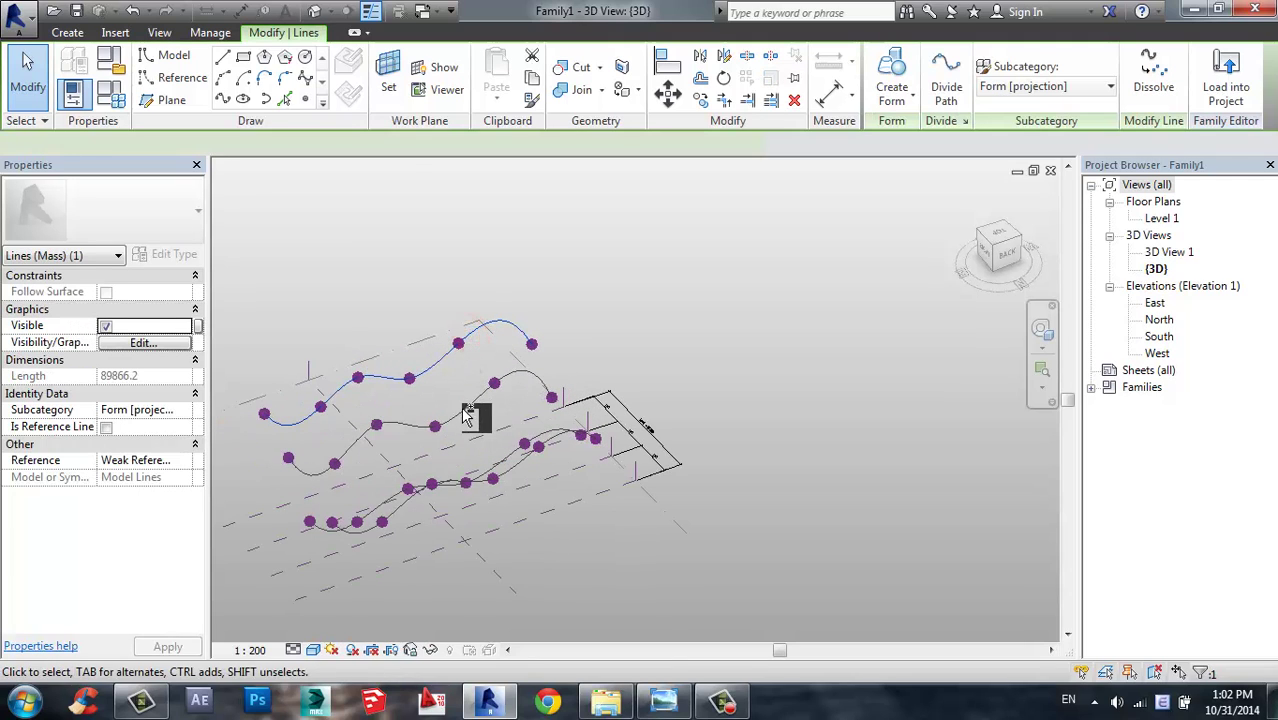
{"action": "left_click", "coordinate": [513, 457], "text": "ctrl"}
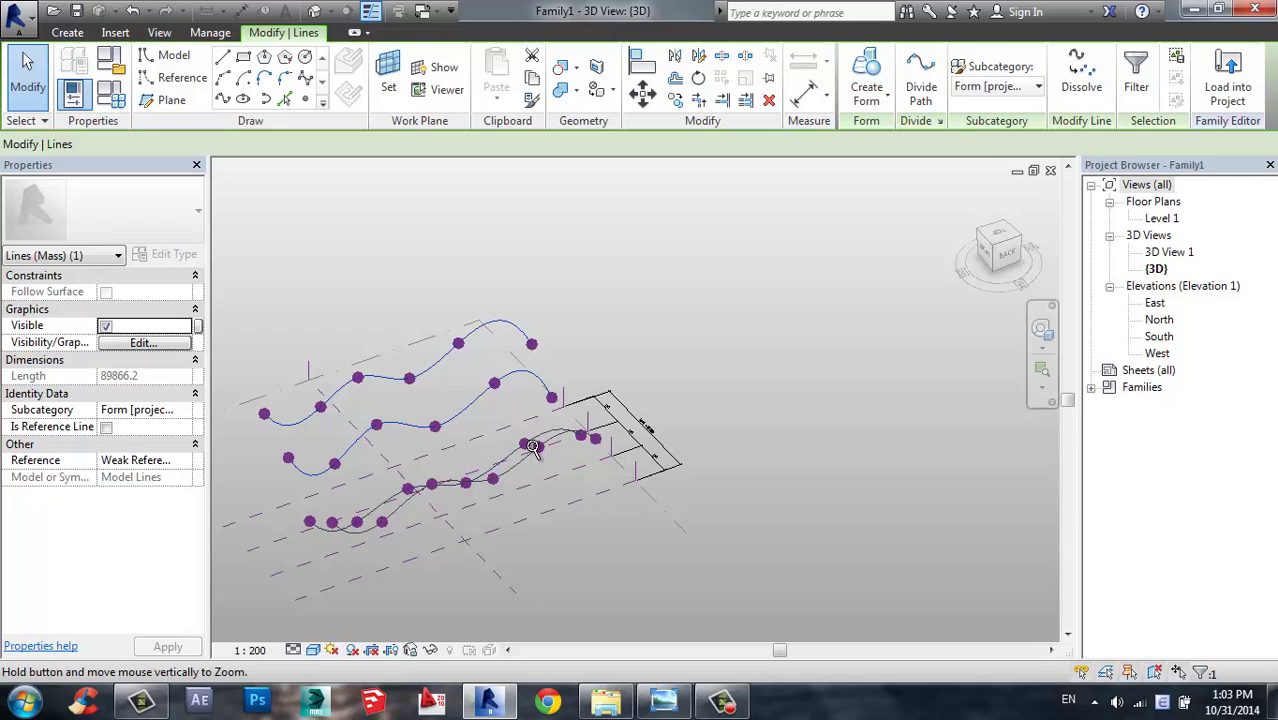
{"action": "middle_click_drag", "start_coordinate": [545, 460], "coordinate": [590, 485], "text": "shift"}
{"action": "scroll", "coordinate": [505, 428], "scroll_direction": "up", "scroll_amount": 3}
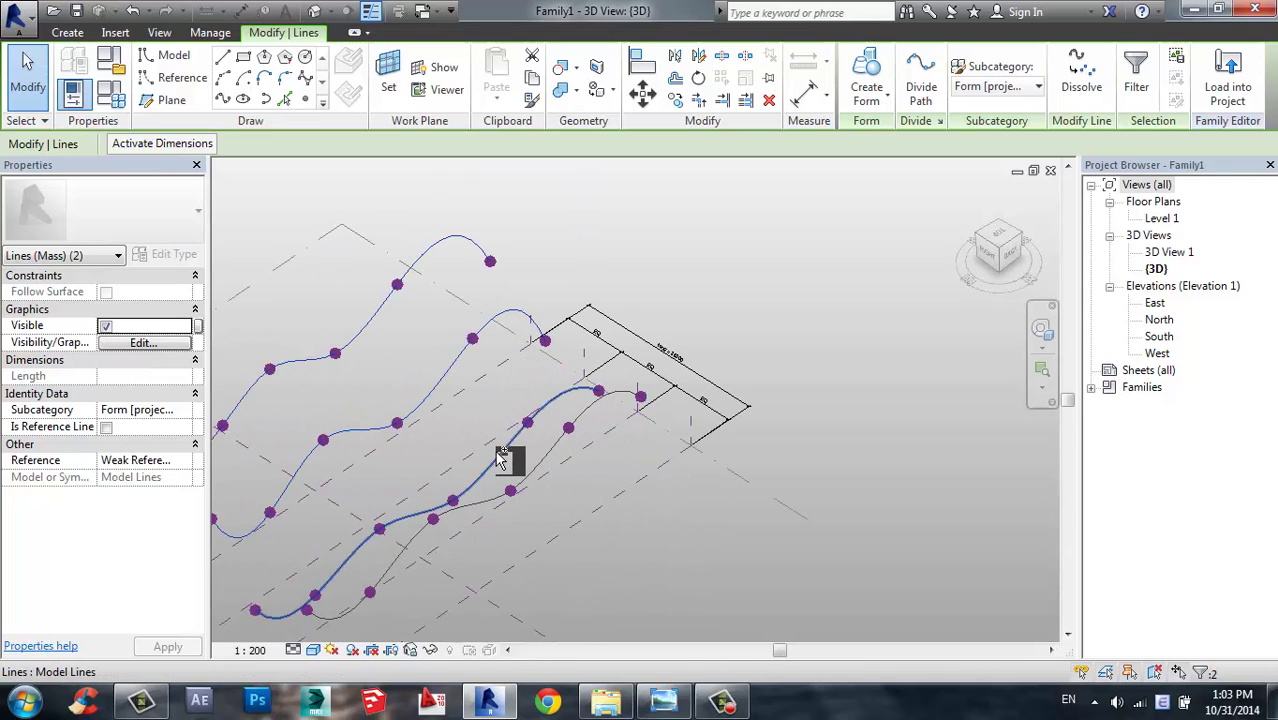
{"action": "left_click_drag", "start_coordinate": [541, 455], "coordinate": [554, 459]}
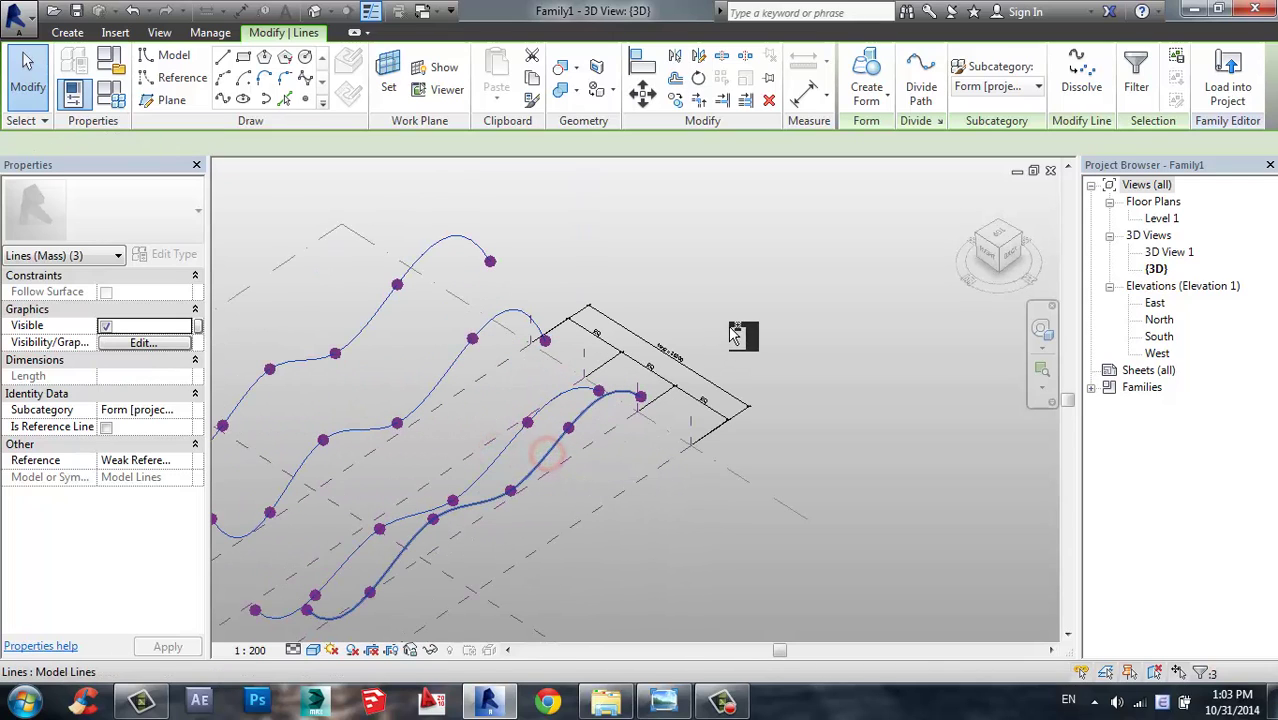
{"action": "scroll", "coordinate": [738, 328], "scroll_direction": "down", "scroll_amount": 1}
{"action": "middle_click_drag", "start_coordinate": [704, 480], "coordinate": [838, 141], "text": "shift"}
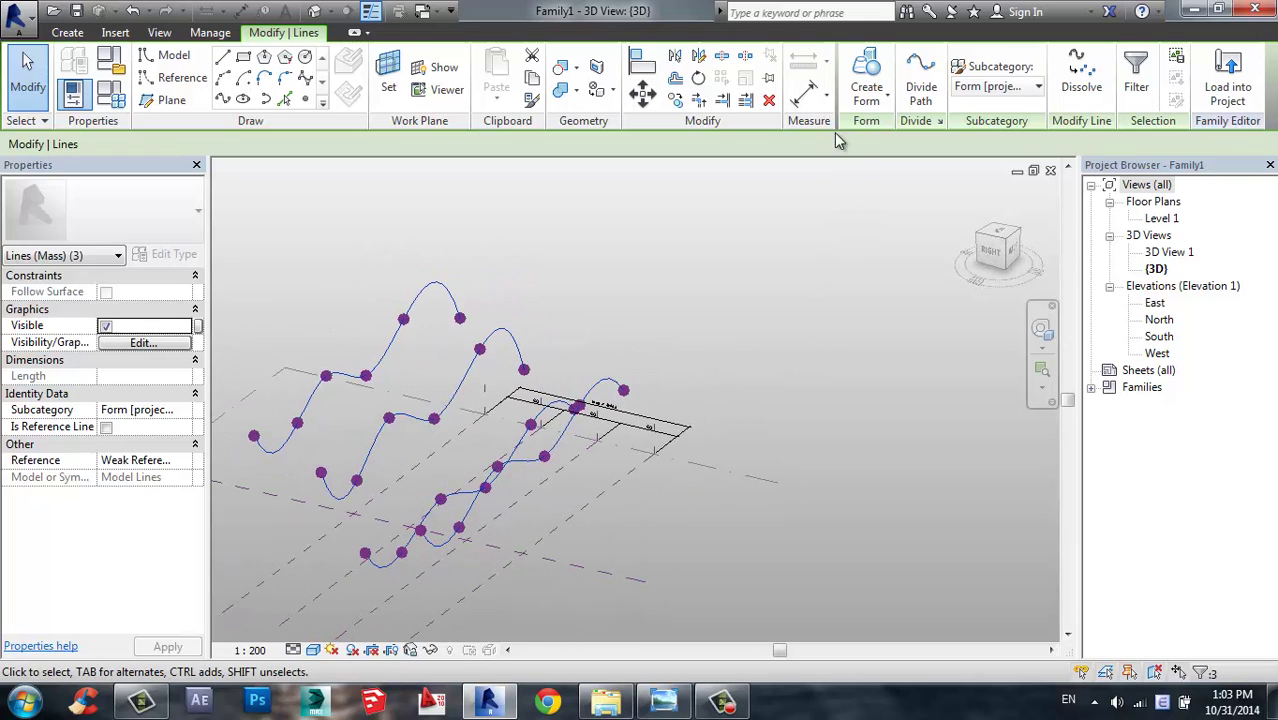
{"action": "left_click", "coordinate": [878, 78]}
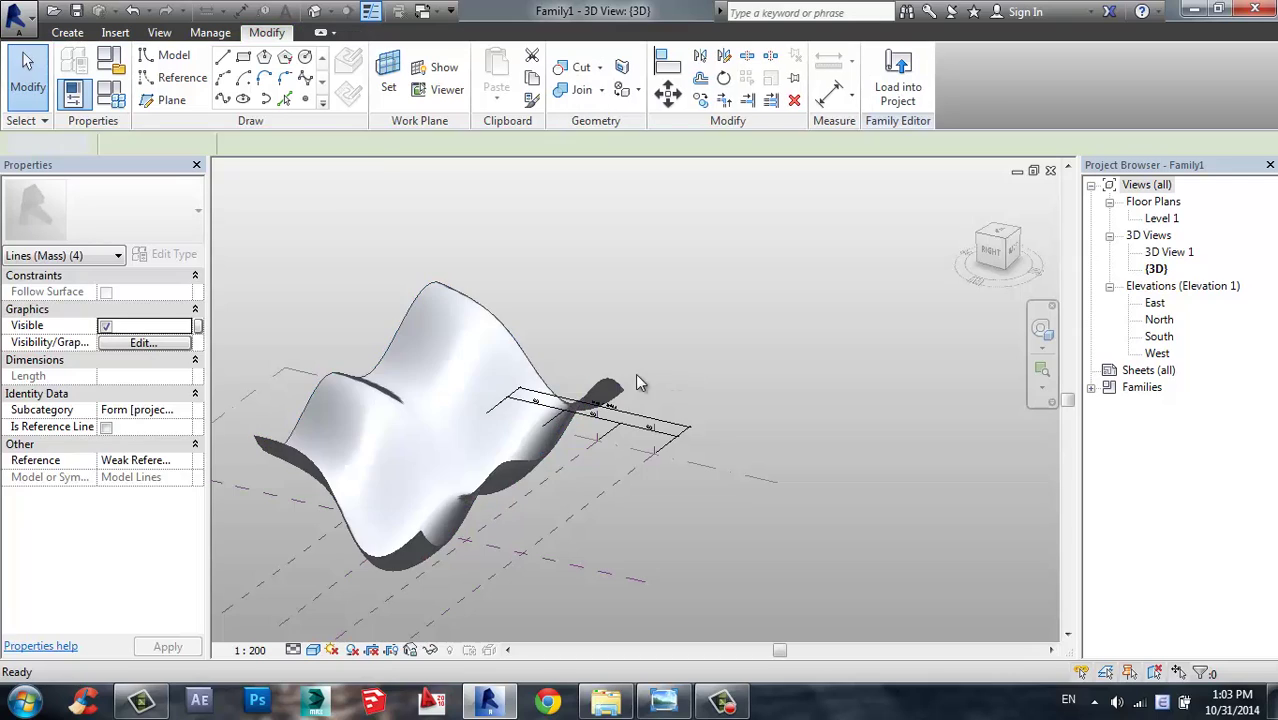
- Inspect the new wavy form from several sides and compare it with the reference image in Windows Photo Viewer
{"action": "middle_click_drag", "start_coordinate": [635, 374], "coordinate": [636, 390], "text": "shift"}
{"action": "scroll", "coordinate": [597, 452], "scroll_direction": "down", "scroll_amount": 2}
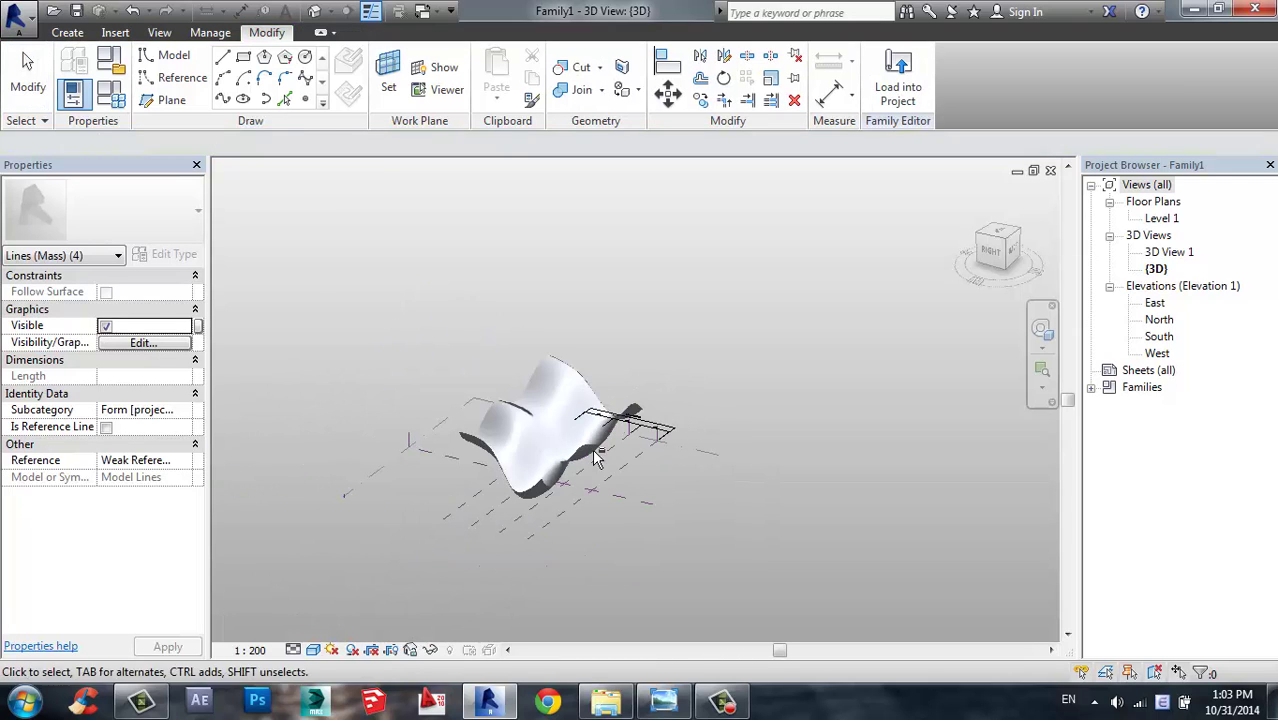
{"action": "scroll", "coordinate": [540, 460], "scroll_direction": "down", "scroll_amount": 1}
{"action": "middle_click_drag", "start_coordinate": [482, 438], "coordinate": [614, 364], "text": "shift"}
{"action": "middle_click_drag", "start_coordinate": [637, 451], "coordinate": [626, 619], "text": "shift"}
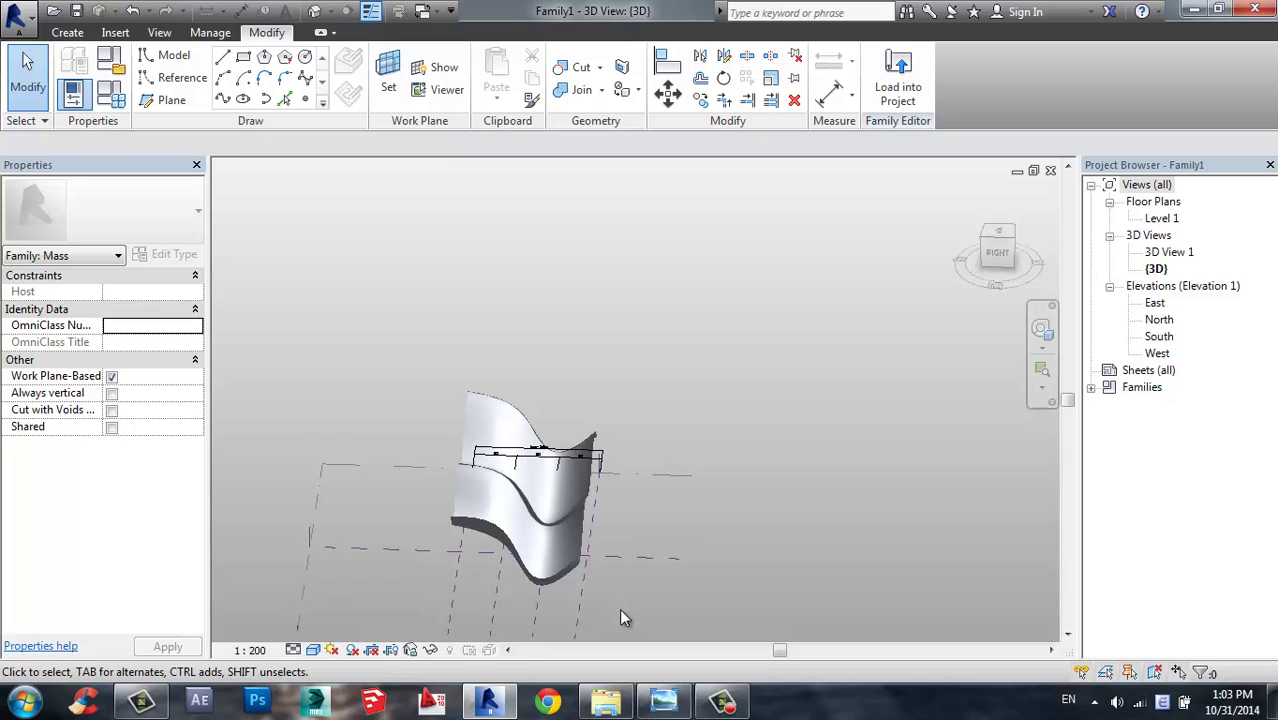
{"action": "left_click", "coordinate": [663, 700]}
{"action": "left_click", "coordinate": [604, 656]}
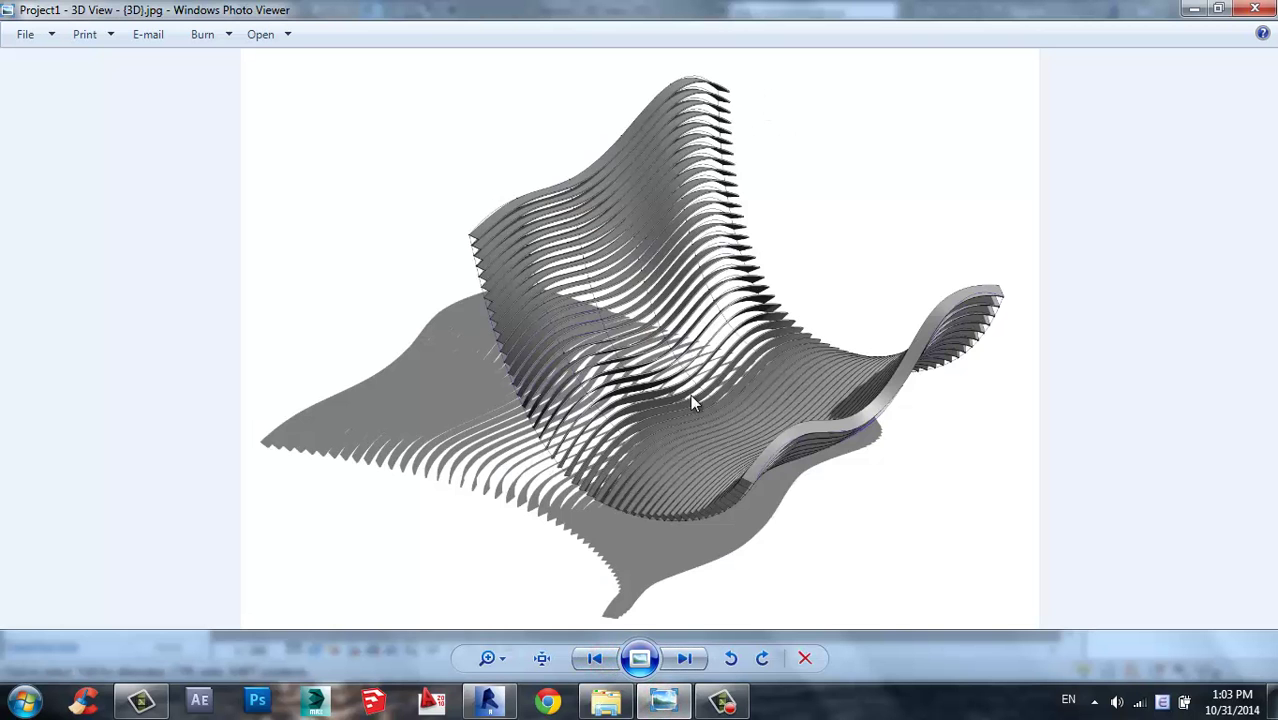
{"action": "left_click", "coordinate": [489, 700]}
{"action": "middle_click_drag", "start_coordinate": [476, 465], "coordinate": [513, 328], "text": "shift"}
- Save the mass family as Family1 in the tut 12 folder on the desktop, keeping the default file save options
{"action": "key", "text": "ctrl+s"}
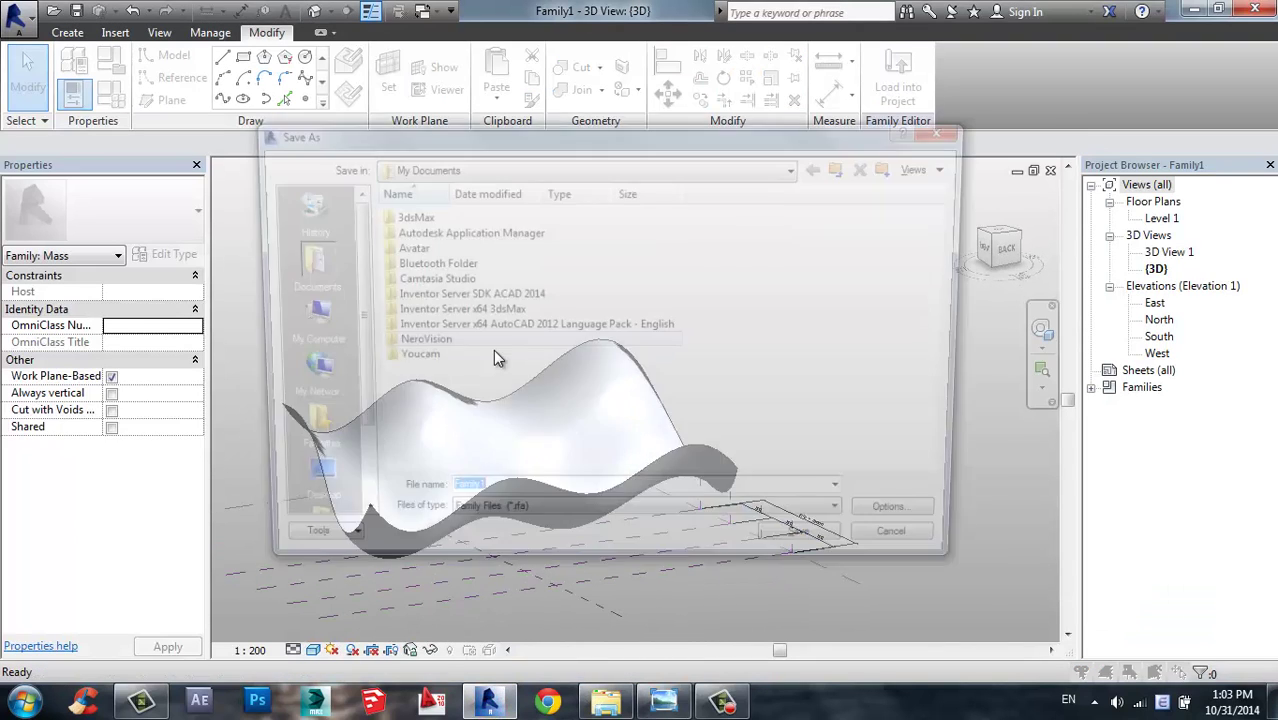
{"action": "left_click", "coordinate": [303, 482]}
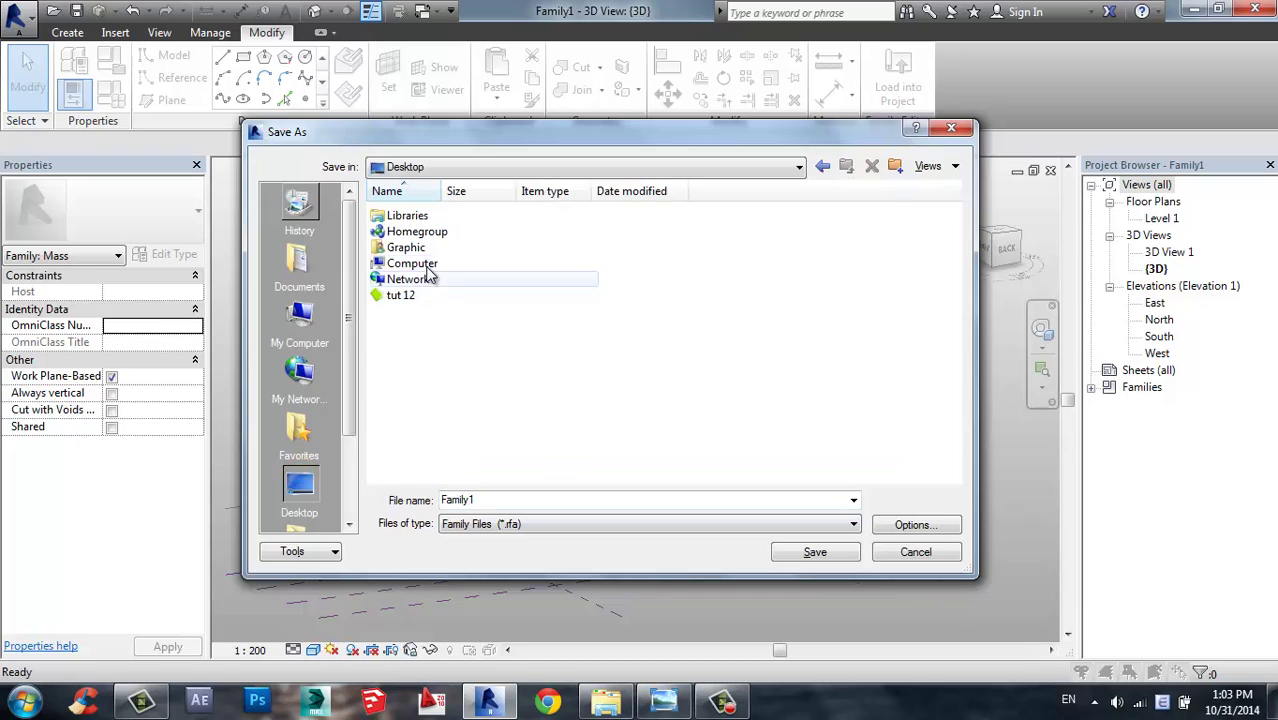
{"action": "double_click", "coordinate": [407, 297]}
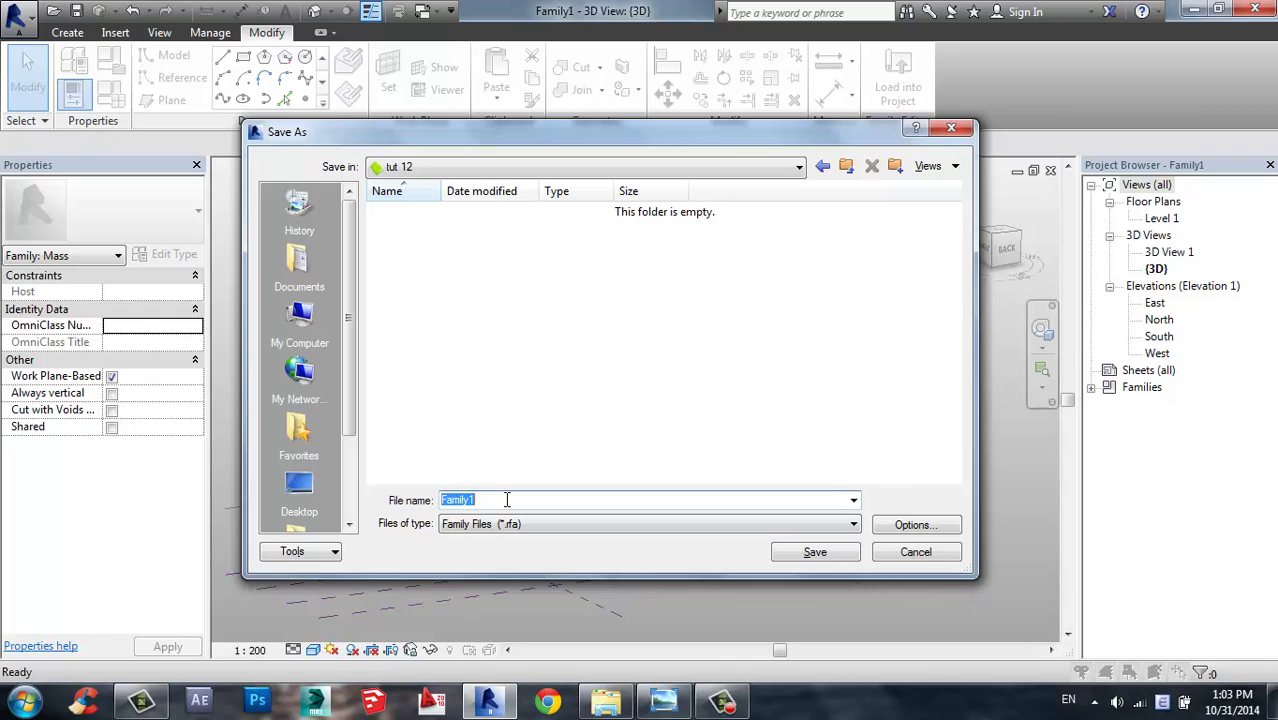
{"action": "left_click", "coordinate": [912, 525]}
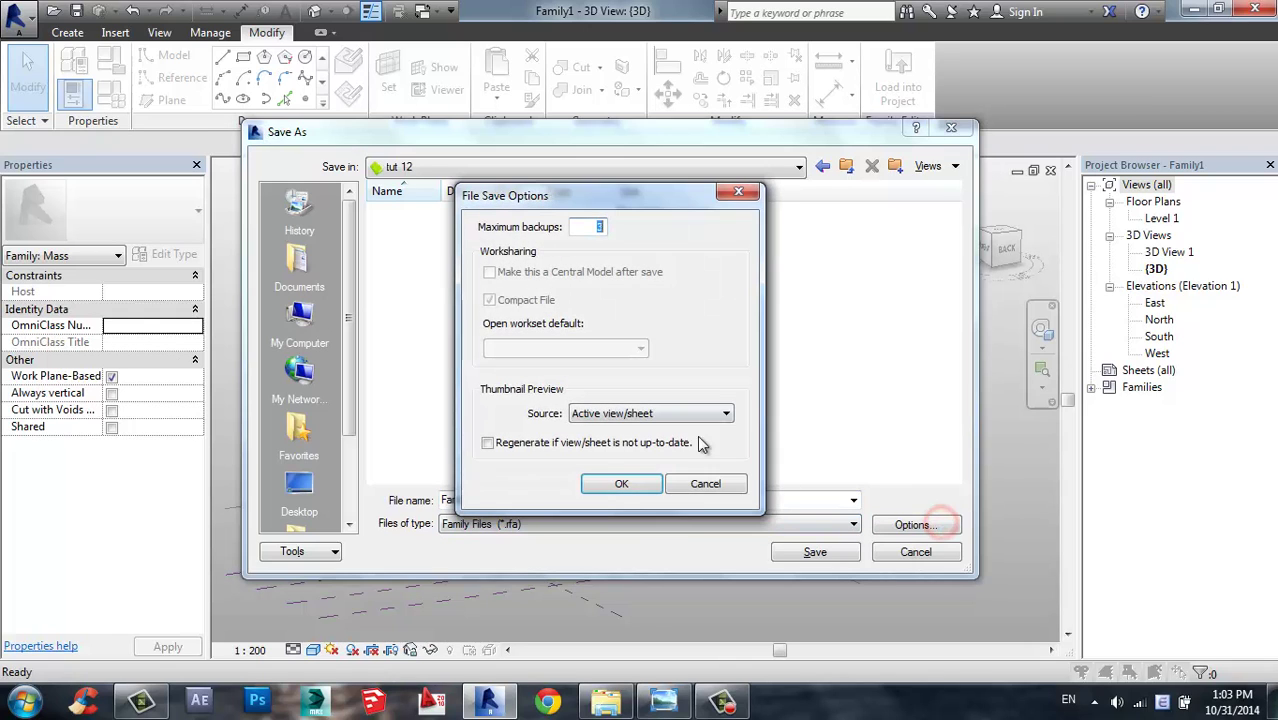
{"action": "left_click", "coordinate": [621, 484]}
{"action": "left_click", "coordinate": [813, 554]}
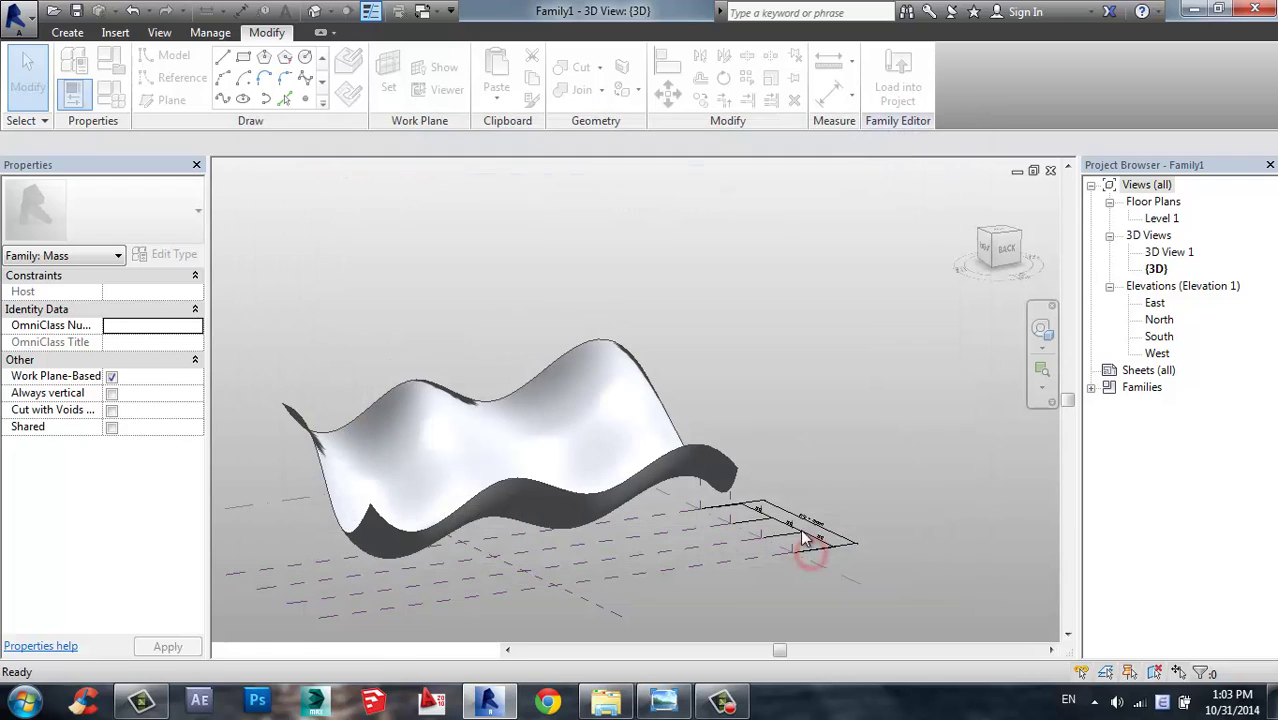
- Select the wavy form and divide its surface into a UV grid
{"action": "middle_click_drag", "start_coordinate": [779, 419], "coordinate": [470, 430], "text": "shift"}
{"action": "scroll", "coordinate": [455, 436], "scroll_direction": "up", "scroll_amount": 3}
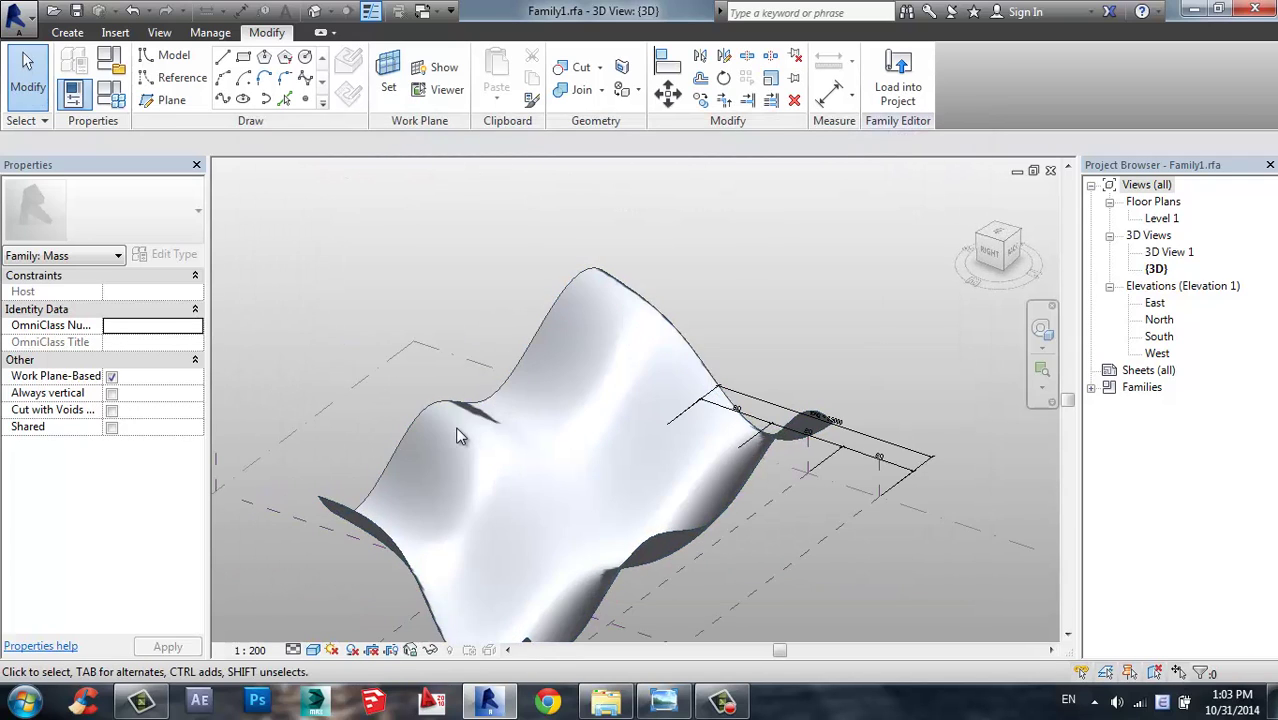
{"action": "left_click", "coordinate": [447, 402]}
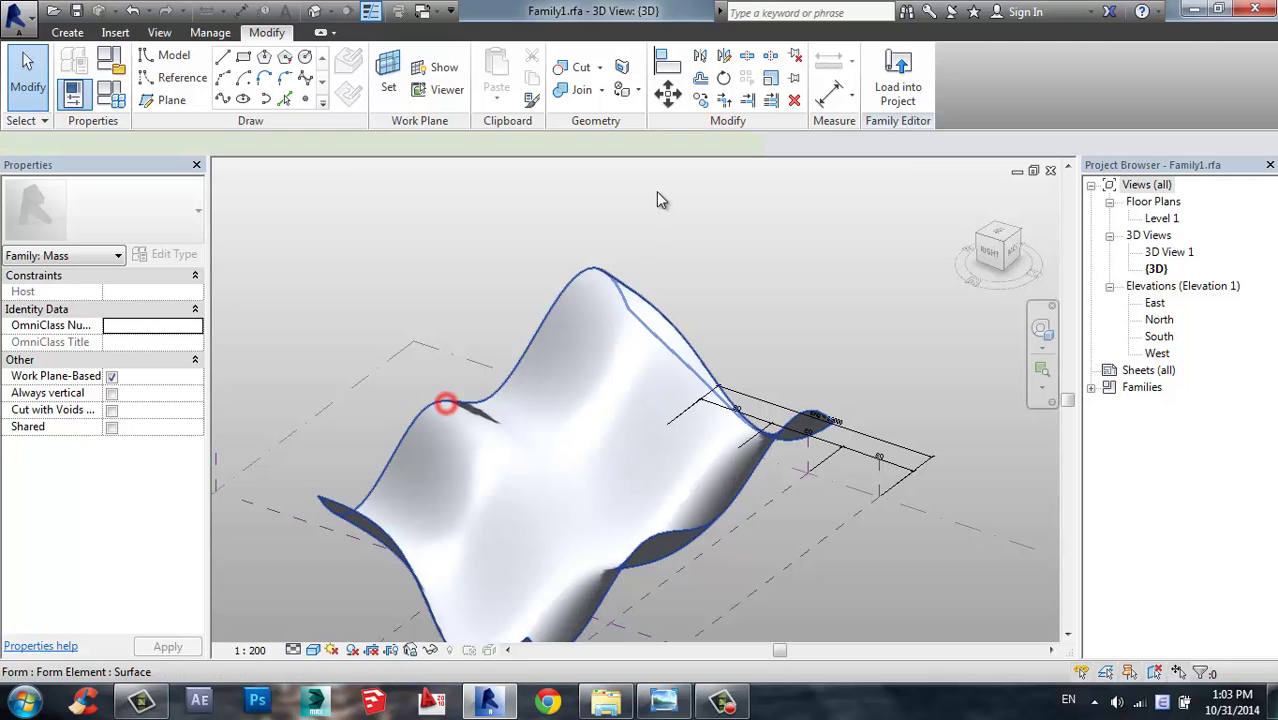
{"action": "scroll", "coordinate": [610, 252], "scroll_direction": "down", "scroll_amount": 2}
{"action": "middle_click_drag", "start_coordinate": [610, 252], "coordinate": [790, 297], "text": "shift"}
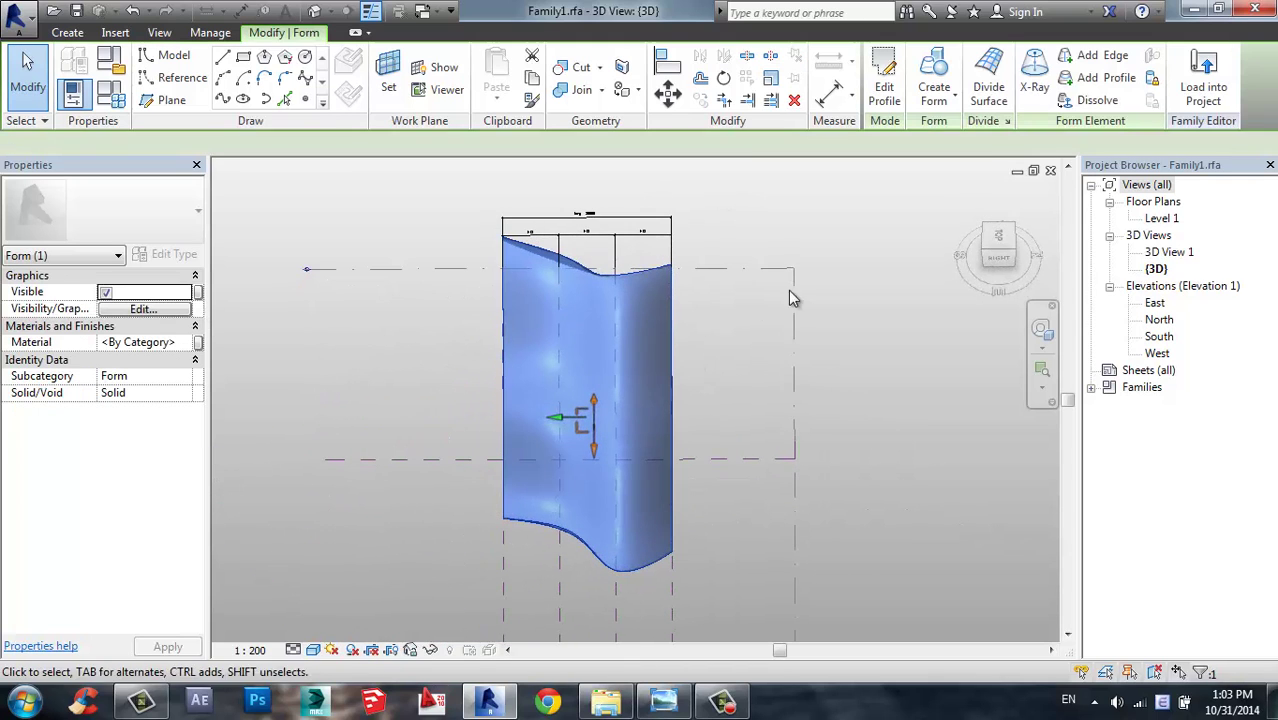
{"action": "left_click", "coordinate": [998, 63]}
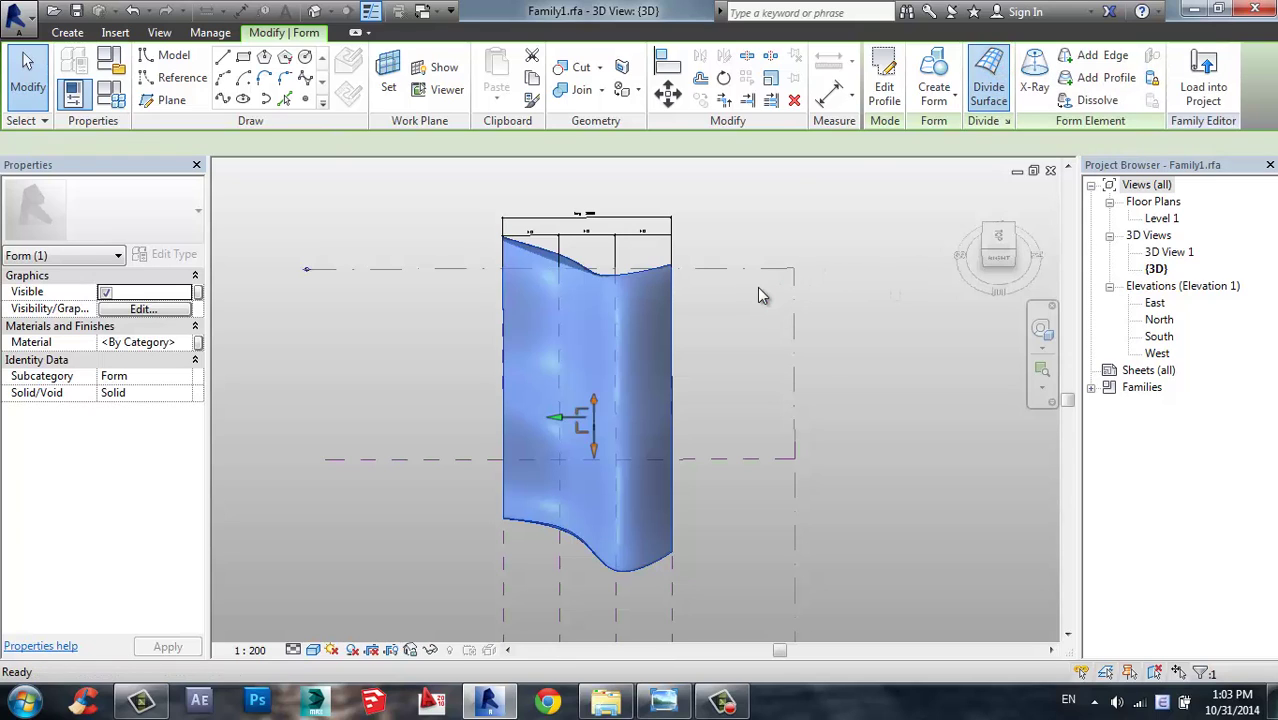
{"action": "middle_click_drag", "start_coordinate": [756, 294], "coordinate": [837, 197], "text": "shift"}
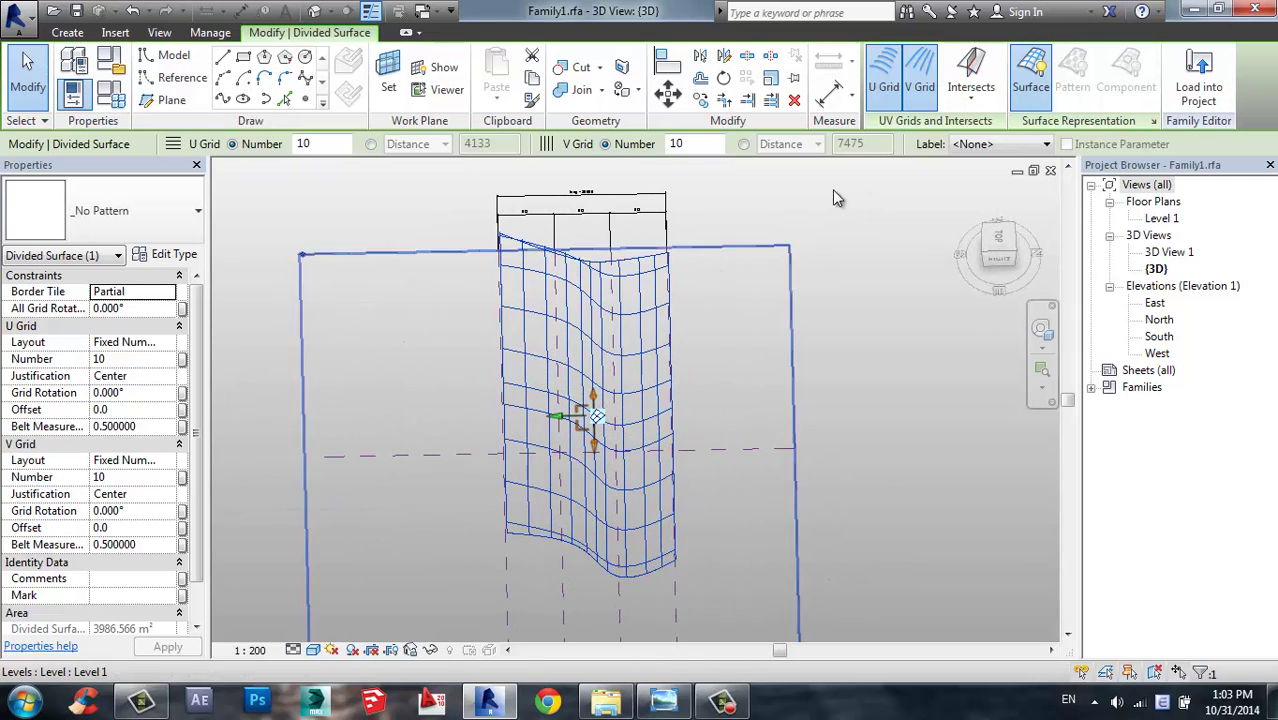
- Switch the divided surface's V grid off and back on to tell the two grid directions apart
{"action": "left_click", "coordinate": [920, 88]}
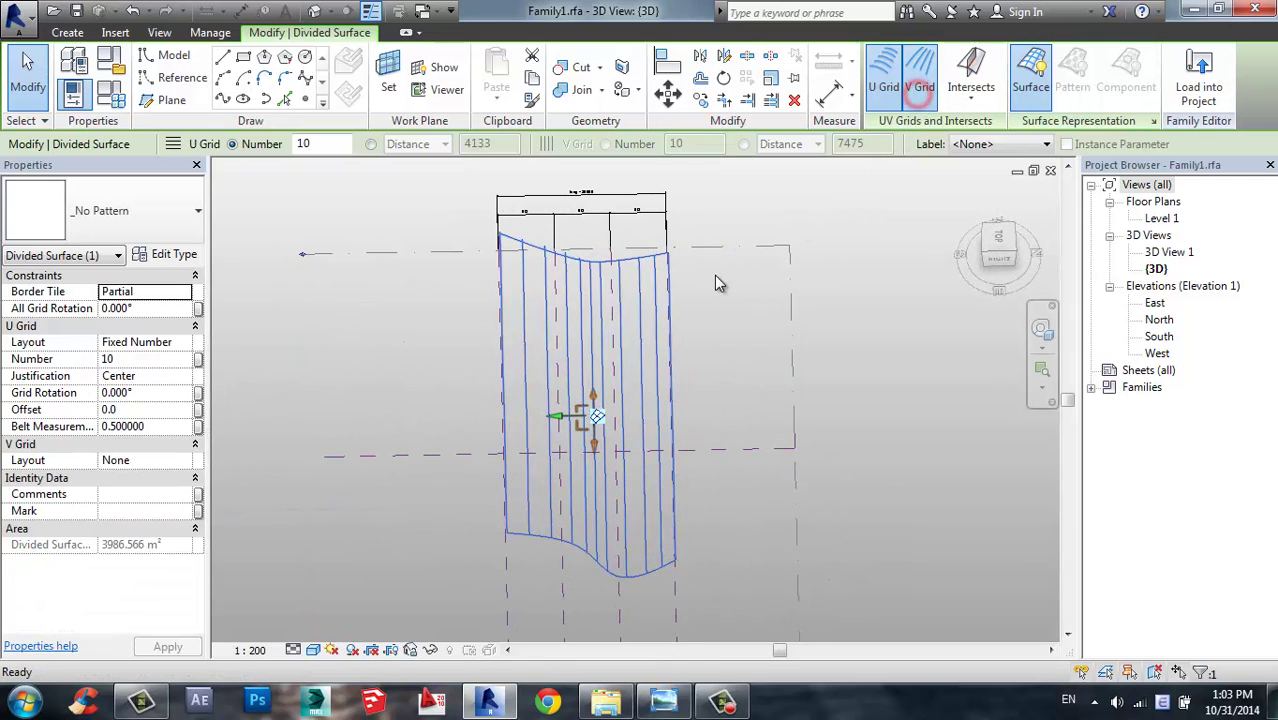
{"action": "middle_click_drag", "start_coordinate": [790, 292], "coordinate": [952, 94], "text": "shift"}
{"action": "left_click", "coordinate": [920, 90]}
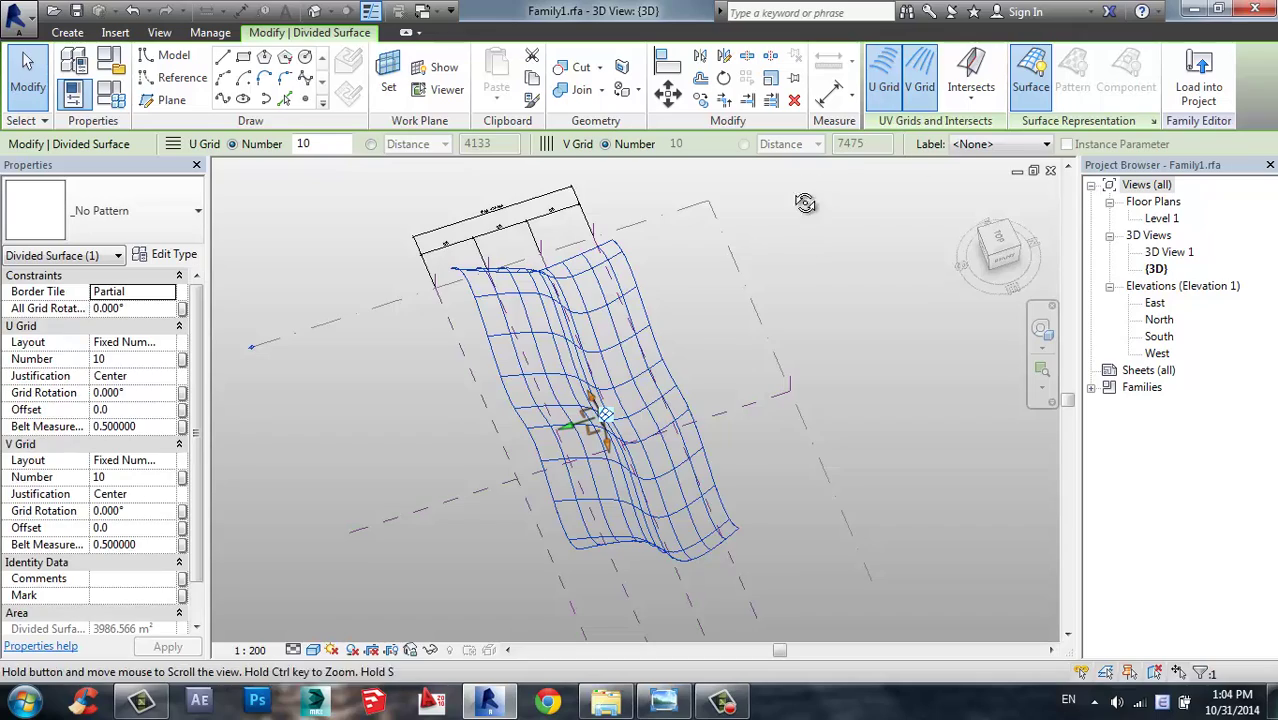
- Set the divided surface's U grid number to 30 and its V grid number to 6
{"action": "middle_click_drag", "start_coordinate": [807, 203], "coordinate": [440, 335], "text": "shift"}
{"action": "scroll", "coordinate": [435, 414], "scroll_direction": "up", "scroll_amount": 3}
{"action": "scroll", "coordinate": [440, 384], "scroll_direction": "up", "scroll_amount": 1}
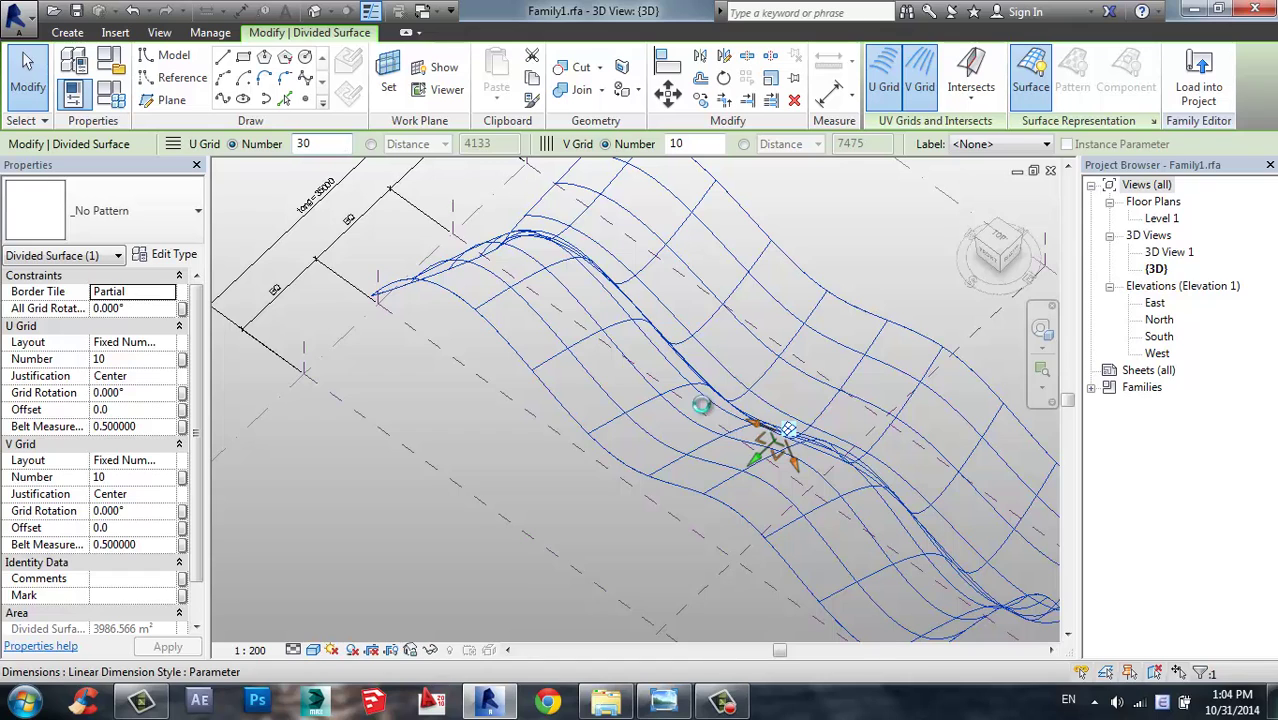
{"action": "middle_click_drag", "start_coordinate": [681, 240], "coordinate": [639, 257]}
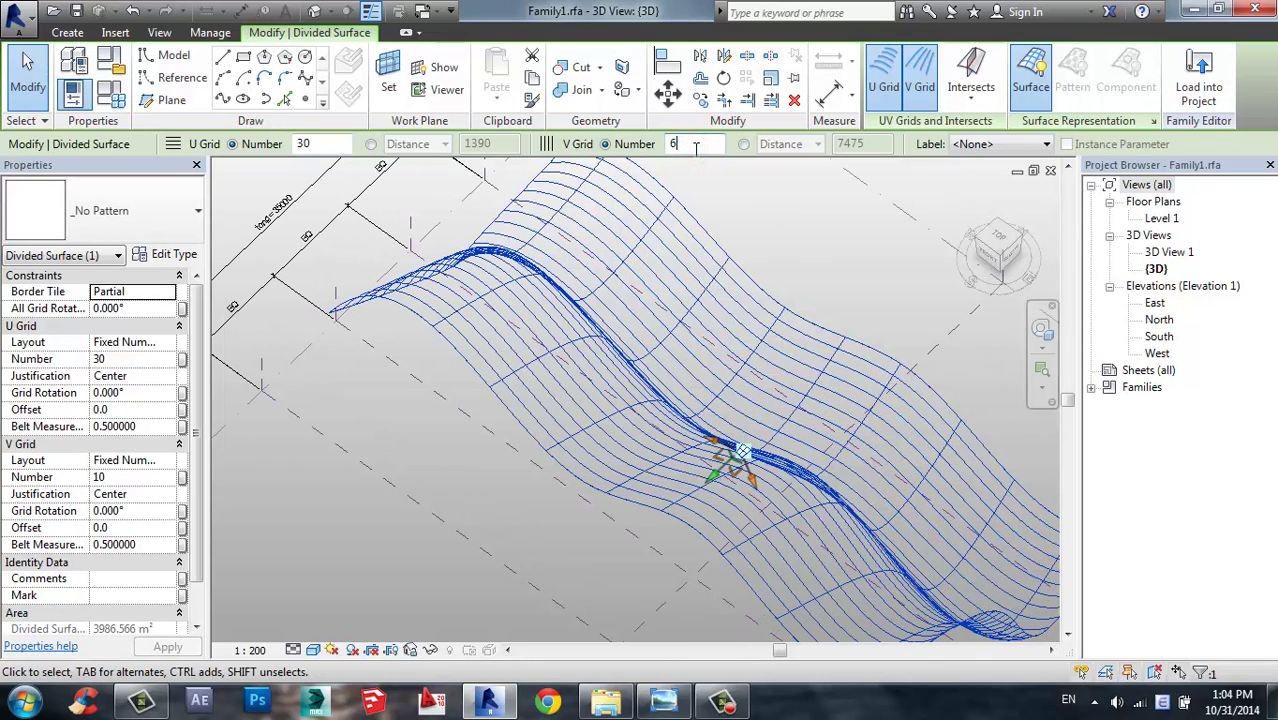
{"action": "key", "text": "Return"}
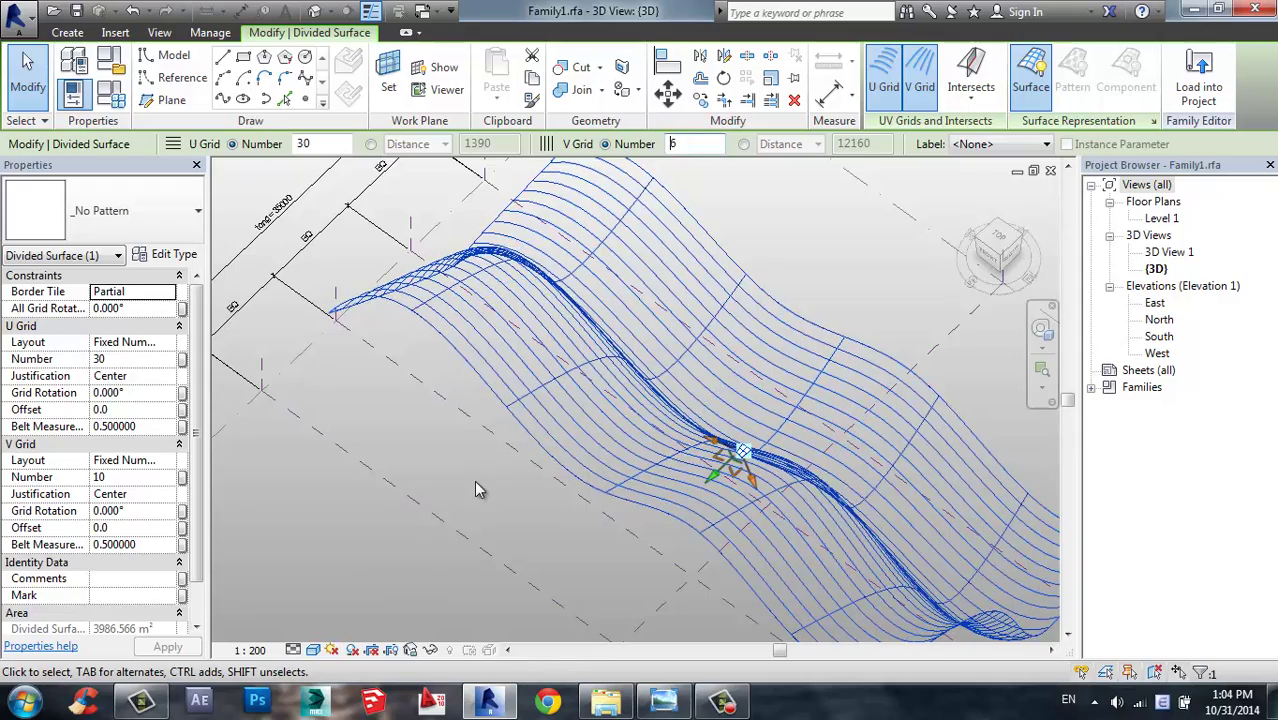
- Reduce the divided surface's U grid number to 25
{"action": "middle_click_drag", "start_coordinate": [474, 481], "coordinate": [742, 384], "text": "shift"}
{"action": "scroll", "coordinate": [343, 482], "scroll_direction": "down", "scroll_amount": 2}
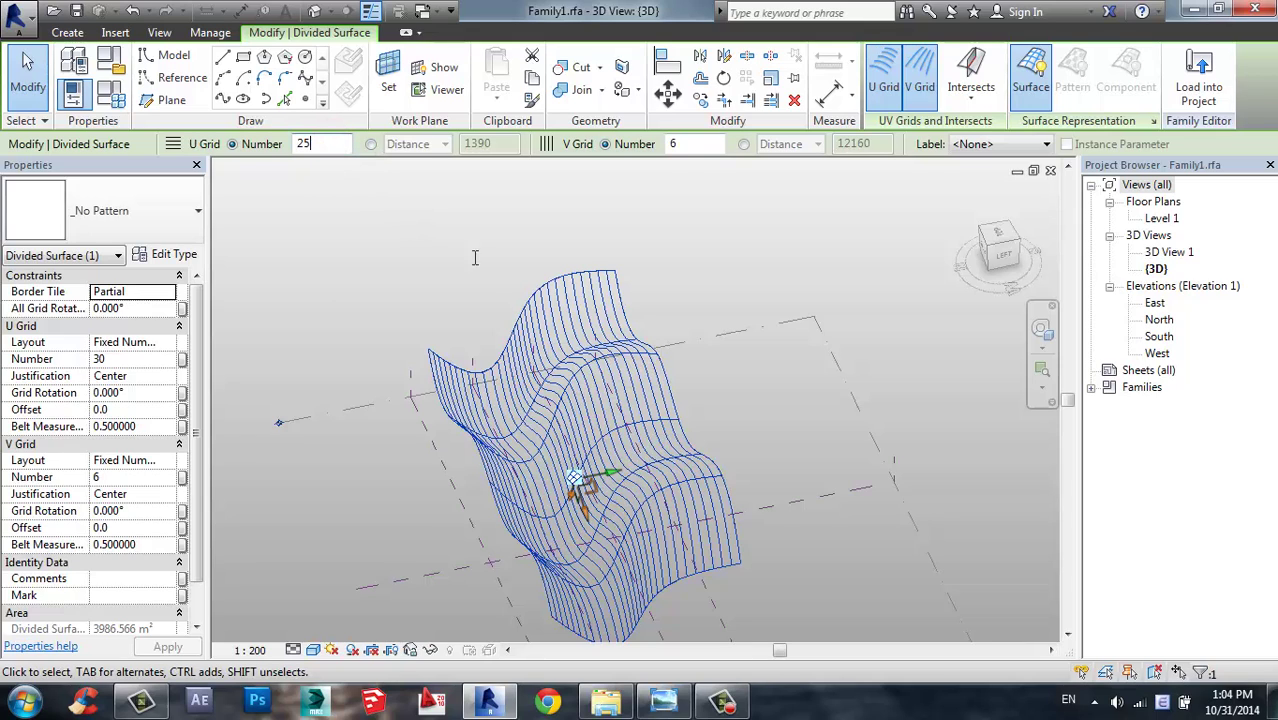
{"action": "key", "text": "Return"}
- Enable the display of nodes in the divided surface's representation settings, keeping the UV grids and intersect lines on
{"action": "middle_click_drag", "start_coordinate": [739, 440], "coordinate": [240, 475], "text": "shift"}
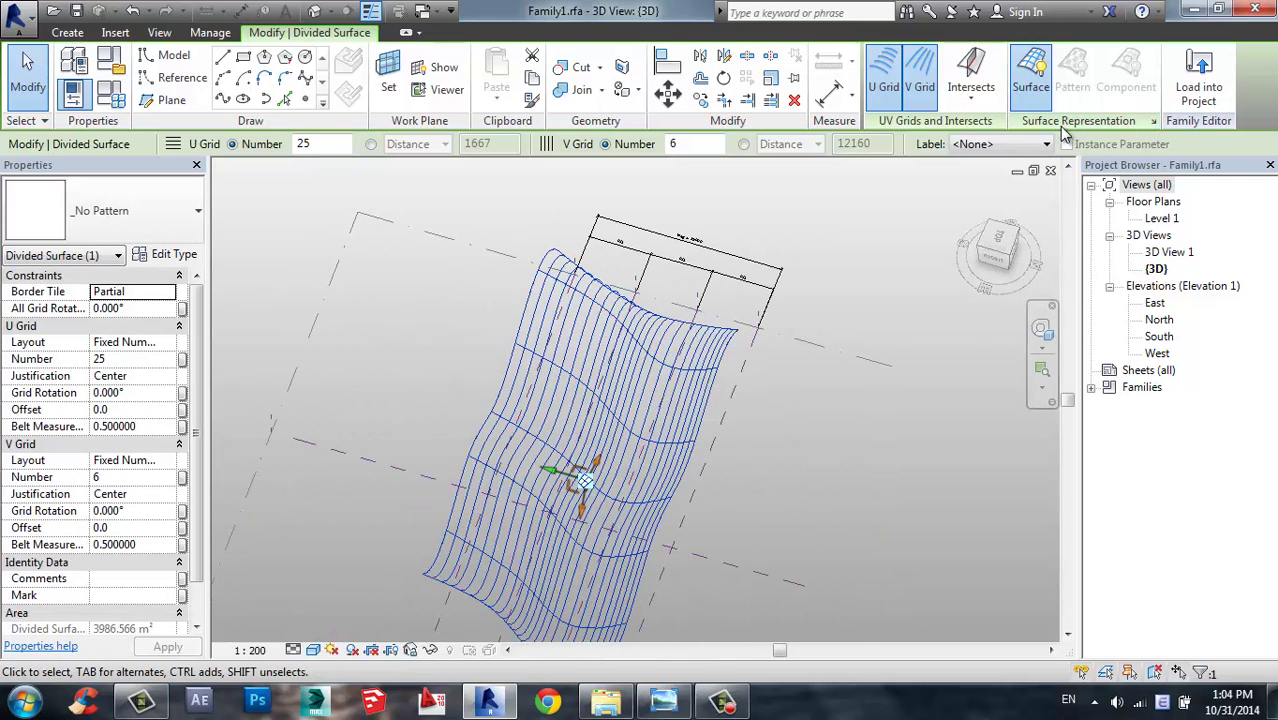
{"action": "left_click", "coordinate": [1153, 121]}
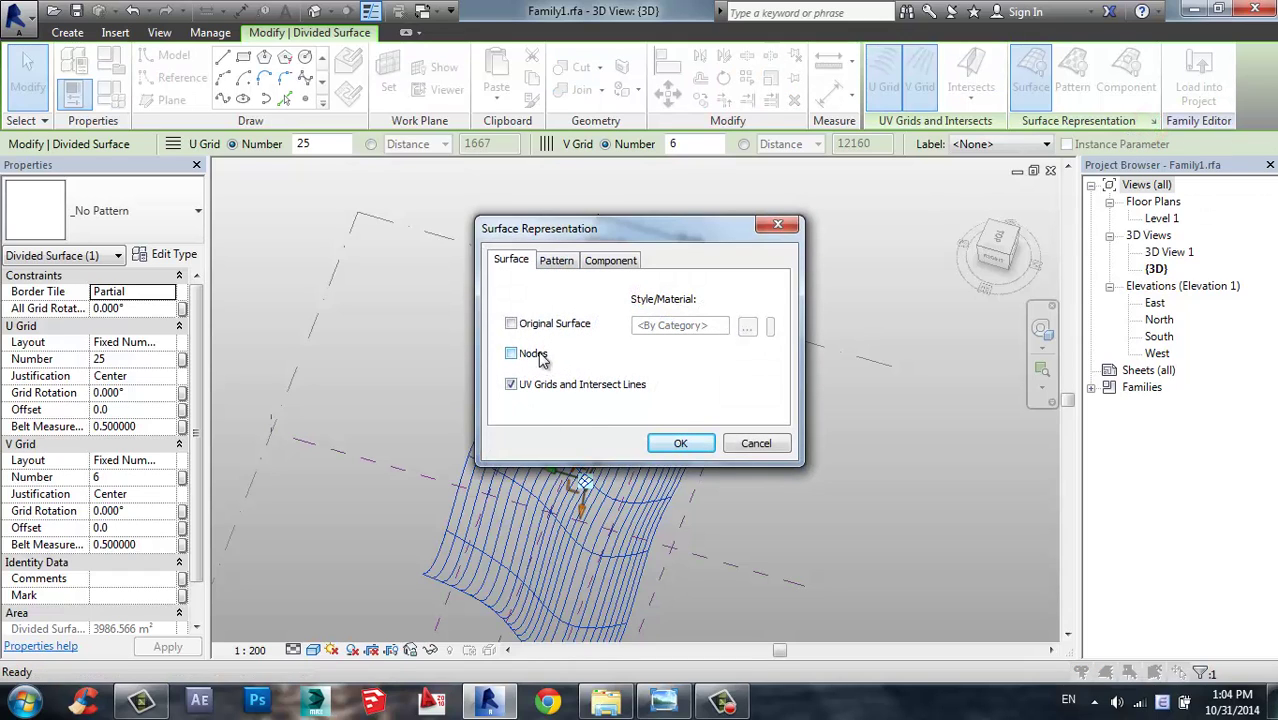
{"action": "left_click", "coordinate": [680, 443]}
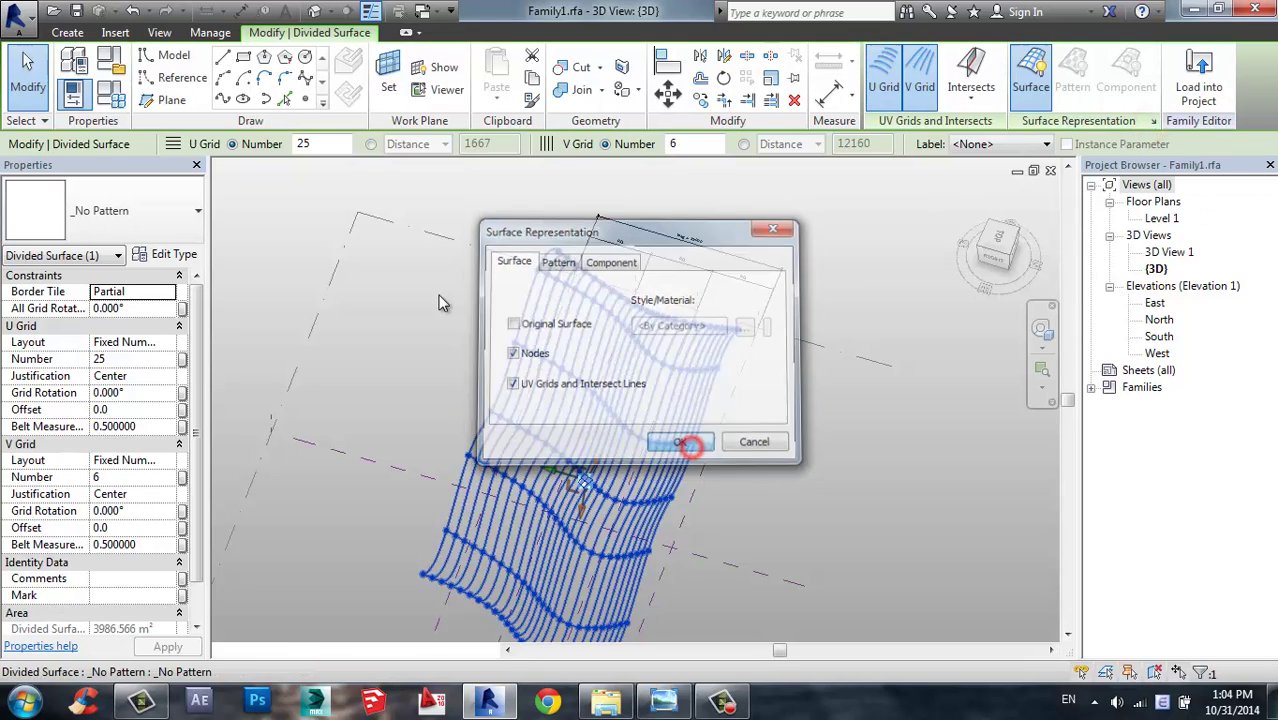
- Deselect the divided surface and examine how its nodes line up along the grid from above and from the sides
{"action": "scroll", "coordinate": [586, 308], "scroll_direction": "up", "scroll_amount": 5}
{"action": "middle_click_drag", "start_coordinate": [586, 308], "coordinate": [508, 365], "text": "shift"}
{"action": "scroll", "coordinate": [508, 365], "scroll_direction": "down", "scroll_amount": 5}
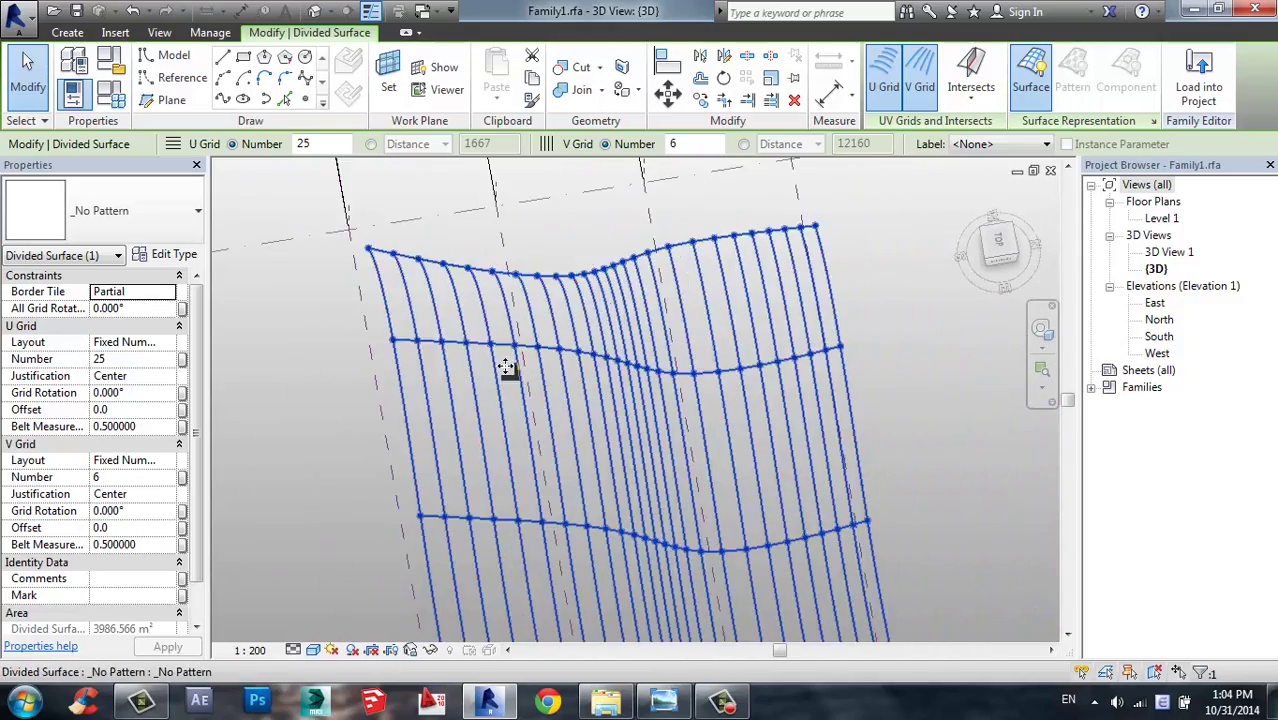
{"action": "mouse_move", "coordinate": [411, 442]}
{"action": "middle_mouse_down", "text": "shift"}
{"action": "mouse_move", "coordinate": [499, 328]}
{"action": "mouse_move", "coordinate": [559, 318]}
{"action": "mouse_move", "coordinate": [790, 483]}
{"action": "mouse_move", "coordinate": [613, 553]}
{"action": "mouse_move", "coordinate": [580, 450]}
{"action": "mouse_move", "coordinate": [615, 340]}
{"action": "middle_mouse_up", "text": "shift"}
{"action": "left_click", "coordinate": [615, 337]}
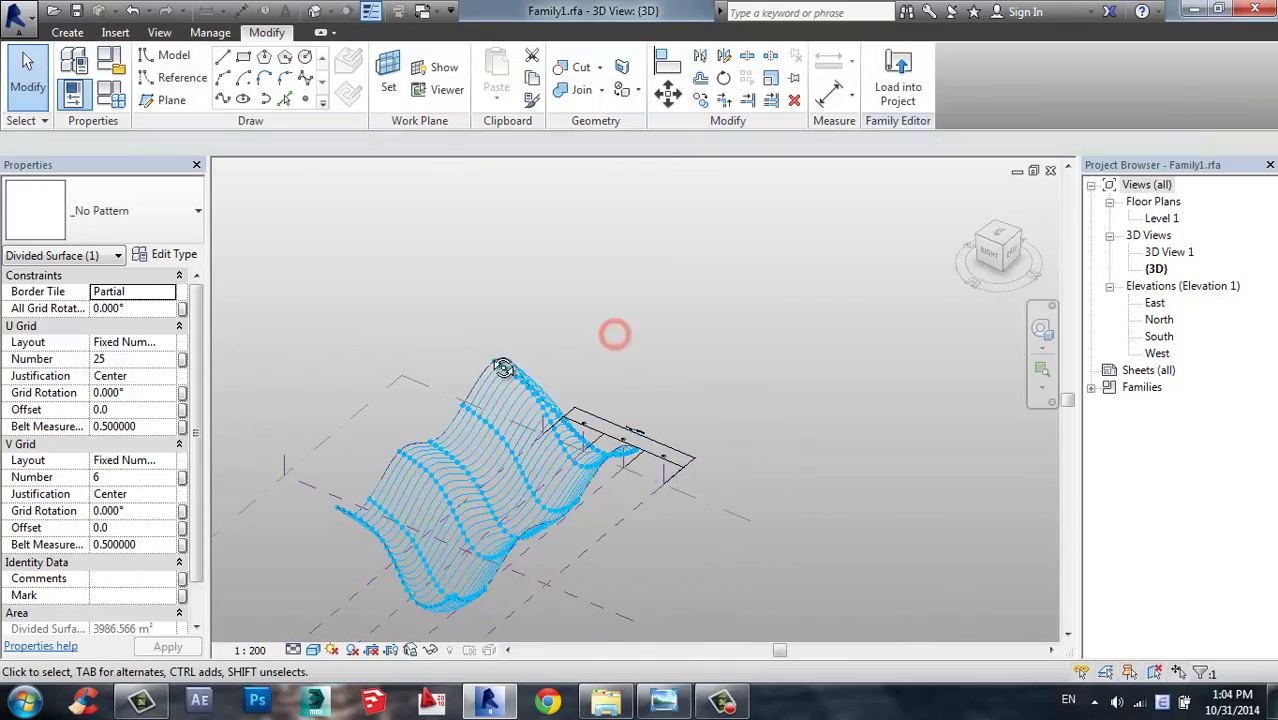
{"action": "middle_click_drag", "start_coordinate": [505, 365], "coordinate": [499, 562], "text": "shift"}
{"action": "scroll", "coordinate": [541, 308], "scroll_direction": "up", "scroll_amount": 3}
{"action": "middle_click_drag", "start_coordinate": [479, 273], "coordinate": [536, 238]}
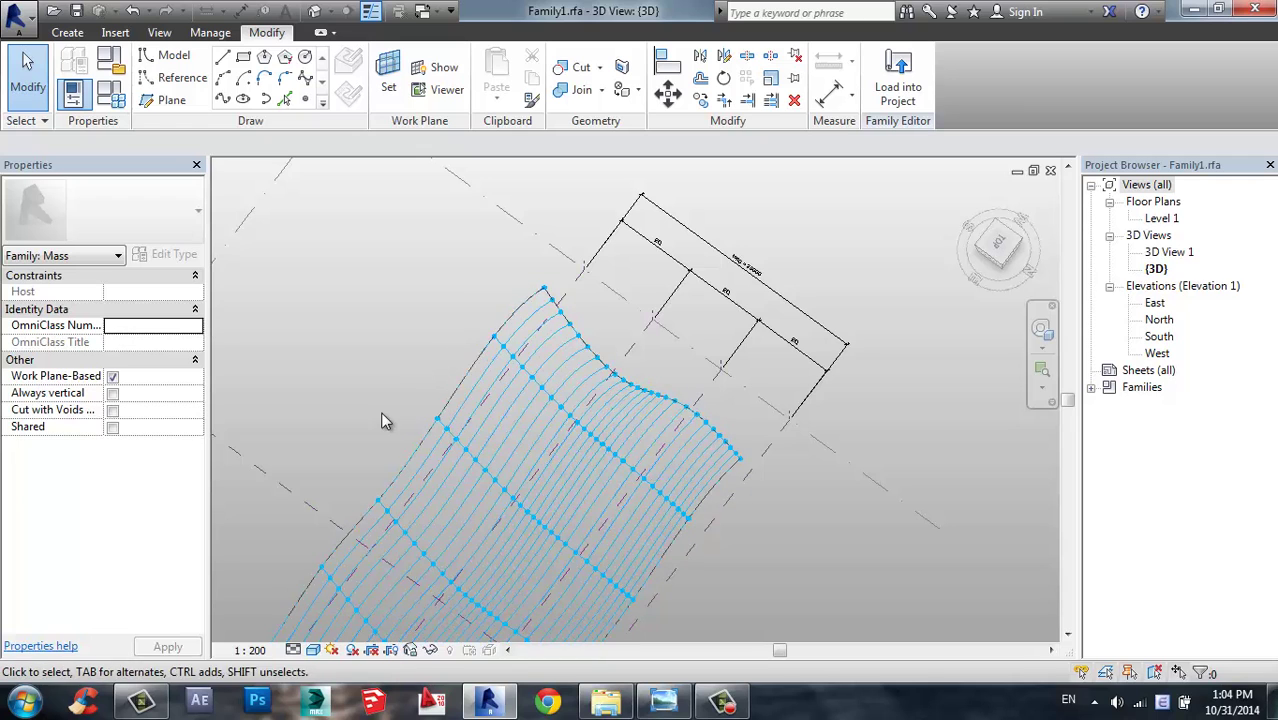
{"action": "middle_click_drag", "start_coordinate": [420, 410], "coordinate": [519, 296]}
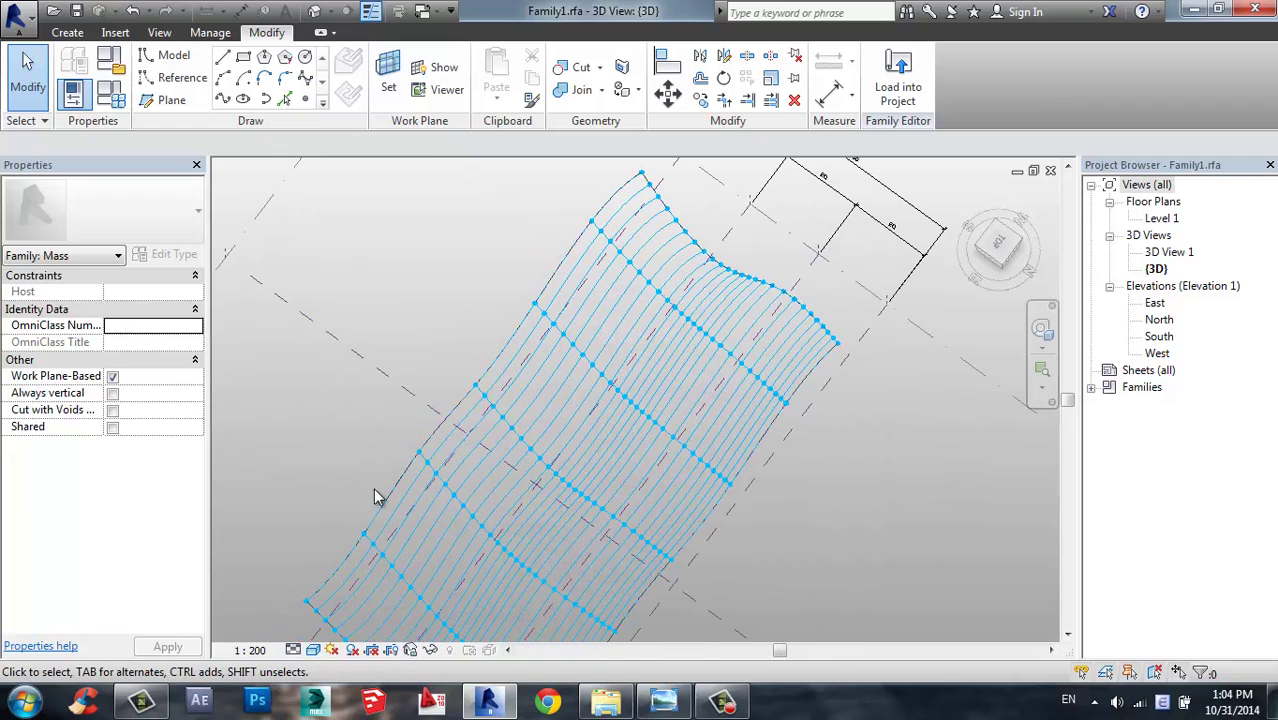
{"action": "mouse_move", "coordinate": [334, 545]}
{"action": "middle_mouse_down", "text": "shift"}
{"action": "mouse_move", "coordinate": [502, 451]}
{"action": "mouse_move", "coordinate": [736, 280]}
{"action": "mouse_move", "coordinate": [626, 487]}
{"action": "mouse_move", "coordinate": [754, 424]}
{"action": "middle_mouse_up", "text": "shift"}
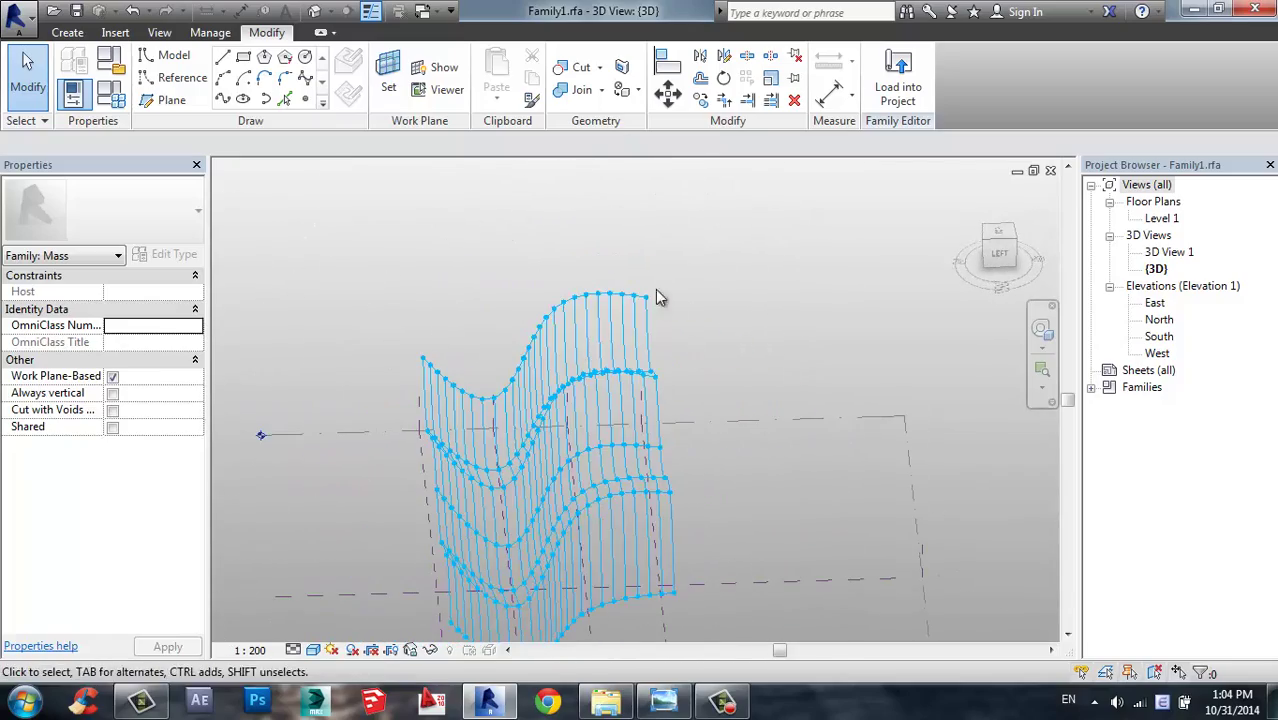
{"action": "mouse_move", "coordinate": [679, 502]}
{"action": "middle_mouse_down", "text": "shift"}
{"action": "mouse_move", "coordinate": [291, 531]}
{"action": "mouse_move", "coordinate": [375, 423]}
{"action": "mouse_move", "coordinate": [391, 500]}
{"action": "mouse_move", "coordinate": [430, 388]}
{"action": "mouse_move", "coordinate": [403, 390]}
{"action": "mouse_move", "coordinate": [432, 320]}
{"action": "middle_mouse_up", "text": "shift"}
{"action": "middle_click_drag", "start_coordinate": [421, 455], "coordinate": [670, 355], "text": "shift"}
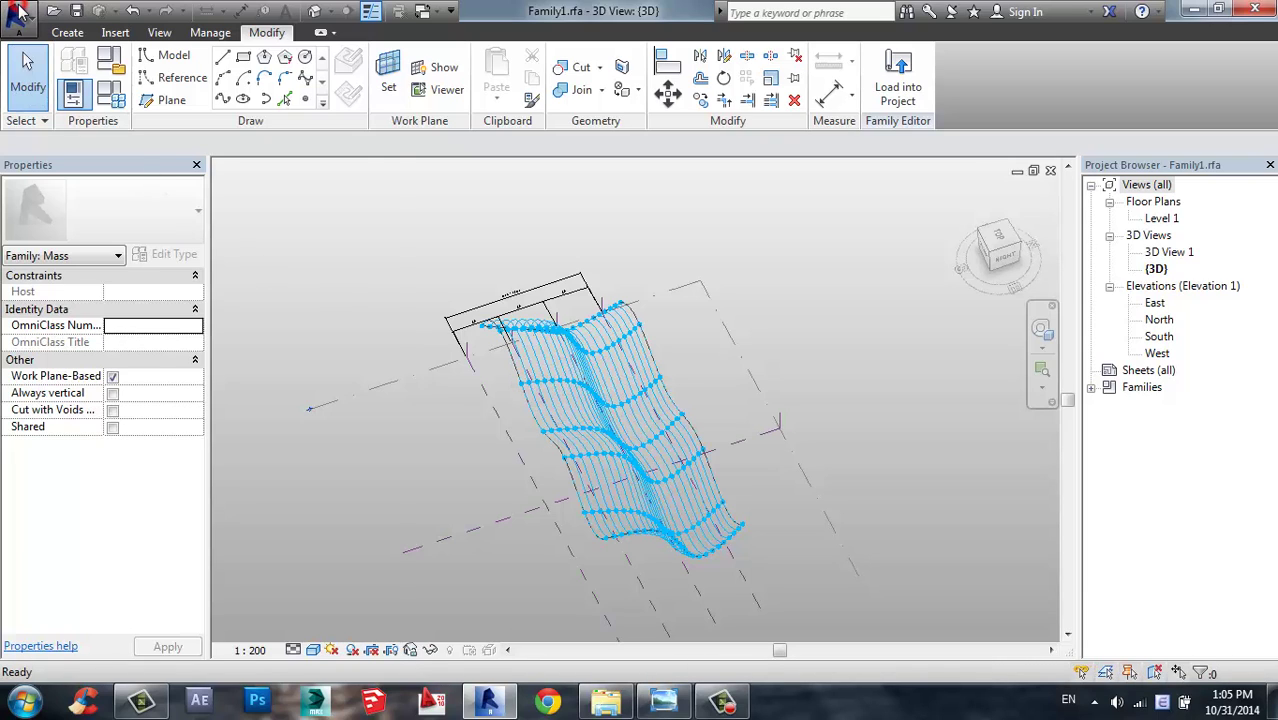
- Create a new family from the Metric Generic Model Adaptive.rft template
{"action": "left_click", "coordinate": [21, 12]}
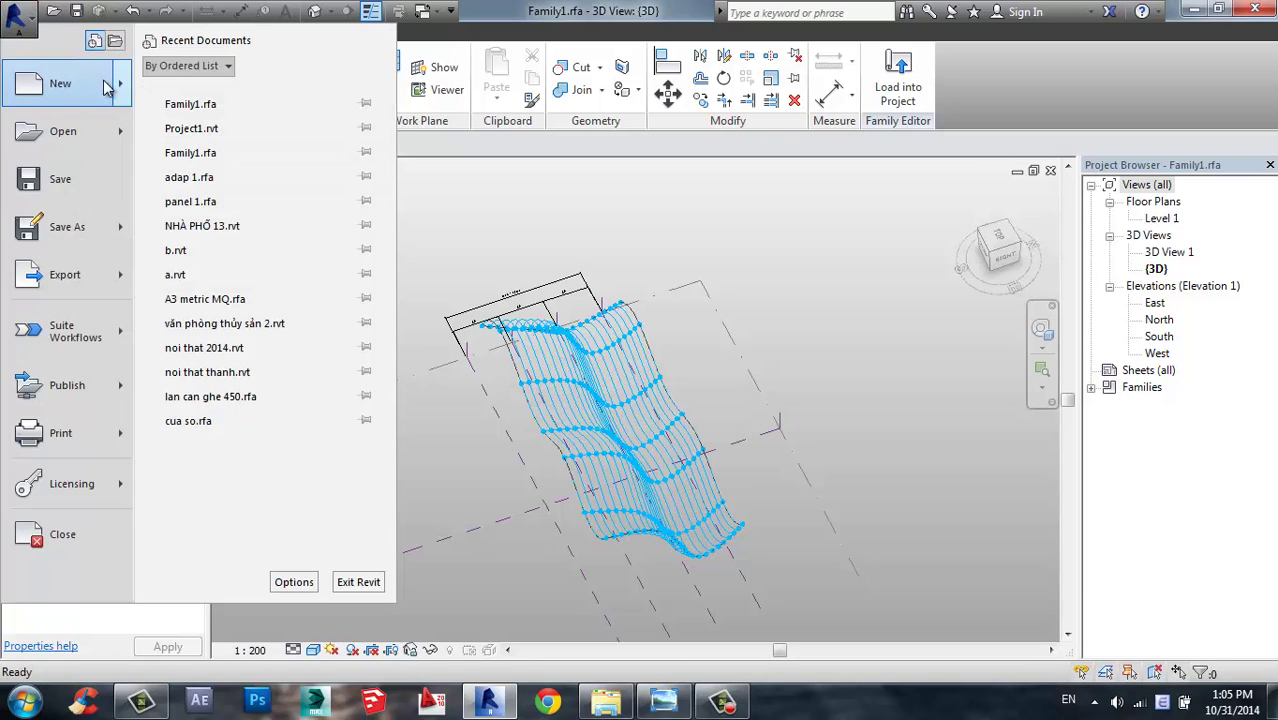
{"action": "mouse_move", "coordinate": [122, 88]}
{"action": "left_click", "coordinate": [218, 132]}
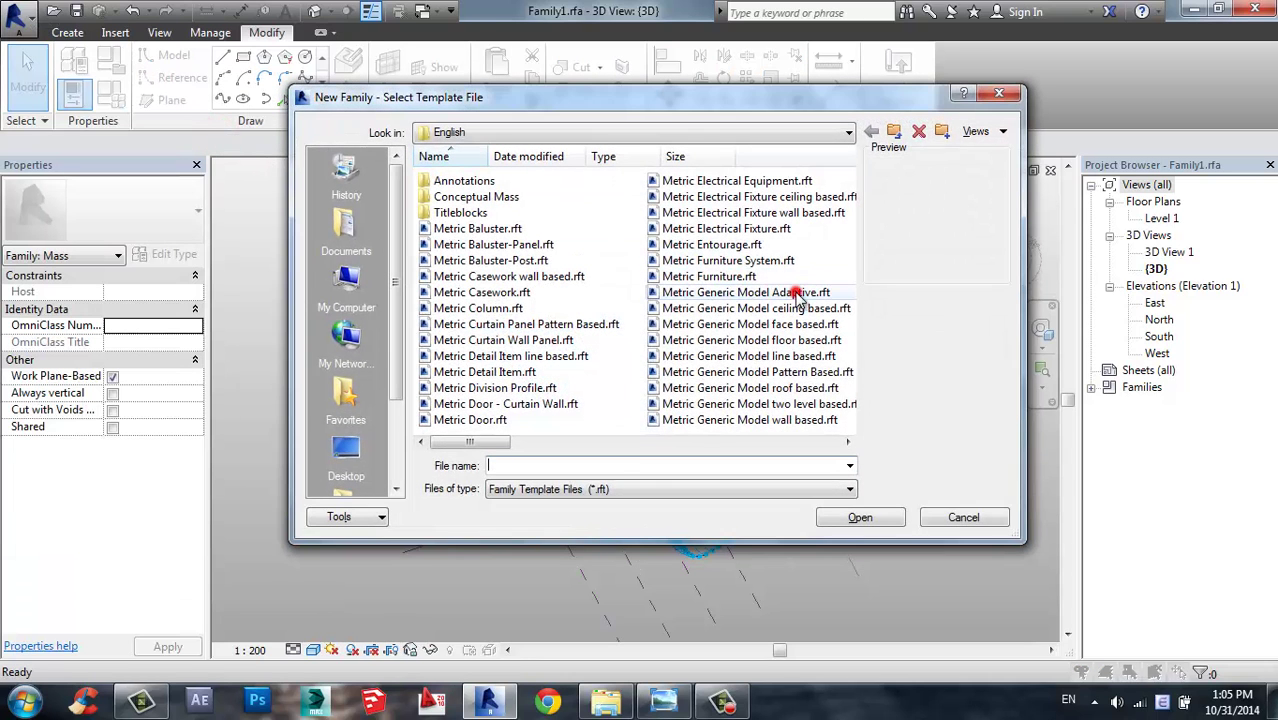
{"action": "left_click", "coordinate": [790, 293]}
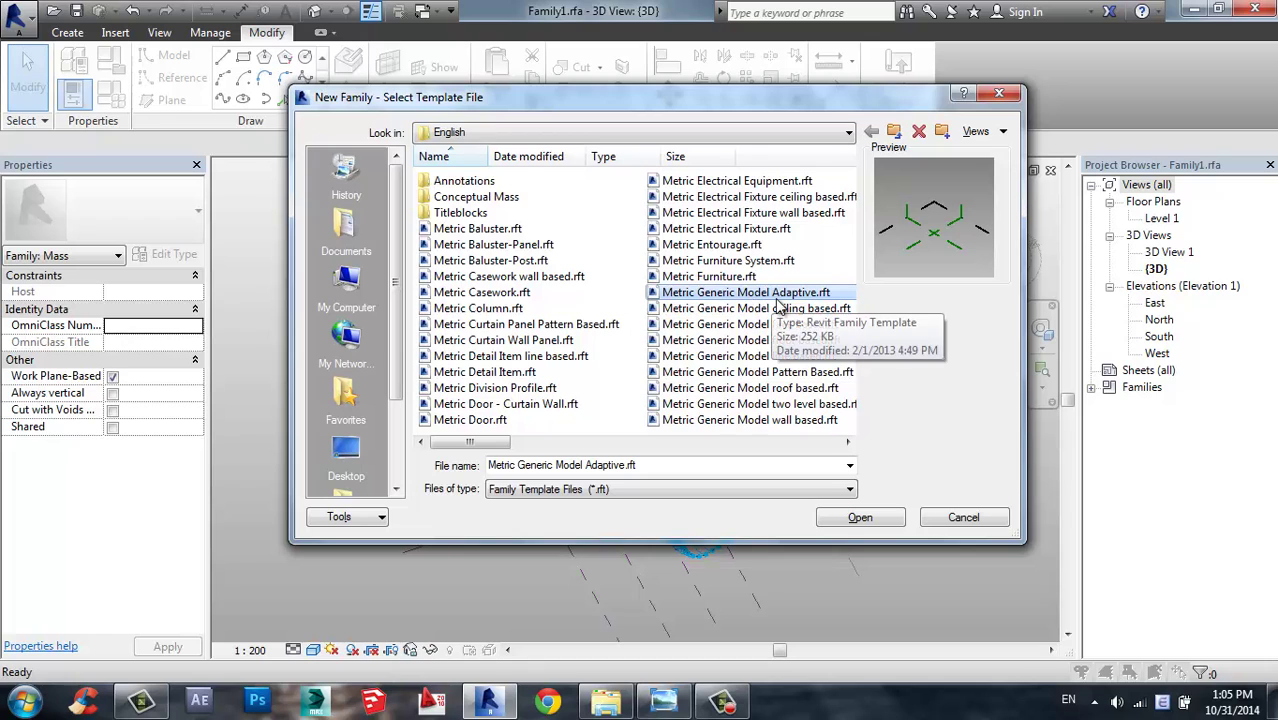
{"action": "left_click", "coordinate": [862, 517]}
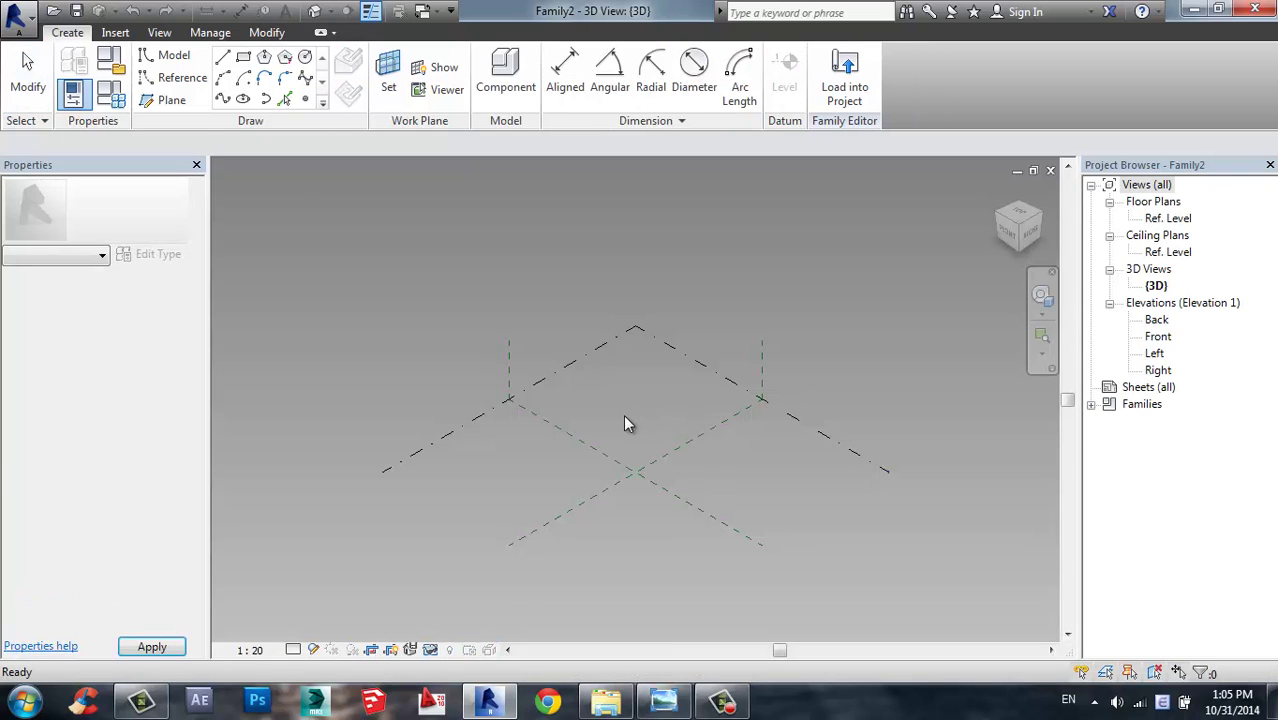
- Place a row of seven roughly evenly spaced reference points along the Center (Front/Back) reference plane, seen from above
{"action": "middle_click_drag", "start_coordinate": [623, 414], "coordinate": [700, 410], "text": "shift"}
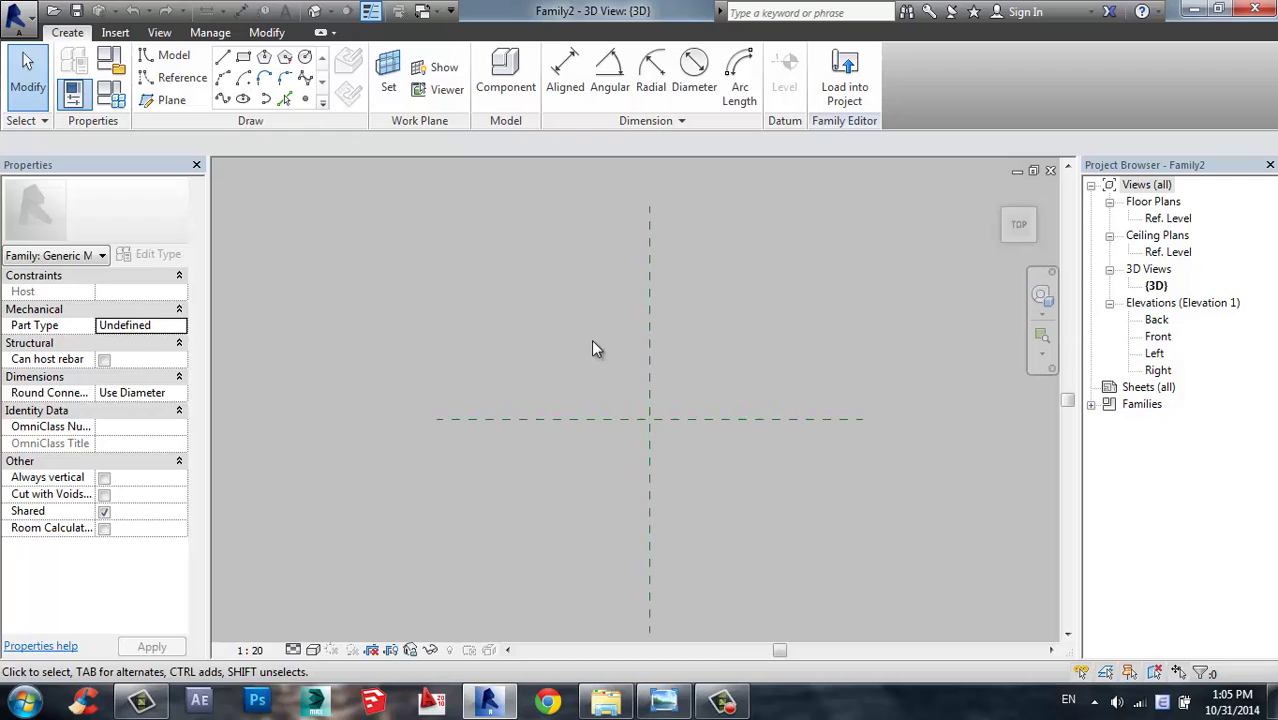
{"action": "middle_click_drag", "start_coordinate": [591, 348], "coordinate": [531, 416]}
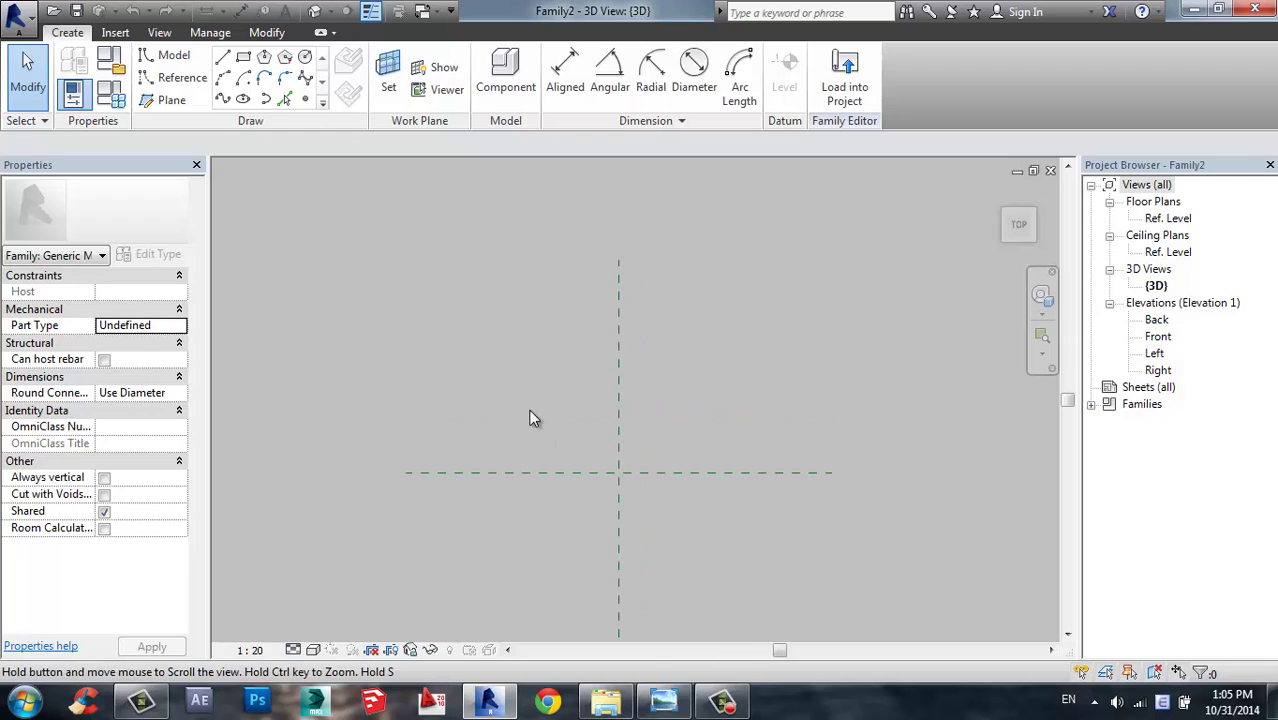
{"action": "left_click", "coordinate": [305, 100]}
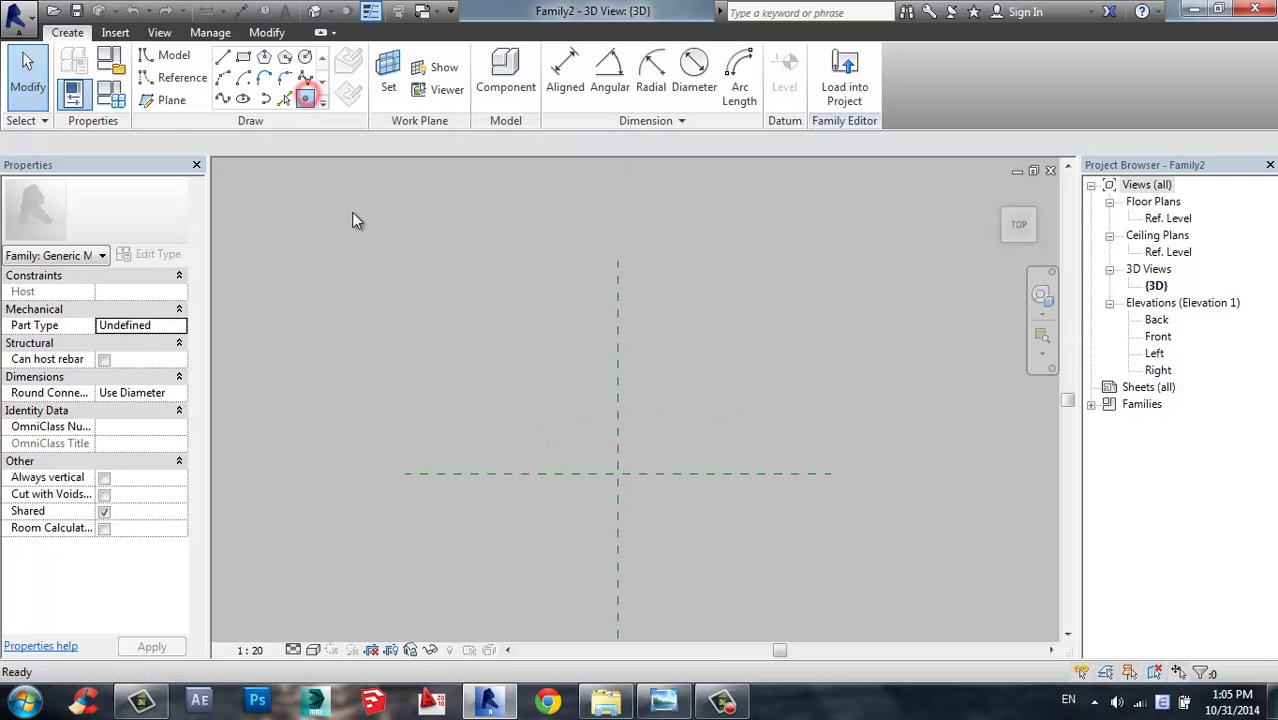
{"action": "left_click", "coordinate": [178, 80]}
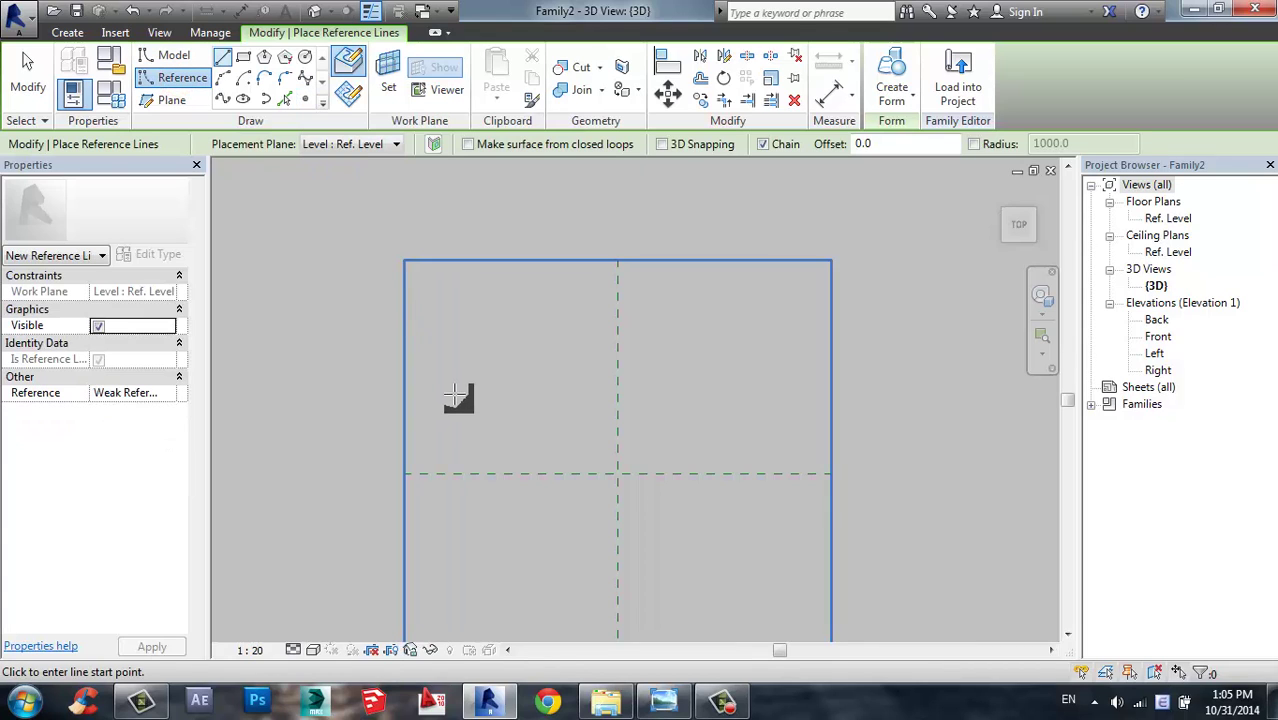
{"action": "scroll", "coordinate": [469, 460], "scroll_direction": "up", "scroll_amount": 2}
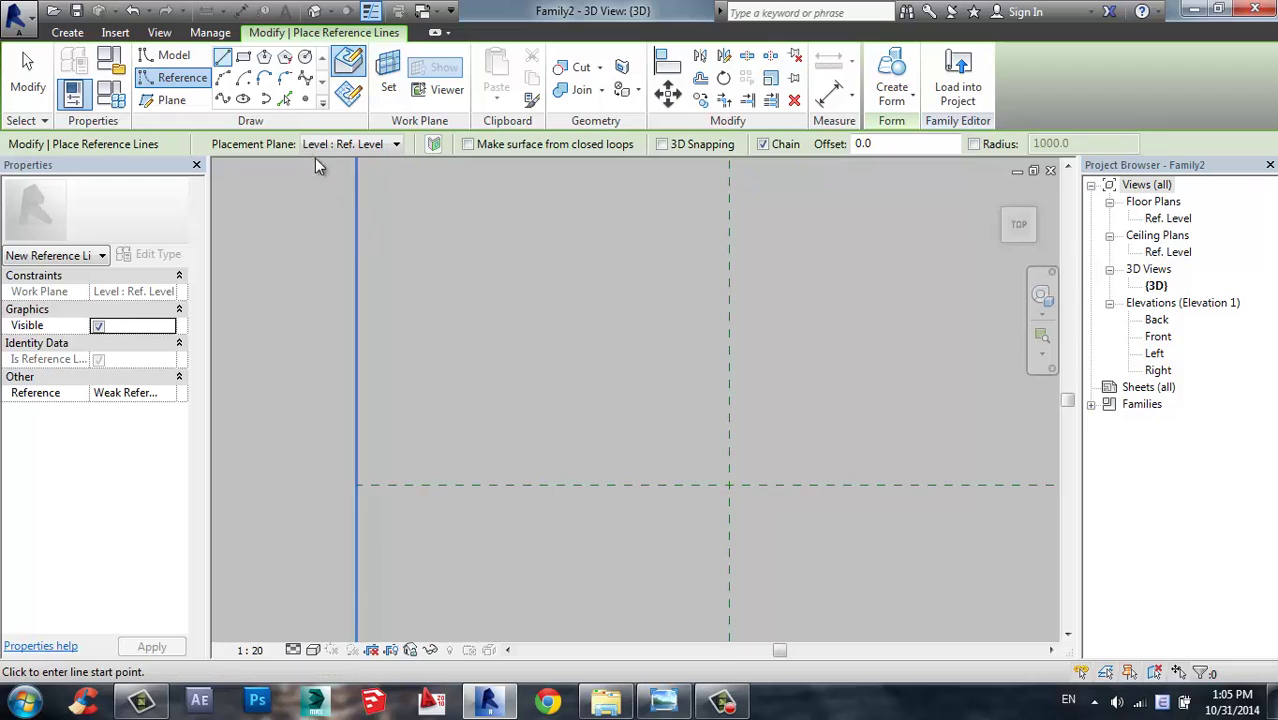
{"action": "left_click", "coordinate": [305, 101]}
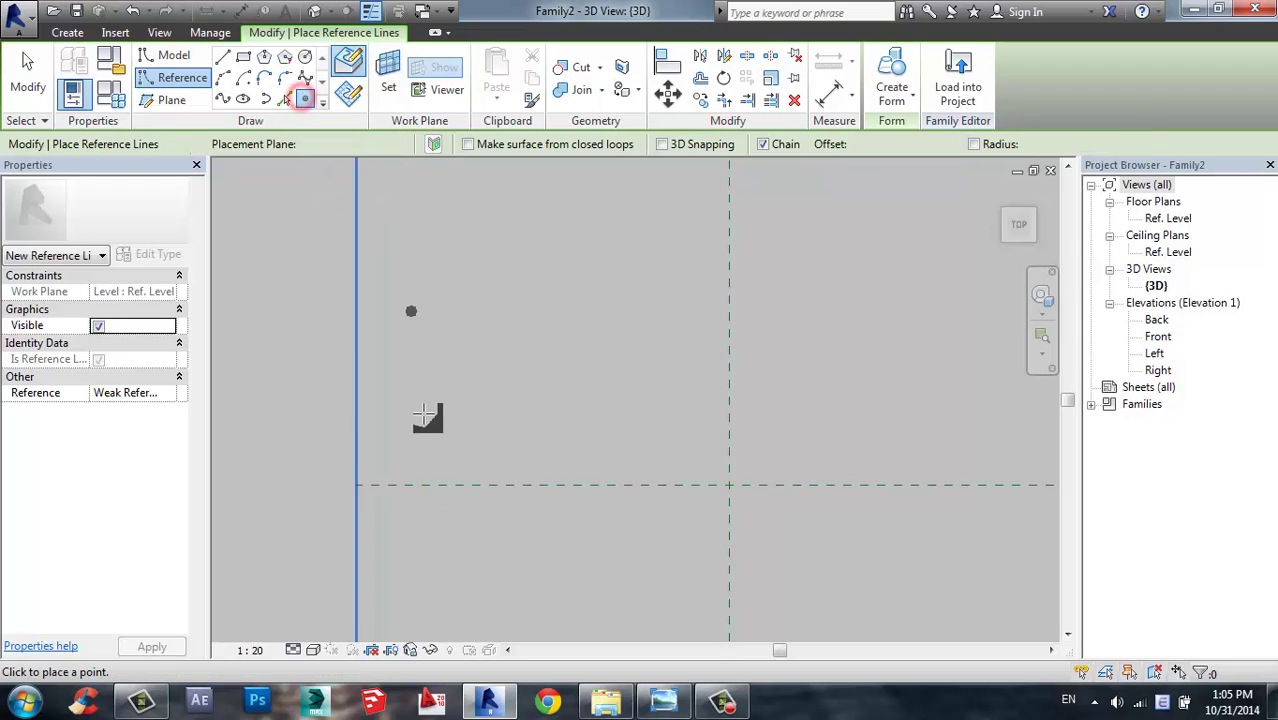
{"action": "left_click", "coordinate": [452, 485]}
{"action": "left_click", "coordinate": [537, 485]}
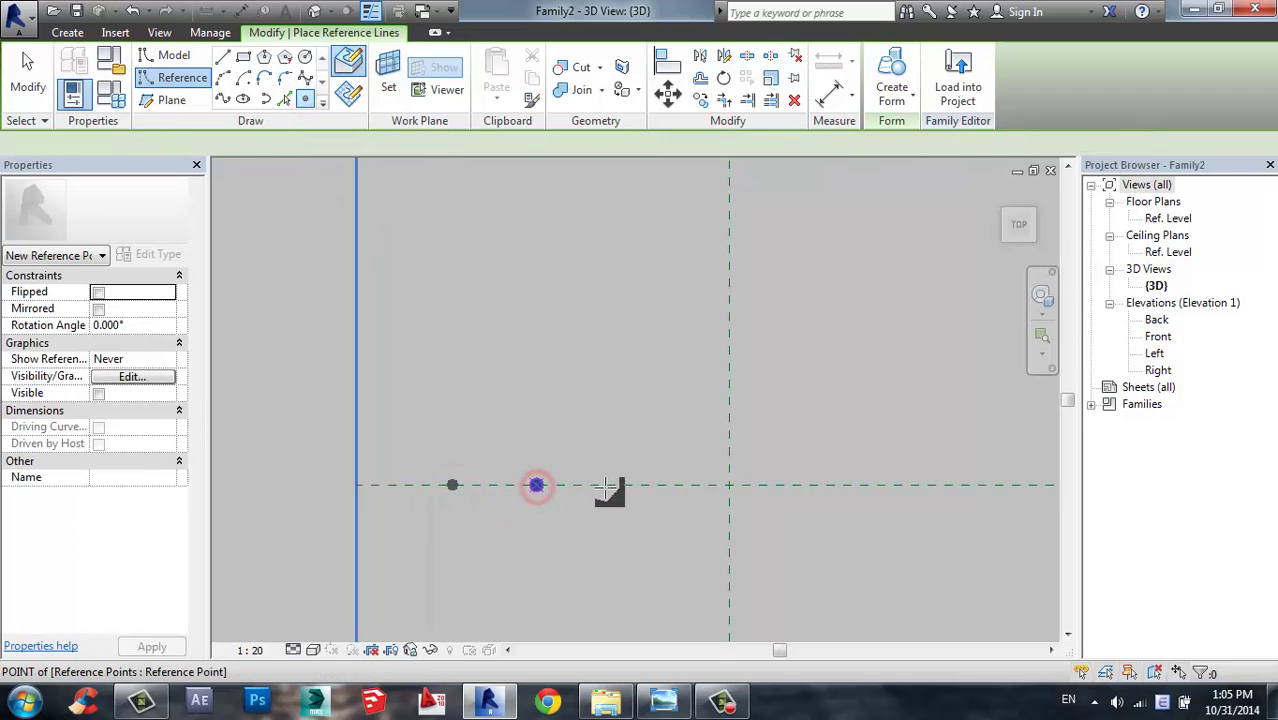
{"action": "left_click", "coordinate": [620, 485]}
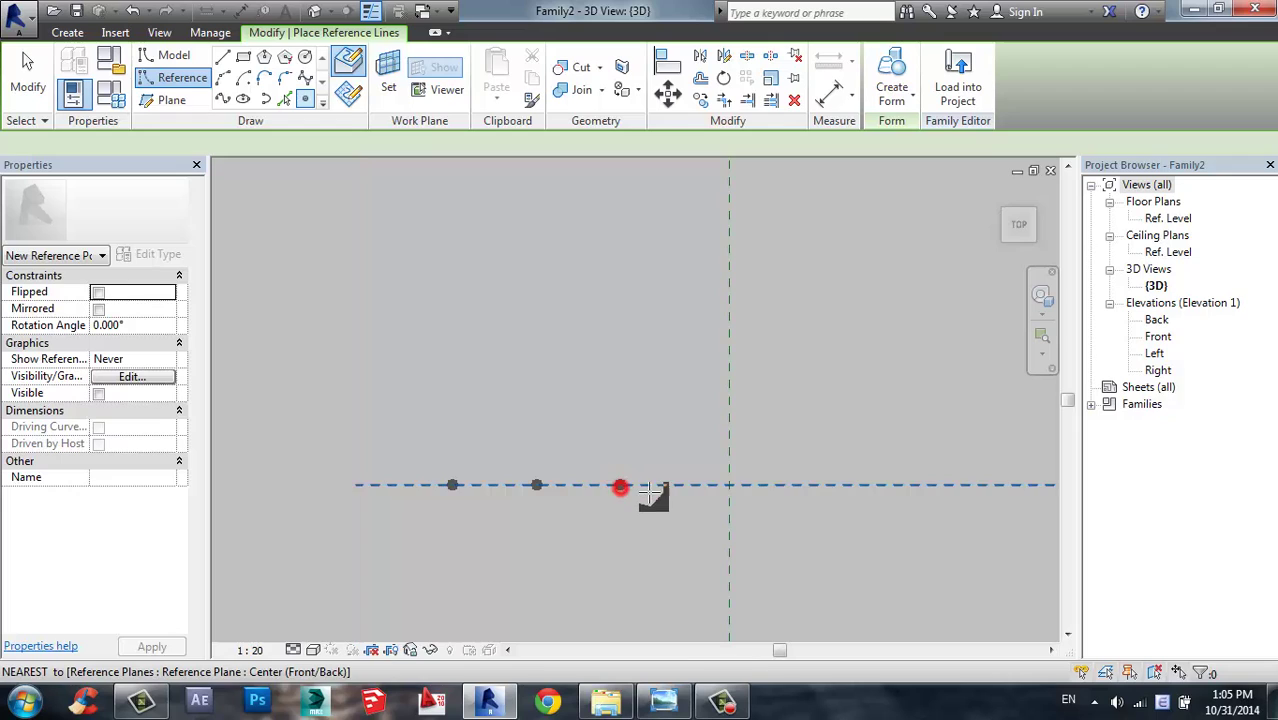
{"action": "left_click", "coordinate": [701, 485]}
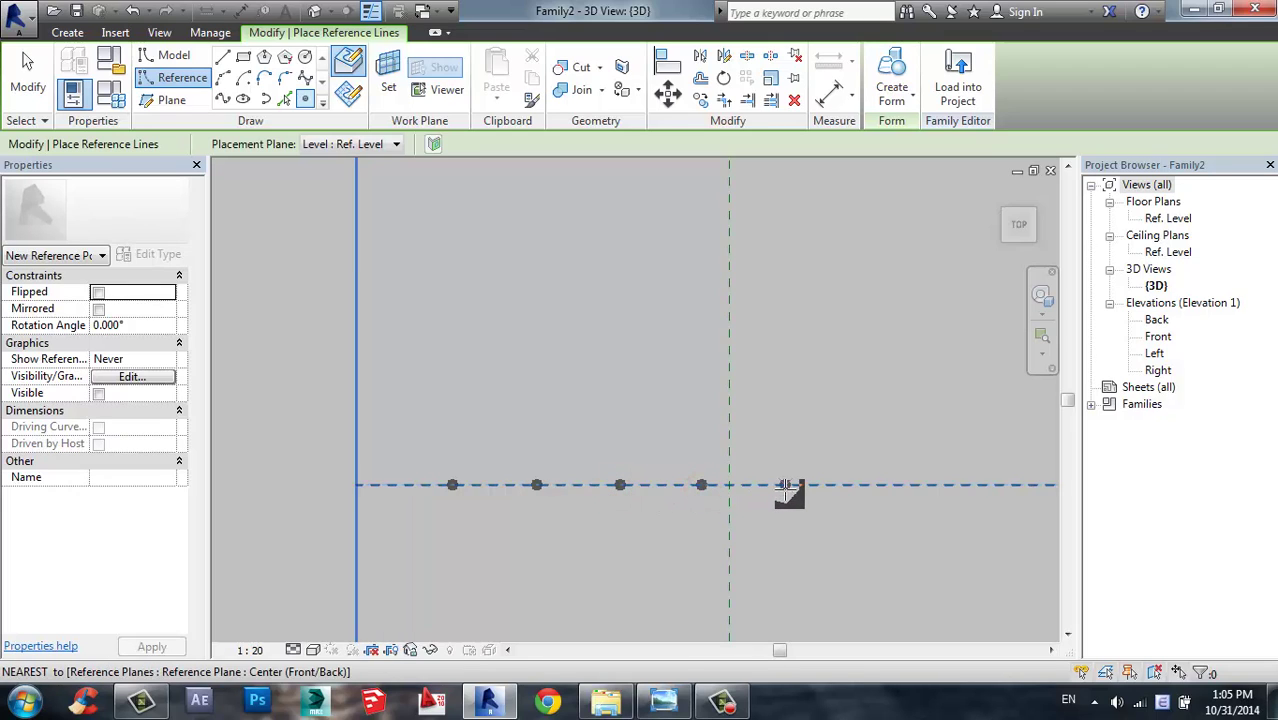
{"action": "left_click", "coordinate": [785, 485]}
{"action": "left_click", "coordinate": [863, 486]}
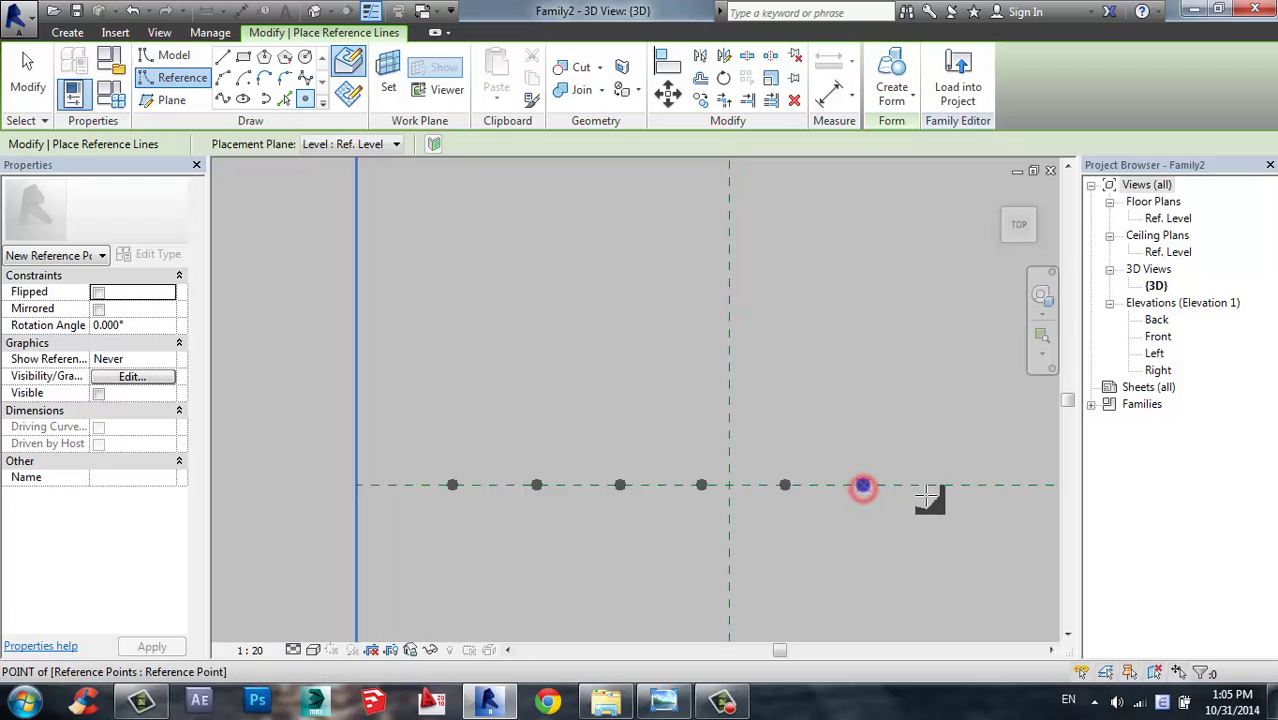
{"action": "left_click", "coordinate": [961, 485]}
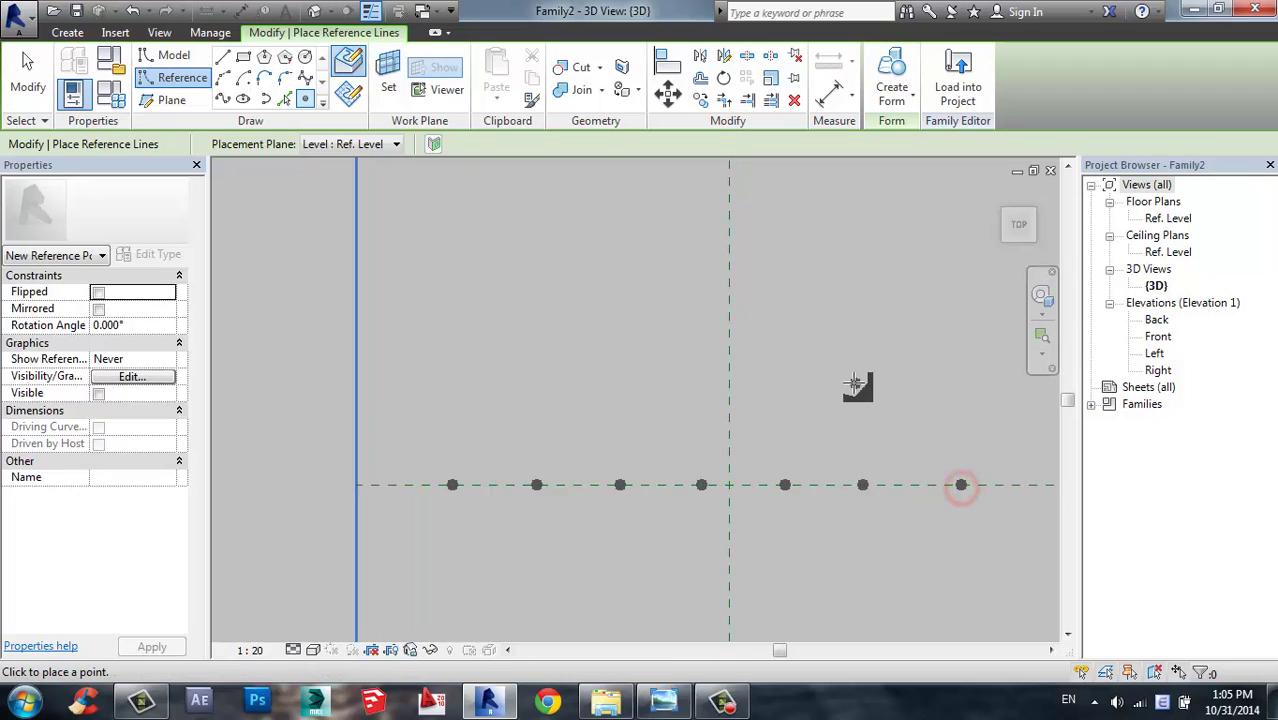
{"action": "key", "text": "Escape"}
{"action": "key", "text": "Escape"}
- Select all seven reference points, make them adaptive, and deselect them
{"action": "middle_click_drag", "start_coordinate": [847, 286], "coordinate": [927, 446], "text": "shift"}
{"action": "scroll", "coordinate": [915, 448], "scroll_direction": "up", "scroll_amount": 2}
{"action": "scroll", "coordinate": [545, 410], "scroll_direction": "up", "scroll_amount": 3}
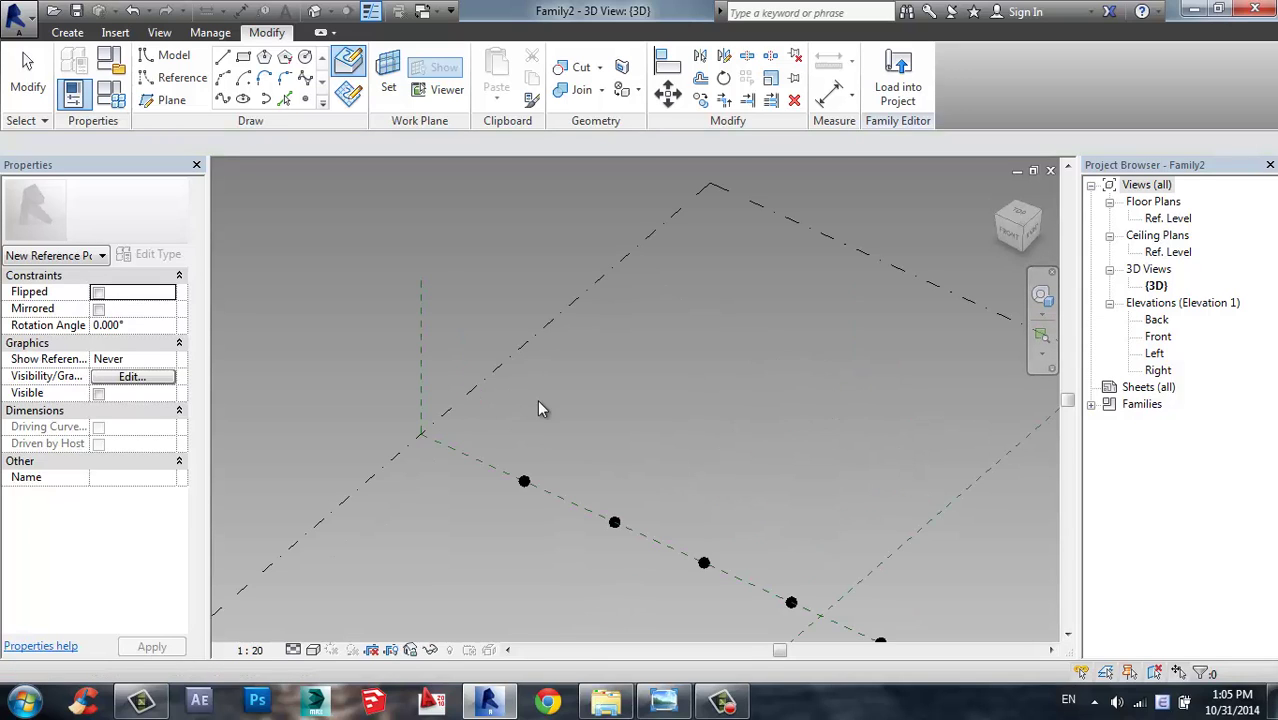
{"action": "scroll", "coordinate": [578, 480], "scroll_direction": "down", "scroll_amount": 3}
{"action": "scroll", "coordinate": [525, 363], "scroll_direction": "down", "scroll_amount": 2}
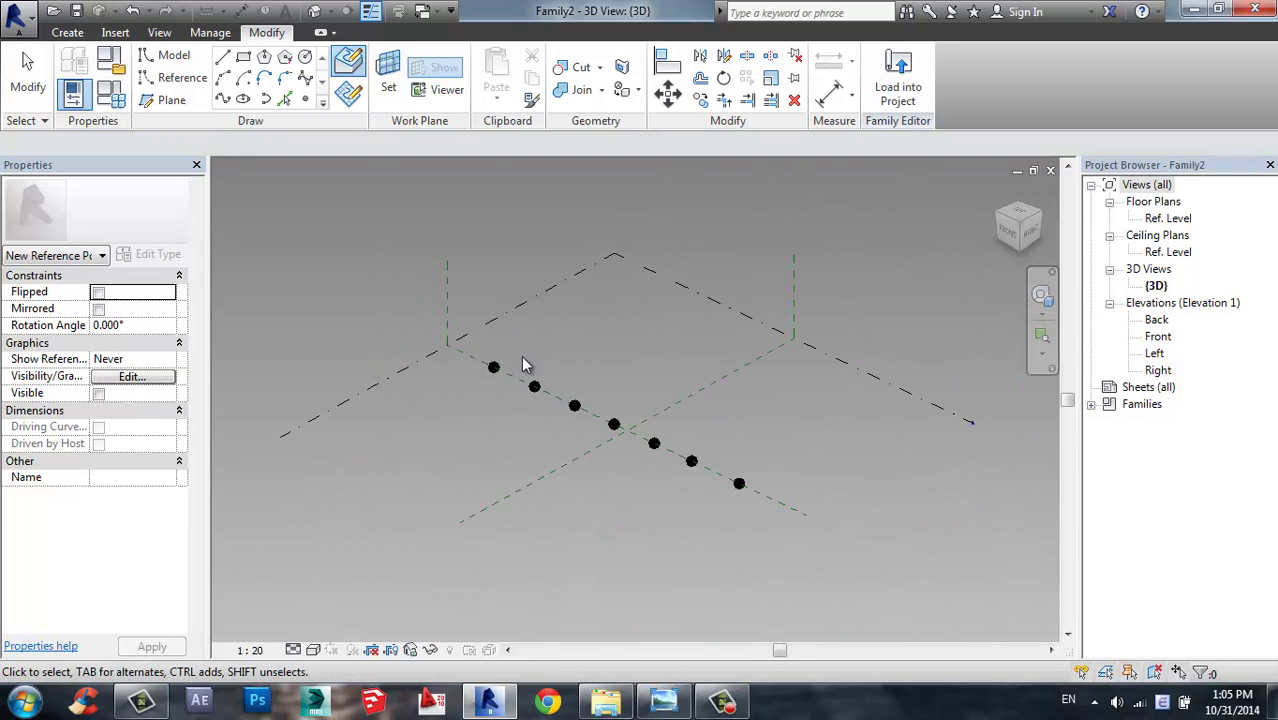
{"action": "left_click_drag", "start_coordinate": [482, 348], "coordinate": [762, 436]}
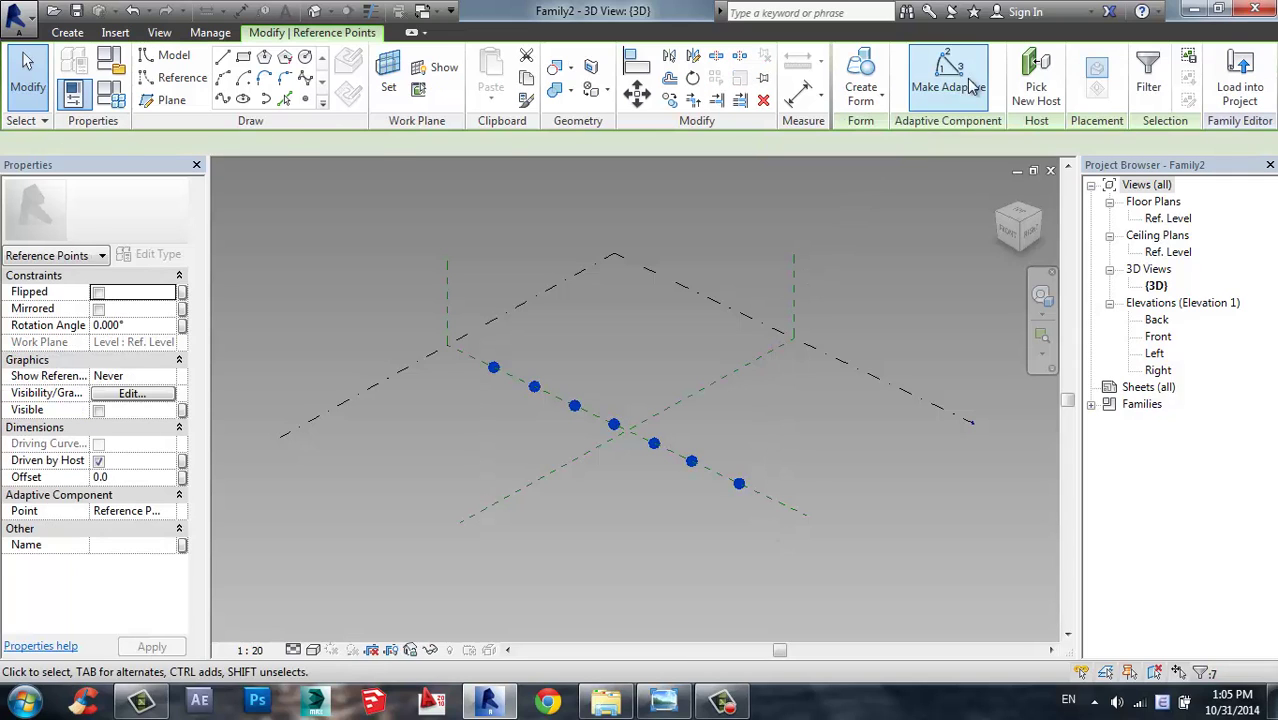
{"action": "left_click", "coordinate": [978, 105]}
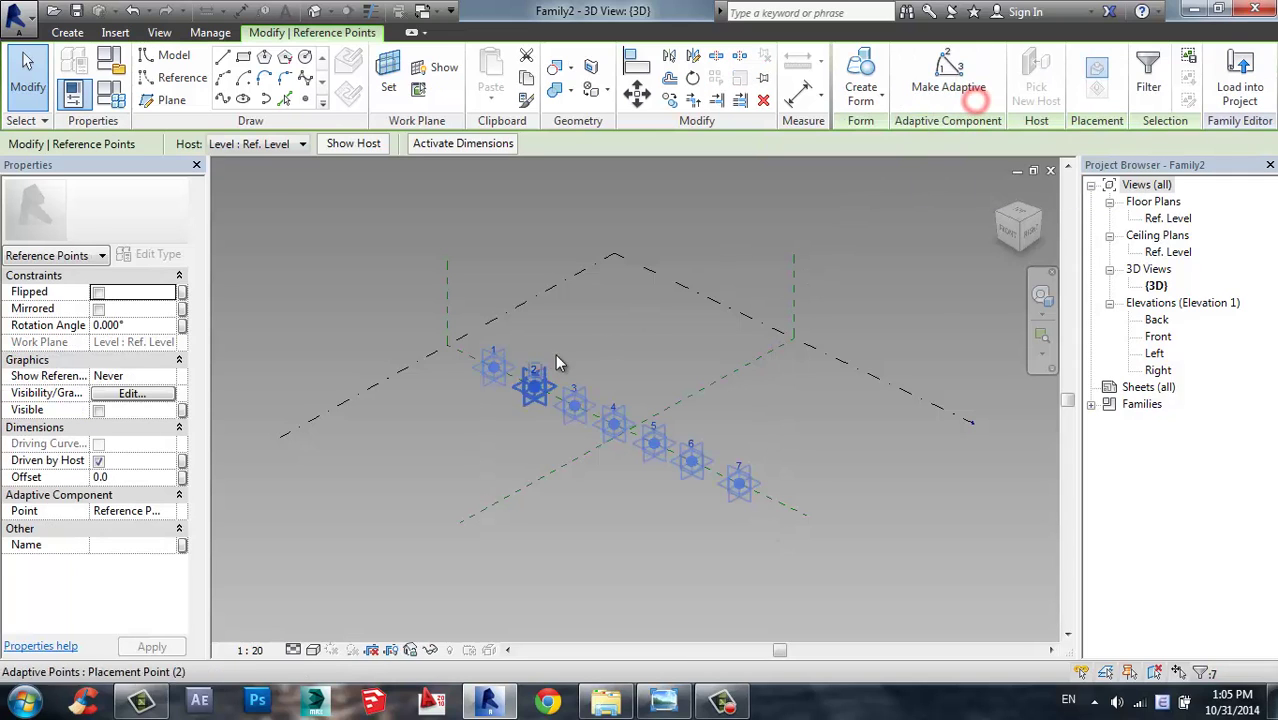
{"action": "scroll", "coordinate": [575, 370], "scroll_direction": "up", "scroll_amount": 2}
{"action": "left_click", "coordinate": [589, 398]}
{"action": "scroll", "coordinate": [589, 398], "scroll_direction": "down", "scroll_amount": 2}
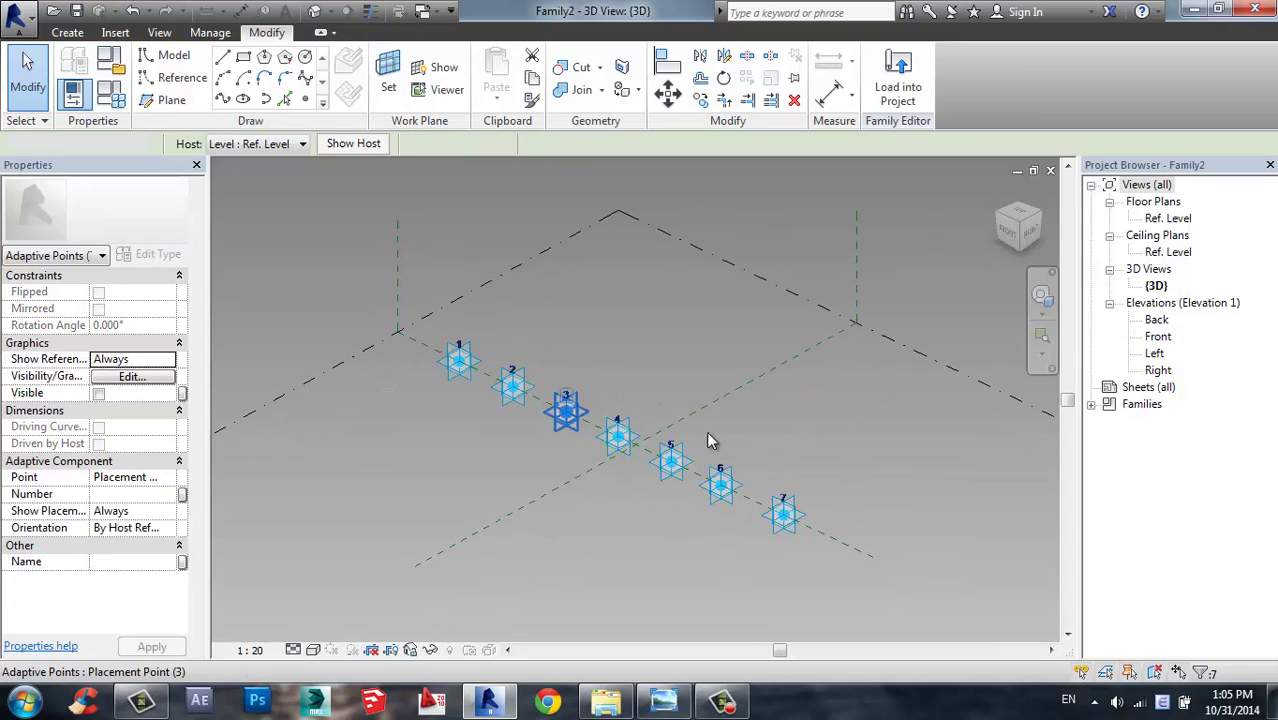
- Set the work plane to the vertical reference plane of adaptive point 1 that crosses the row of points
{"action": "scroll", "coordinate": [819, 518], "scroll_direction": "up", "scroll_amount": 3}
{"action": "middle_click_drag", "start_coordinate": [594, 430], "coordinate": [714, 495]}
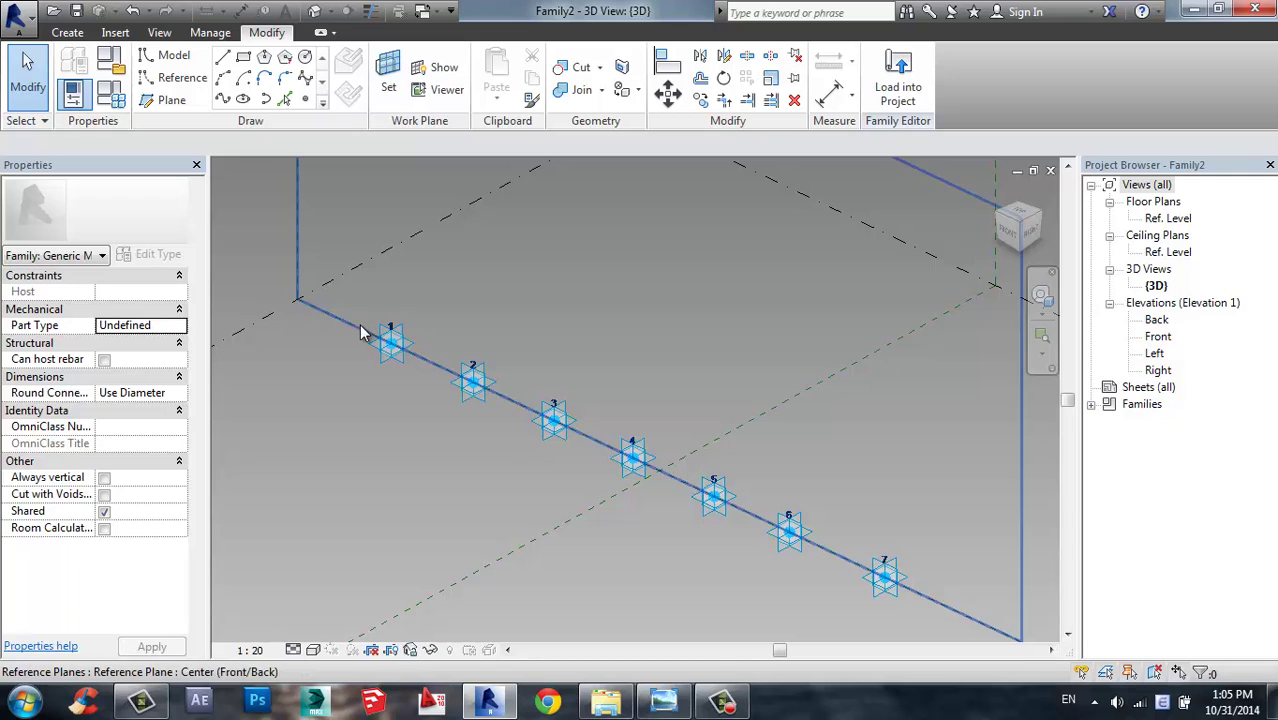
{"action": "scroll", "coordinate": [460, 312], "scroll_direction": "up", "scroll_amount": 2}
{"action": "middle_click_drag", "start_coordinate": [439, 376], "coordinate": [525, 423]}
{"action": "scroll", "coordinate": [493, 419], "scroll_direction": "up", "scroll_amount": 1}
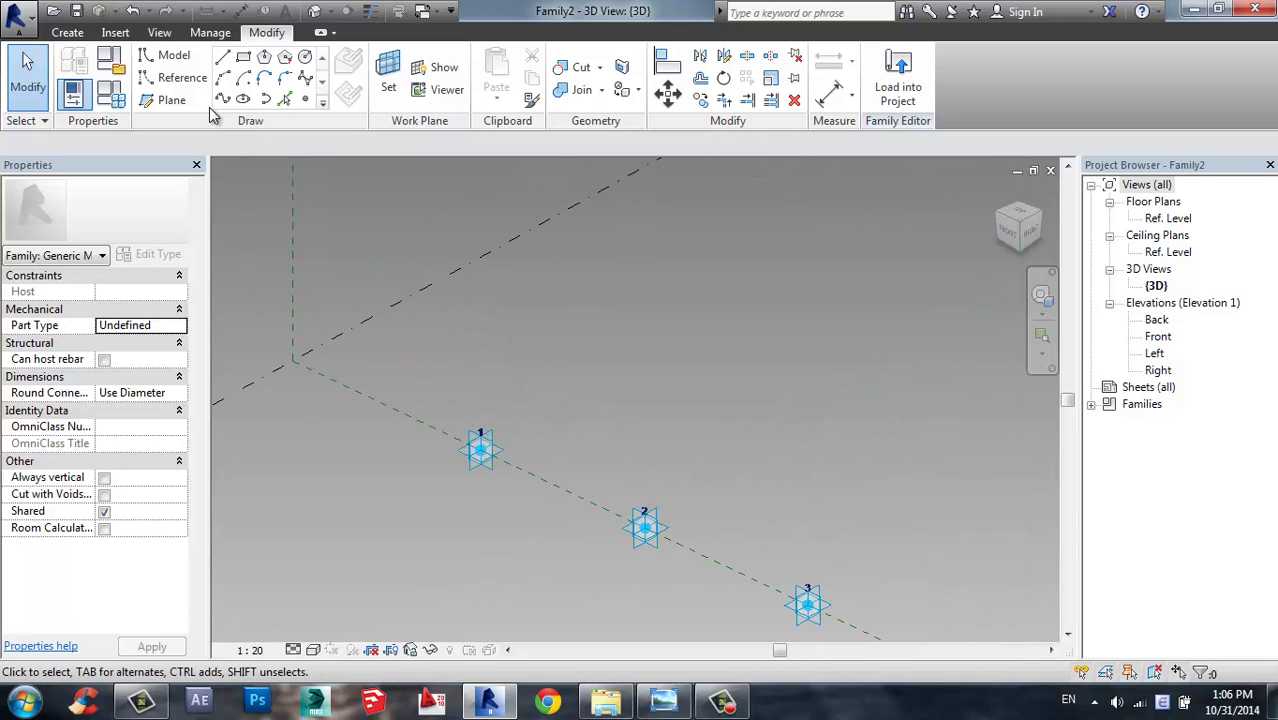
{"action": "left_click", "coordinate": [183, 81]}
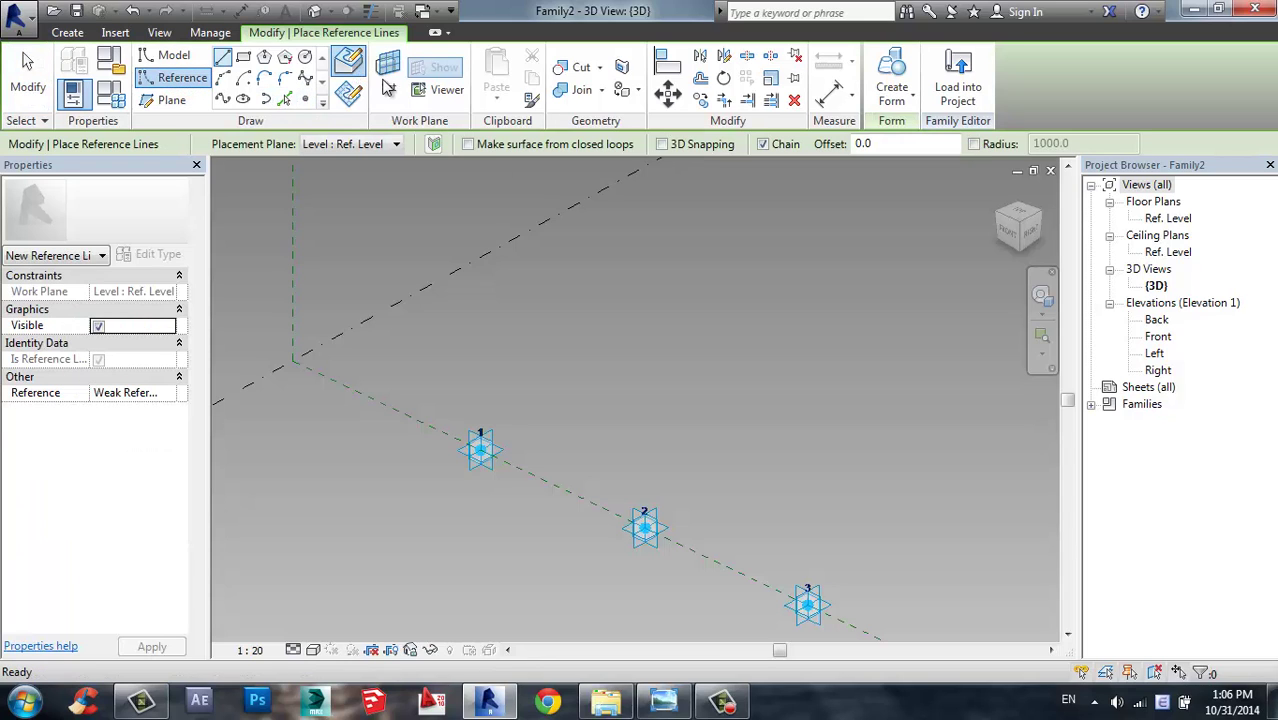
{"action": "left_click", "coordinate": [389, 84]}
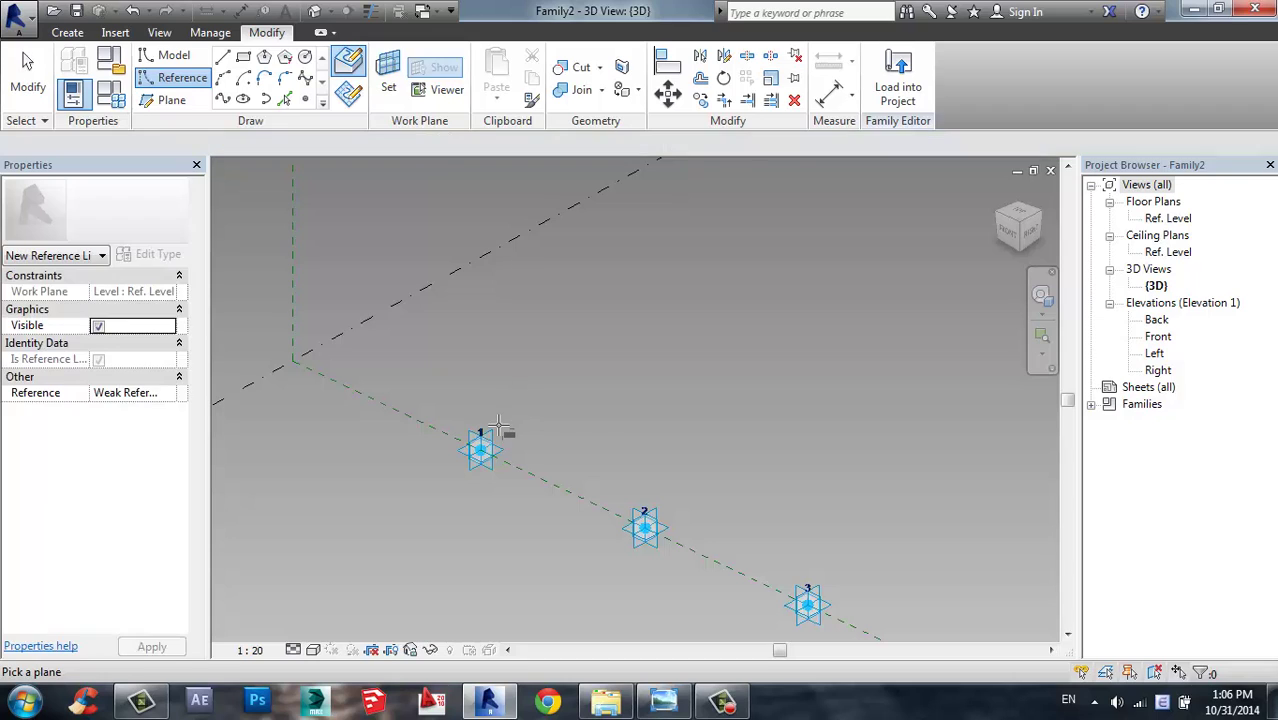
{"action": "left_click", "coordinate": [498, 426]}
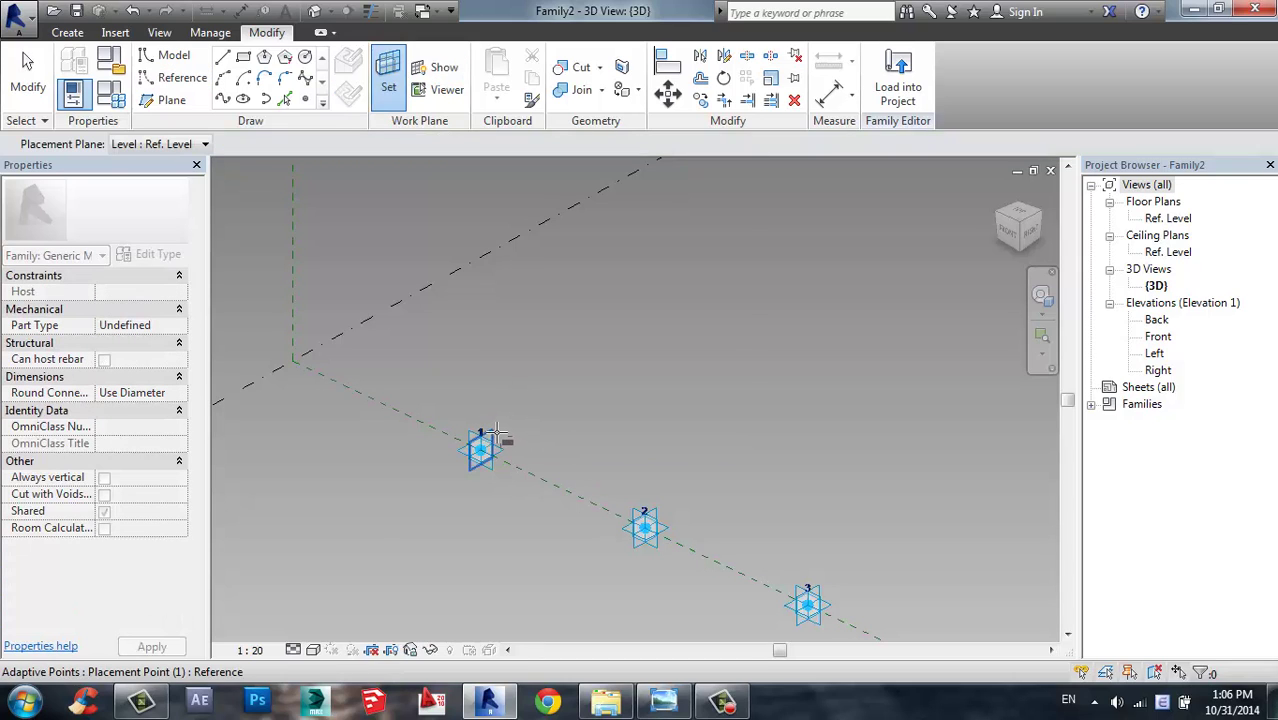
{"action": "left_click", "coordinate": [498, 436]}
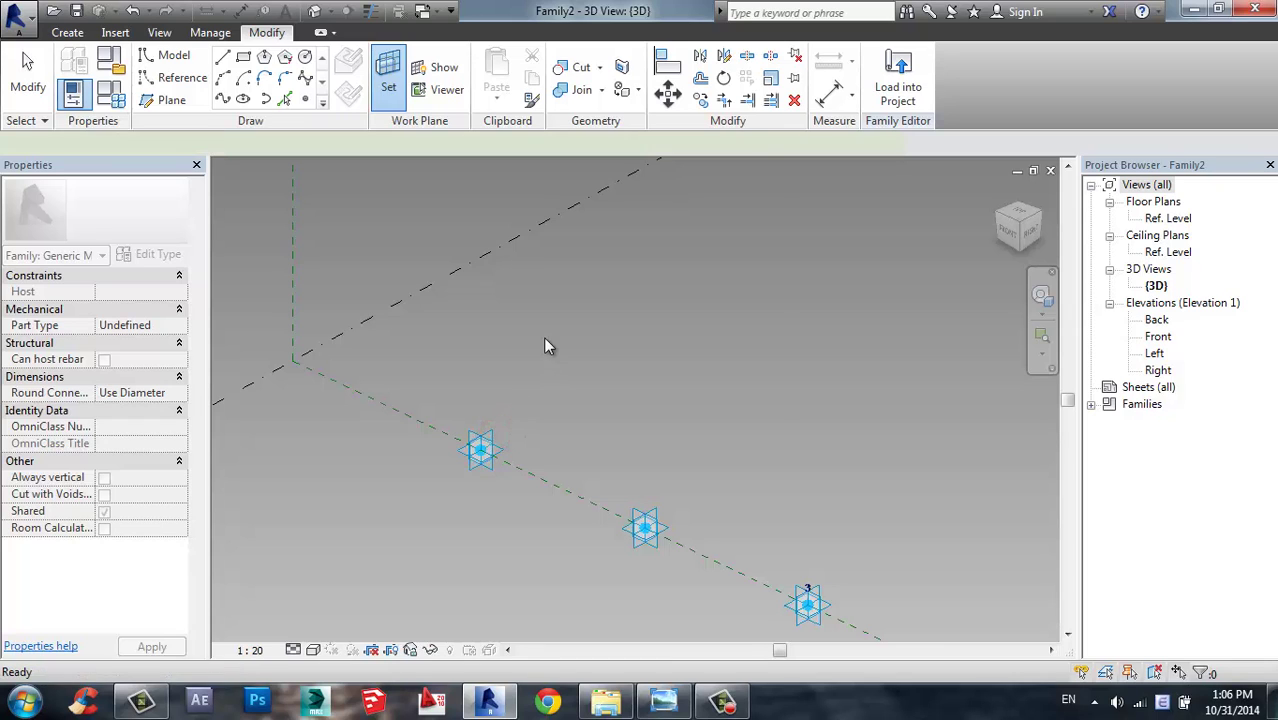
- Draw a reference-line rectangle about 1000 mm wide and 2900 mm high on this work plane, starting at adaptive point 1
{"action": "left_click", "coordinate": [182, 77]}
{"action": "scroll", "coordinate": [543, 336], "scroll_direction": "up", "scroll_amount": 1}
{"action": "left_click", "coordinate": [250, 58]}
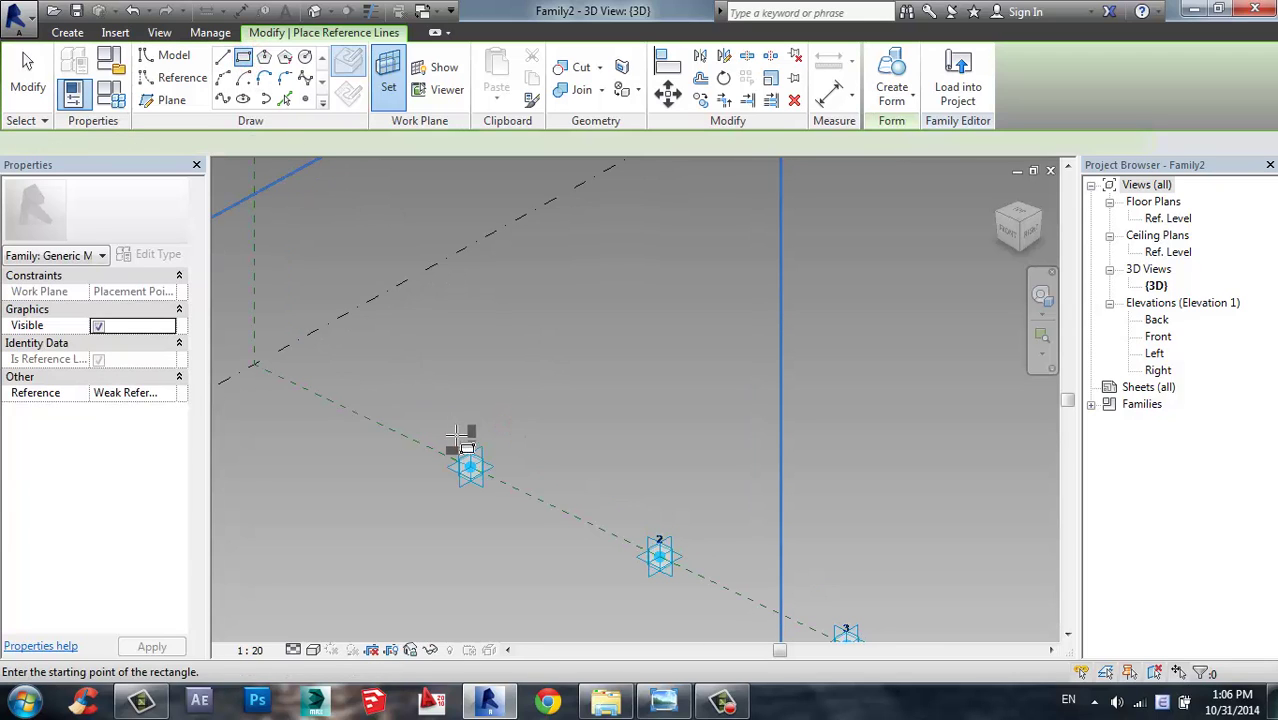
{"action": "left_click", "coordinate": [474, 467]}
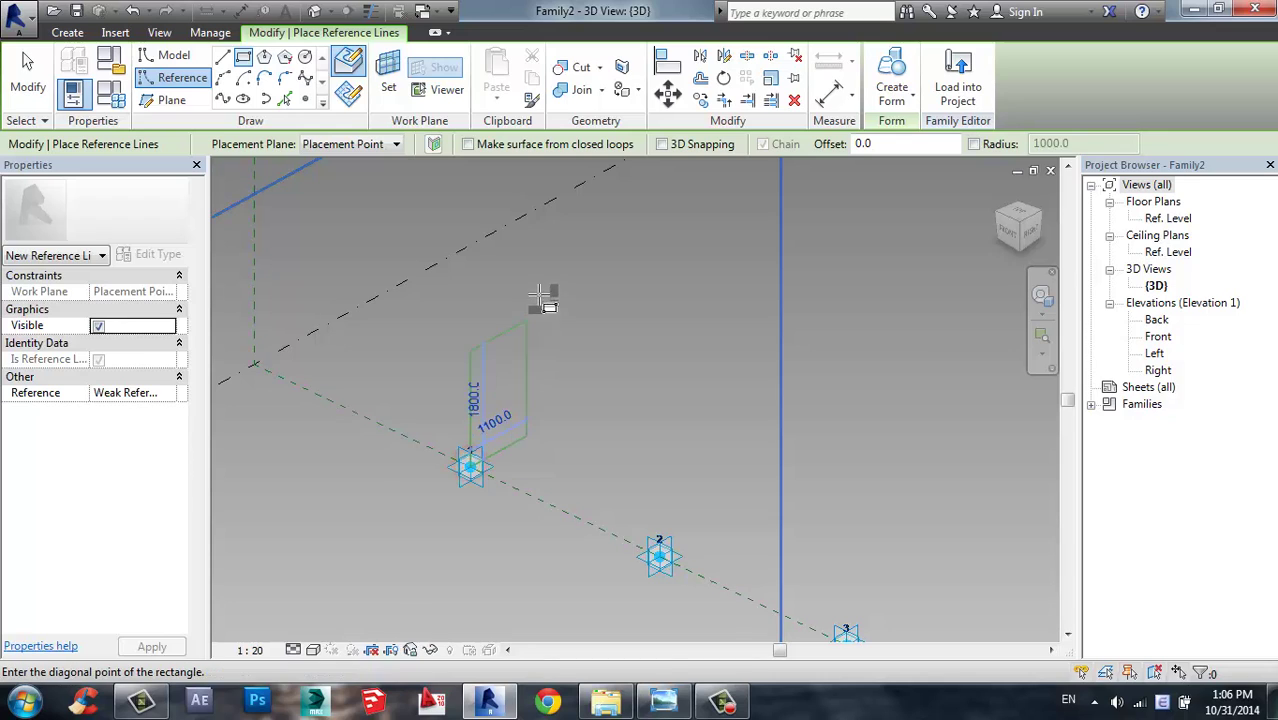
{"action": "left_click", "coordinate": [520, 248]}
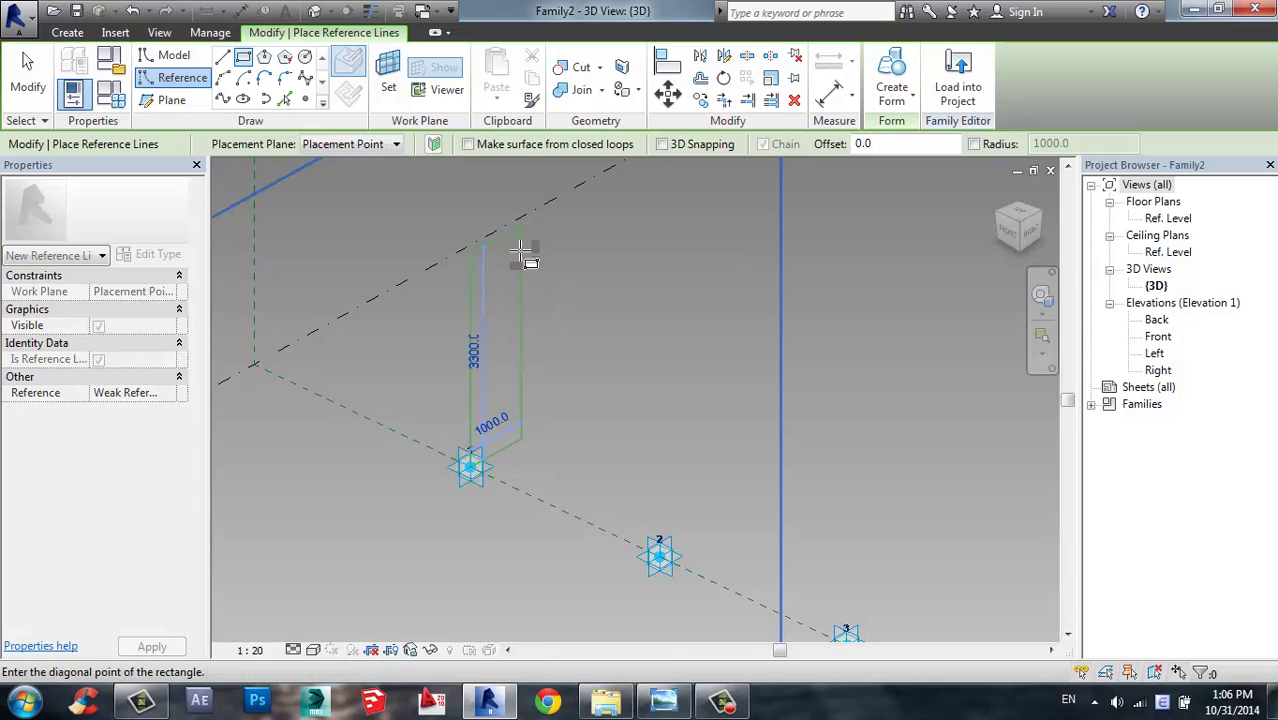
{"action": "middle_click_drag", "start_coordinate": [555, 333], "coordinate": [451, 479]}
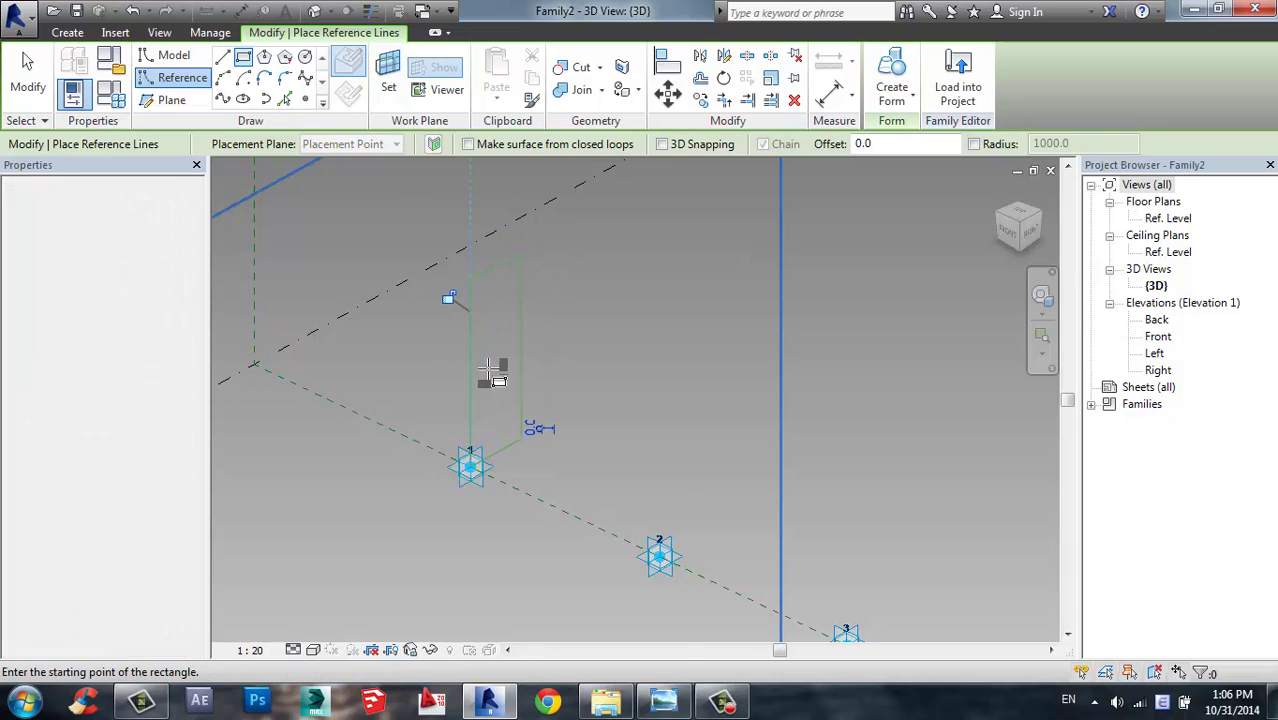
{"action": "key", "text": "Escape"}
- Add aligned dimensions to the reference rectangle's width above it and to its height beside it
{"action": "key", "text": "d"}
{"action": "key", "text": "i"}
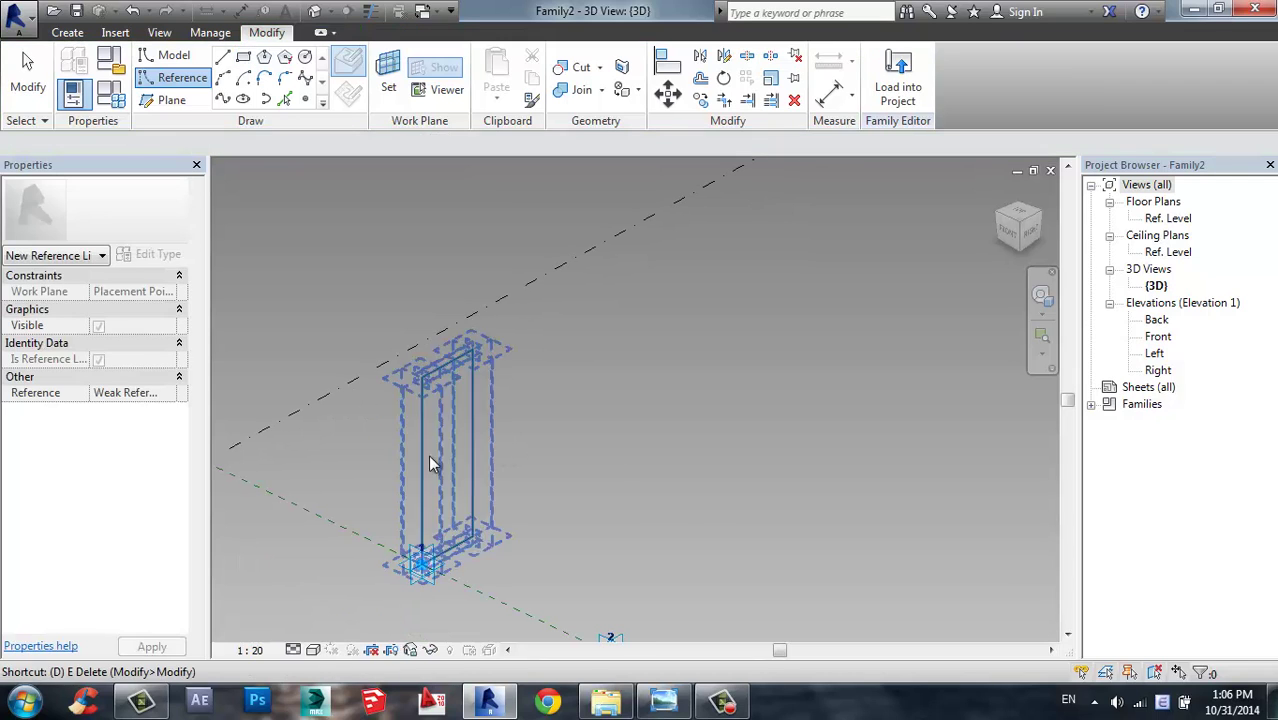
{"action": "left_click", "coordinate": [421, 424]}
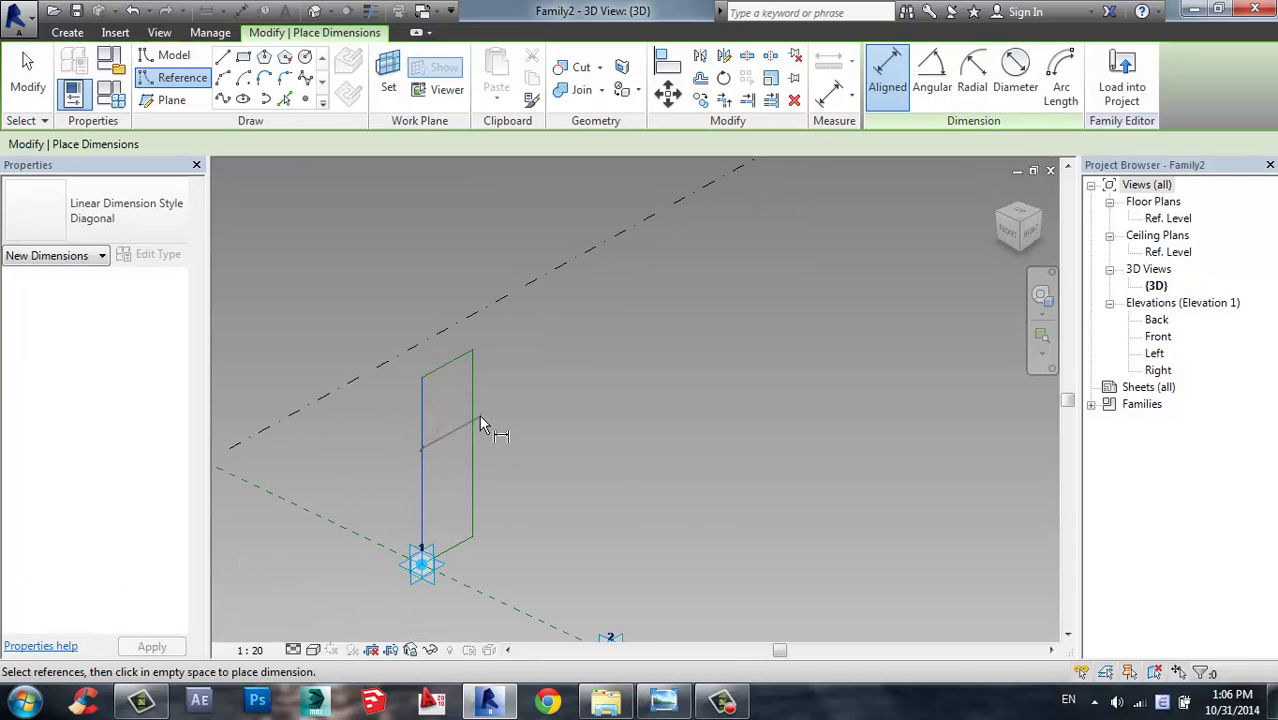
{"action": "left_click", "coordinate": [477, 415]}
{"action": "left_click", "coordinate": [451, 287]}
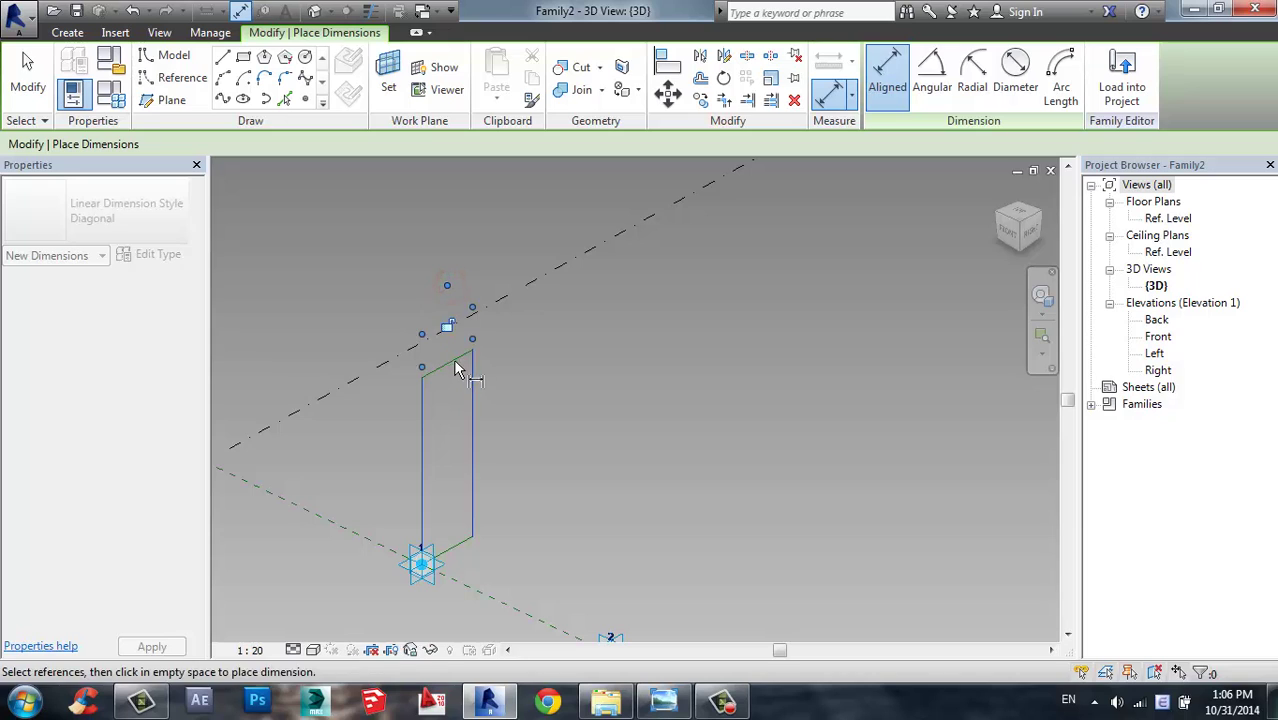
{"action": "left_click", "coordinate": [450, 360]}
{"action": "left_click", "coordinate": [462, 540]}
{"action": "left_click", "coordinate": [513, 468]}
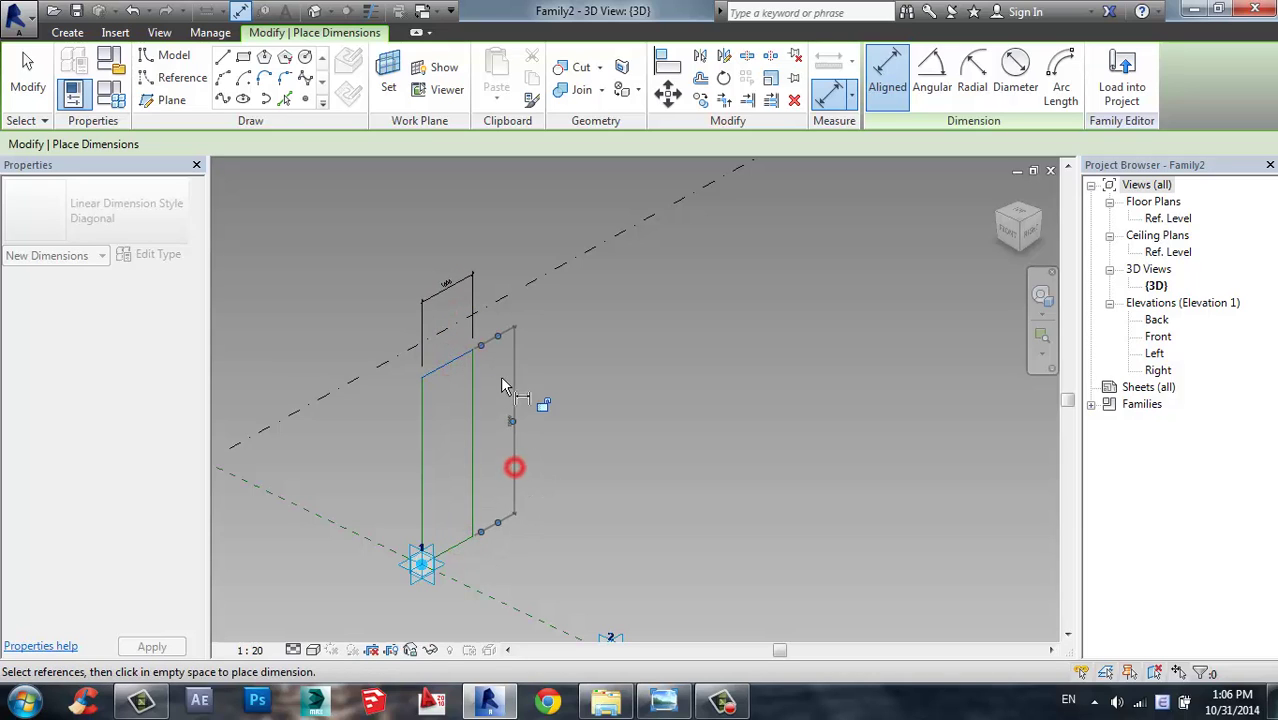
{"action": "key", "text": "Escape"}
{"action": "scroll", "coordinate": [457, 294], "scroll_direction": "up", "scroll_amount": 2}
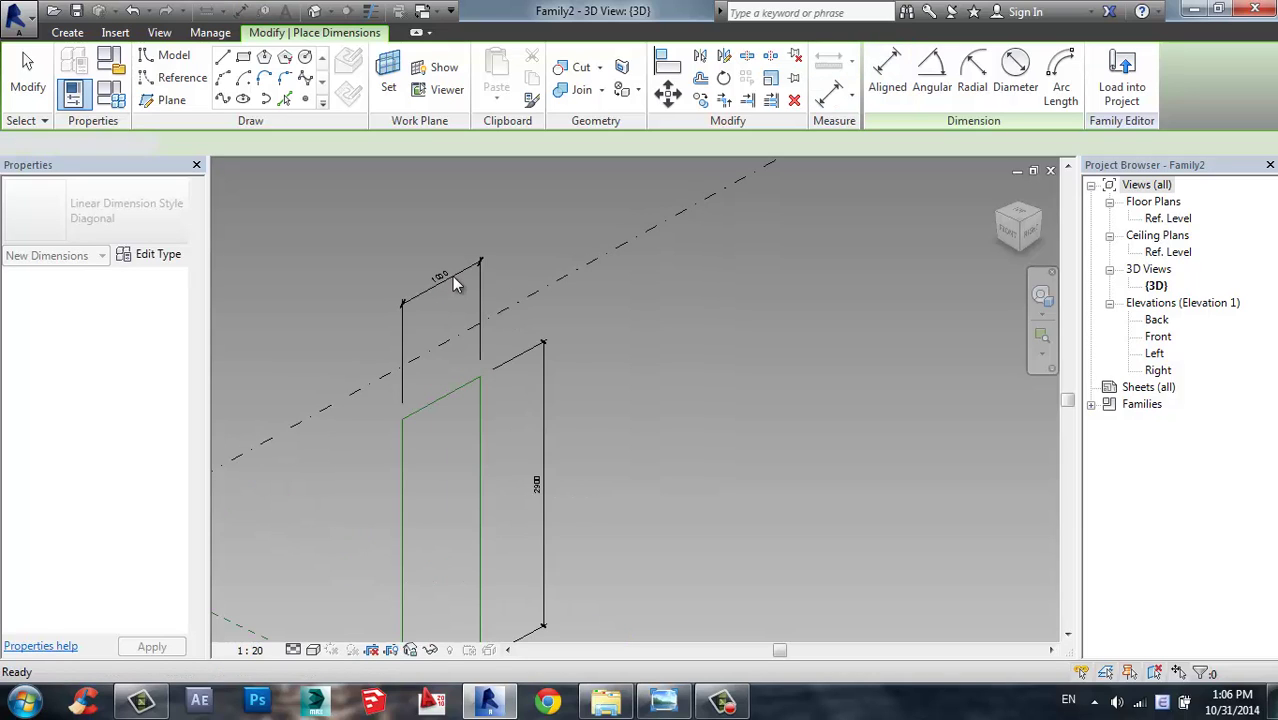
- Label the rectangle's width dimension with a new family type parameter named ngang
{"action": "left_click", "coordinate": [457, 276]}
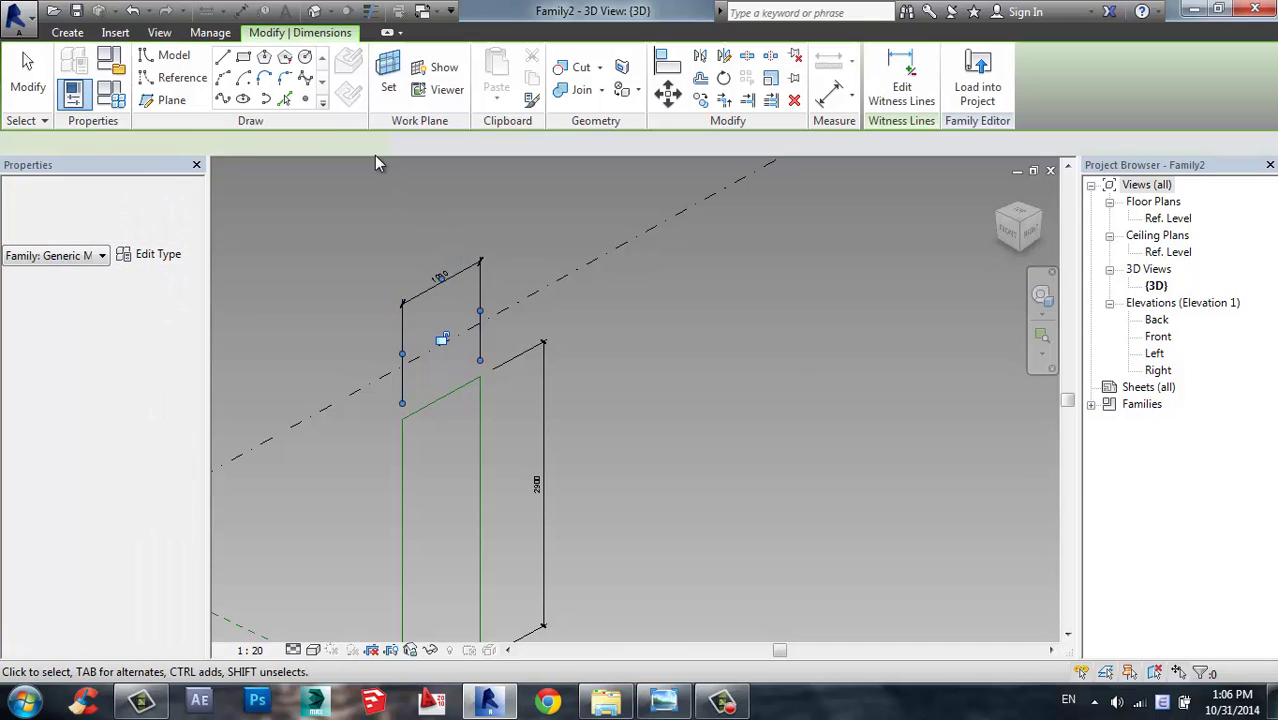
{"action": "left_click", "coordinate": [422, 145]}
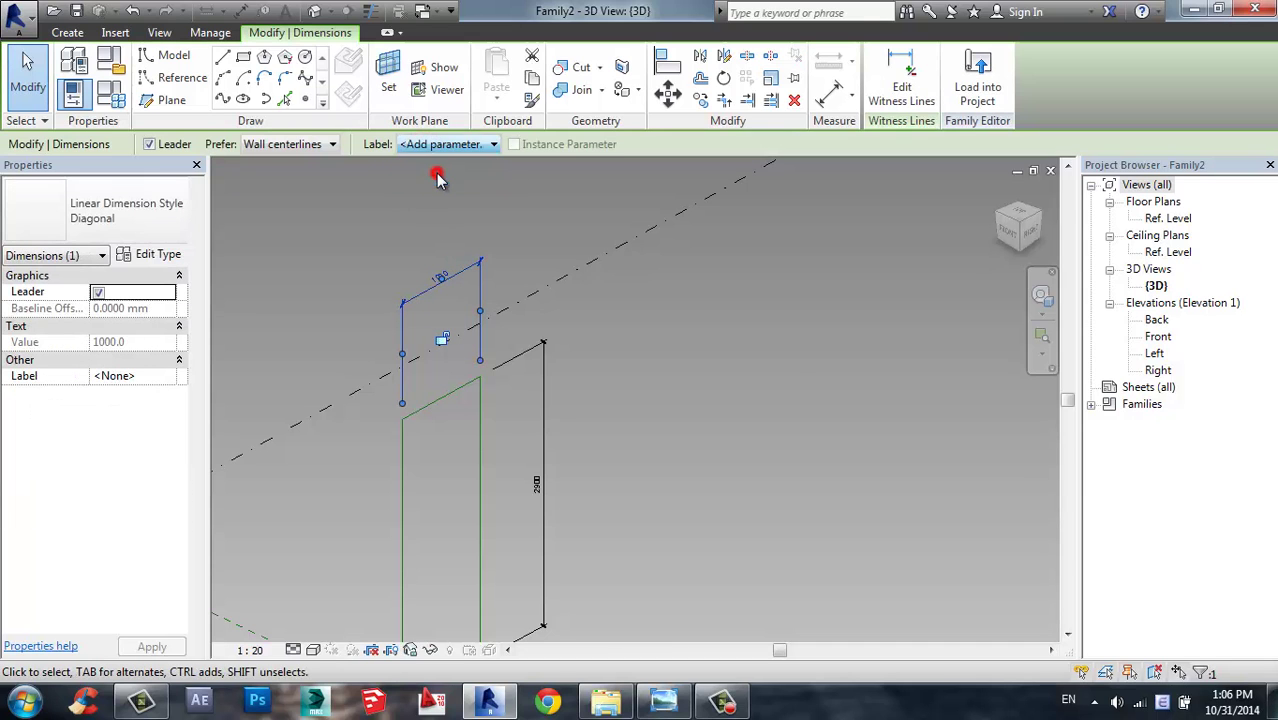
{"action": "type", "text": "gnan"}
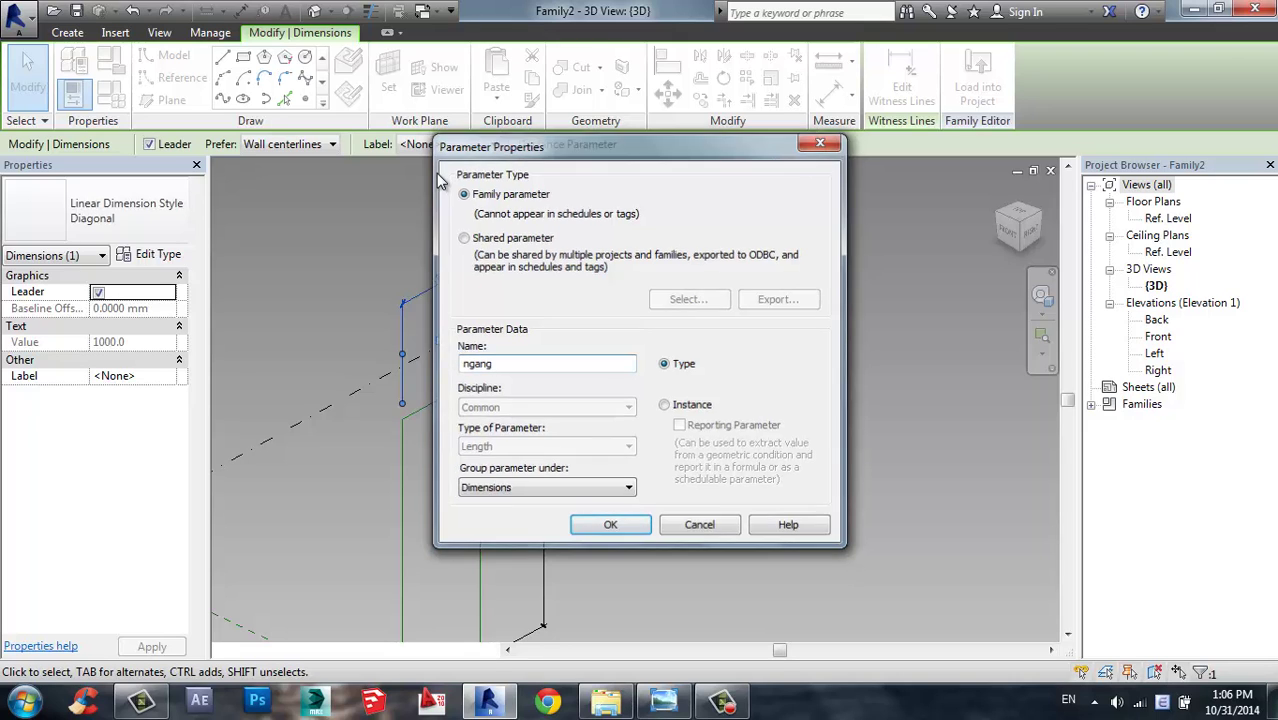
{"action": "key", "text": "Return"}
- Label the rectangle's height dimension with a new family type parameter named doc, and deselect it
{"action": "left_click", "coordinate": [548, 388]}
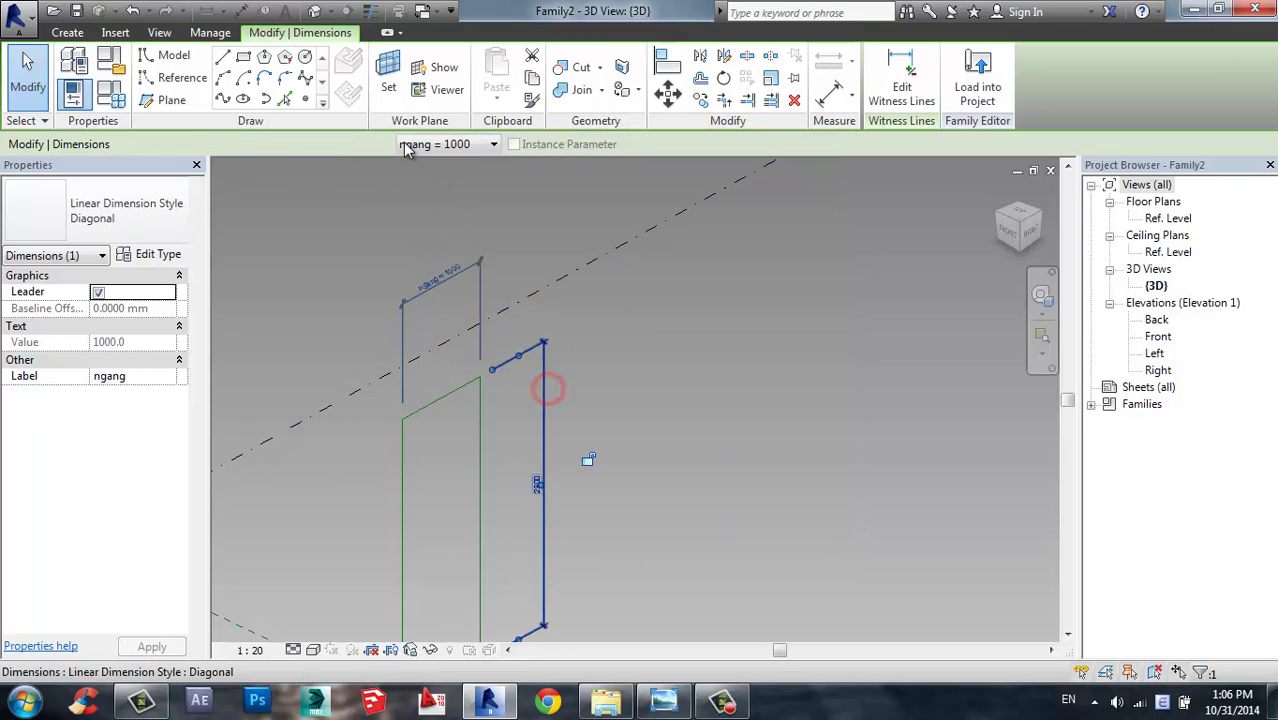
{"action": "left_click", "coordinate": [437, 146]}
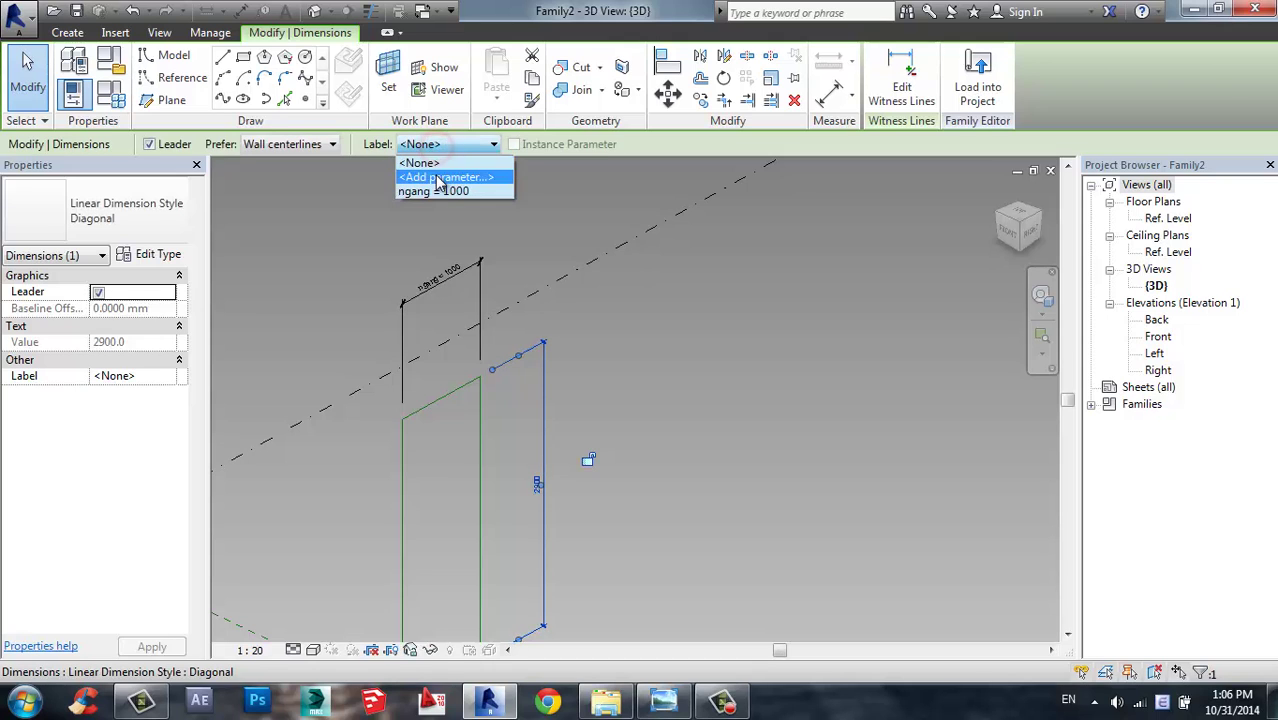
{"action": "left_click", "coordinate": [434, 167]}
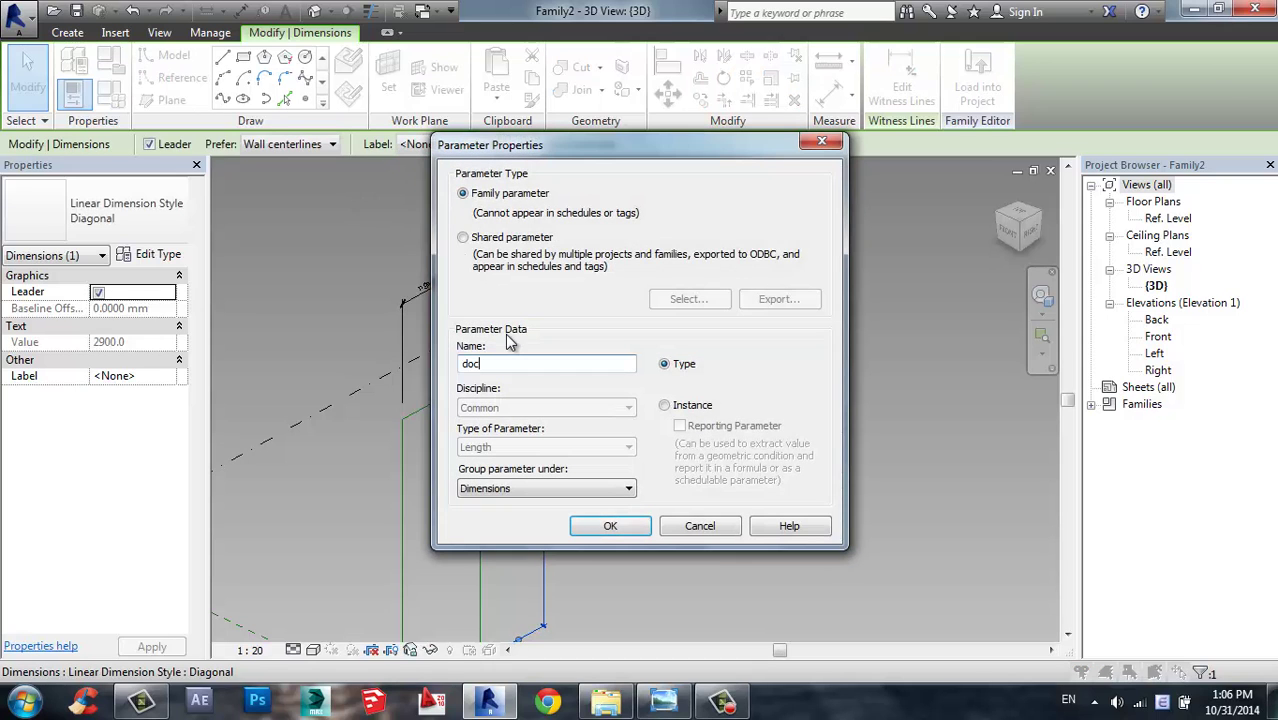
{"action": "left_click", "coordinate": [606, 527]}
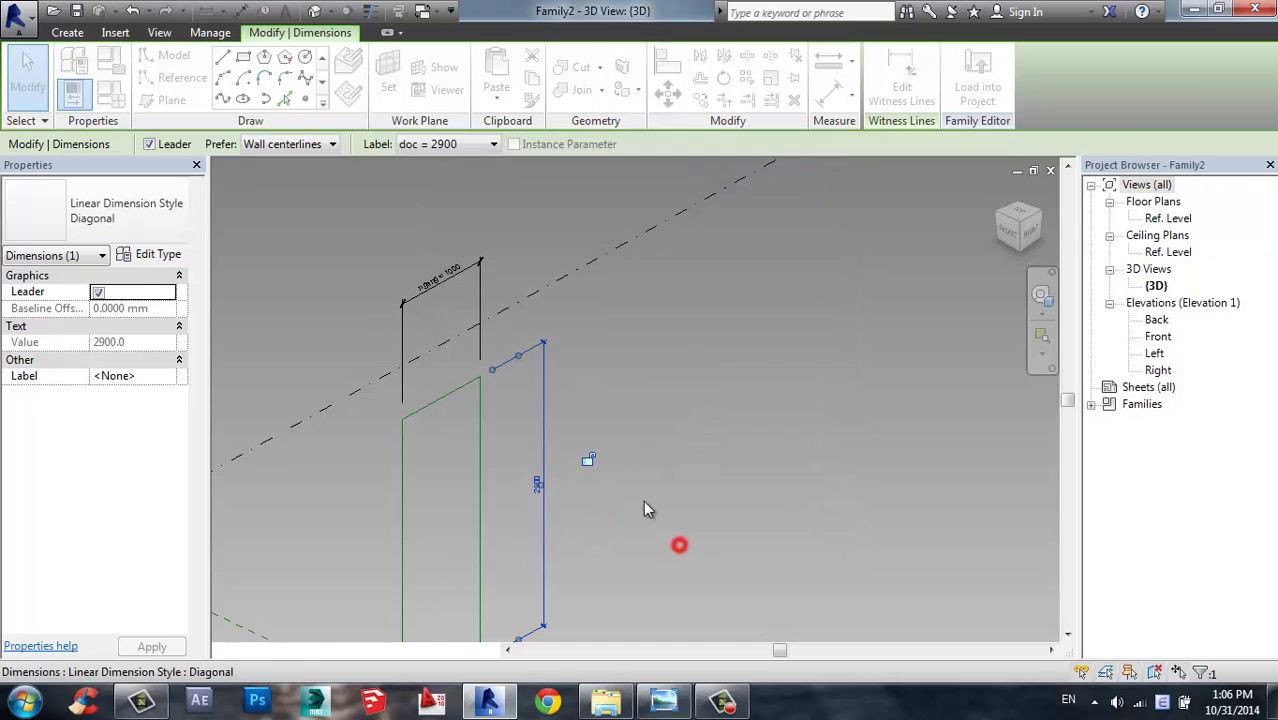
{"action": "left_click", "coordinate": [678, 543]}
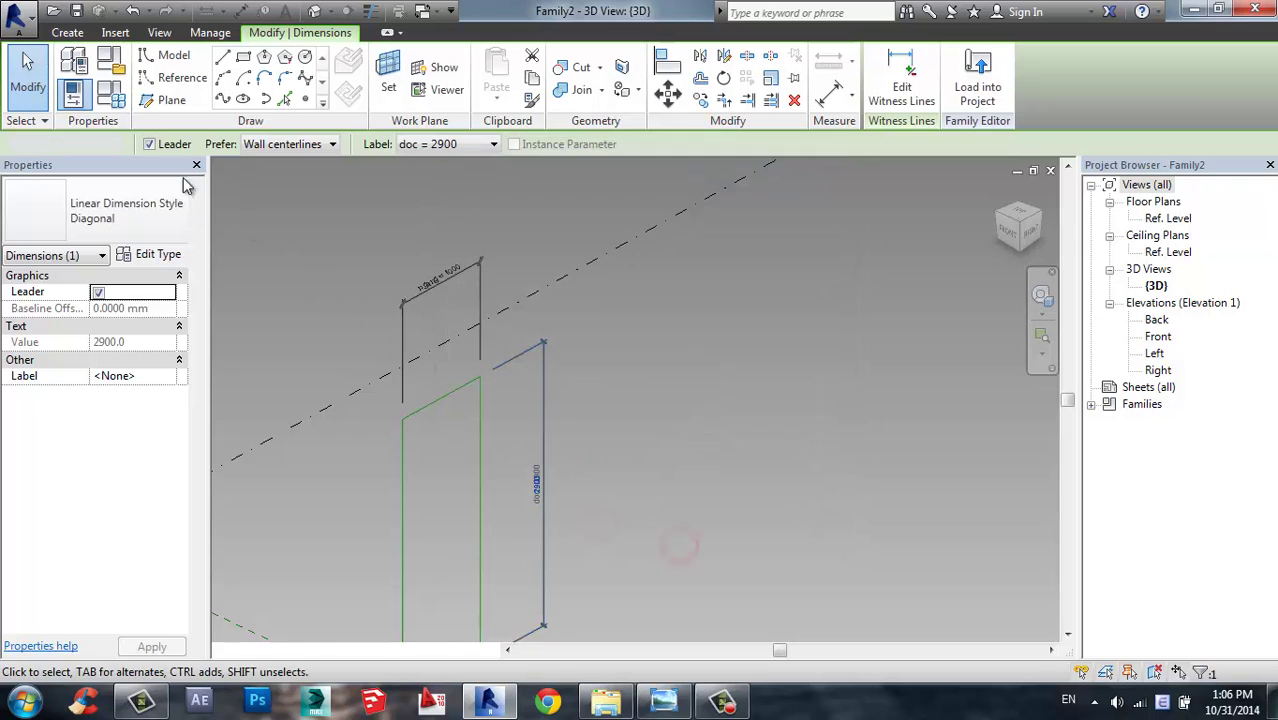
- Set the family type parameters ngang to 500 and doc to 2500, and apply them to the profile
{"action": "left_click", "coordinate": [118, 92]}
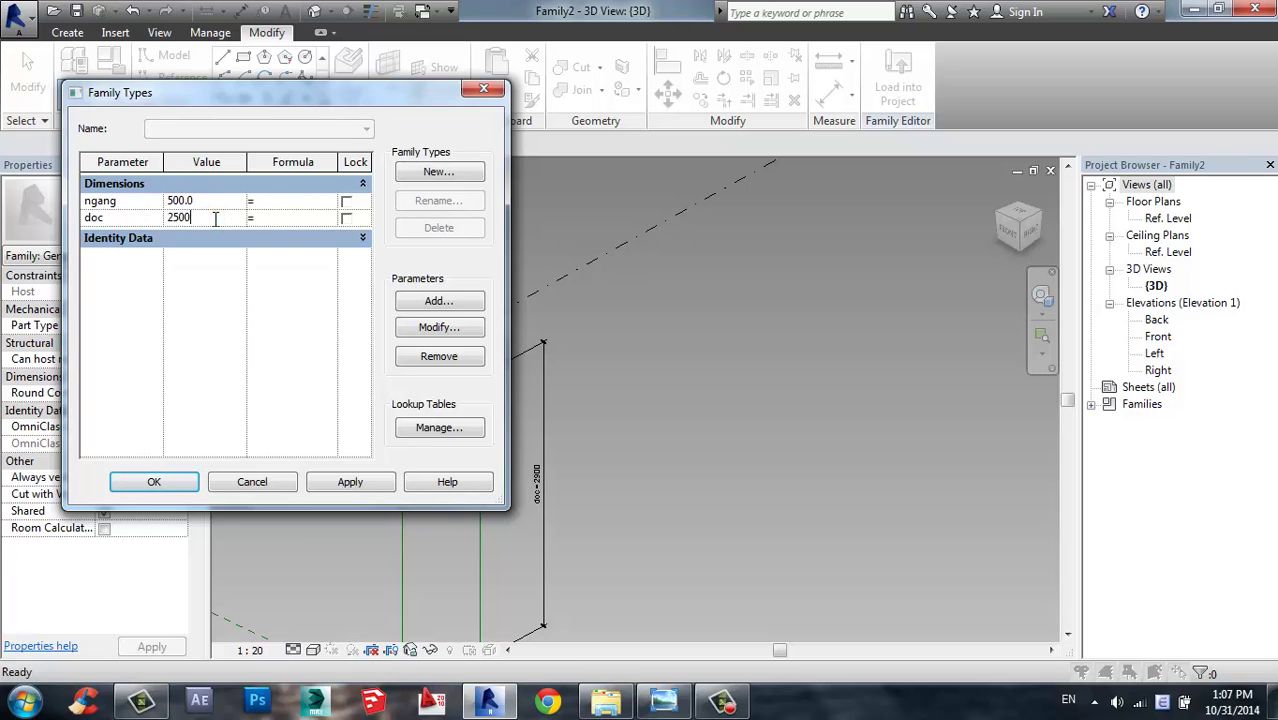
{"action": "left_click", "coordinate": [141, 482]}
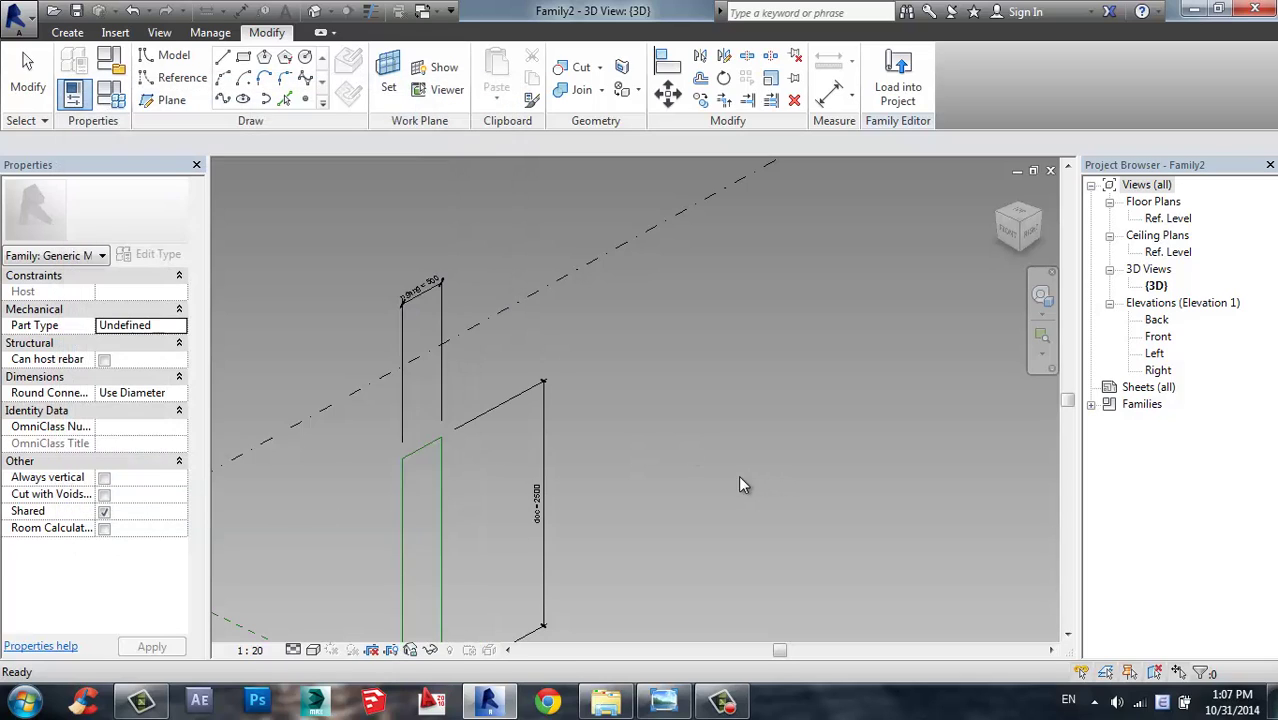
- Set the work plane to adaptive point 2's vertical plane and place reference lines there by picking the whole rectangle chain at point 1
{"action": "scroll", "coordinate": [590, 380], "scroll_direction": "down", "scroll_amount": 2}
{"action": "middle_click_drag", "start_coordinate": [633, 448], "coordinate": [530, 410]}
{"action": "scroll", "coordinate": [527, 402], "scroll_direction": "up", "scroll_amount": 1}
{"action": "middle_click_drag", "start_coordinate": [597, 379], "coordinate": [666, 284]}
{"action": "scroll", "coordinate": [602, 406], "scroll_direction": "up", "scroll_amount": 1}
{"action": "middle_click_drag", "start_coordinate": [709, 495], "coordinate": [699, 506]}
{"action": "scroll", "coordinate": [688, 438], "scroll_direction": "down", "scroll_amount": 2}
{"action": "middle_click_drag", "start_coordinate": [687, 446], "coordinate": [654, 467]}
{"action": "left_click", "coordinate": [388, 76]}
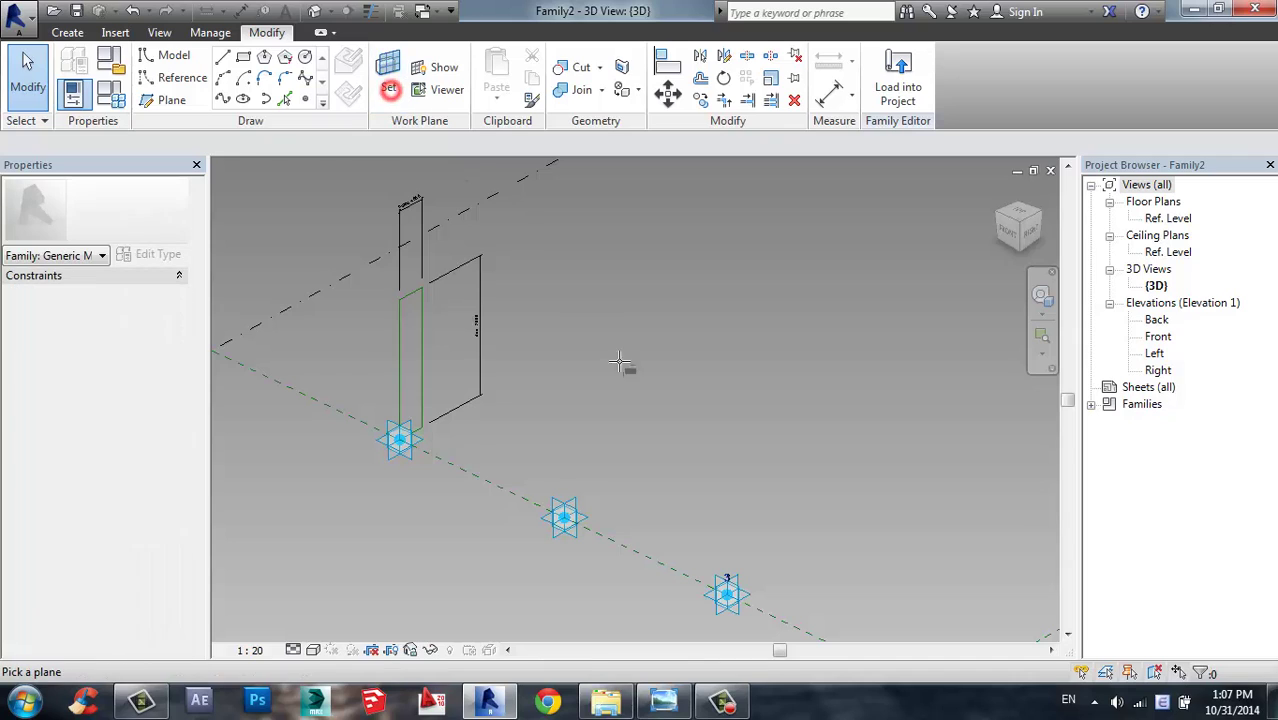
{"action": "left_click", "coordinate": [573, 501]}
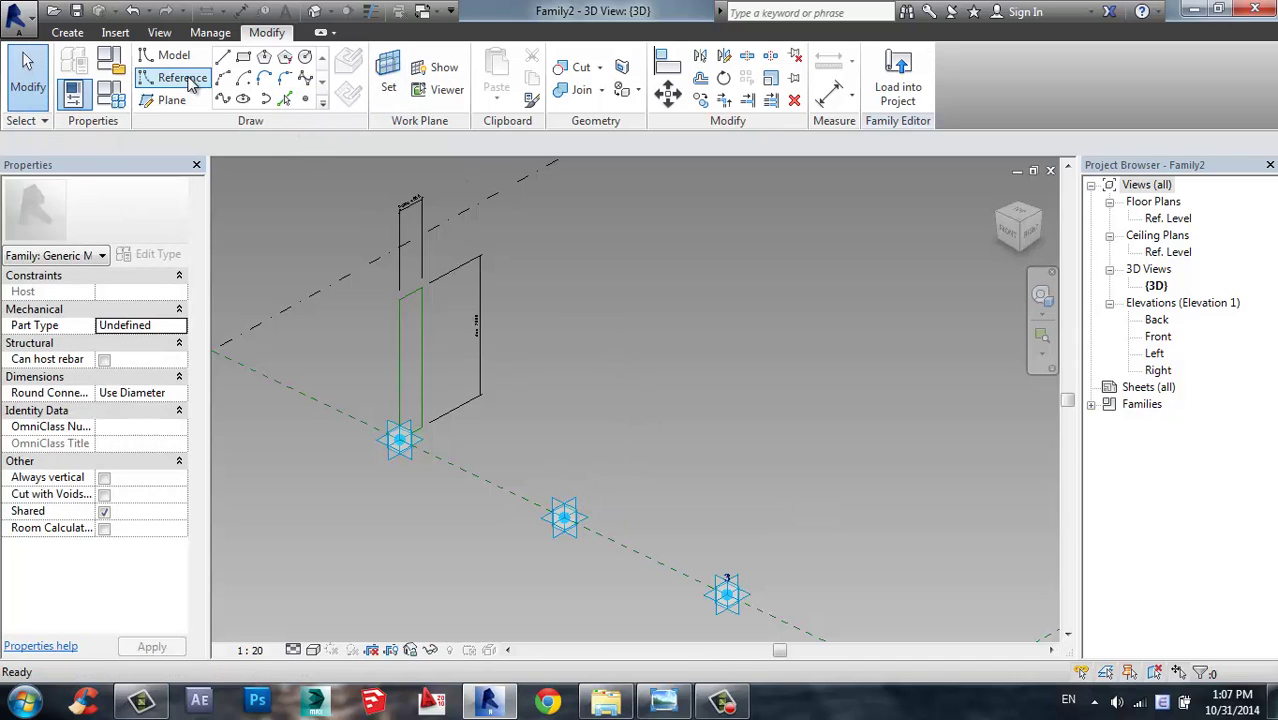
{"action": "left_click", "coordinate": [284, 102]}
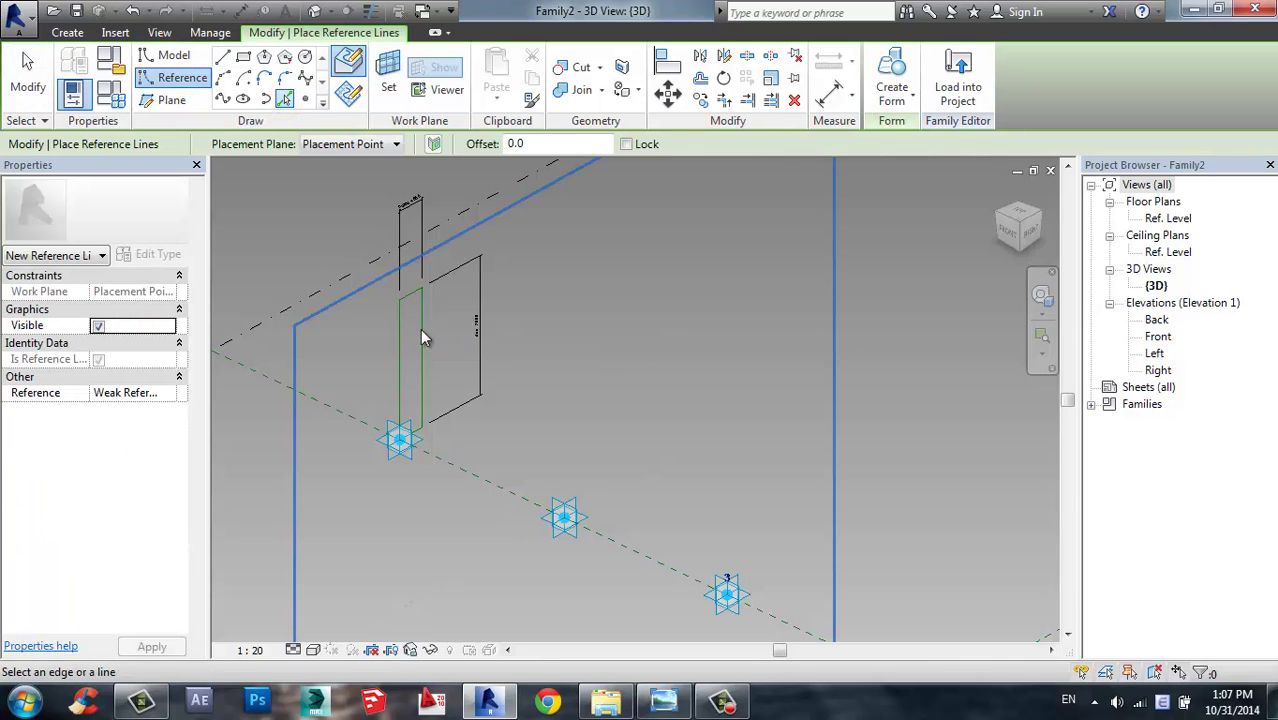
{"action": "key", "text": "Tab"}
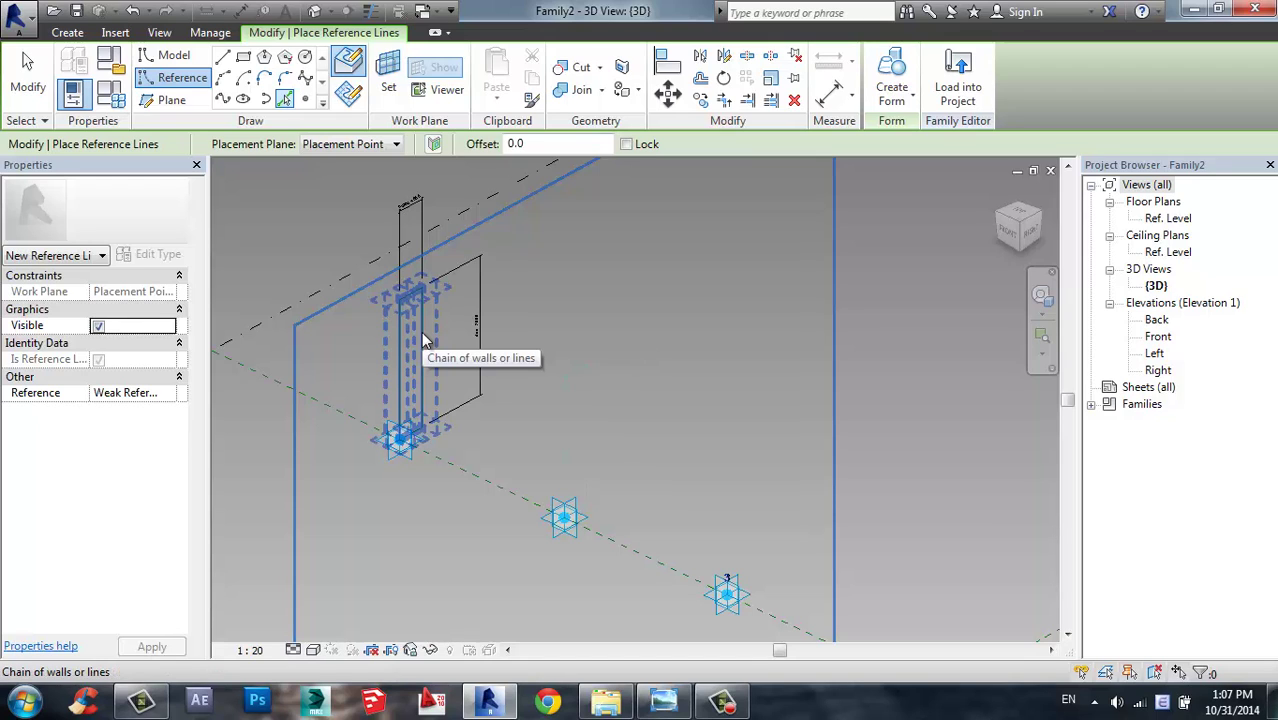
{"action": "left_click", "coordinate": [422, 333]}
- Set the work plane to adaptive point 3's matching vertical plane and copy the point 2 rectangle onto it as picked reference lines
{"action": "middle_click_drag", "start_coordinate": [548, 374], "coordinate": [372, 284]}
{"action": "middle_click_drag", "start_coordinate": [485, 385], "coordinate": [428, 356]}
{"action": "scroll", "coordinate": [473, 391], "scroll_direction": "up", "scroll_amount": 1}
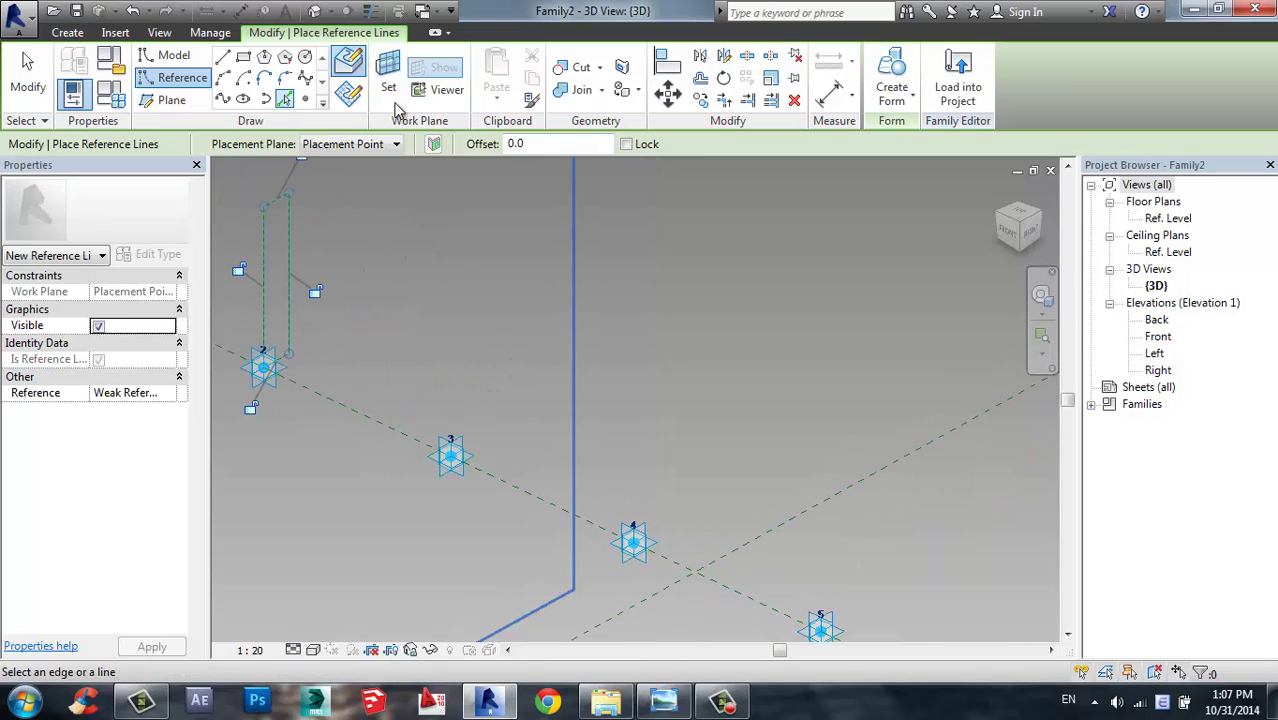
{"action": "left_click", "coordinate": [393, 80]}
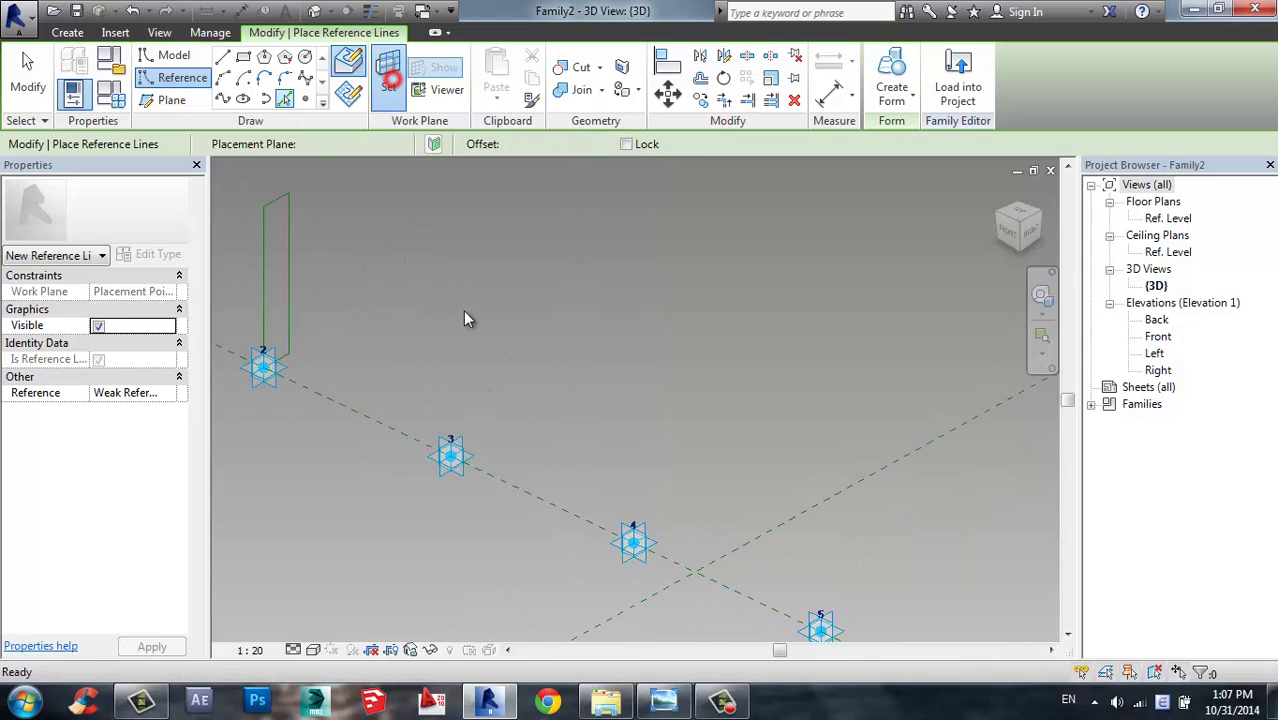
{"action": "left_click", "coordinate": [465, 436]}
{"action": "left_click", "coordinate": [286, 100]}
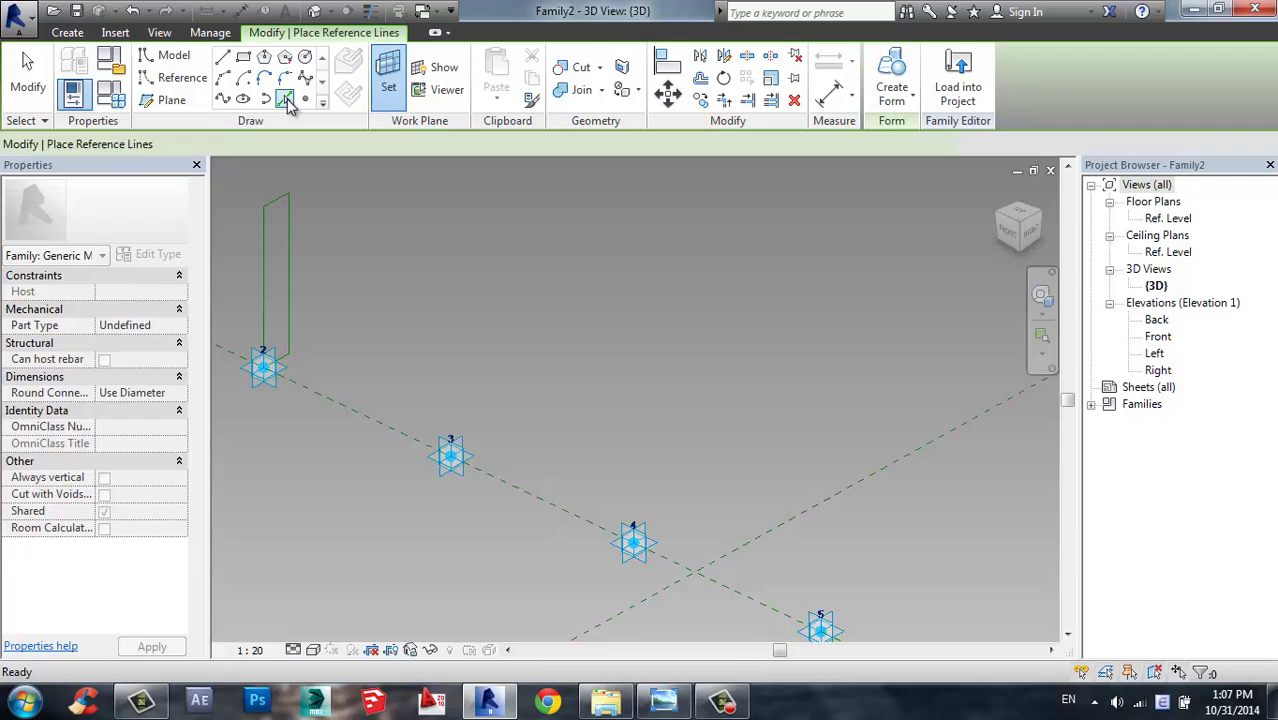
{"action": "key", "text": "Tab"}
{"action": "left_click", "coordinate": [290, 236]}
- Set the work plane to adaptive point 4's vertical plane and pick the point 3 rectangle to create reference lines there
{"action": "middle_click_drag", "start_coordinate": [649, 432], "coordinate": [529, 345]}
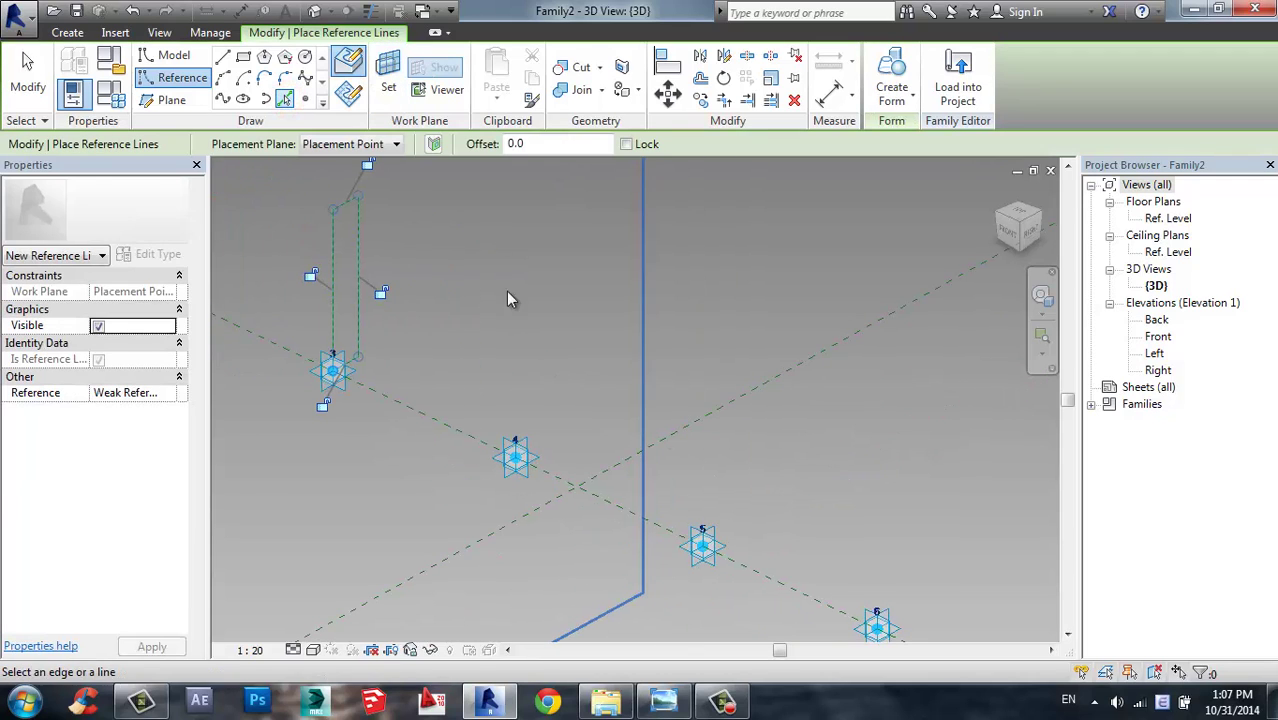
{"action": "left_click", "coordinate": [391, 92]}
{"action": "scroll", "coordinate": [498, 420], "scroll_direction": "up", "scroll_amount": 2}
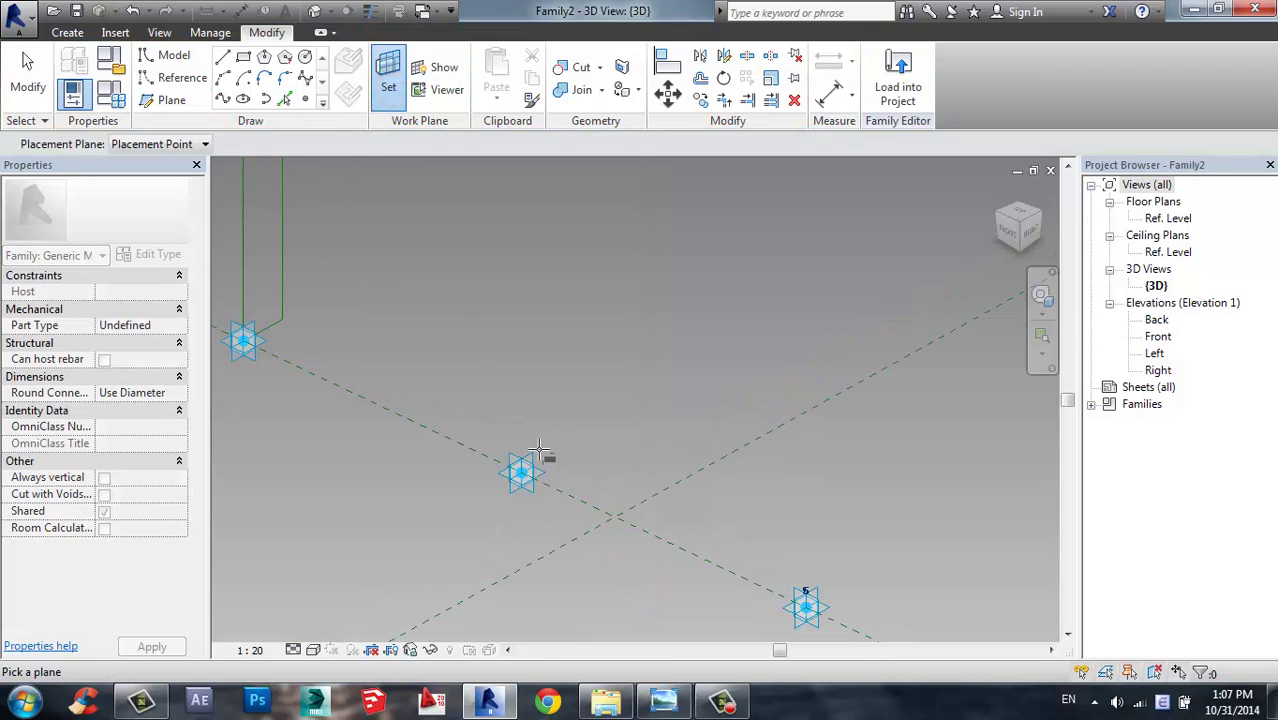
{"action": "left_click", "coordinate": [535, 450]}
{"action": "left_click", "coordinate": [174, 78]}
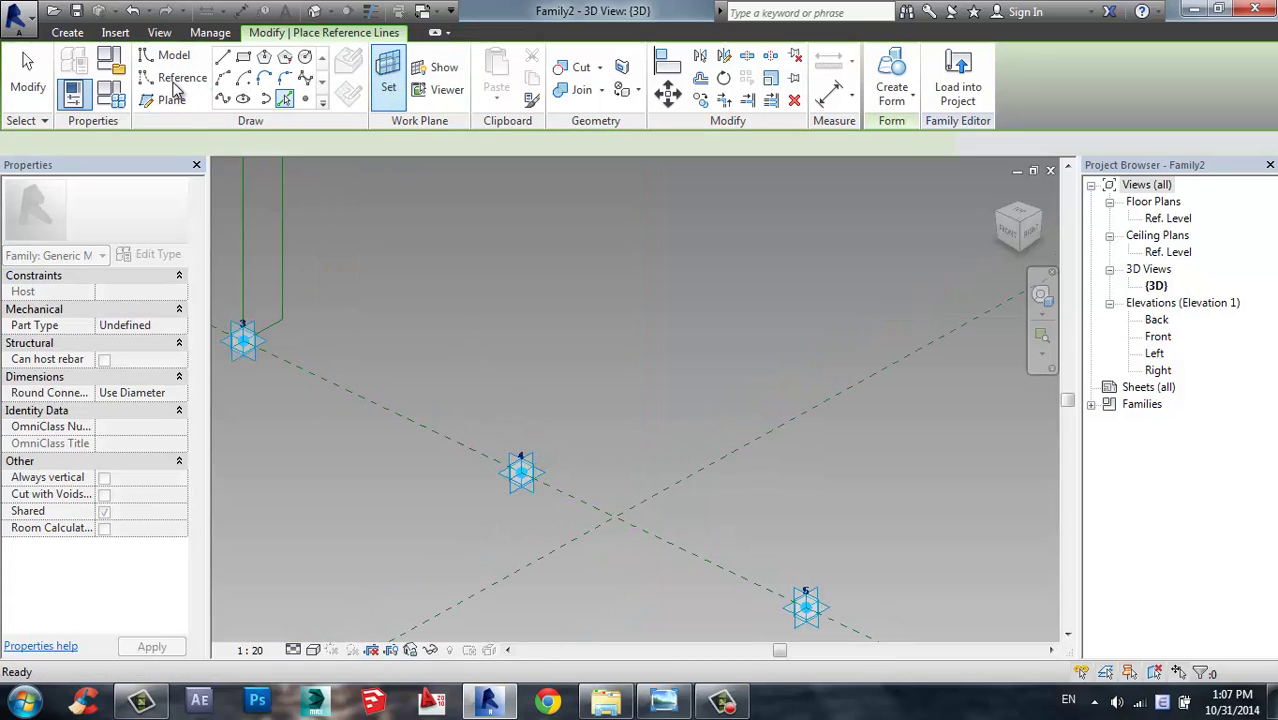
{"action": "left_click", "coordinate": [286, 168]}
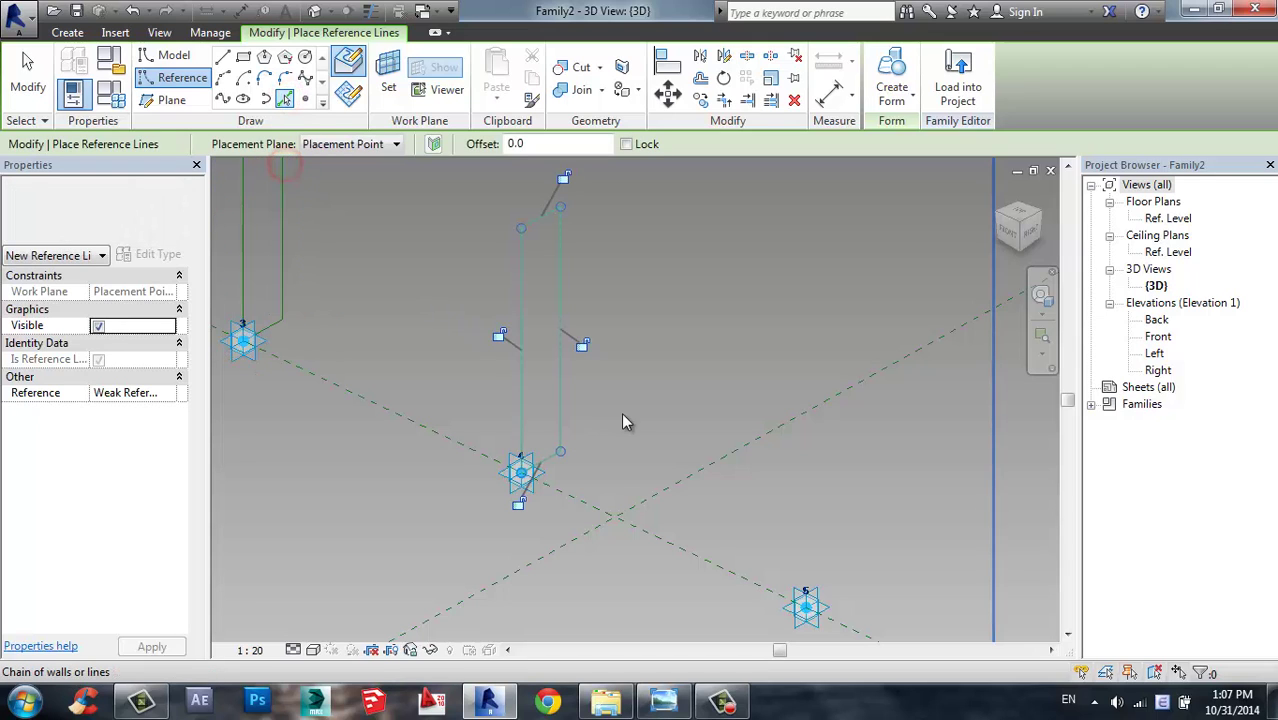
- Set the work plane to adaptive point 5's vertical plane and pick the point 4 rectangle chain to create its reference profile
{"action": "middle_click_drag", "start_coordinate": [473, 278], "coordinate": [593, 256]}
{"action": "left_click", "coordinate": [388, 80]}
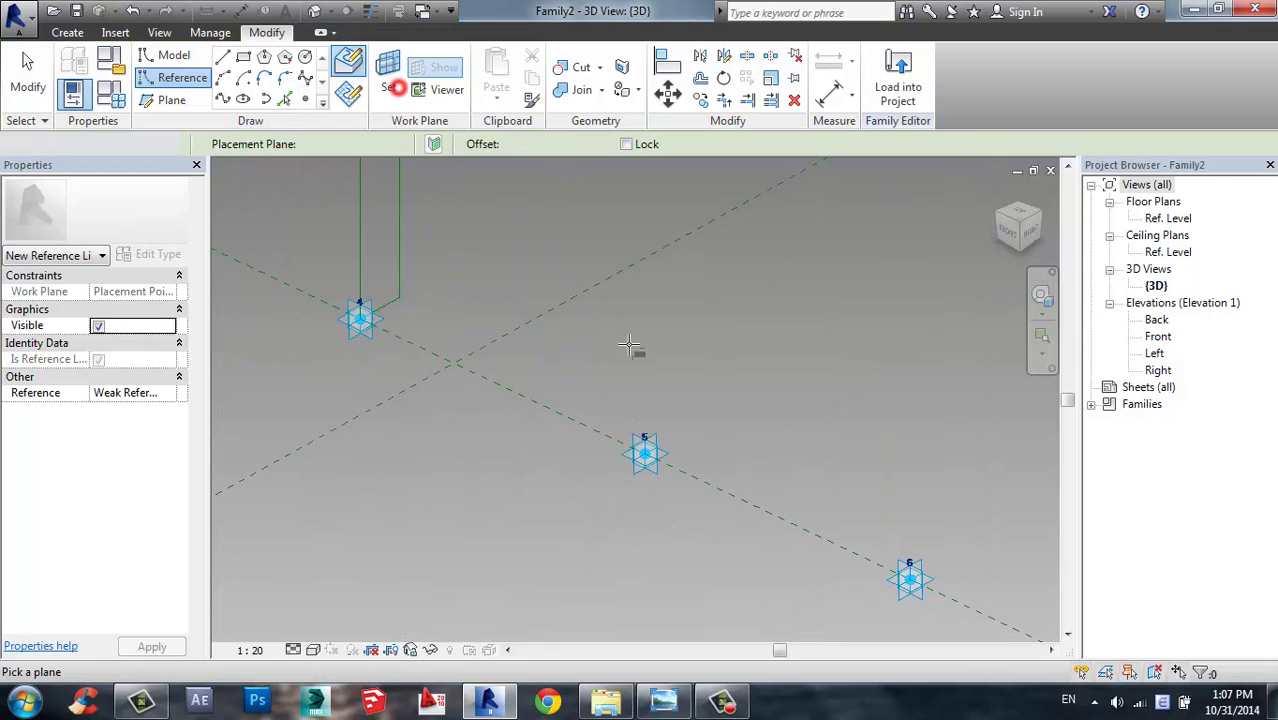
{"action": "left_click", "coordinate": [657, 432]}
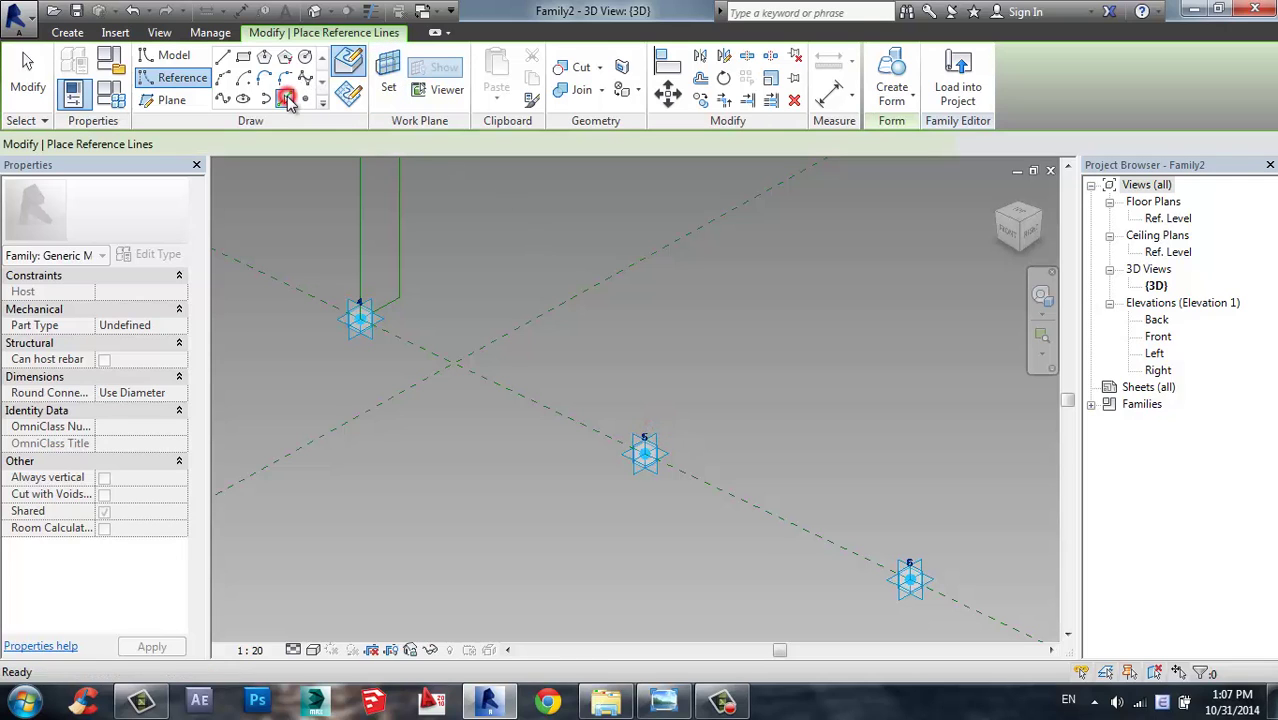
{"action": "key", "text": "Tab"}
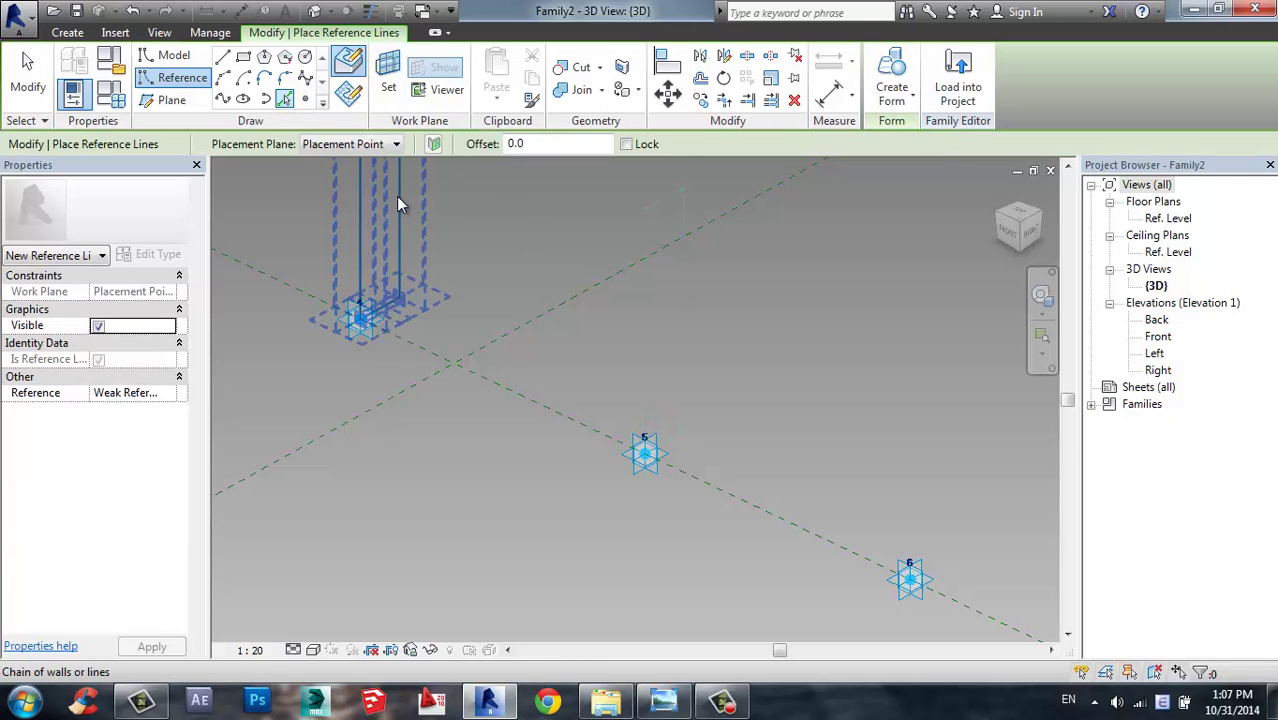
{"action": "left_click", "coordinate": [396, 196]}
- Set the work plane to adaptive point 6's vertical plane and pick the point 5 rectangle chain to create its reference profile
{"action": "middle_click_drag", "start_coordinate": [793, 403], "coordinate": [700, 390]}
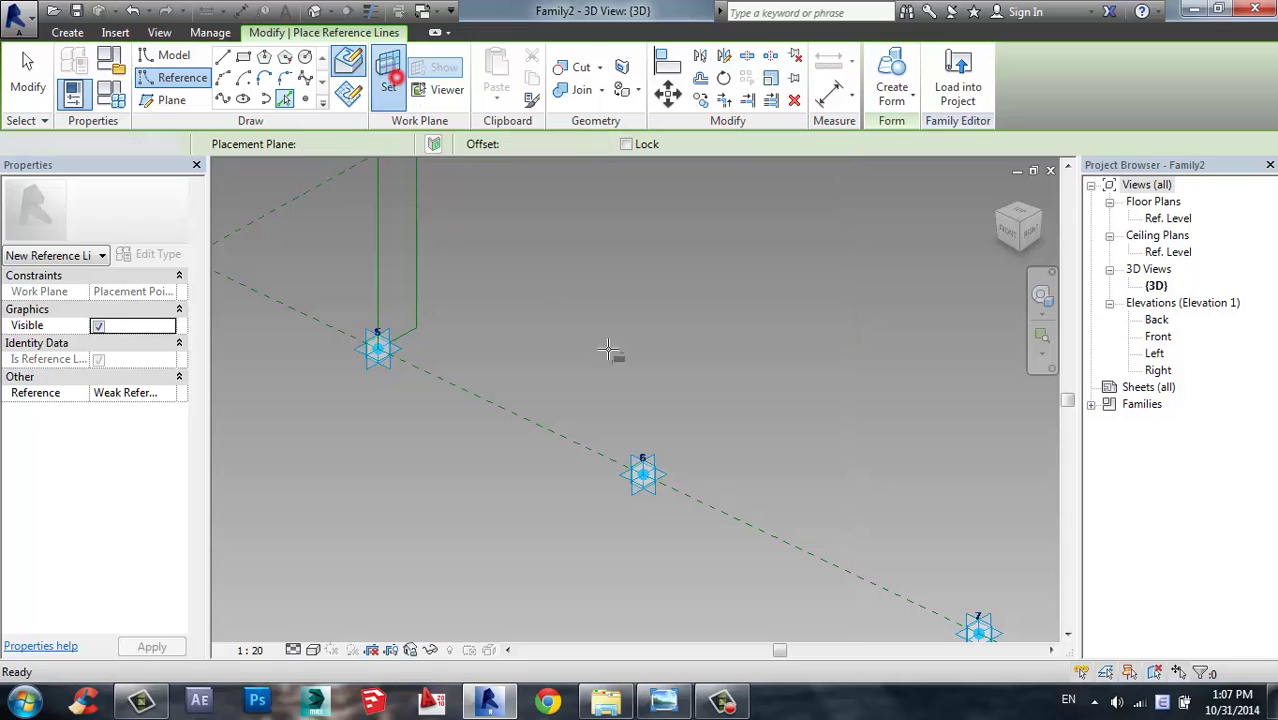
{"action": "left_click", "coordinate": [388, 80]}
{"action": "left_click", "coordinate": [659, 455]}
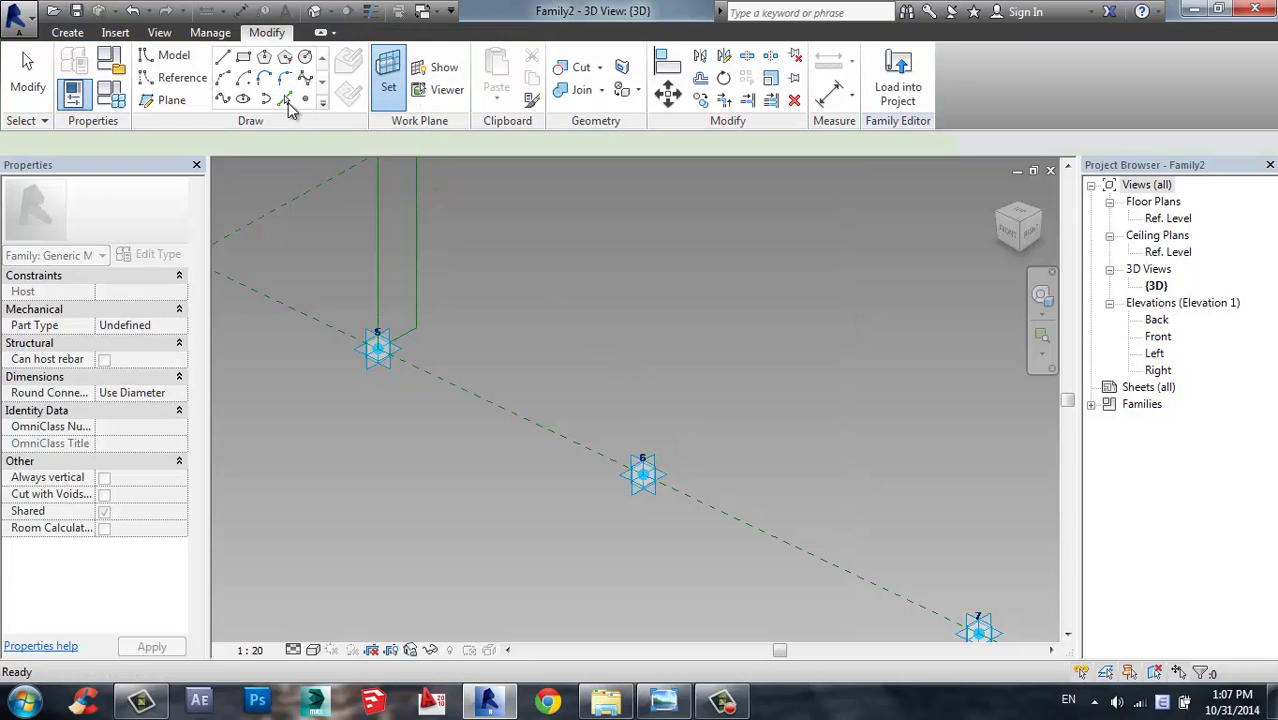
{"action": "left_click", "coordinate": [284, 99]}
{"action": "key", "text": "Tab"}
{"action": "key", "text": "Tab"}
{"action": "key", "text": "Tab"}
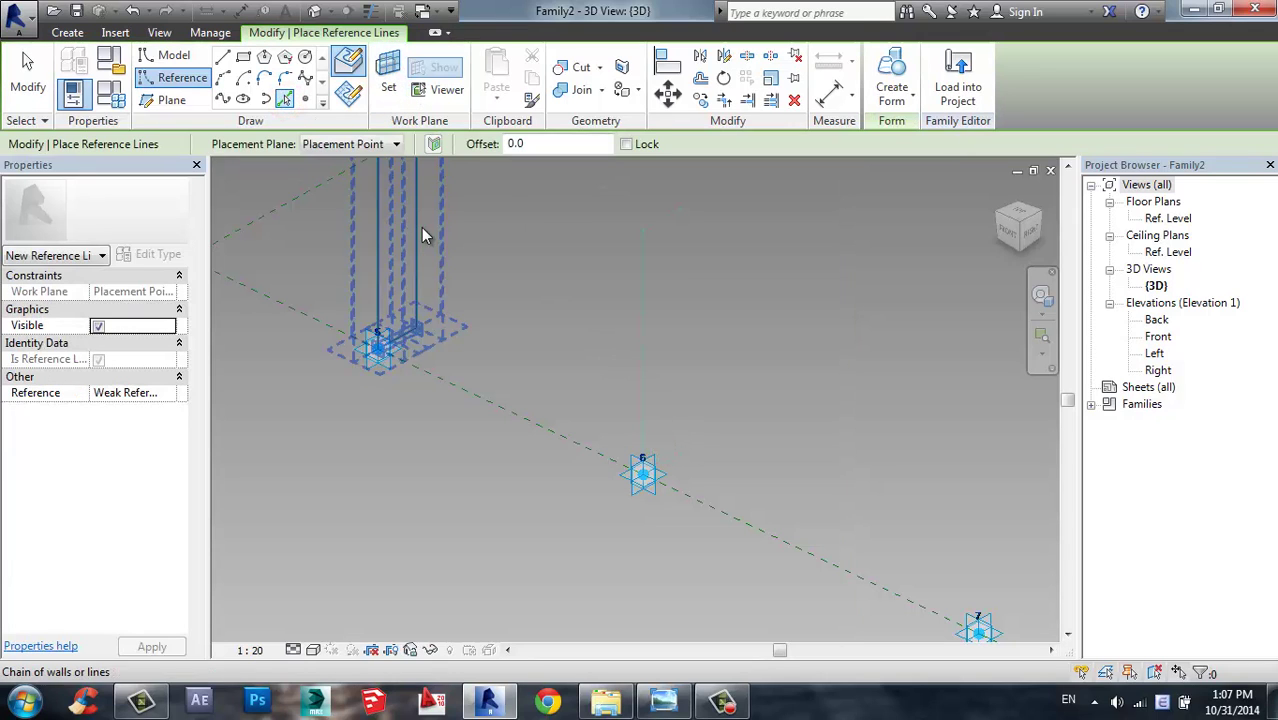
{"action": "left_click", "coordinate": [421, 228]}
- Set the work plane to adaptive point 7's vertical plane and pick the point 6 rectangle chain to create the last reference profile
{"action": "middle_click_drag", "start_coordinate": [755, 378], "coordinate": [448, 221]}
{"action": "left_click", "coordinate": [410, 82]}
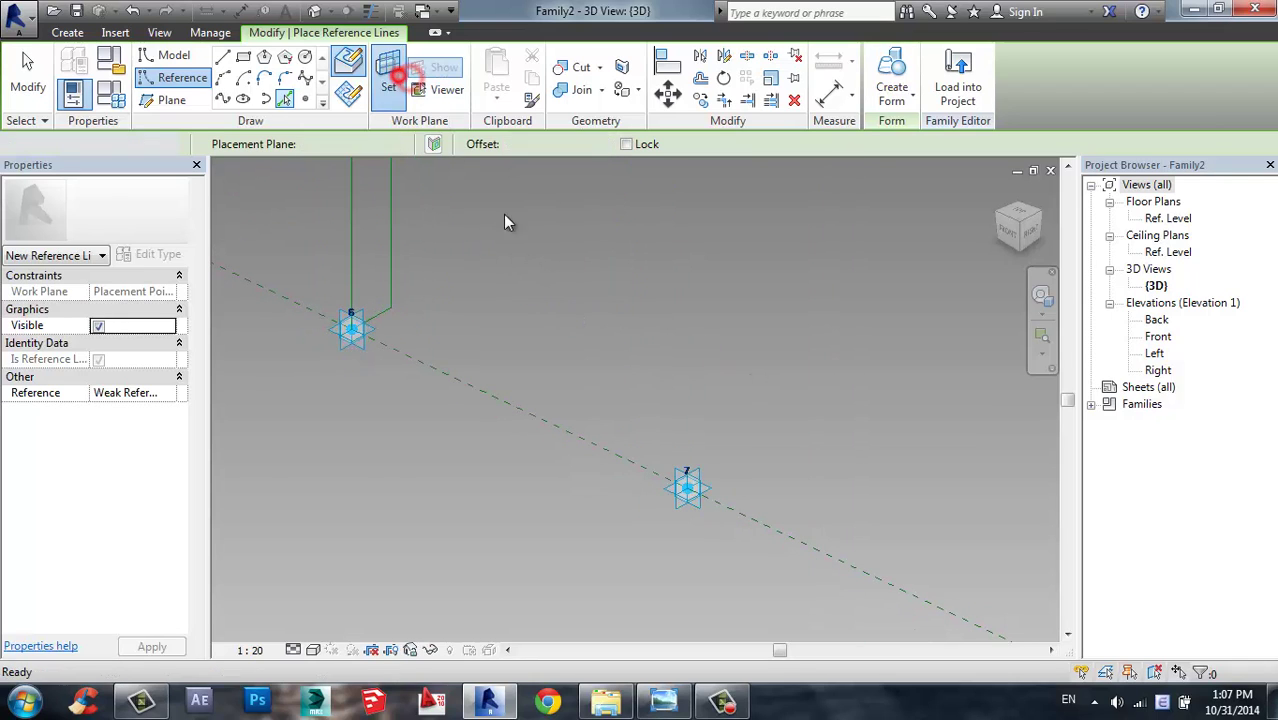
{"action": "left_click", "coordinate": [700, 466]}
{"action": "left_click", "coordinate": [286, 101]}
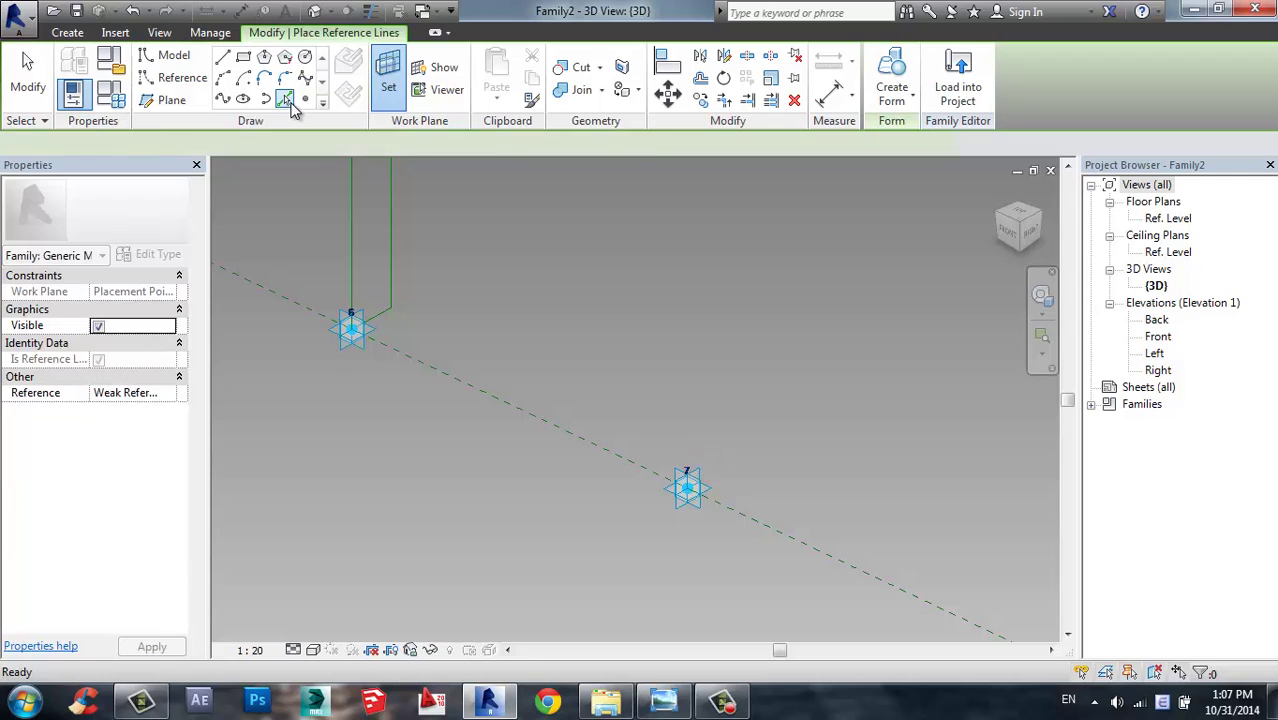
{"action": "key", "text": "Tab"}
{"action": "left_click", "coordinate": [405, 206]}
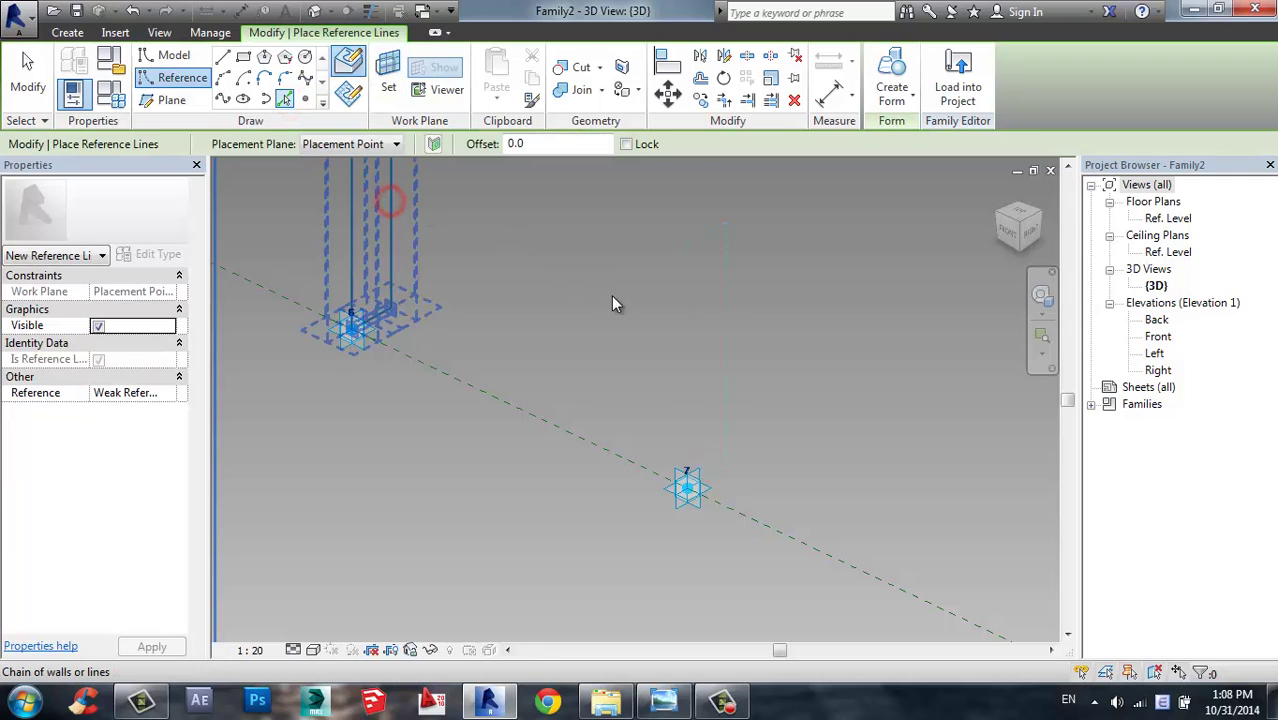
{"action": "scroll", "coordinate": [611, 301], "scroll_direction": "down", "scroll_amount": 3}
{"action": "middle_click_drag", "start_coordinate": [552, 332], "coordinate": [727, 508]}
{"action": "middle_click_drag", "start_coordinate": [416, 322], "coordinate": [653, 462]}
{"action": "scroll", "coordinate": [463, 350], "scroll_direction": "down", "scroll_amount": 1}
{"action": "scroll", "coordinate": [446, 334], "scroll_direction": "up", "scroll_amount": 3}
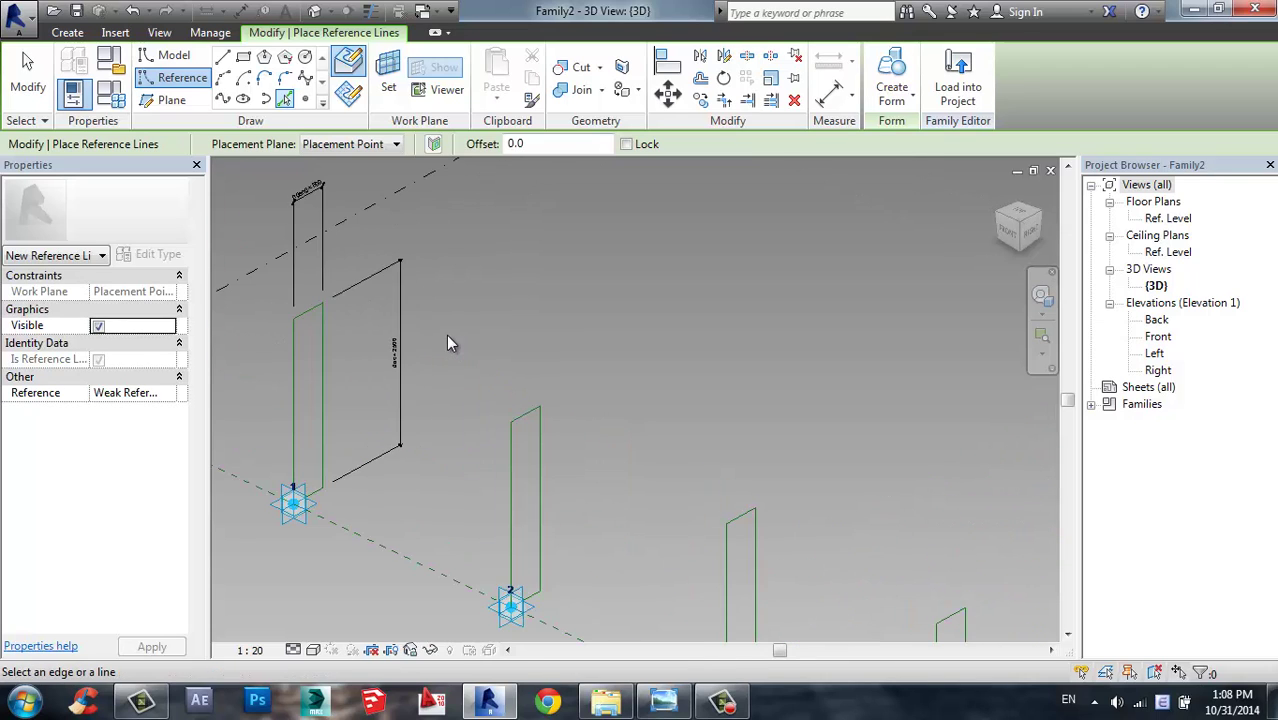
{"action": "middle_click_drag", "start_coordinate": [480, 353], "coordinate": [423, 316]}
{"action": "key", "text": "i"}
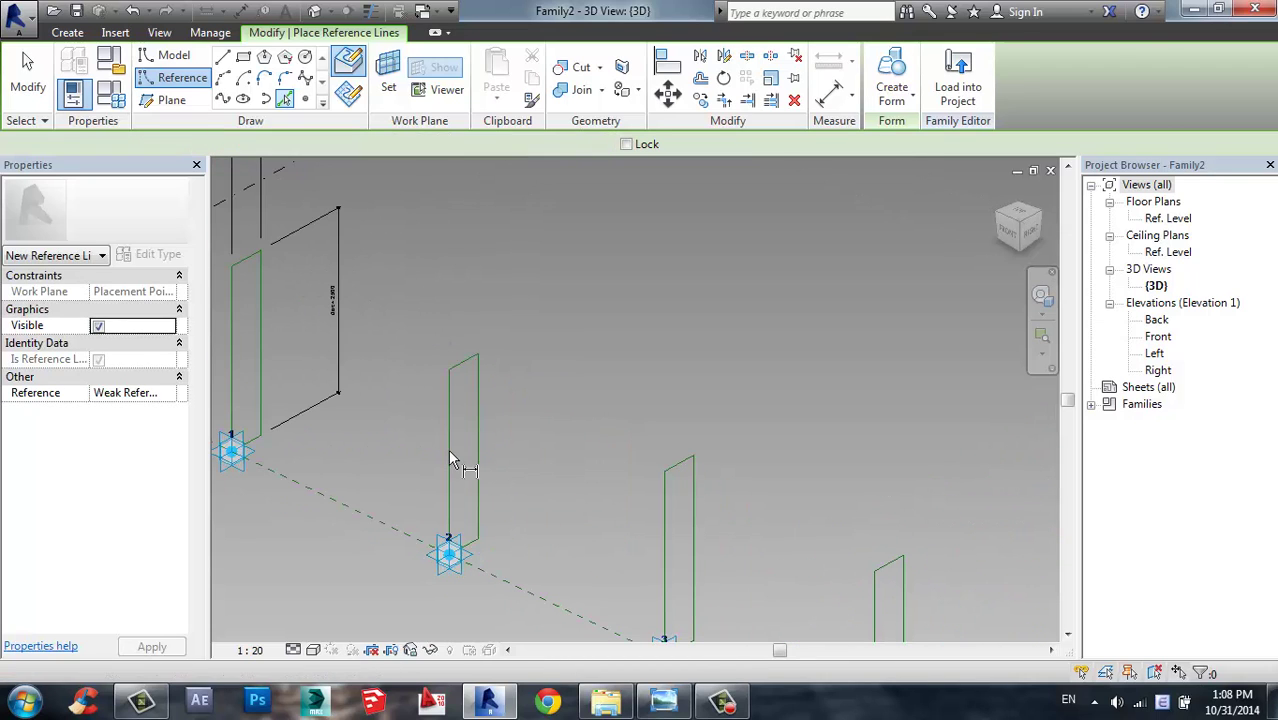
{"action": "left_click", "coordinate": [448, 450]}
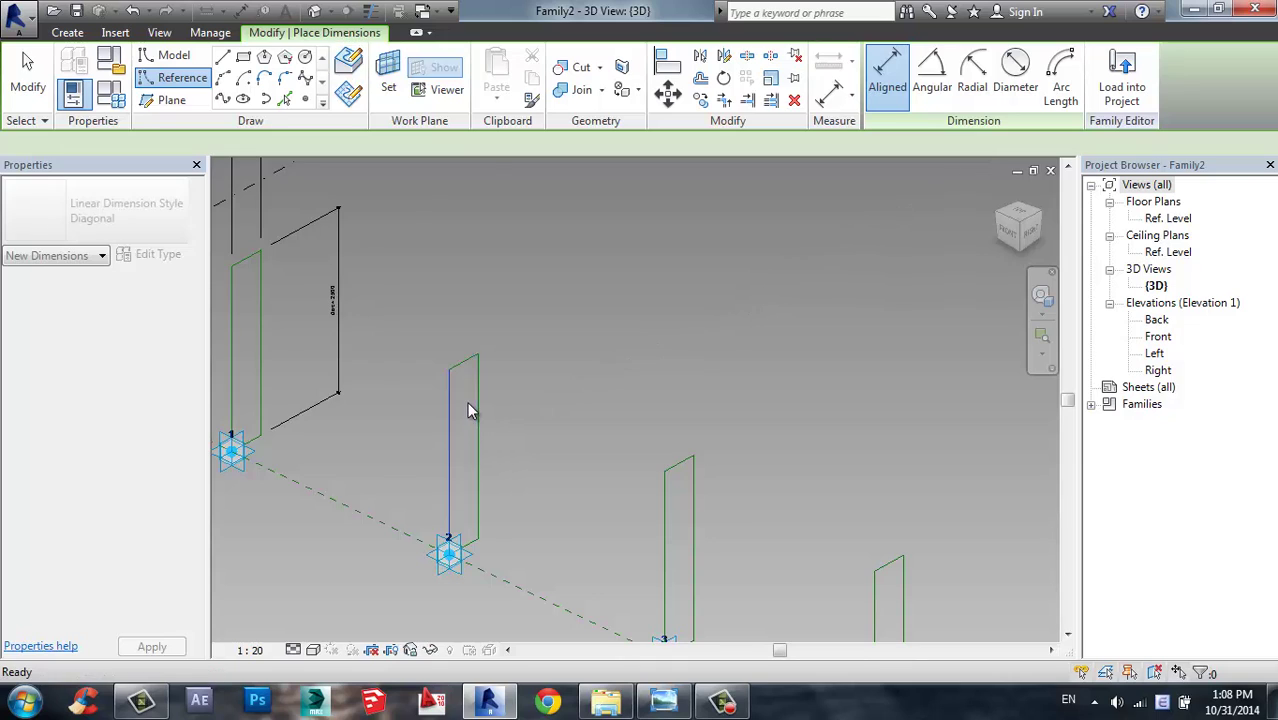
{"action": "scroll", "coordinate": [468, 405], "scroll_direction": "down", "scroll_amount": 2}
{"action": "key", "text": "Escape"}
- Delete the height and width dimensions attached to the rectangle at adaptive point 1
{"action": "left_click", "coordinate": [381, 322]}
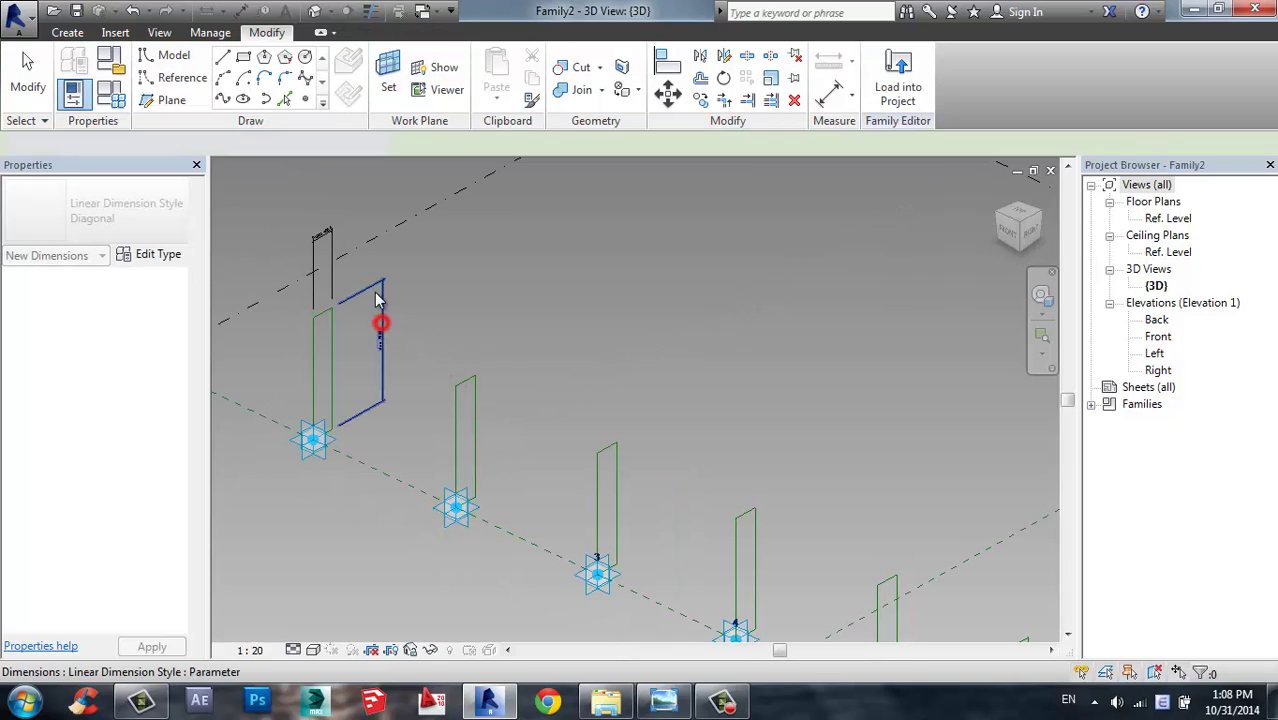
{"action": "key", "text": "Delete"}
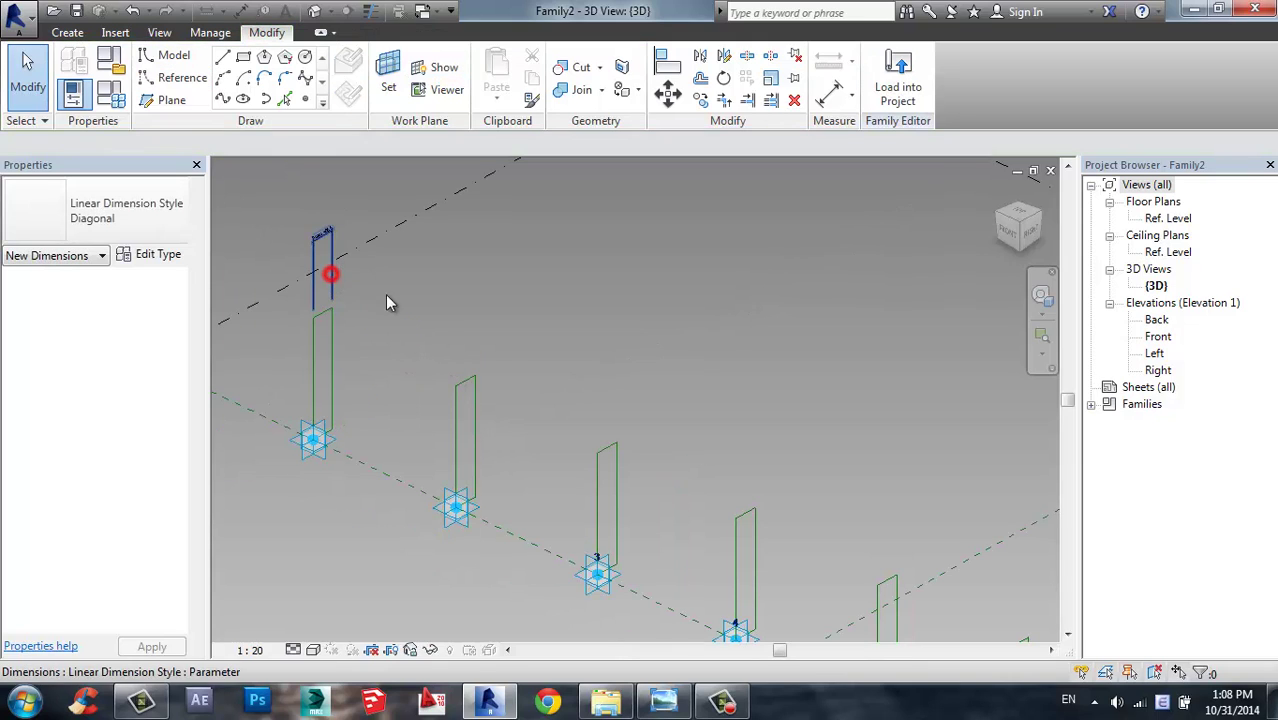
{"action": "left_click", "coordinate": [456, 334]}
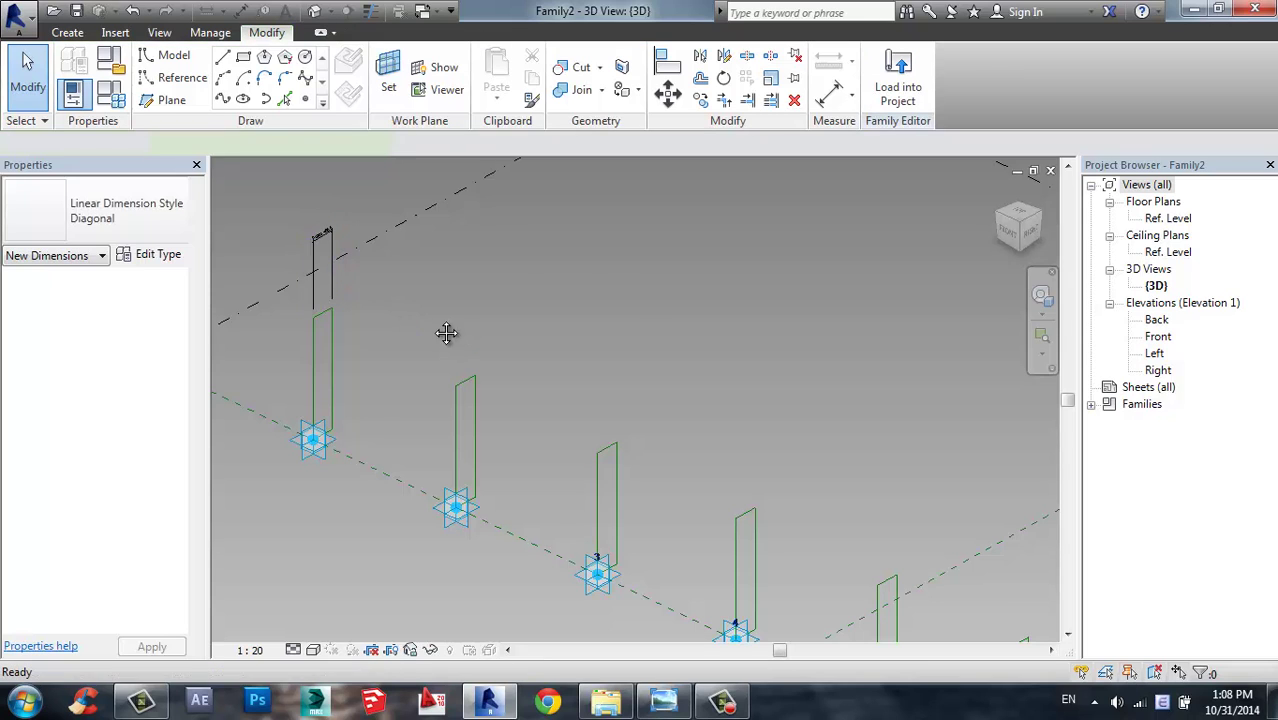
- Select the rectangular reference line chains at all seven adaptive points and create a solid form through them
{"action": "scroll", "coordinate": [460, 330], "scroll_direction": "down", "scroll_amount": 3}
{"action": "scroll", "coordinate": [517, 358], "scroll_direction": "up", "scroll_amount": 1}
{"action": "middle_click_drag", "start_coordinate": [517, 358], "coordinate": [785, 374]}
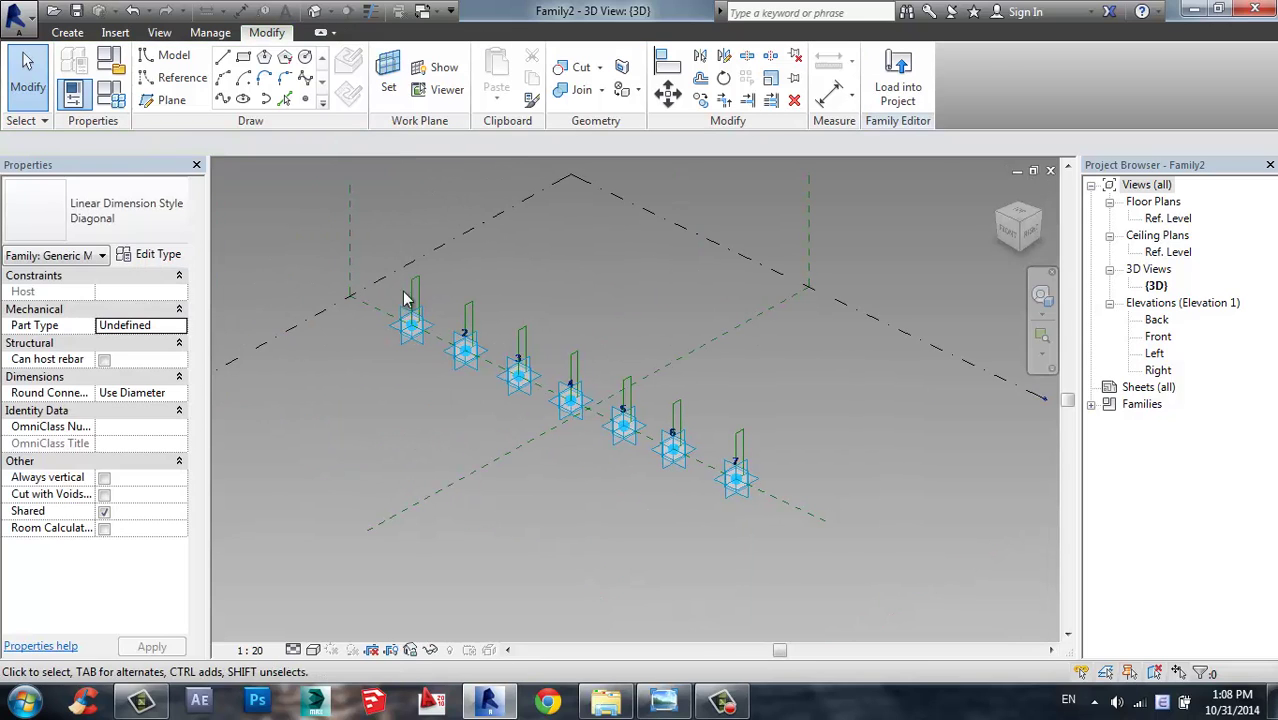
{"action": "scroll", "coordinate": [421, 292], "scroll_direction": "up", "scroll_amount": 1}
{"action": "key", "text": "Tab"}
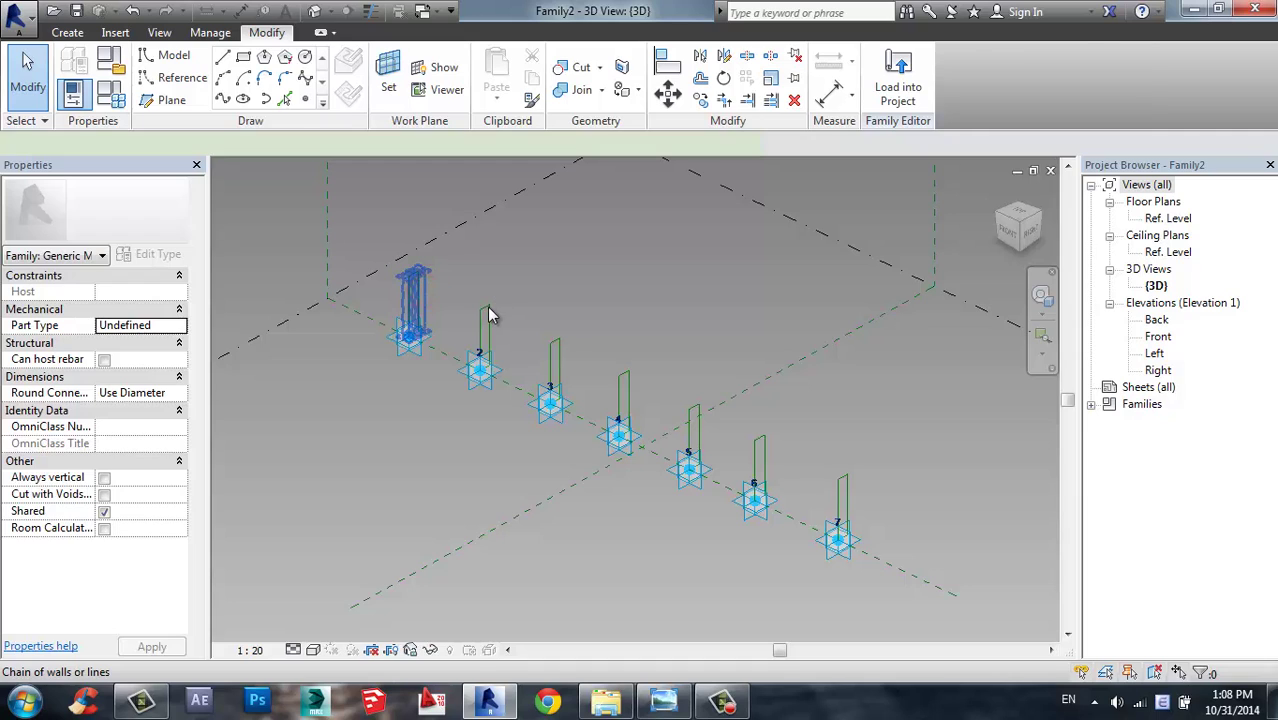
{"action": "key", "text": "Tab"}
{"action": "left_click", "coordinate": [490, 306], "text": "ctrl"}
{"action": "key", "text": "Tab"}
{"action": "left_click", "coordinate": [565, 351], "text": "ctrl"}
{"action": "key", "text": "Tab"}
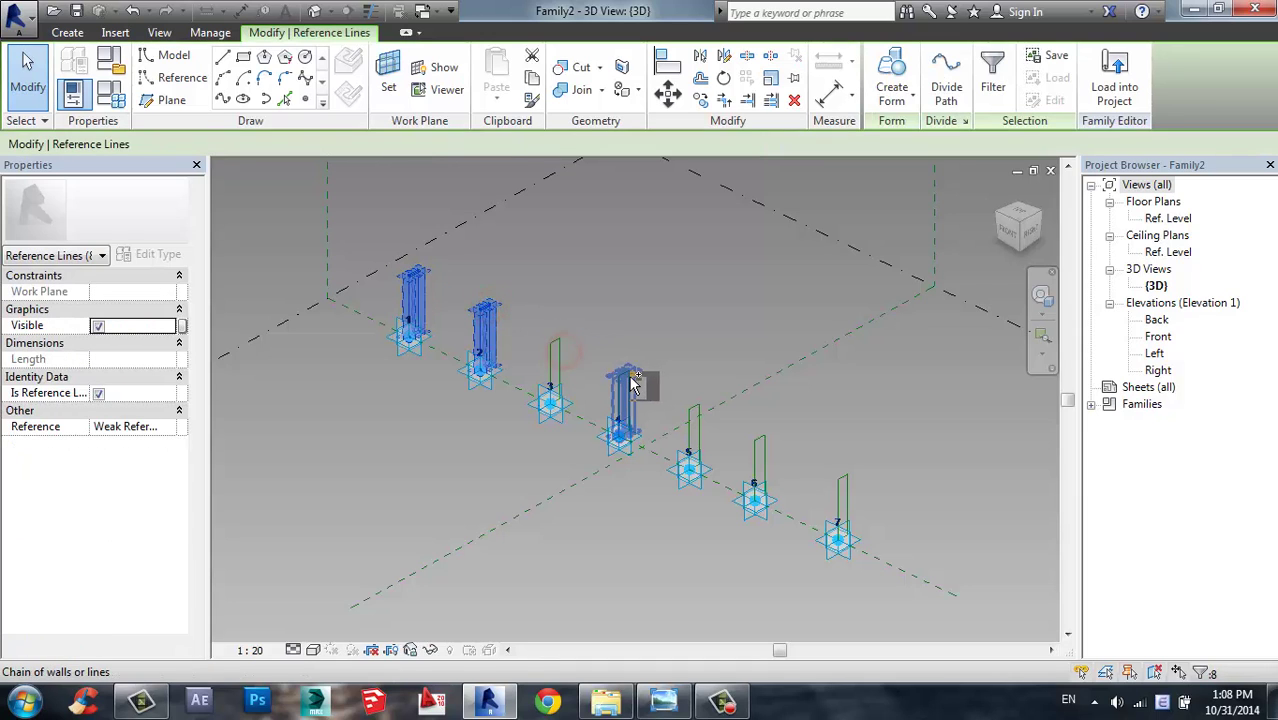
{"action": "left_click", "coordinate": [555, 362], "text": "ctrl"}
{"action": "left_click", "coordinate": [697, 420], "text": "ctrl"}
{"action": "left_click", "coordinate": [762, 445], "text": "ctrl"}
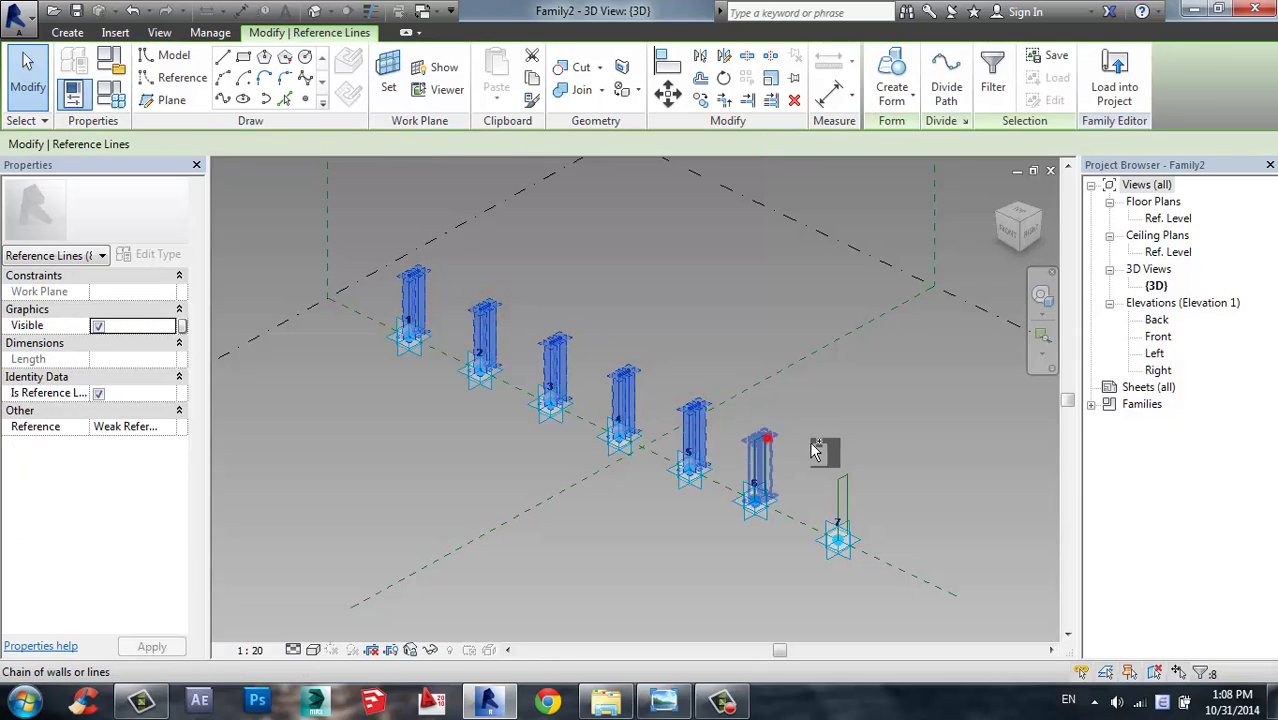
{"action": "left_click", "coordinate": [843, 482], "text": "ctrl"}
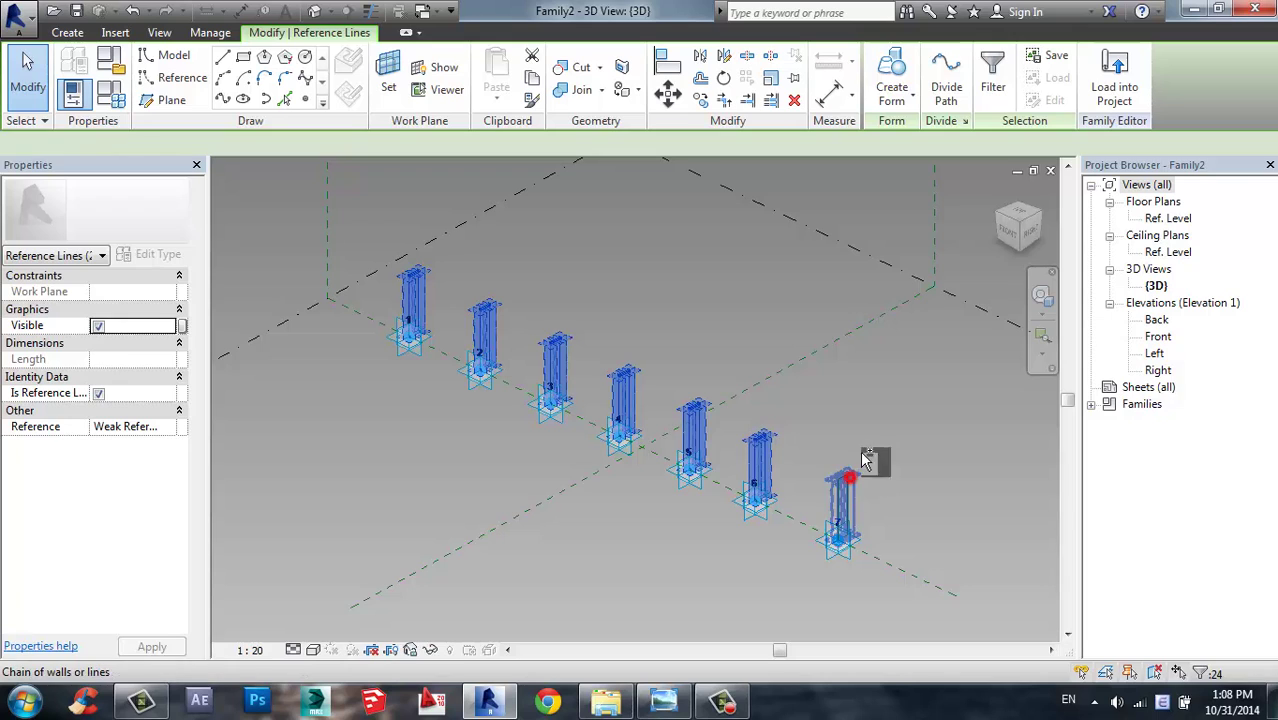
{"action": "left_click", "coordinate": [893, 72]}
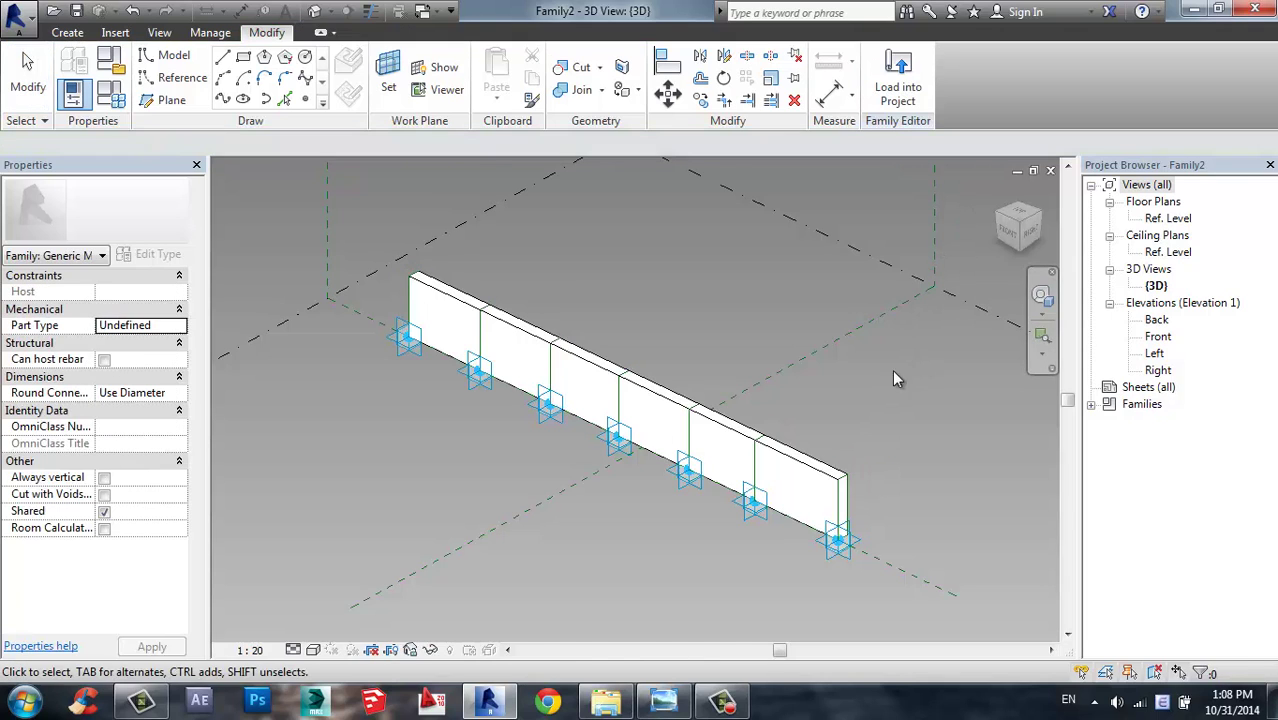
- Move adaptive points 7 and 6 in opposite directions off the straight line to bend the solid form
{"action": "scroll", "coordinate": [746, 367], "scroll_direction": "down", "scroll_amount": 1}
{"action": "middle_click_drag", "start_coordinate": [682, 442], "coordinate": [541, 463]}
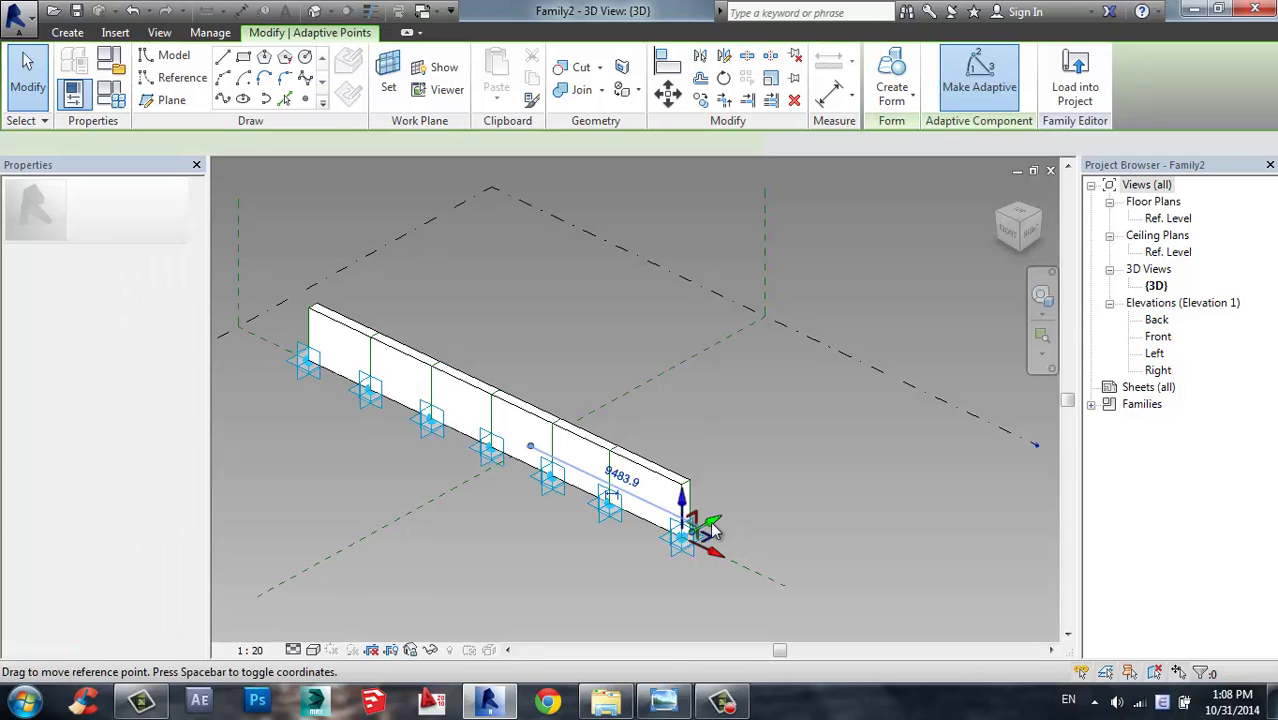
{"action": "left_click_drag", "start_coordinate": [712, 522], "coordinate": [757, 533]}
{"action": "left_click_drag", "start_coordinate": [720, 580], "coordinate": [775, 490]}
{"action": "left_click", "coordinate": [611, 520]}
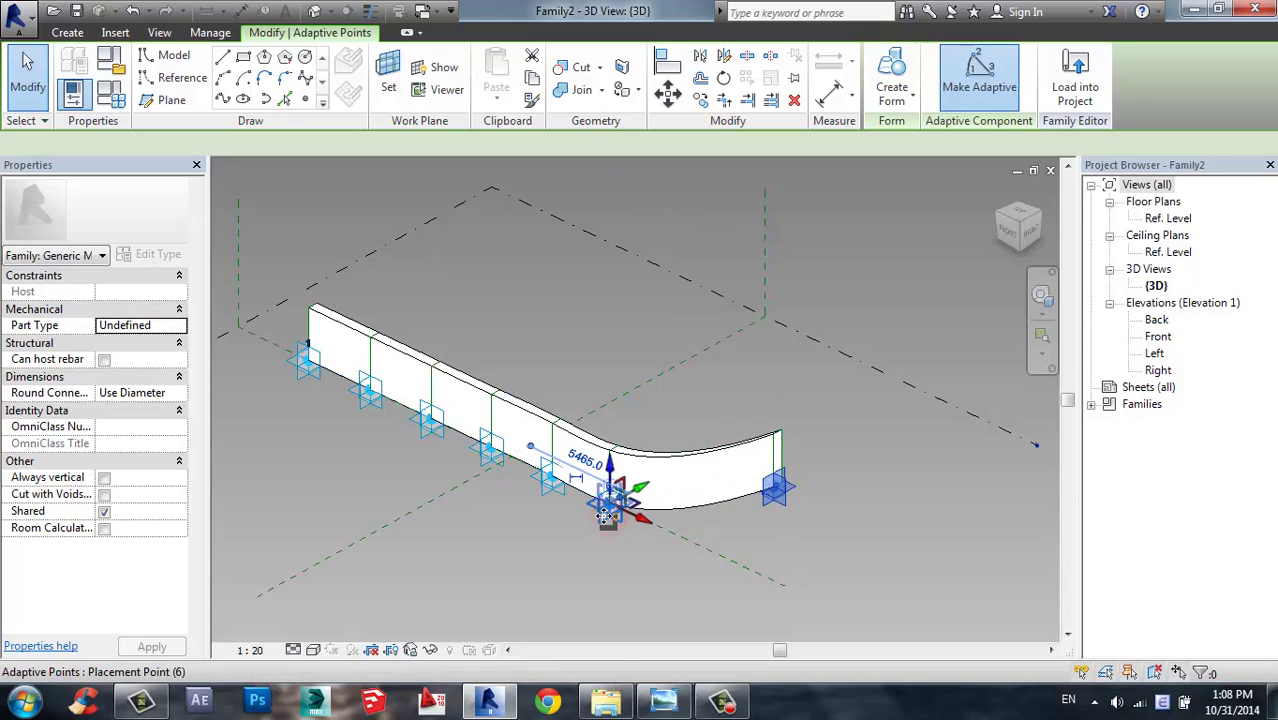
{"action": "left_click_drag", "start_coordinate": [585, 530], "coordinate": [507, 563]}
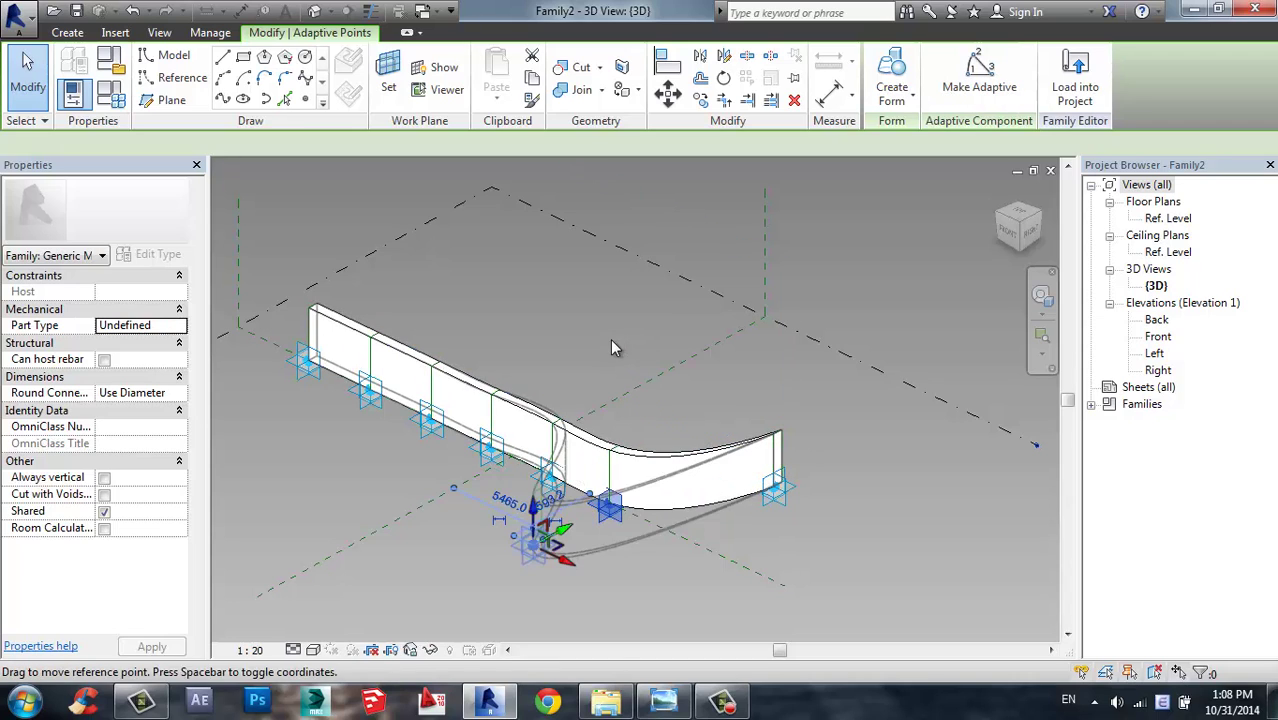
{"action": "left_click", "coordinate": [610, 342]}
- Save the family as profile 1 in the tut 12 folder with maximum backups set to 1
{"action": "key", "text": "ctrl+s"}
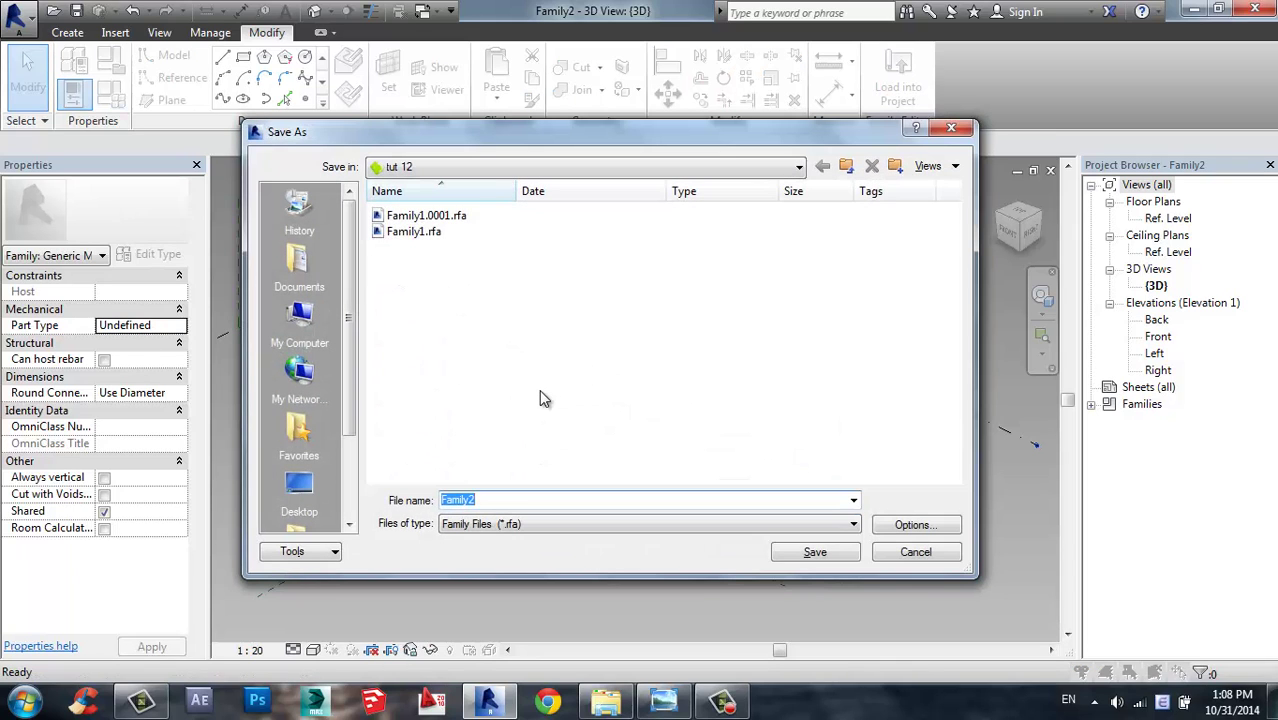
{"action": "type", "text": "profile 1"}
{"action": "left_click", "coordinate": [897, 524]}
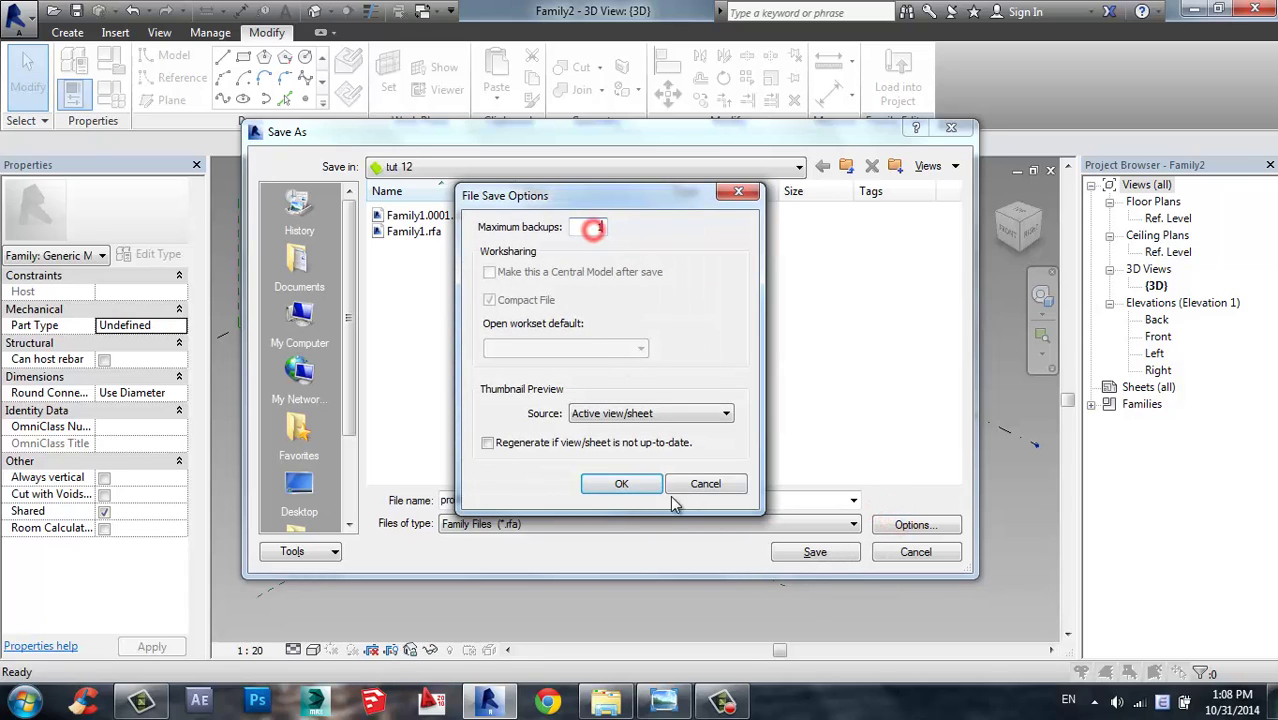
{"action": "left_click", "coordinate": [622, 484]}
{"action": "left_click", "coordinate": [815, 552]}
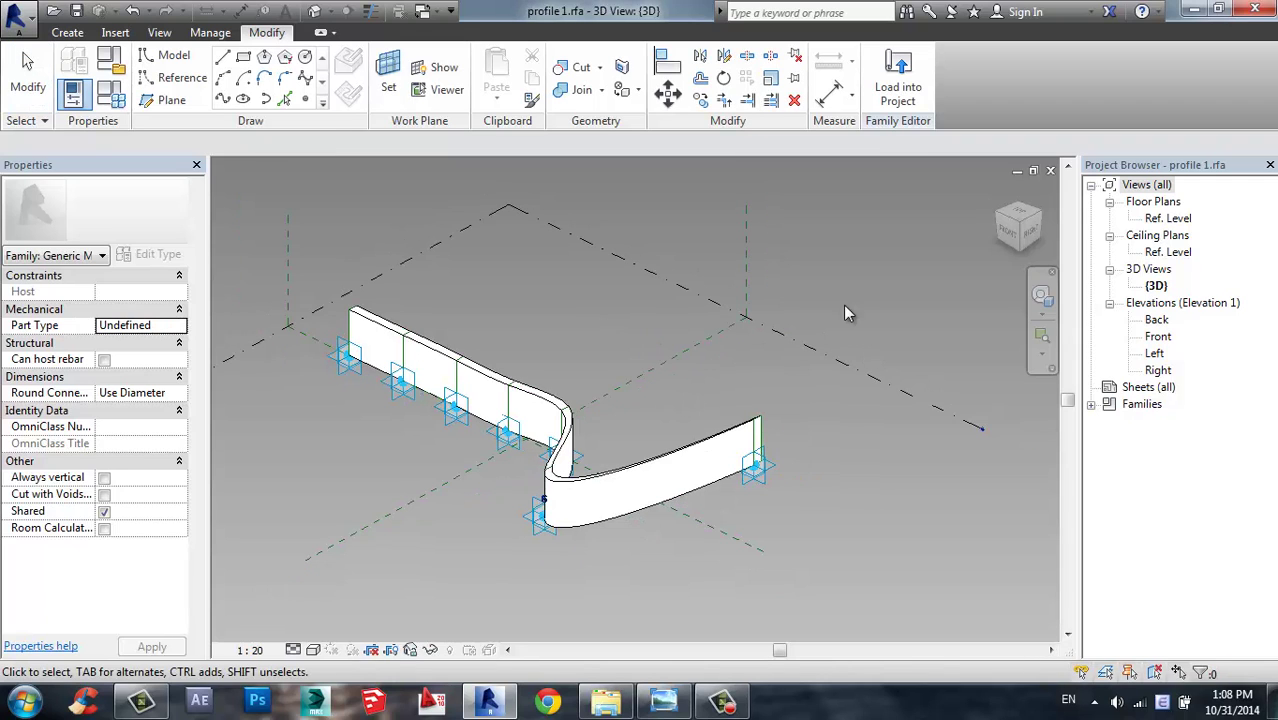
- Load the profile 1 family into the Family1 mass and exit component placement without placing it
{"action": "middle_click_drag", "start_coordinate": [456, 271], "coordinate": [500, 285], "text": "shift"}
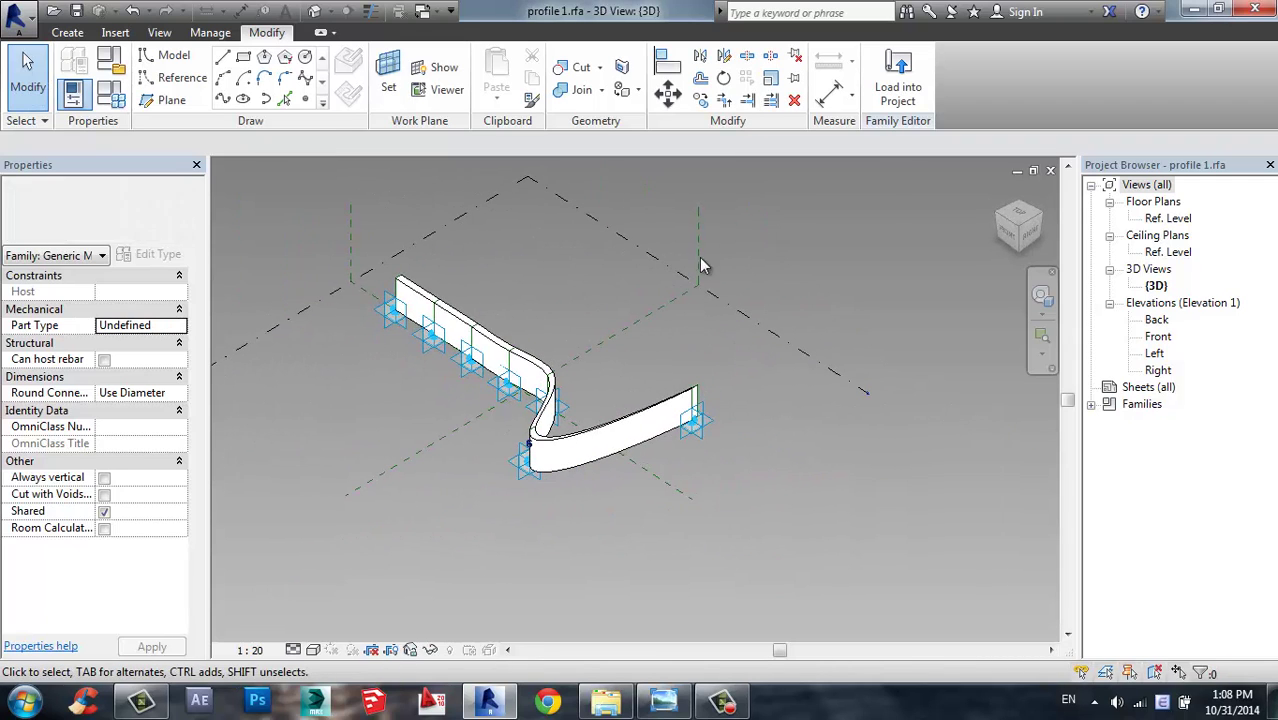
{"action": "left_click", "coordinate": [904, 70]}
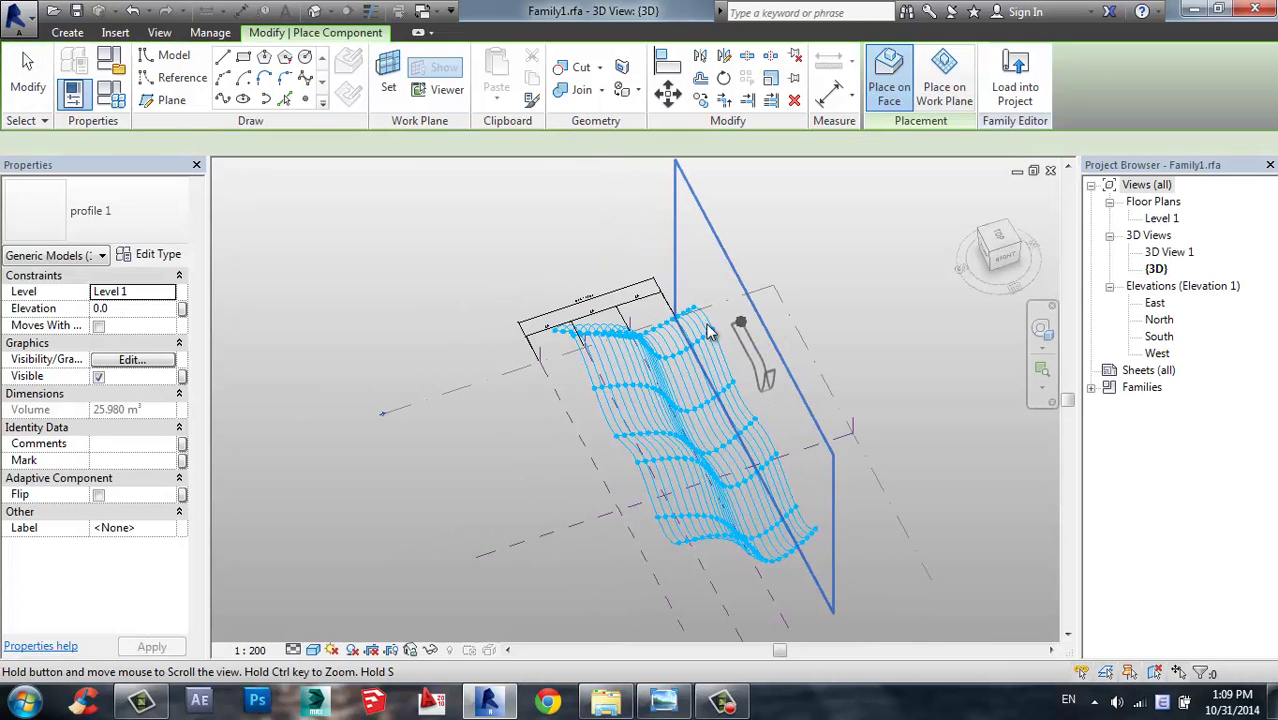
{"action": "middle_click_drag", "start_coordinate": [708, 333], "coordinate": [760, 361], "text": "shift"}
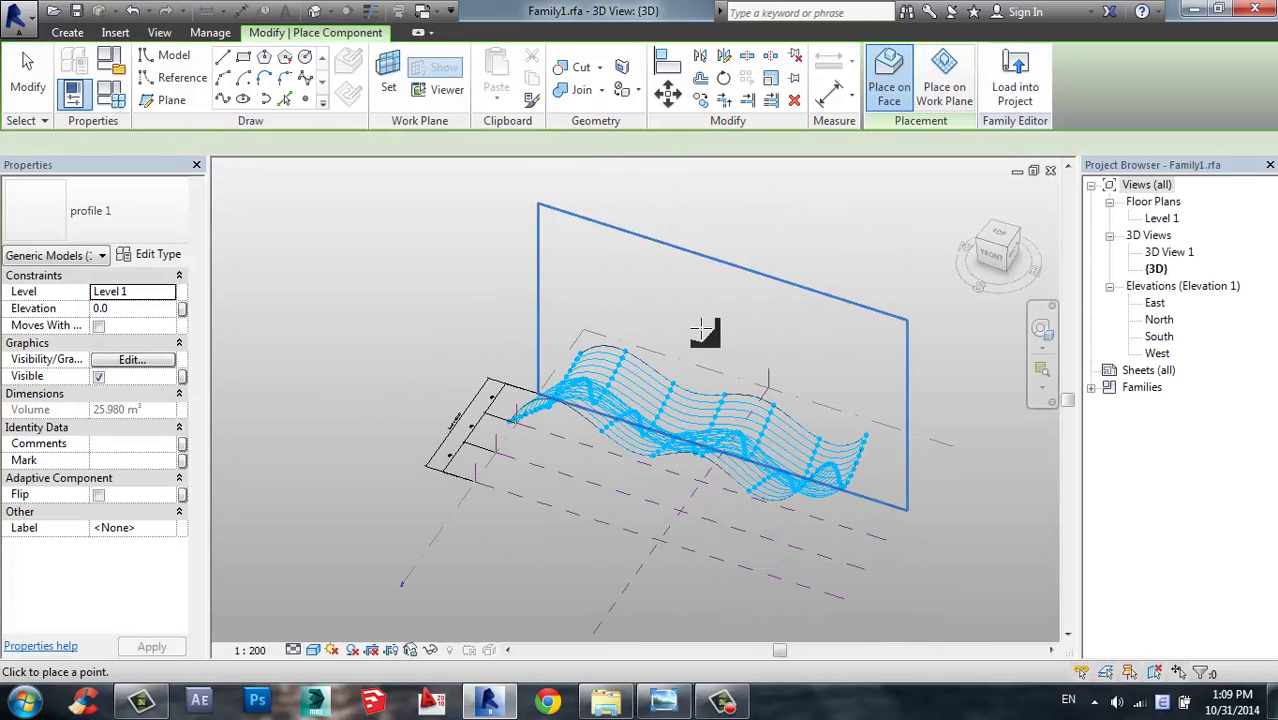
{"action": "scroll", "coordinate": [620, 500], "scroll_direction": "up", "scroll_amount": 3}
{"action": "middle_click_drag", "start_coordinate": [519, 488], "coordinate": [481, 314], "text": "shift"}
{"action": "middle_click_drag", "start_coordinate": [497, 376], "coordinate": [442, 380], "text": "shift"}
{"action": "scroll", "coordinate": [453, 378], "scroll_direction": "up", "scroll_amount": 3}
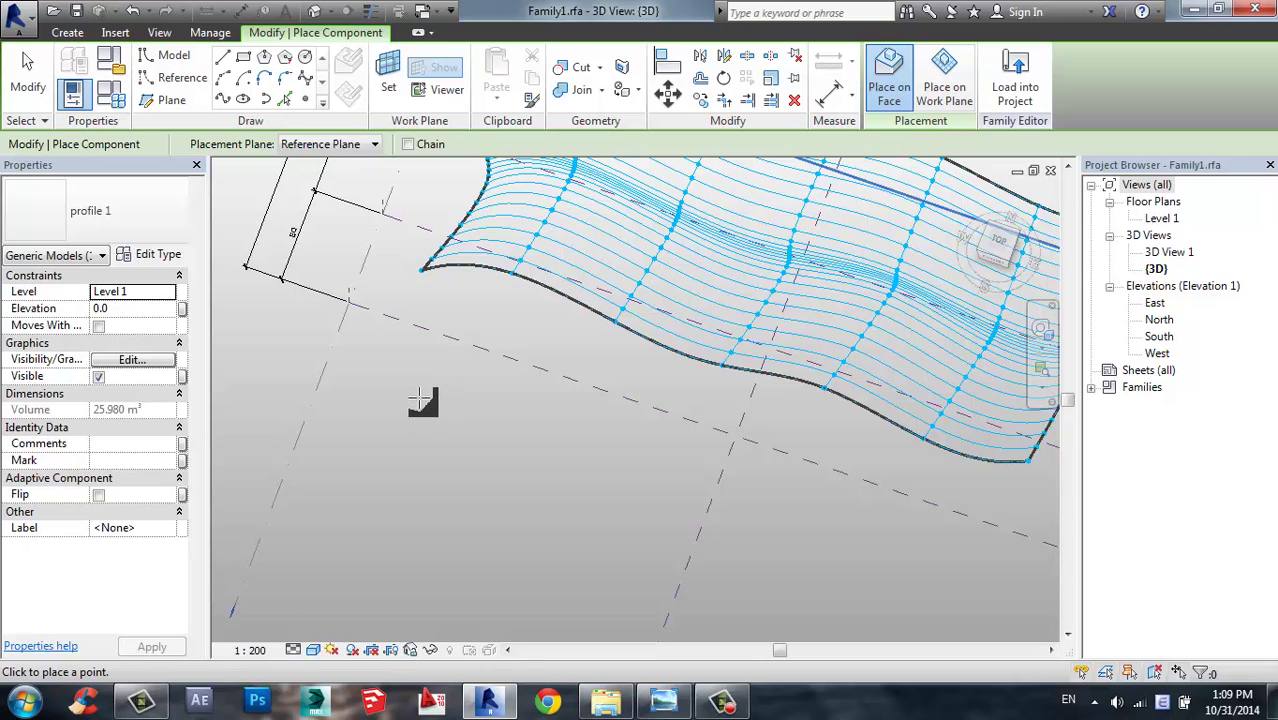
{"action": "key", "text": "Escape"}
{"action": "key", "text": "Escape"}
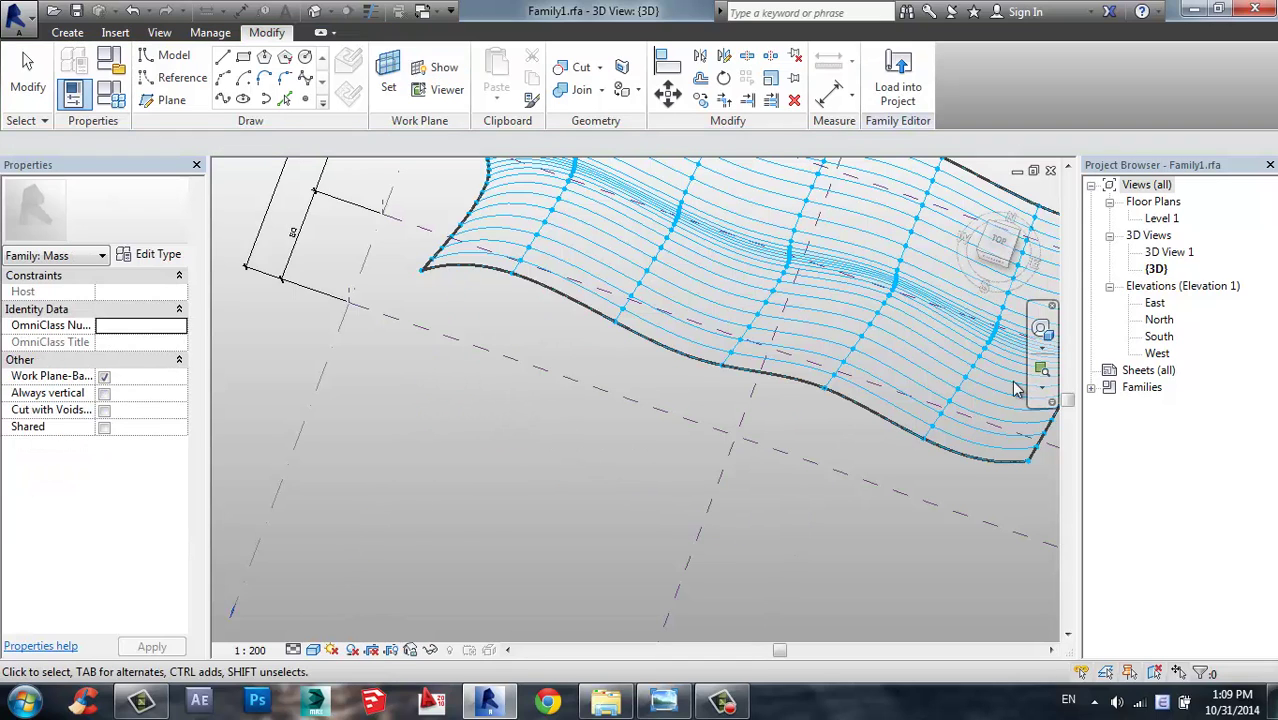
- Place a profile 1 component on the seven divided-surface nodes along the mass's long front edge
{"action": "scroll", "coordinate": [718, 390], "scroll_direction": "down", "scroll_amount": 3}
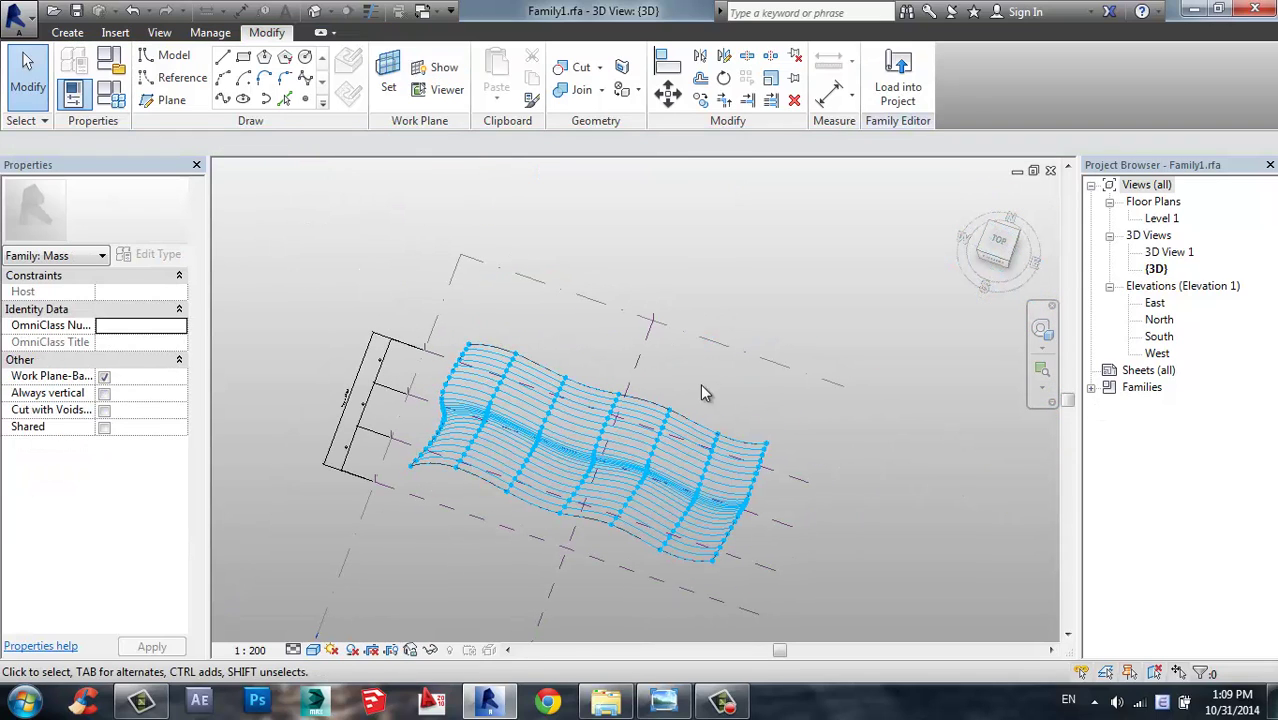
{"action": "middle_click_drag", "start_coordinate": [706, 390], "coordinate": [732, 328], "text": "shift"}
{"action": "middle_click_drag", "start_coordinate": [490, 402], "coordinate": [690, 406], "text": "shift"}
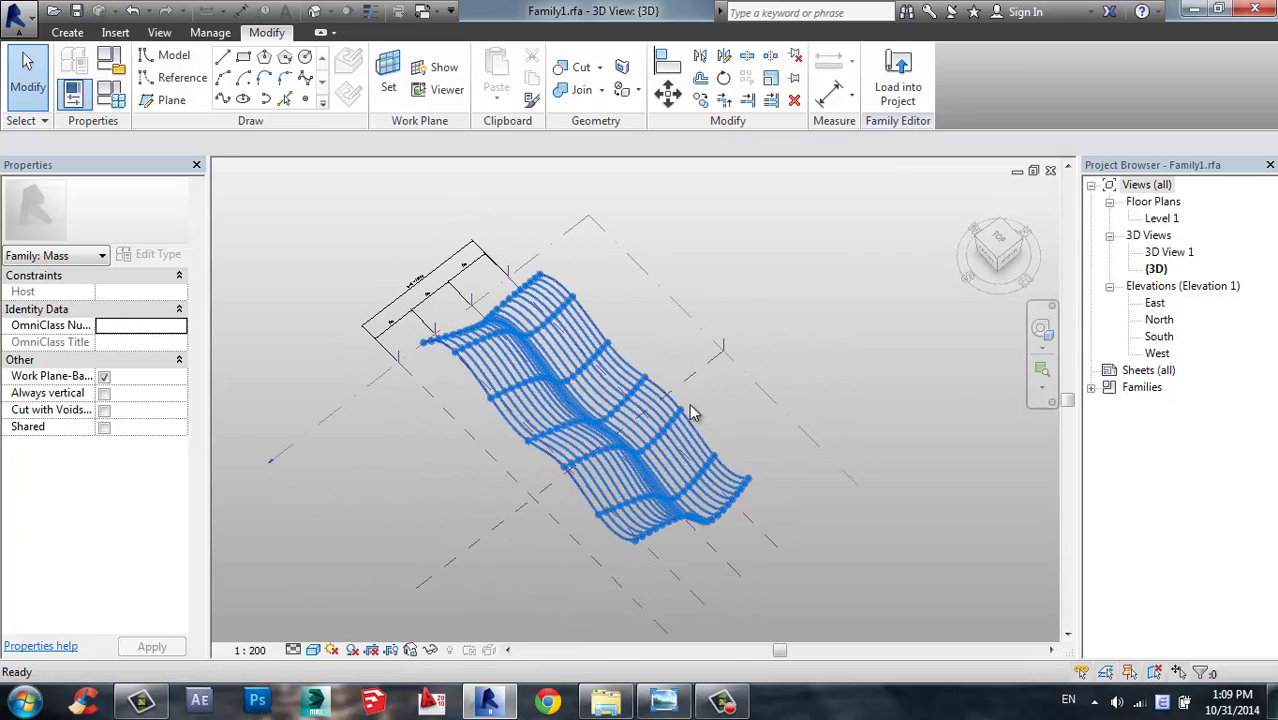
{"action": "left_click", "coordinate": [1091, 387]}
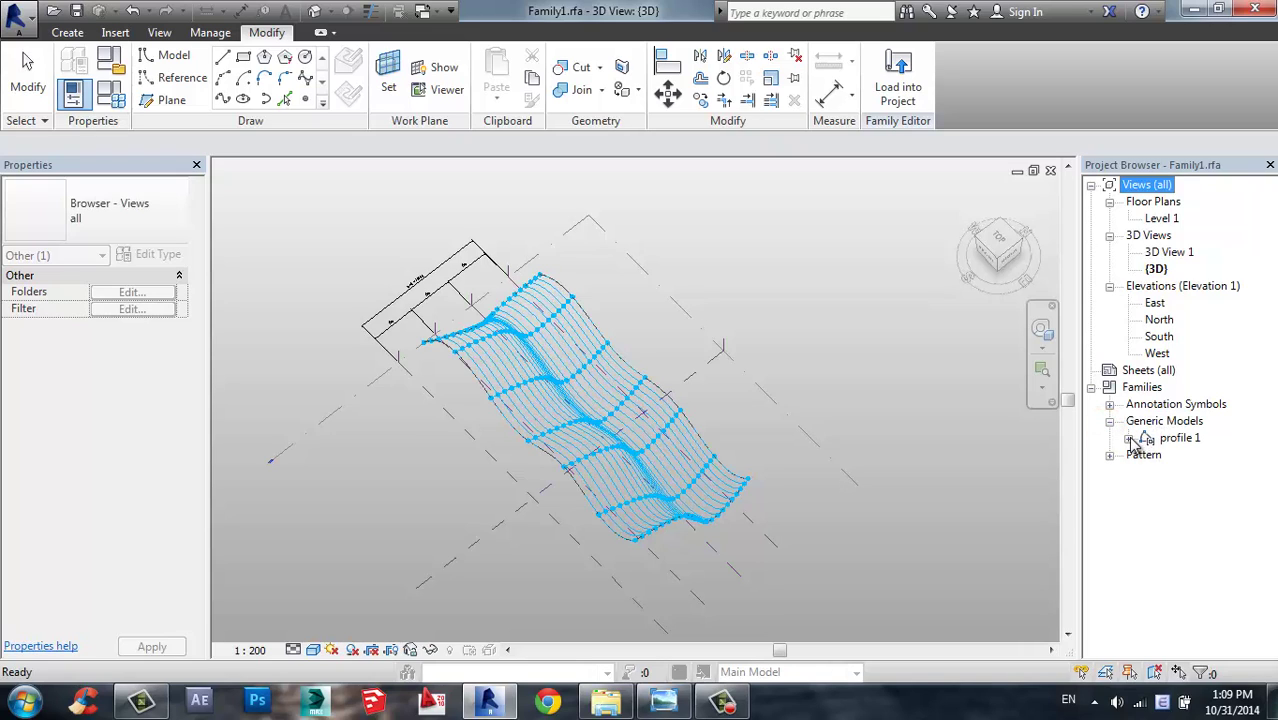
{"action": "left_click", "coordinate": [1184, 455]}
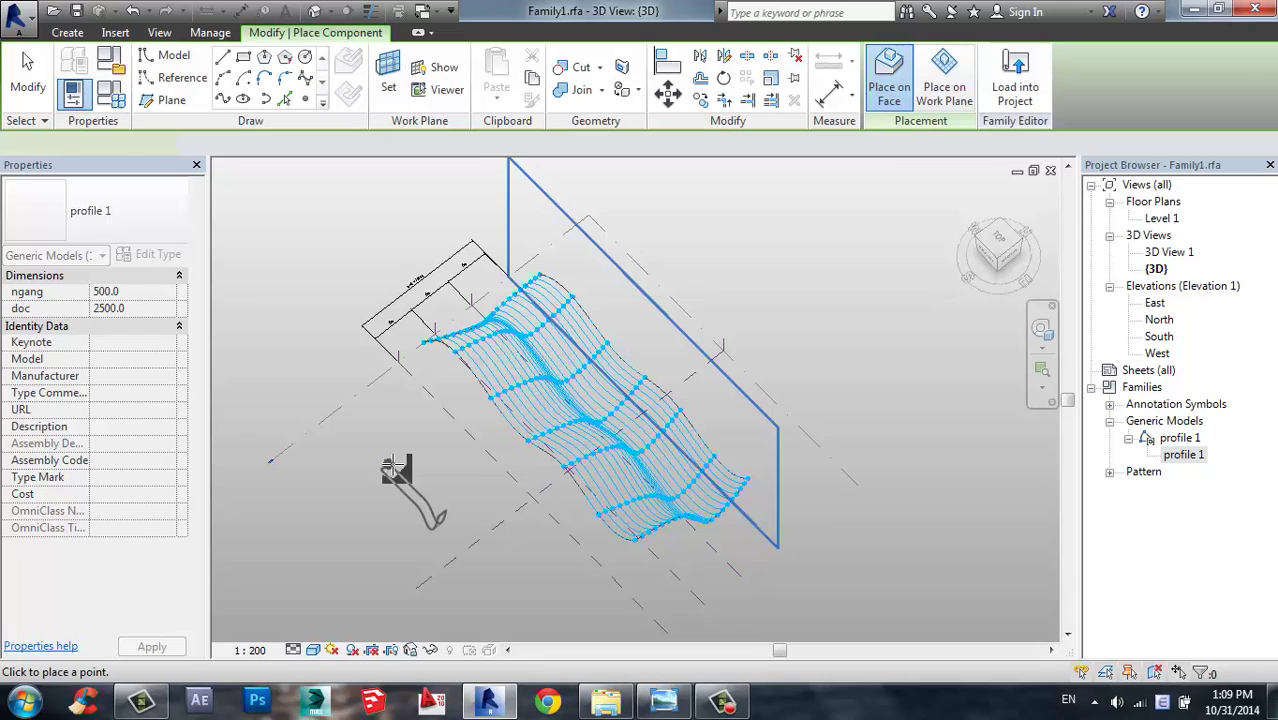
{"action": "middle_click_drag", "start_coordinate": [426, 472], "coordinate": [458, 490], "text": "shift"}
{"action": "scroll", "coordinate": [395, 430], "scroll_direction": "up", "scroll_amount": 6}
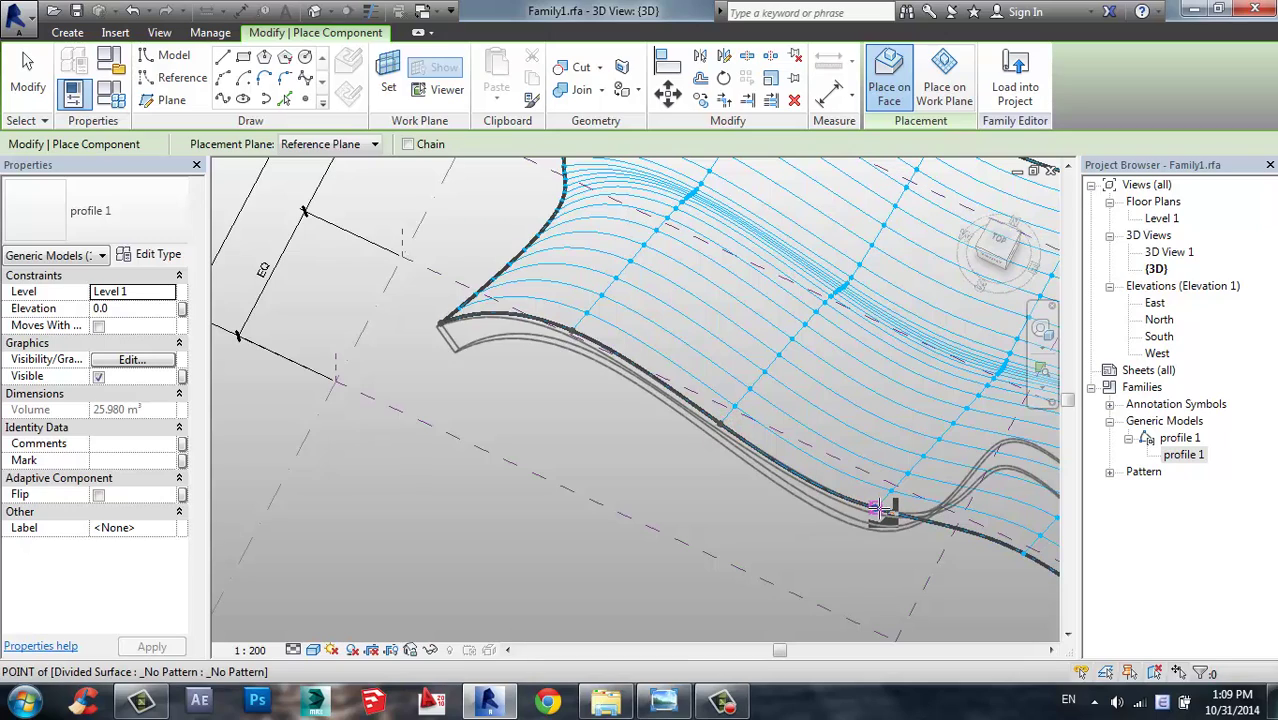
{"action": "middle_click_drag", "start_coordinate": [810, 580], "coordinate": [531, 497]}
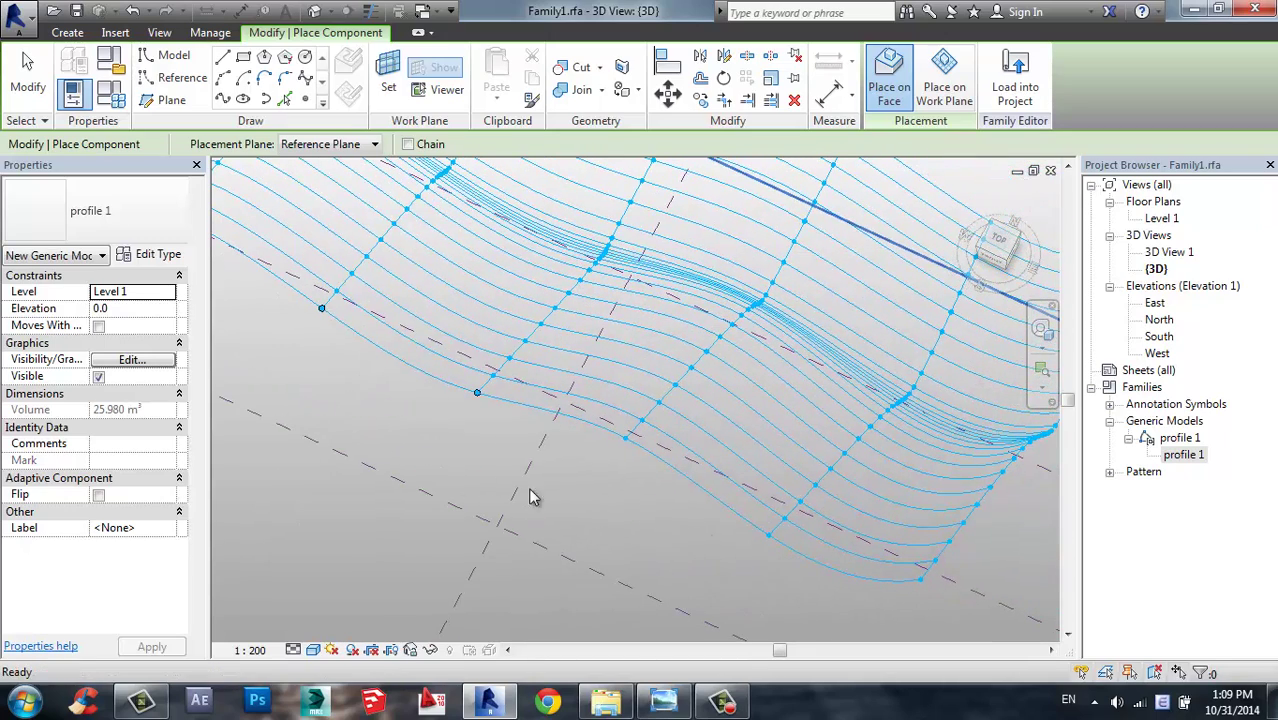
{"action": "left_click", "coordinate": [625, 438]}
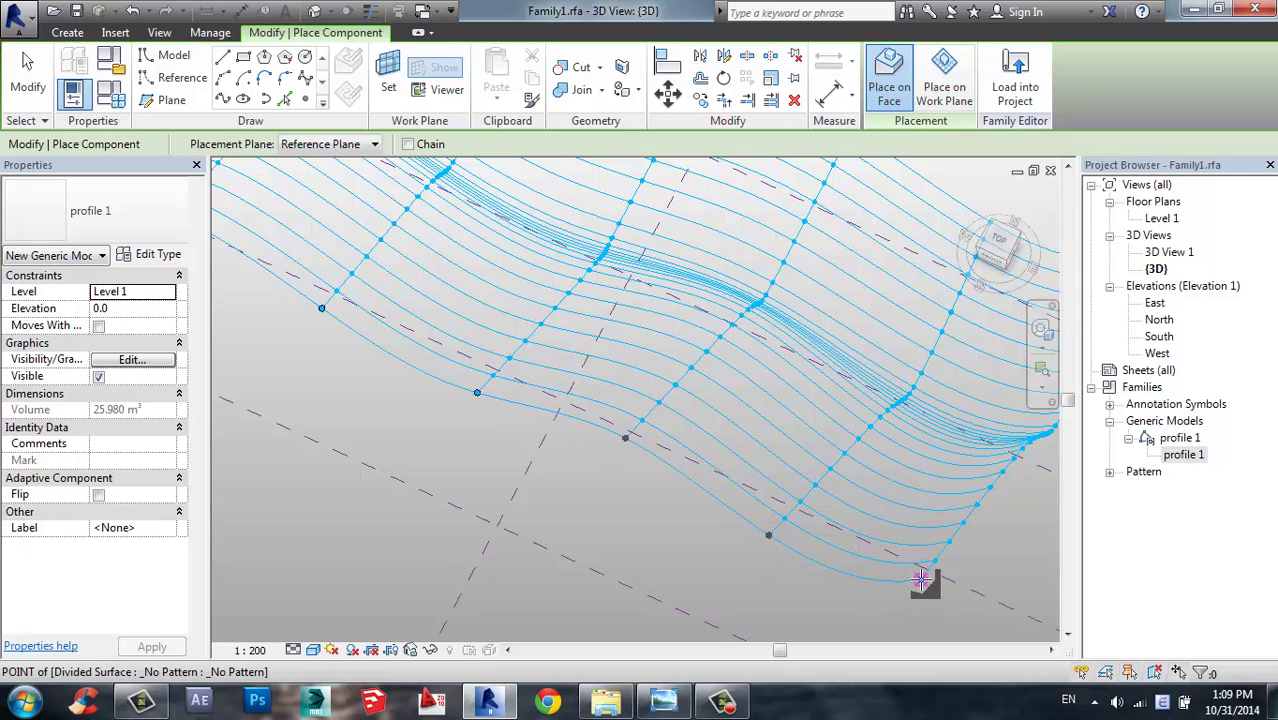
{"action": "scroll", "coordinate": [556, 504], "scroll_direction": "down", "scroll_amount": 3}
{"action": "key", "text": "Escape"}
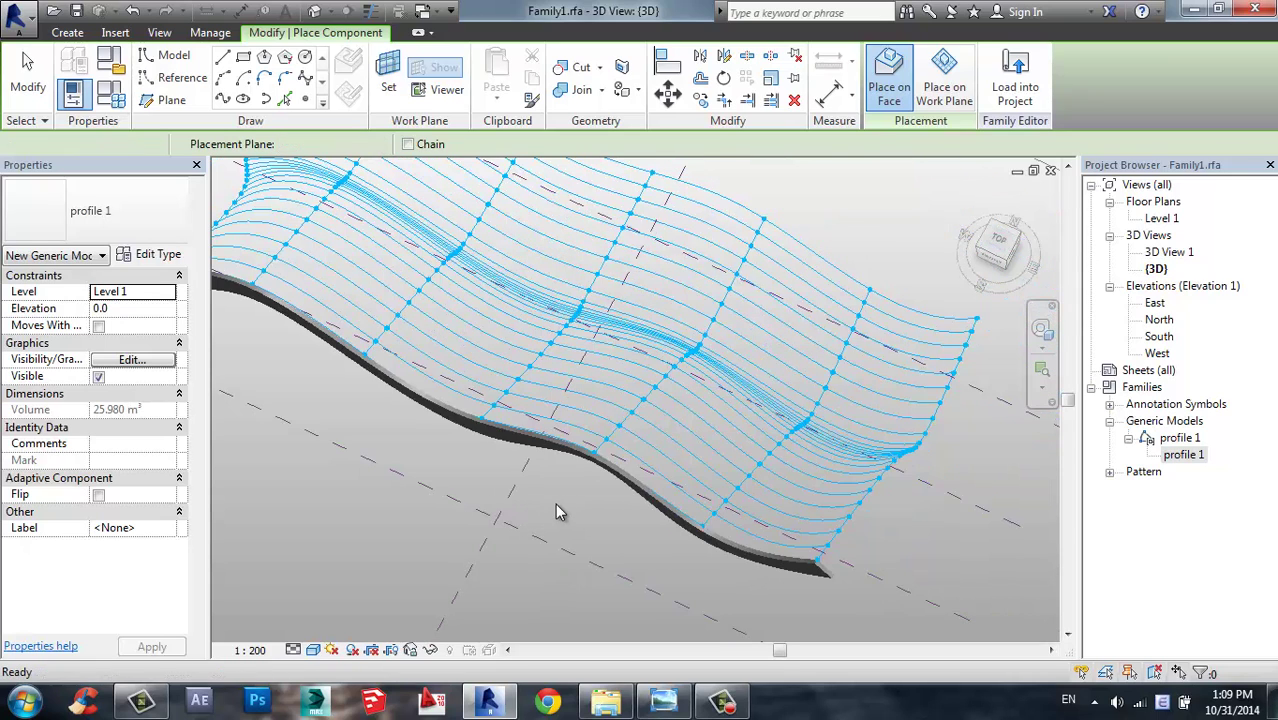
- Select the placed profile 1 rib and repeat it across the nodes of the divided surface
{"action": "mouse_move", "coordinate": [585, 507]}
{"action": "middle_mouse_down", "text": "shift"}
{"action": "mouse_move", "coordinate": [559, 291]}
{"action": "mouse_move", "coordinate": [512, 444]}
{"action": "mouse_move", "coordinate": [593, 274]}
{"action": "mouse_move", "coordinate": [342, 265]}
{"action": "mouse_move", "coordinate": [297, 317]}
{"action": "mouse_move", "coordinate": [659, 508]}
{"action": "mouse_move", "coordinate": [354, 519]}
{"action": "mouse_move", "coordinate": [362, 419]}
{"action": "mouse_move", "coordinate": [434, 516]}
{"action": "middle_mouse_up", "text": "shift"}
{"action": "scroll", "coordinate": [499, 505], "scroll_direction": "up", "scroll_amount": 2}
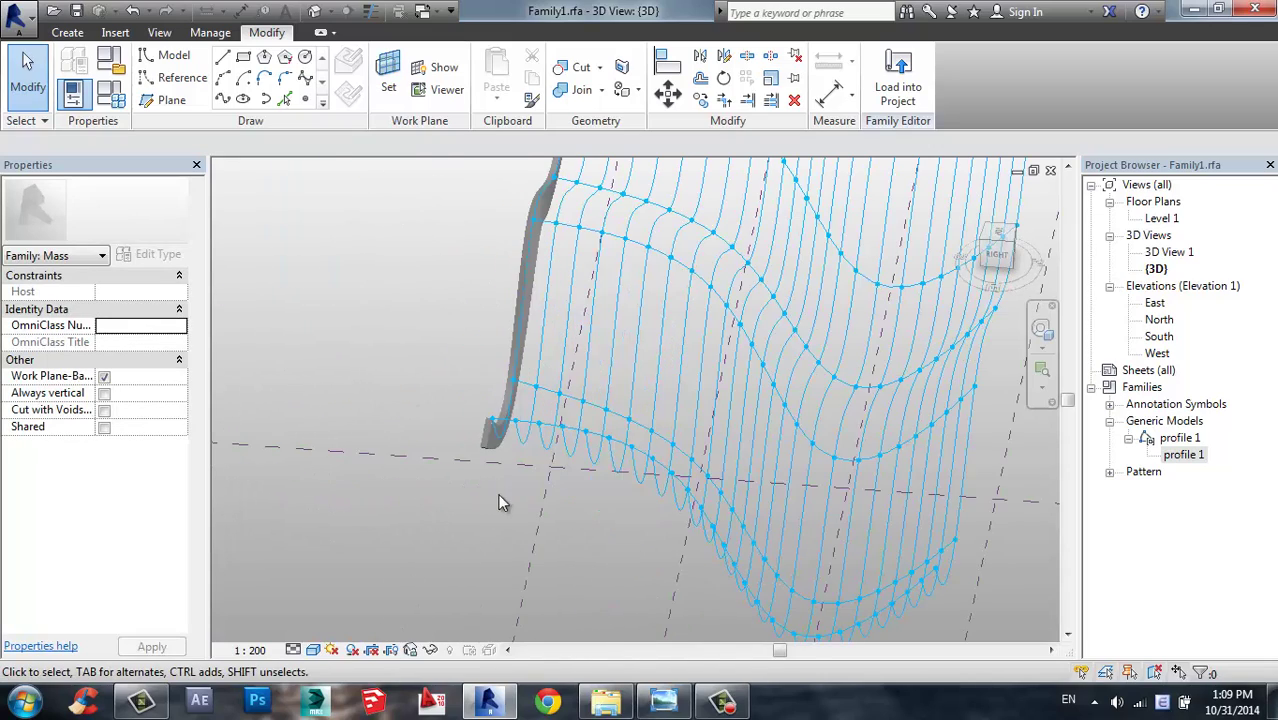
{"action": "scroll", "coordinate": [466, 533], "scroll_direction": "up", "scroll_amount": 2}
{"action": "scroll", "coordinate": [466, 526], "scroll_direction": "up", "scroll_amount": 2}
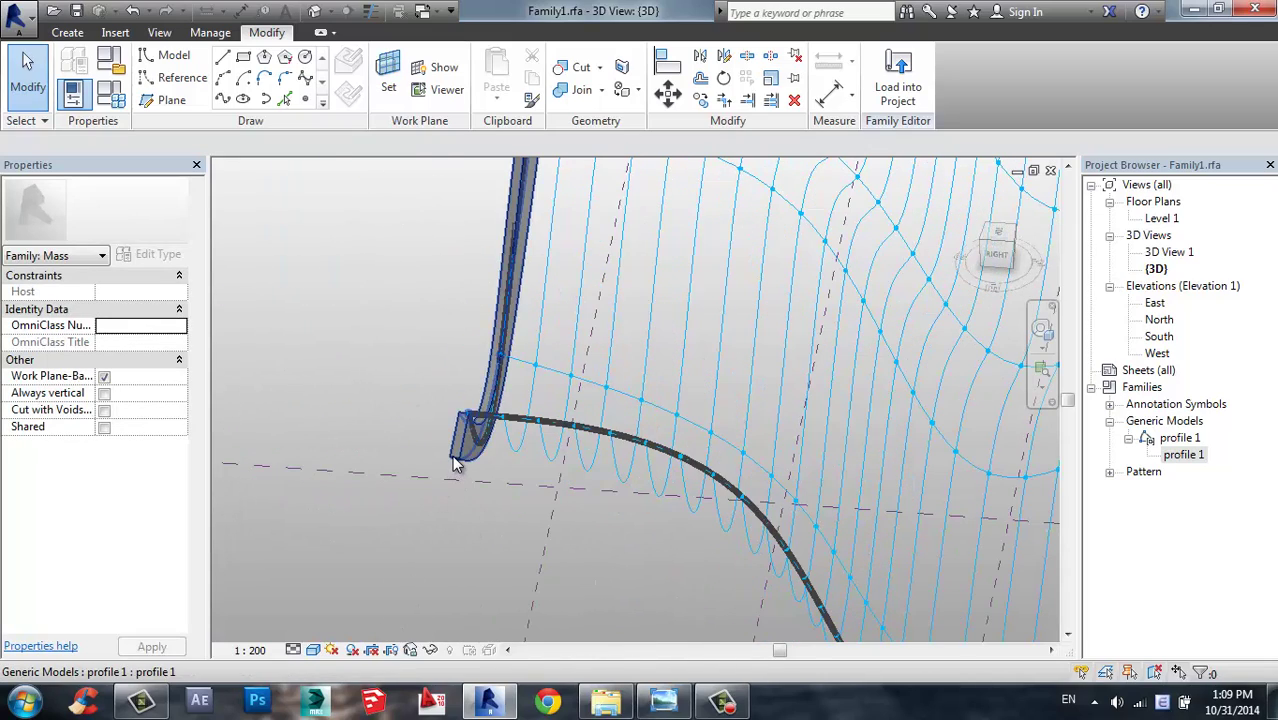
{"action": "left_click", "coordinate": [363, 401]}
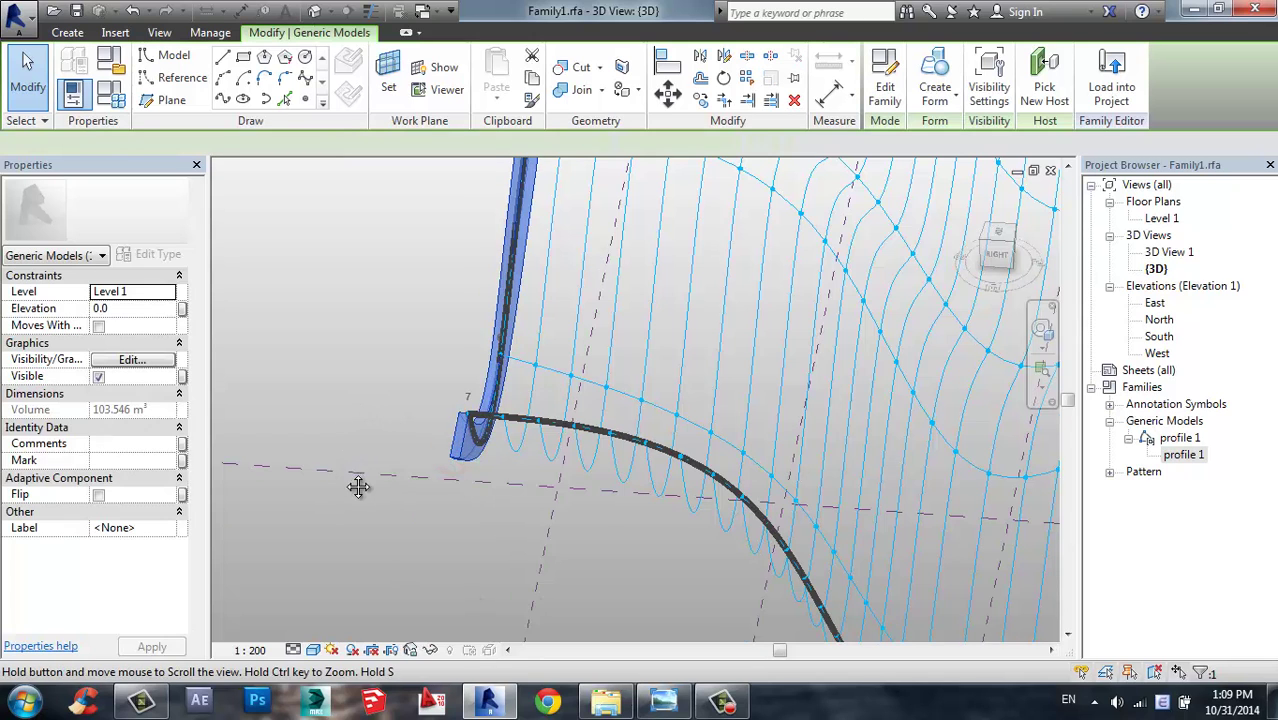
{"action": "middle_click_drag", "start_coordinate": [357, 486], "coordinate": [400, 515], "text": "shift"}
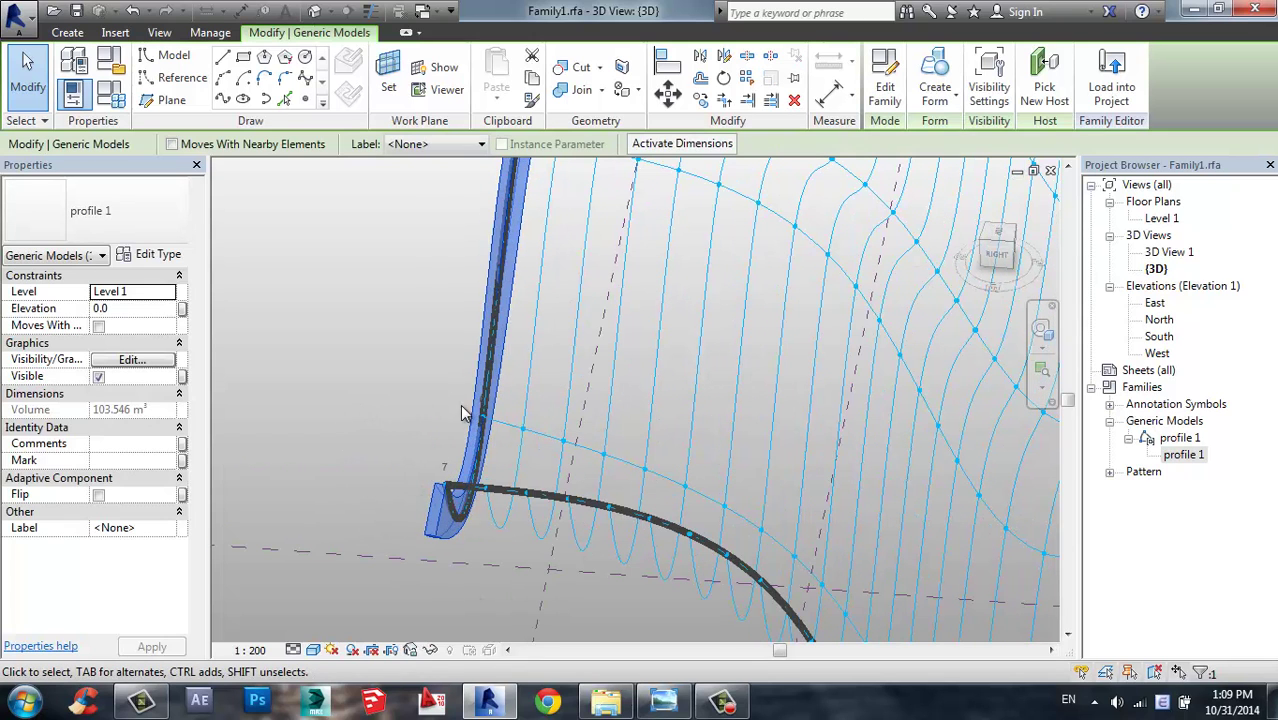
{"action": "middle_click_drag", "start_coordinate": [418, 449], "coordinate": [414, 407], "text": "shift"}
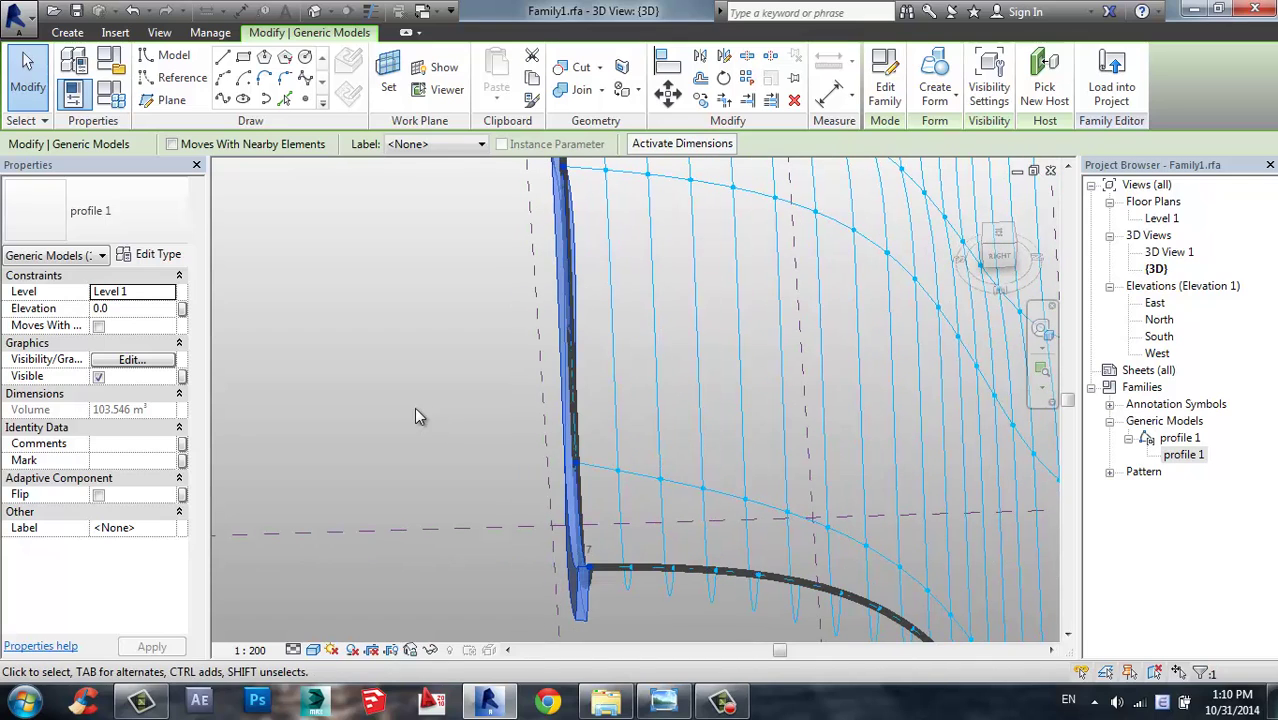
{"action": "left_click", "coordinate": [755, 78]}
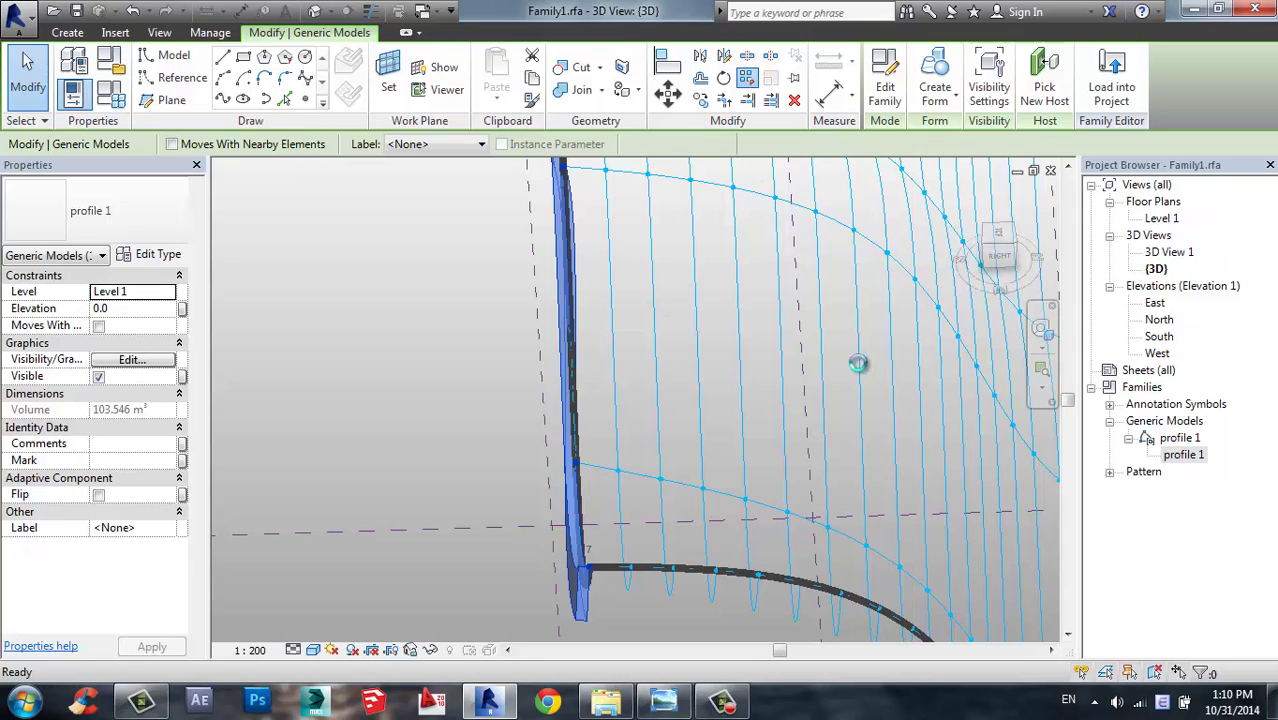
{"action": "left_click", "coordinate": [773, 508]}
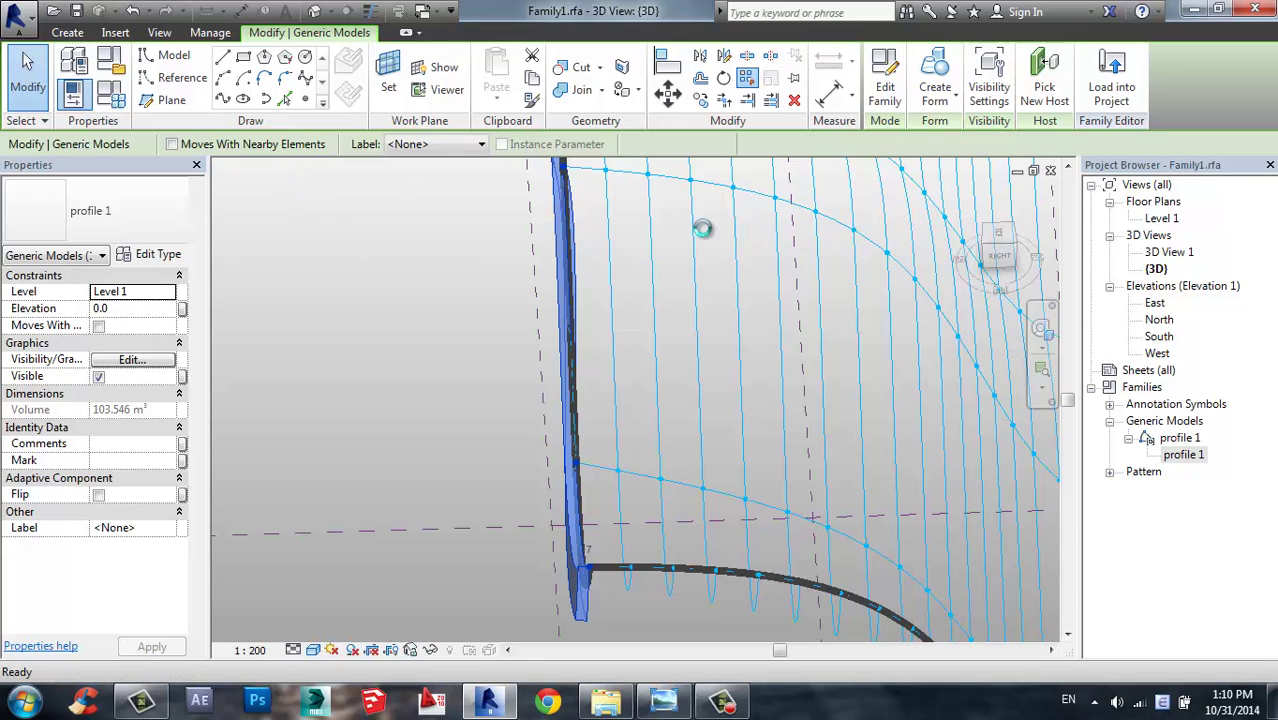
- Inspect the repeated ribs across the wavy surface from several angles, up close and as a whole
{"action": "scroll", "coordinate": [718, 334], "scroll_direction": "down", "scroll_amount": 1}
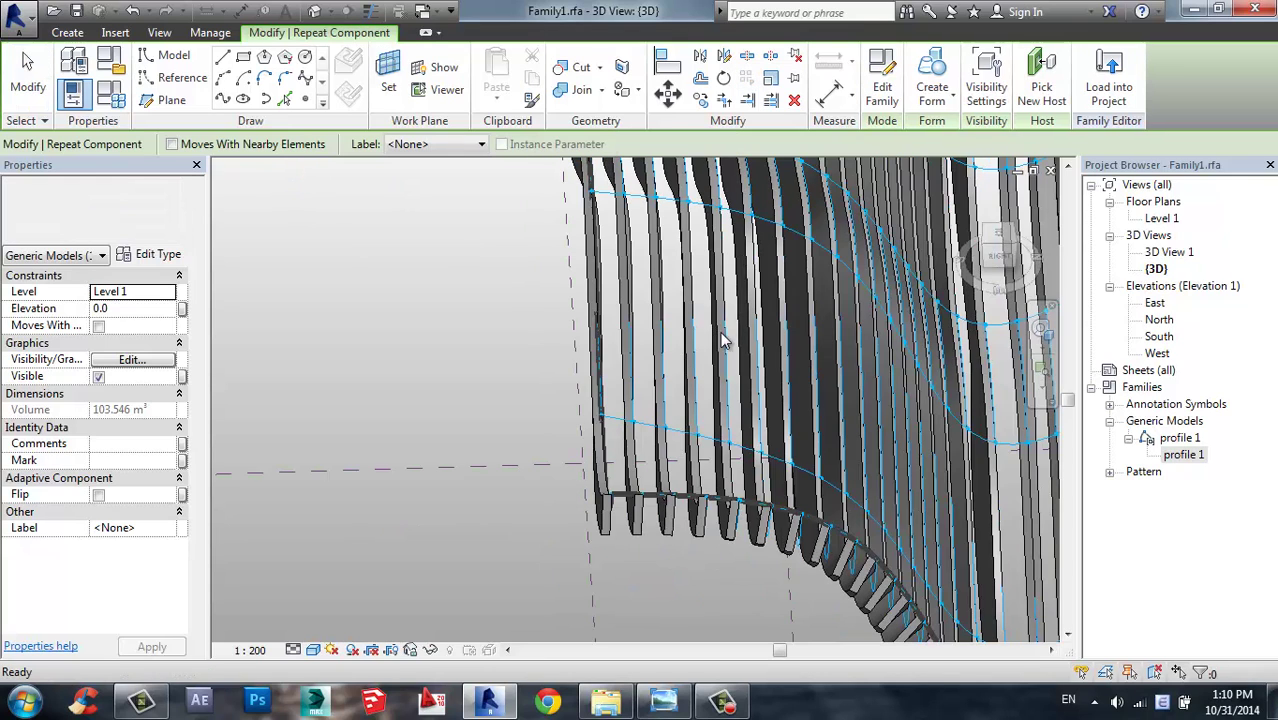
{"action": "scroll", "coordinate": [724, 340], "scroll_direction": "down", "scroll_amount": 4}
{"action": "middle_click_drag", "start_coordinate": [700, 420], "coordinate": [797, 396], "text": "shift"}
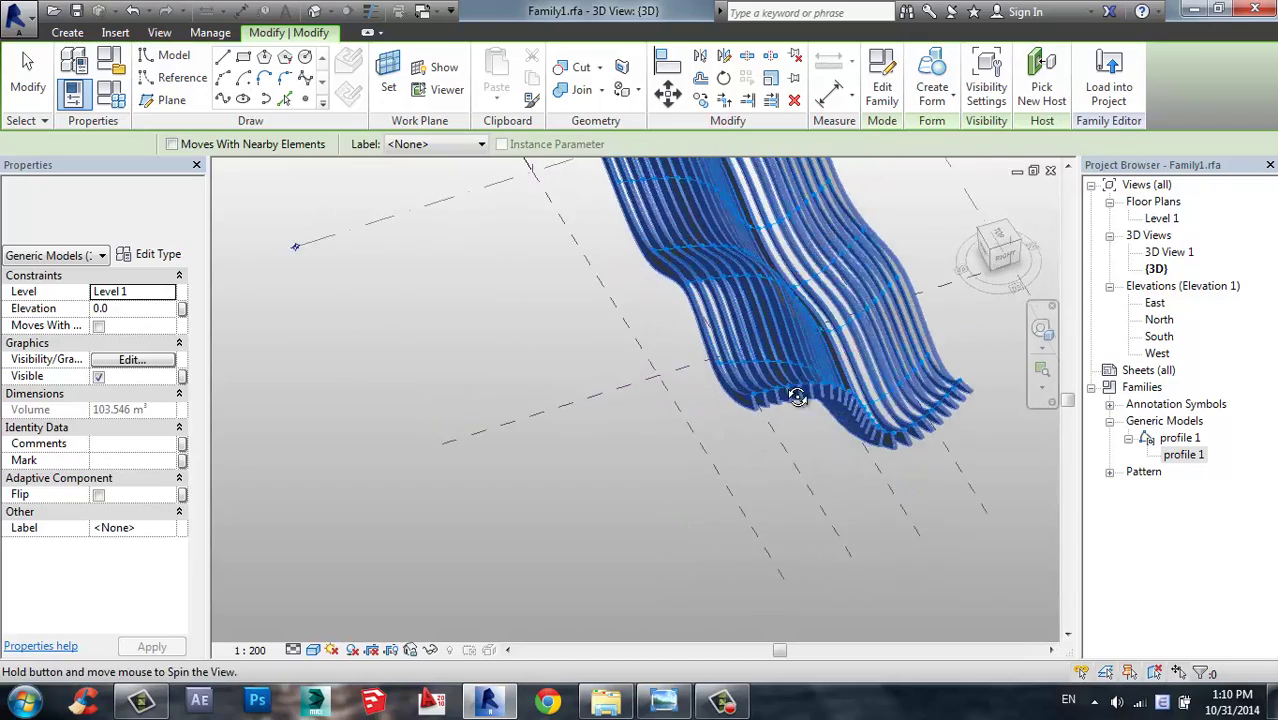
{"action": "scroll", "coordinate": [832, 500], "scroll_direction": "up", "scroll_amount": 5}
{"action": "left_click", "coordinate": [798, 510]}
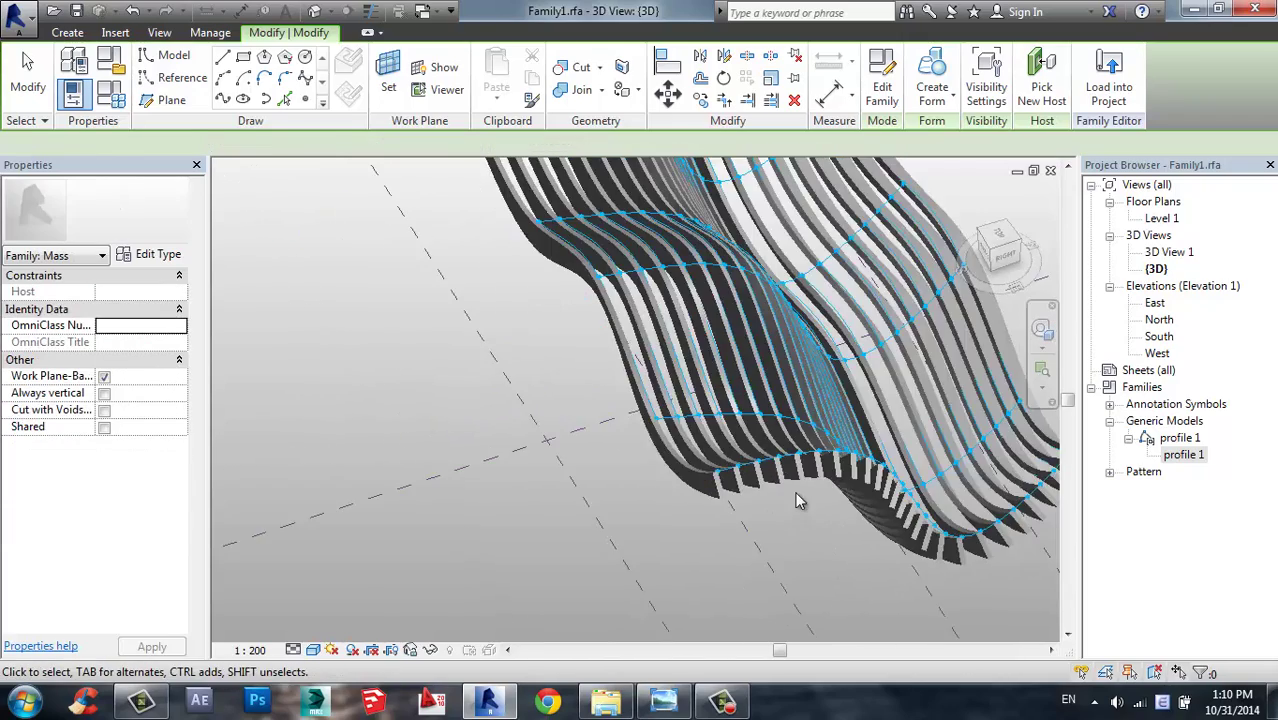
{"action": "left_click", "coordinate": [798, 500]}
{"action": "scroll", "coordinate": [790, 470], "scroll_direction": "down", "scroll_amount": 4}
{"action": "middle_click_drag", "start_coordinate": [787, 459], "coordinate": [652, 349], "text": "shift"}
{"action": "mouse_move", "coordinate": [730, 305]}
{"action": "middle_mouse_down", "text": "shift"}
{"action": "mouse_move", "coordinate": [616, 294]}
{"action": "mouse_move", "coordinate": [408, 434]}
{"action": "mouse_move", "coordinate": [888, 524]}
{"action": "mouse_move", "coordinate": [833, 277]}
{"action": "mouse_move", "coordinate": [729, 370]}
{"action": "middle_mouse_up", "text": "shift"}
{"action": "scroll", "coordinate": [652, 357], "scroll_direction": "up", "scroll_amount": 3}
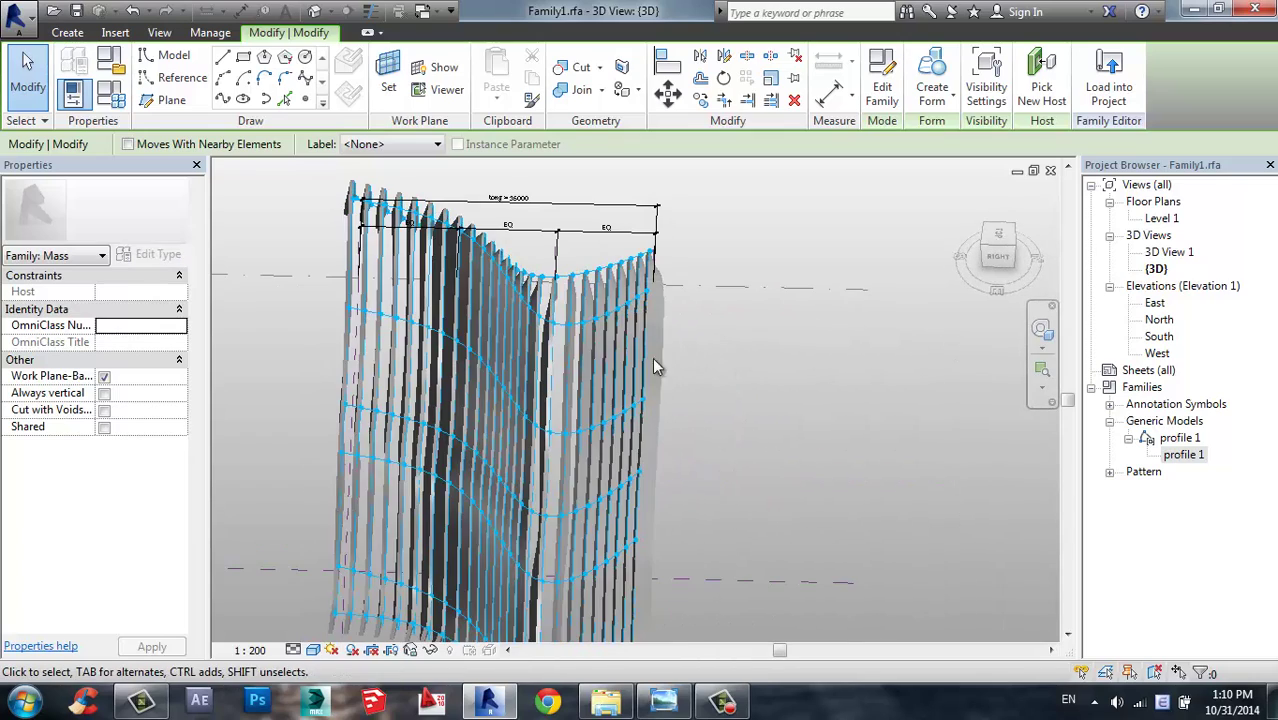
{"action": "key", "text": "Escape"}
- Select the divided surface beneath the ribs and set its U Grid number to 30
{"action": "left_click", "coordinate": [549, 428]}
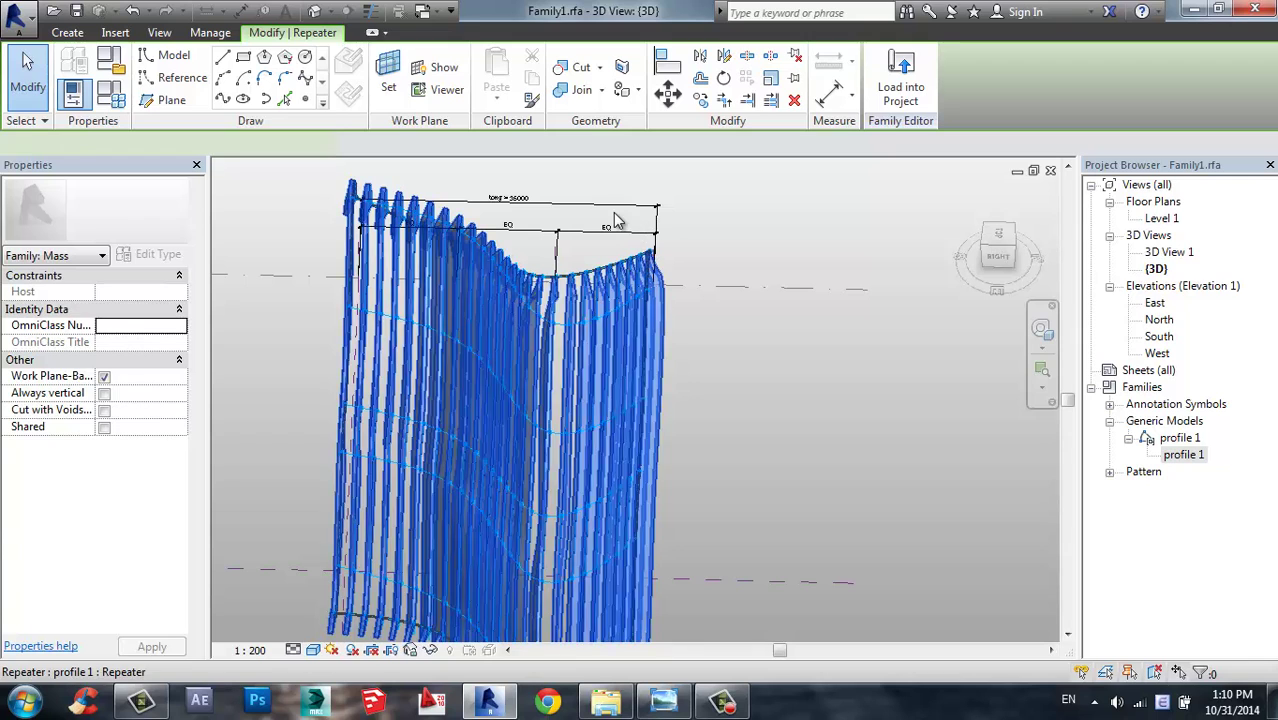
{"action": "middle_click_drag", "start_coordinate": [651, 256], "coordinate": [690, 295]}
{"action": "key", "text": "Escape"}
{"action": "scroll", "coordinate": [612, 286], "scroll_direction": "up", "scroll_amount": 2}
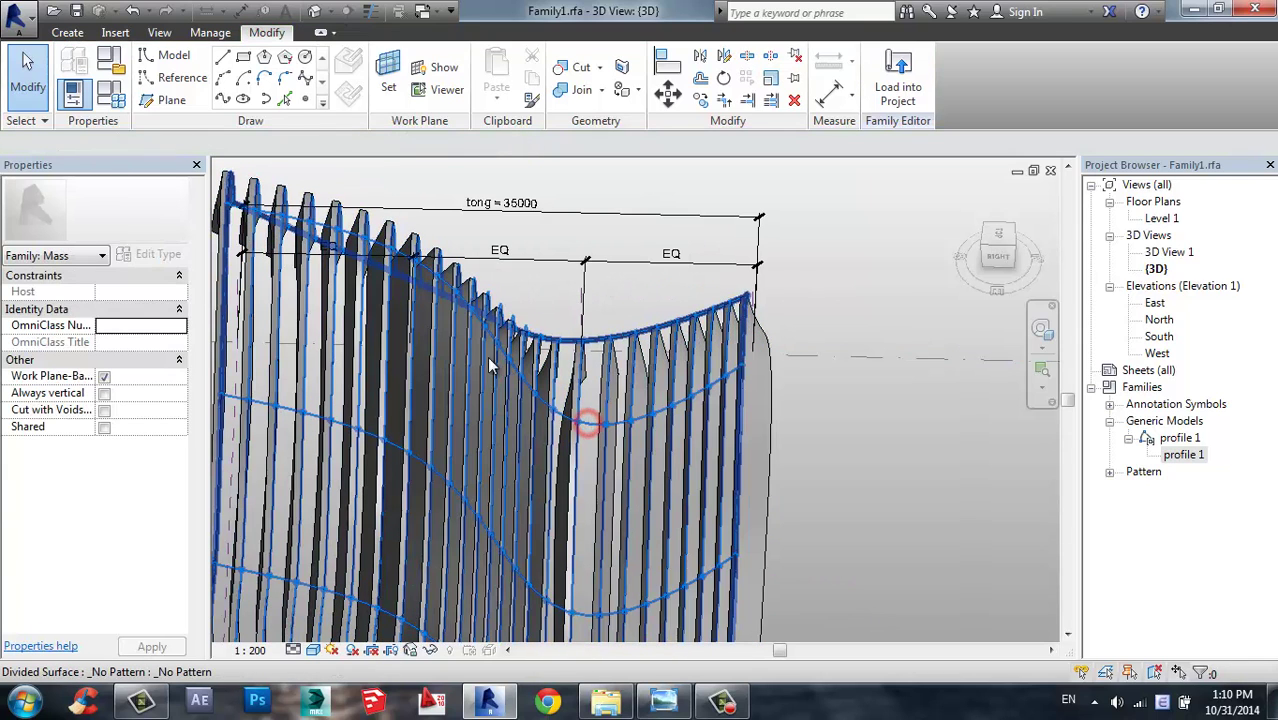
{"action": "left_click", "coordinate": [597, 192]}
{"action": "scroll", "coordinate": [610, 200], "scroll_direction": "down", "scroll_amount": 2}
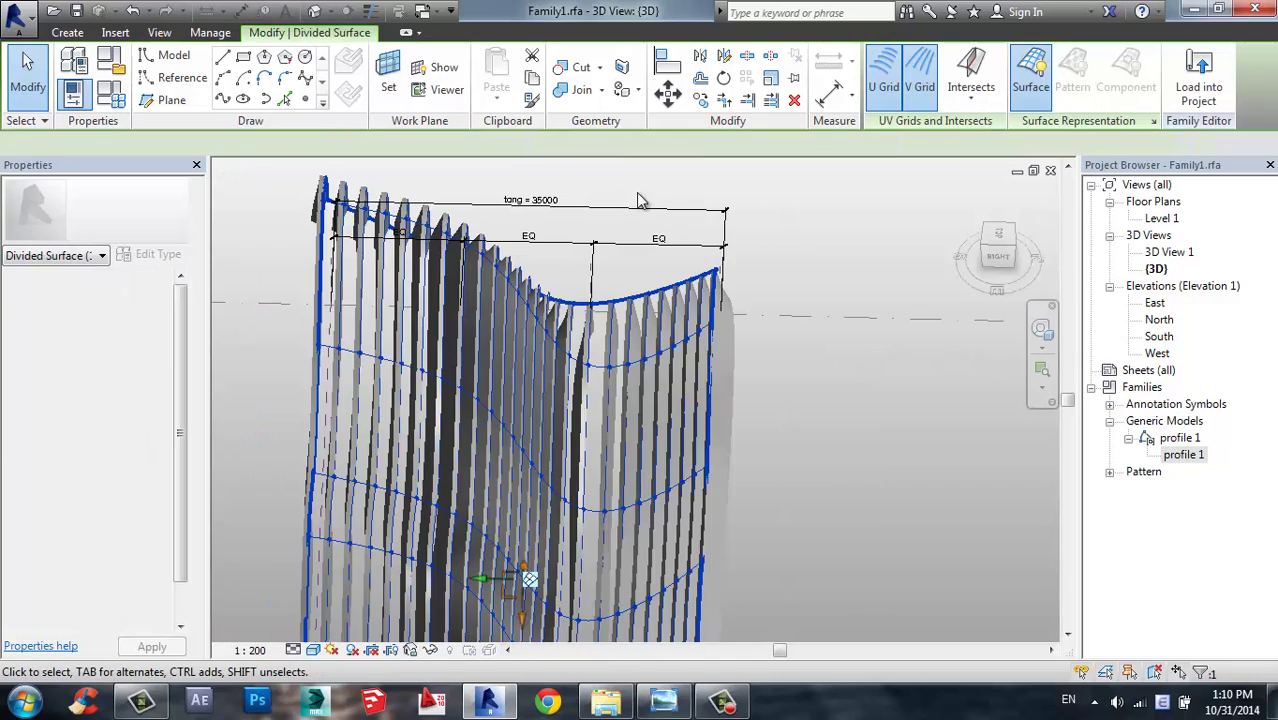
{"action": "scroll", "coordinate": [360, 200], "scroll_direction": "down", "scroll_amount": 3}
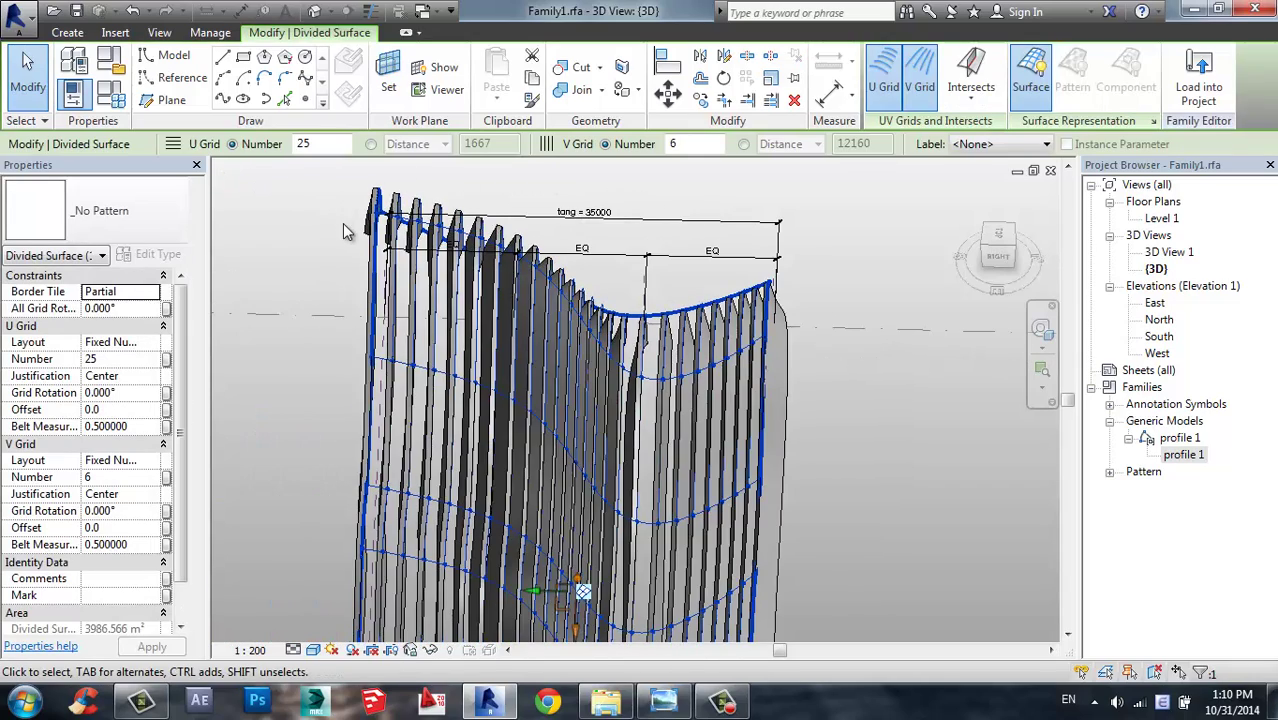
{"action": "middle_click_drag", "start_coordinate": [336, 228], "coordinate": [674, 144], "text": "shift"}
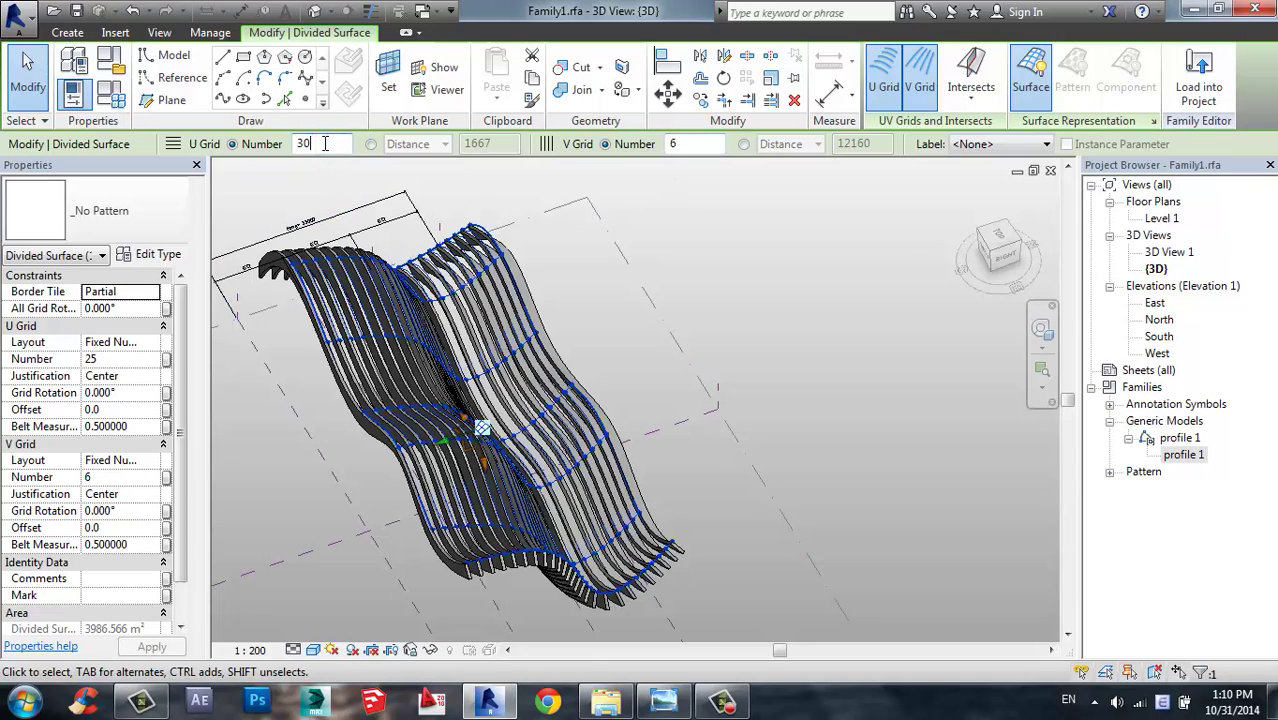
{"action": "left_click", "coordinate": [606, 314]}
- Switch to Windows Photo Viewer to examine the reference image of the finished ribbed structure
{"action": "left_click", "coordinate": [663, 700]}
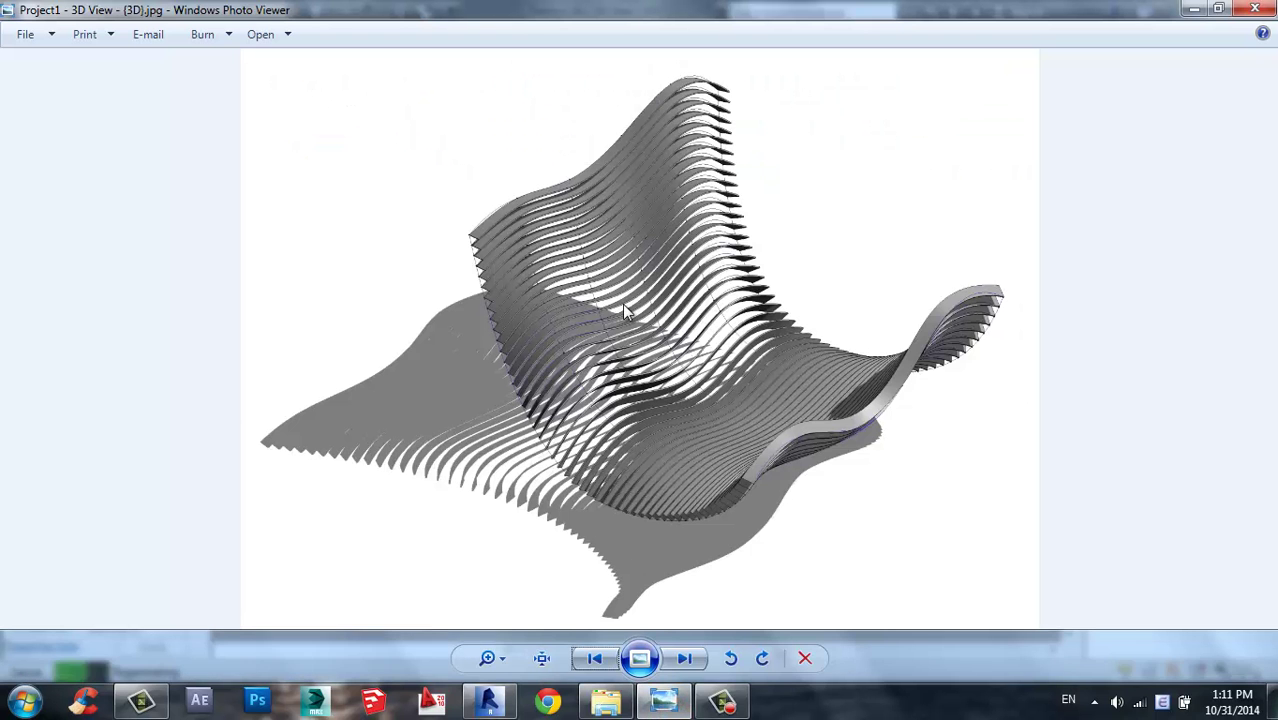